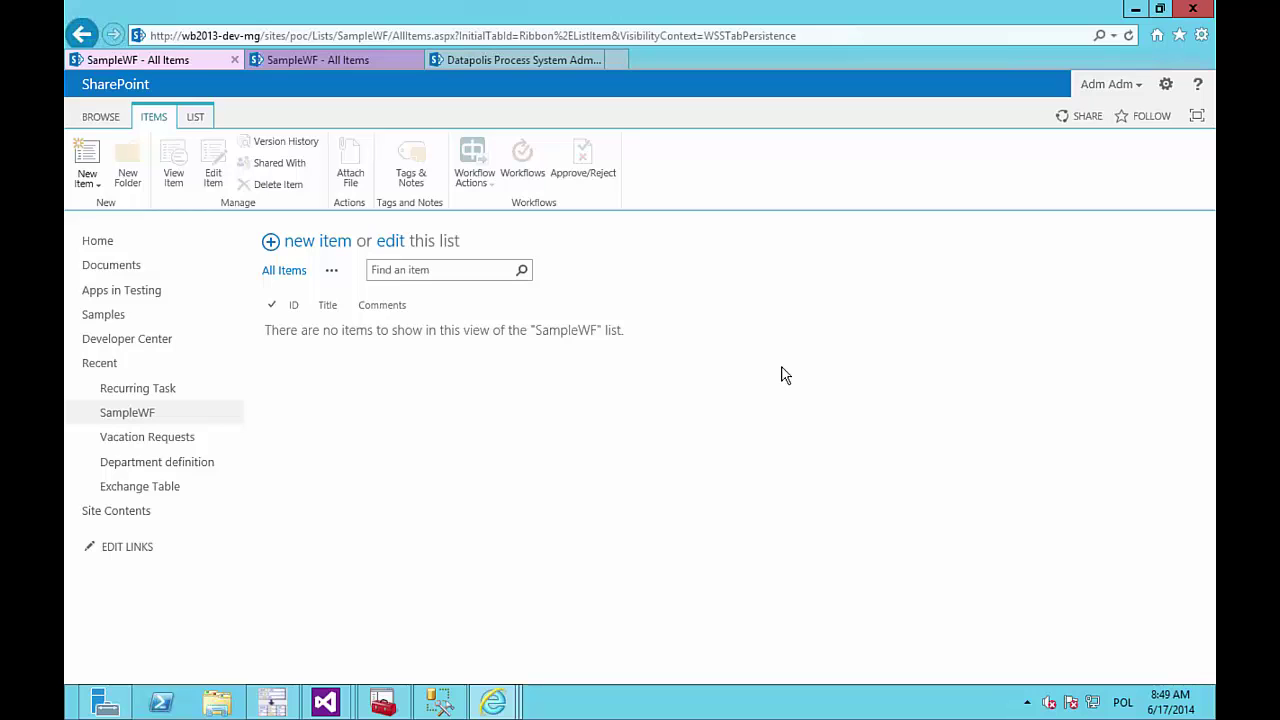
Step: Delete the Sample Name workflow in the SampleWF list's Datapolis Process System settings
{"action": "left_click", "coordinate": [196, 118]}
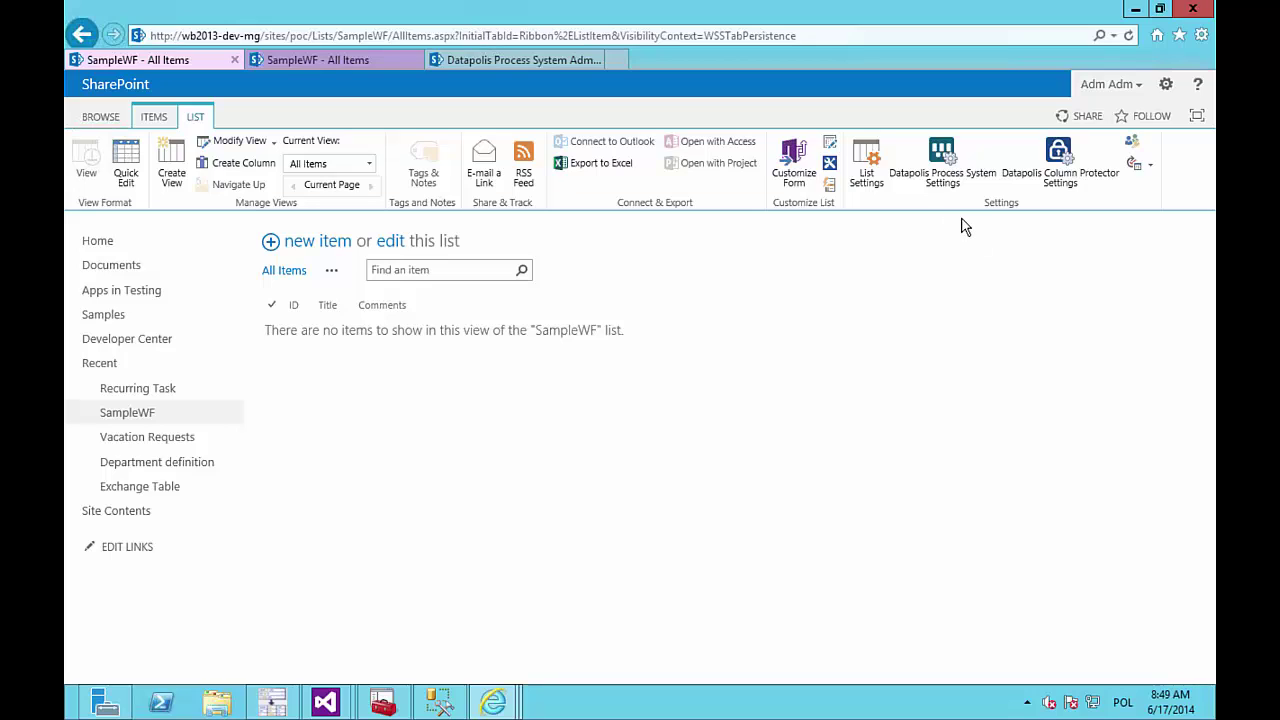
{"action": "left_click", "coordinate": [945, 170]}
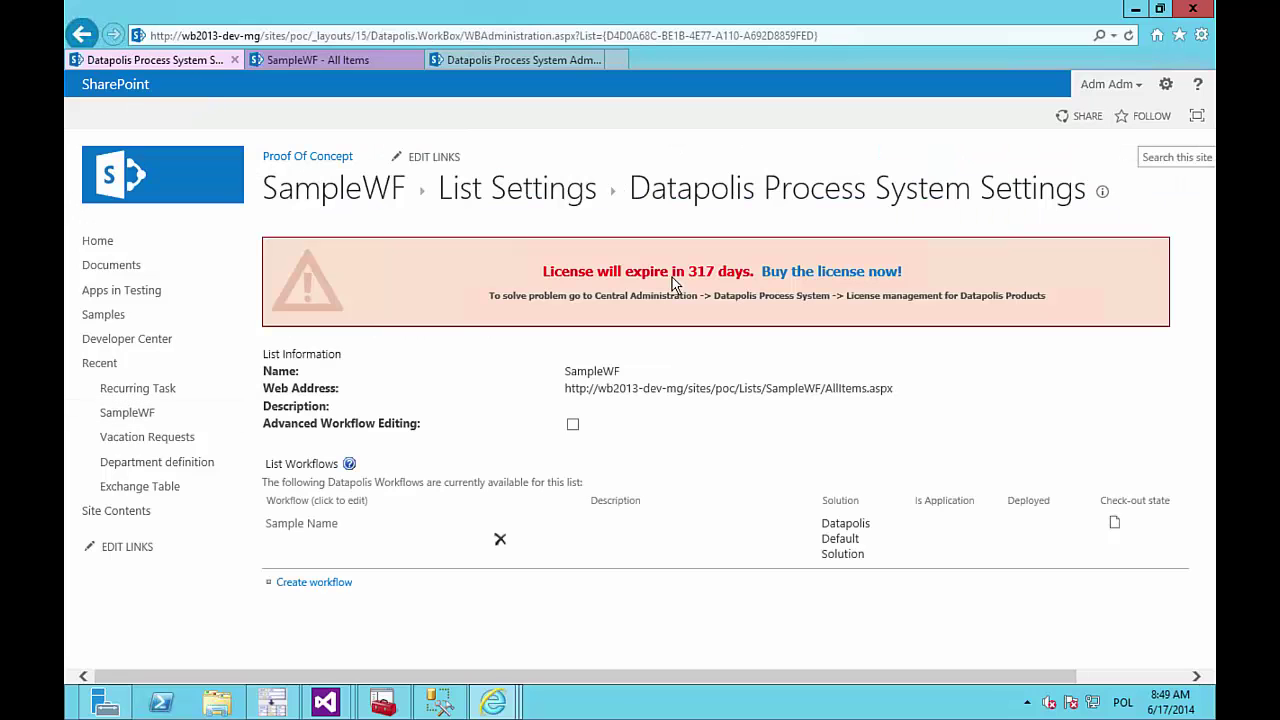
{"action": "left_click", "coordinate": [500, 540]}
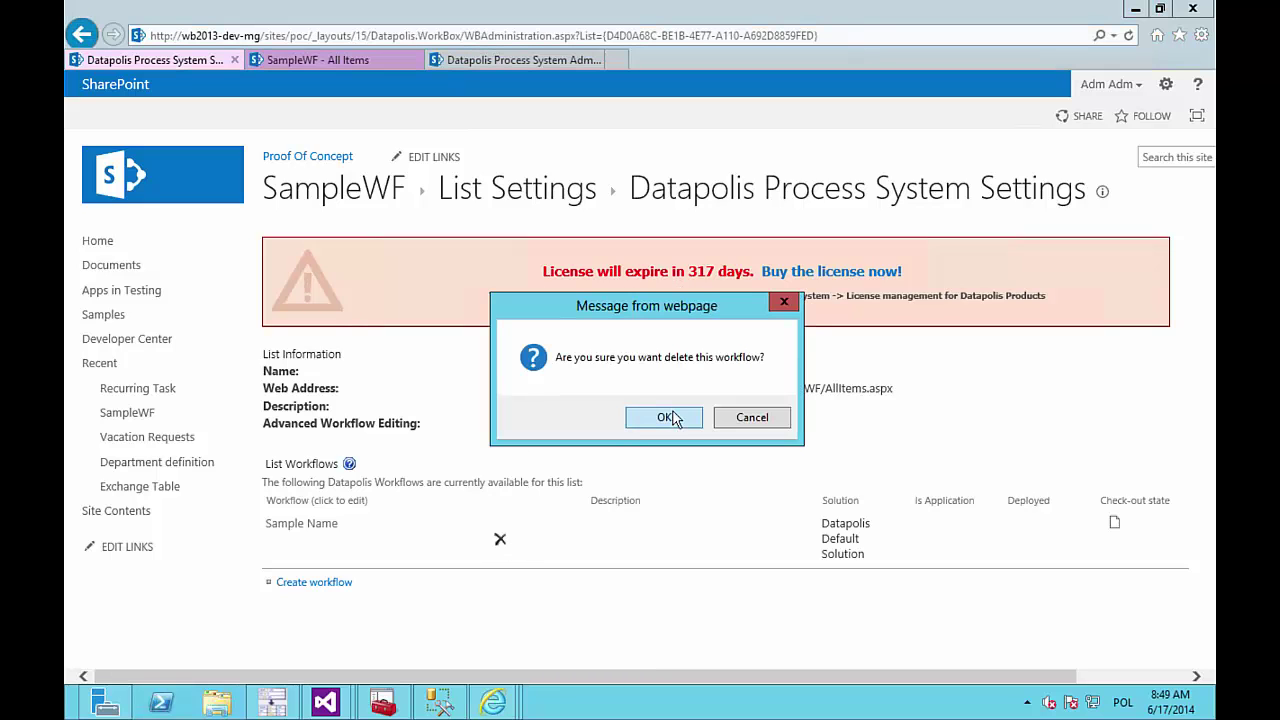
{"action": "left_click", "coordinate": [668, 419]}
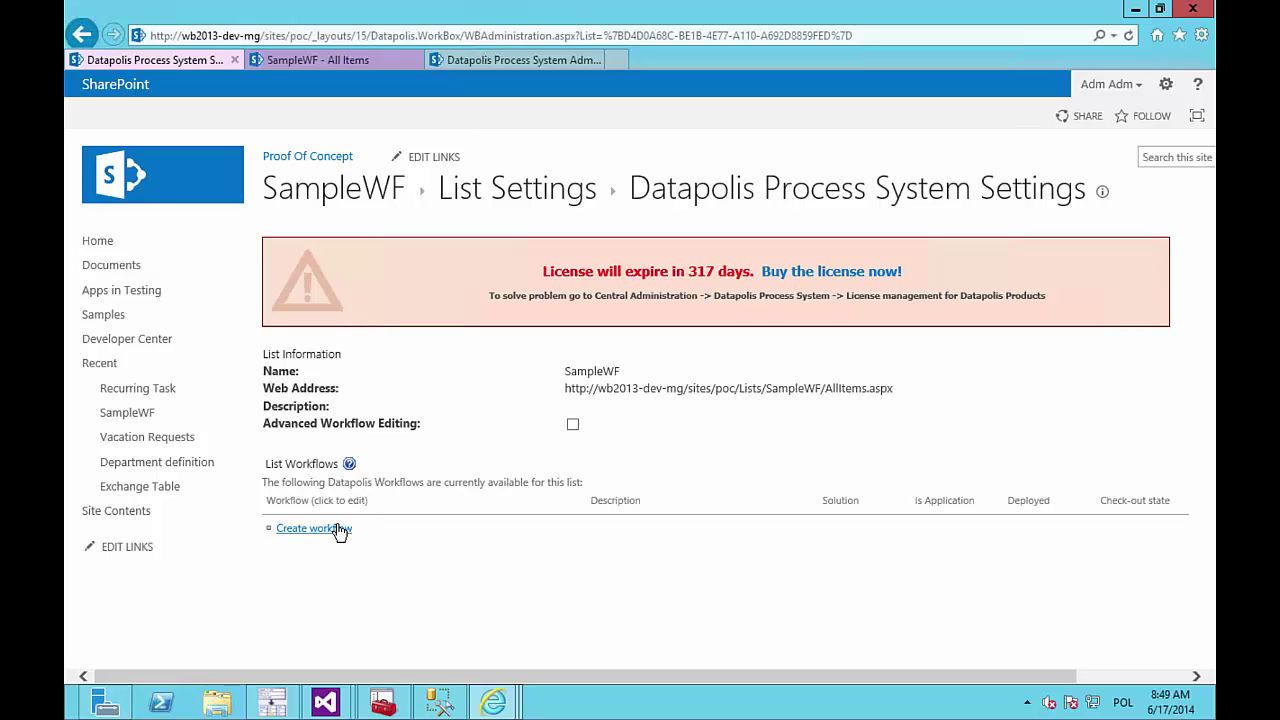
Step: Start a new list workflow named PresentationWorkflow with the description "This is a presentation workflow"
{"action": "left_click", "coordinate": [340, 530]}
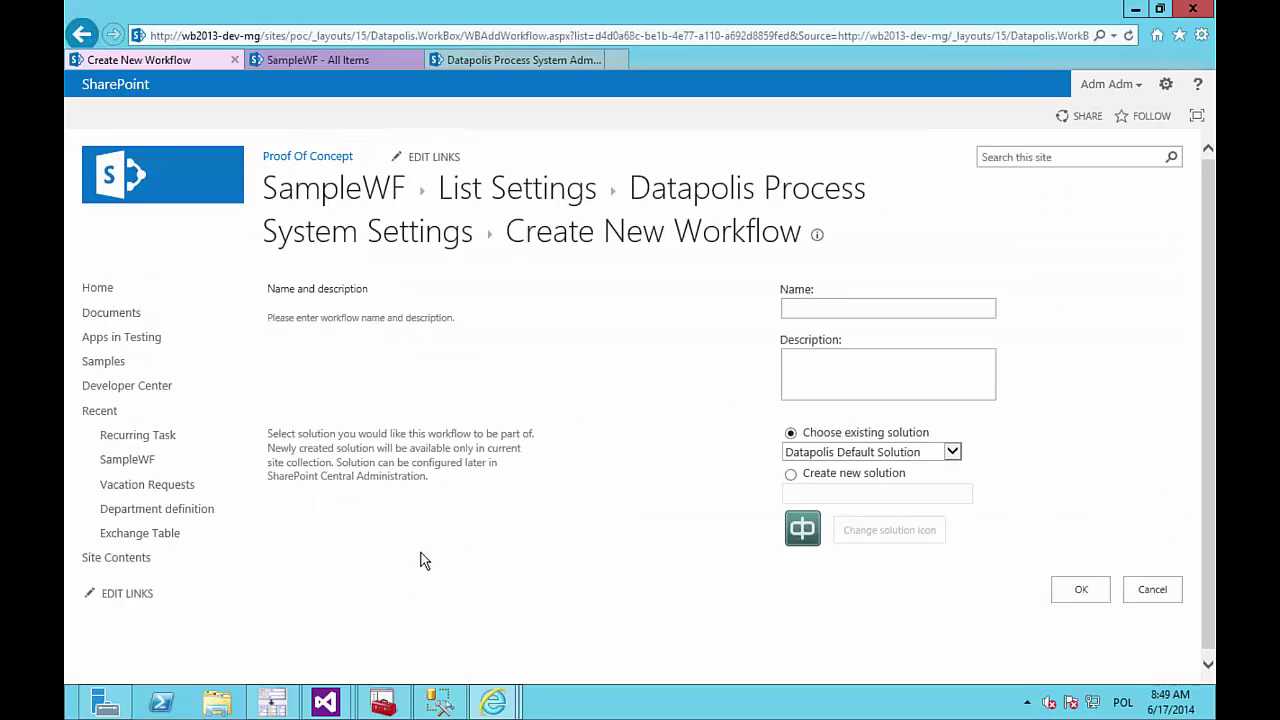
{"action": "left_click", "coordinate": [882, 308]}
{"action": "type", "text": "PresentationWorkflow"}
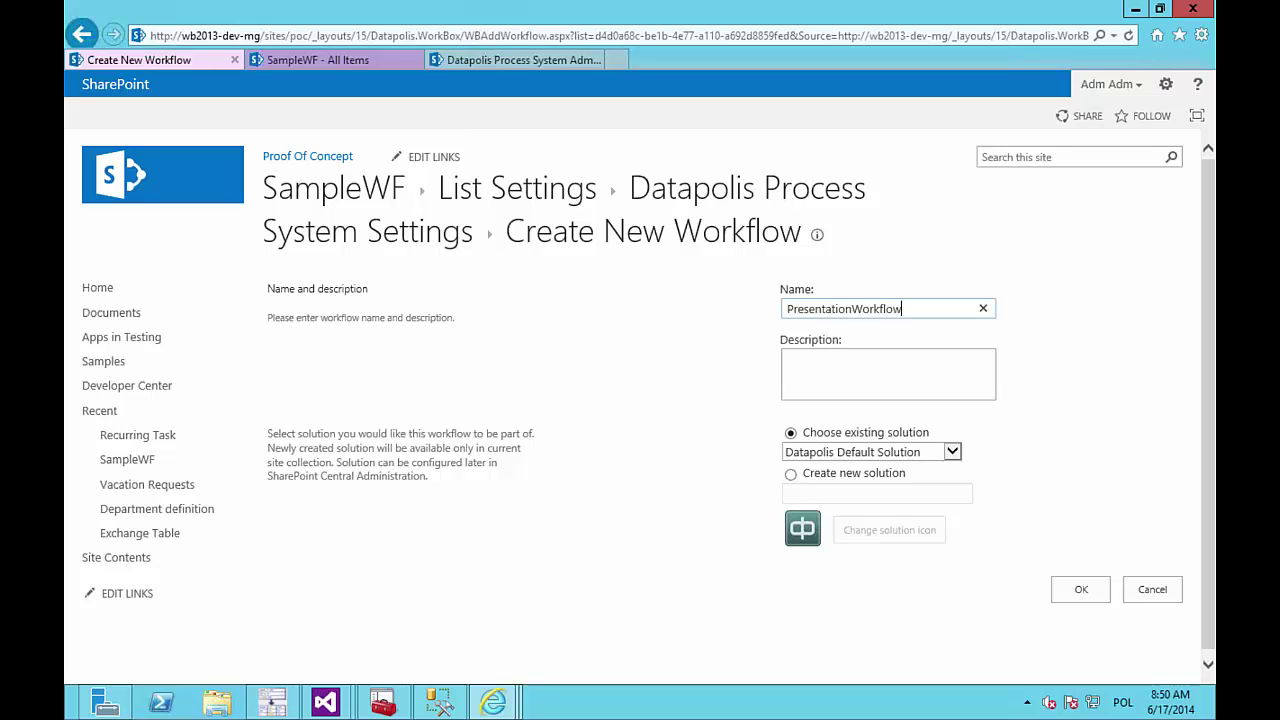
{"action": "left_click", "coordinate": [852, 366]}
{"action": "type", "text": "This"}
{"action": "key", "text": "BackSpace"}
{"action": "key", "text": "BackSpace"}
{"action": "key", "text": "BackSpace"}
{"action": "type", "text": "is is a presentation w"}
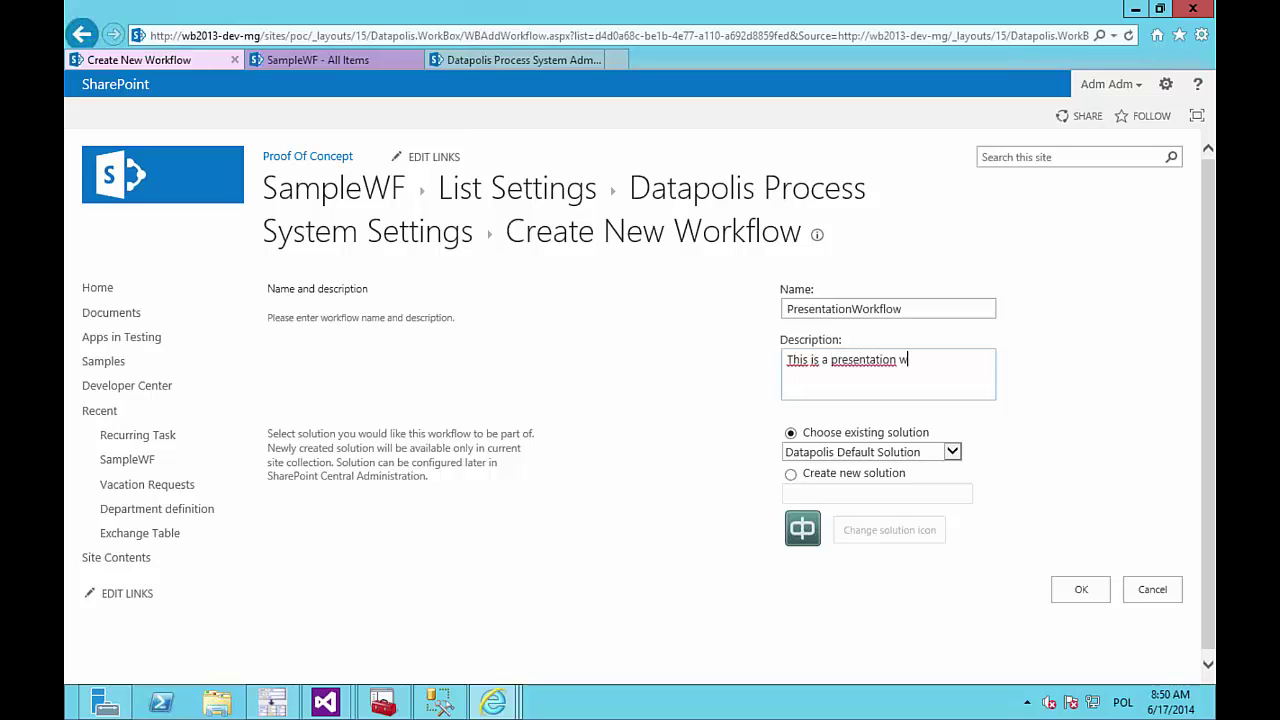
{"action": "type", "text": "orkflow"}
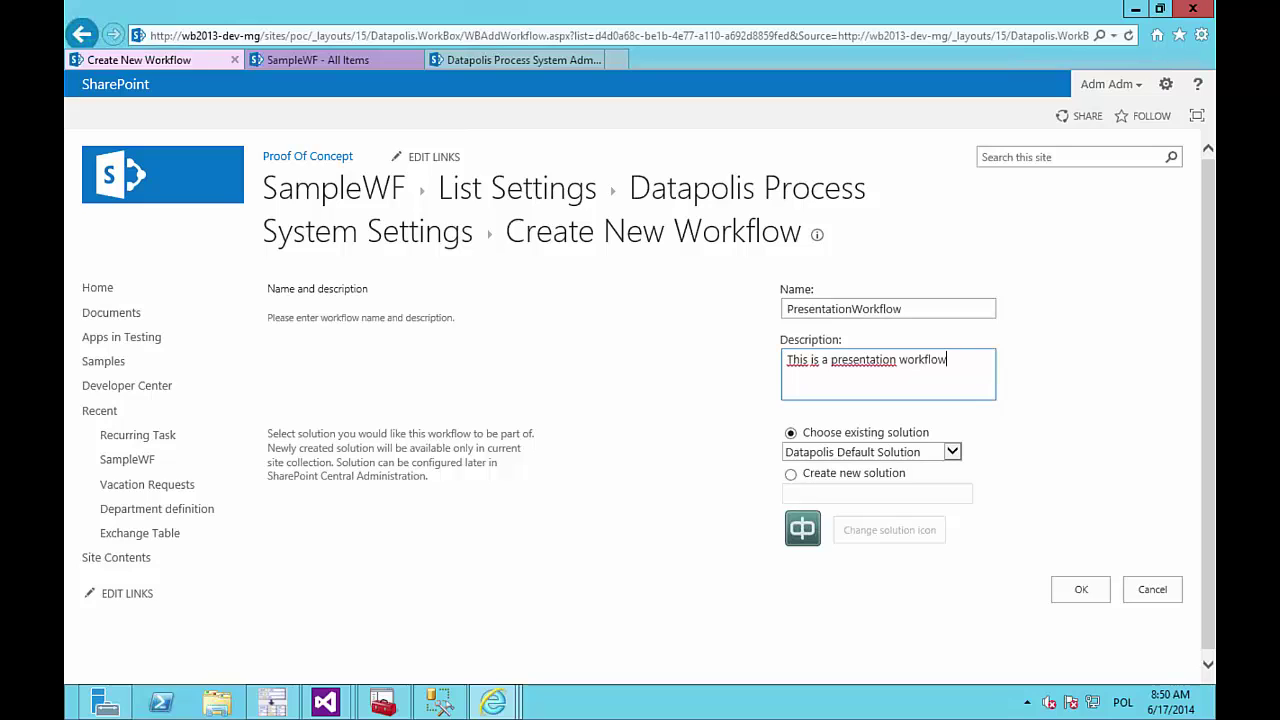
{"action": "left_click", "coordinate": [695, 488]}
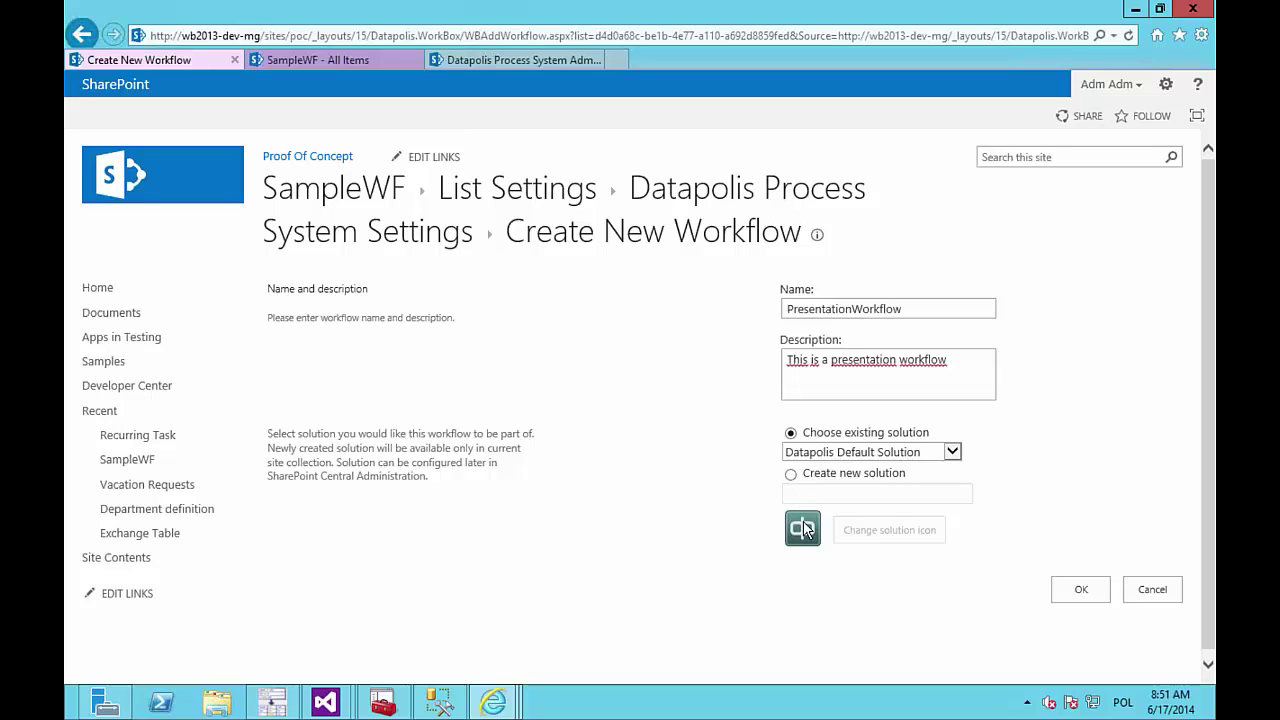
Step: Try the option to create a new solution and give it the plum globe icon
{"action": "left_click", "coordinate": [790, 478]}
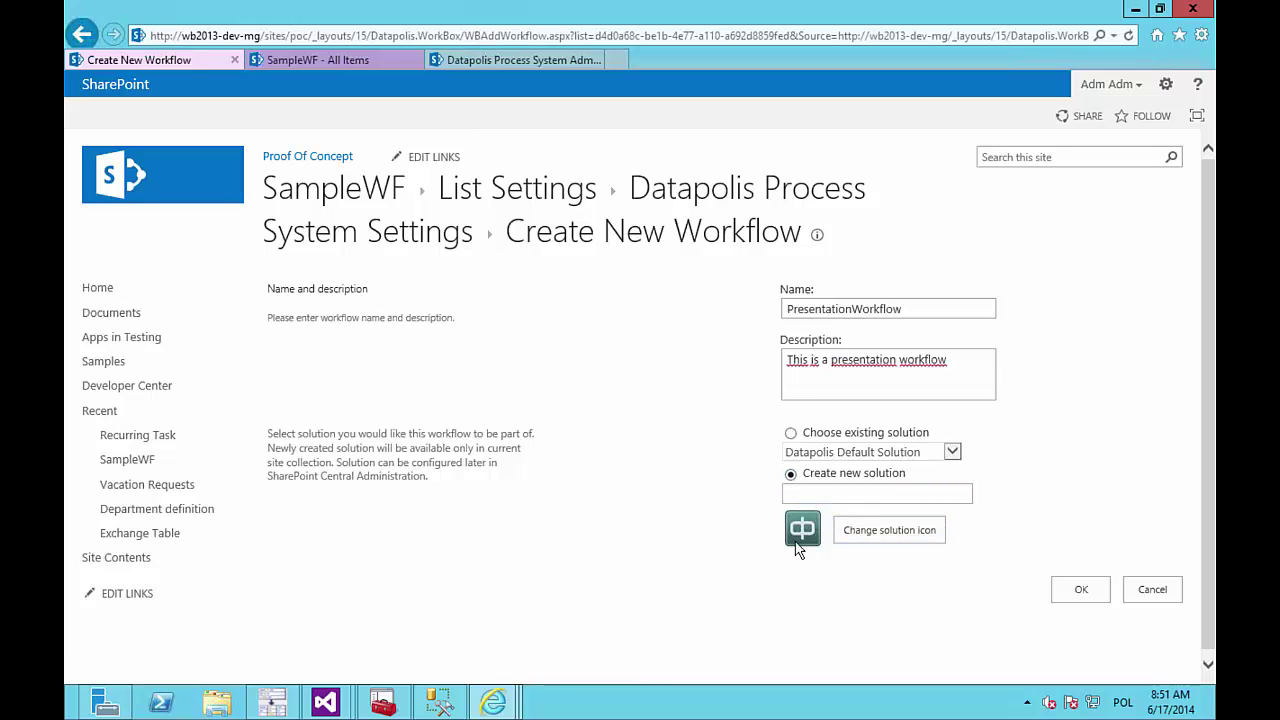
{"action": "left_click", "coordinate": [912, 538]}
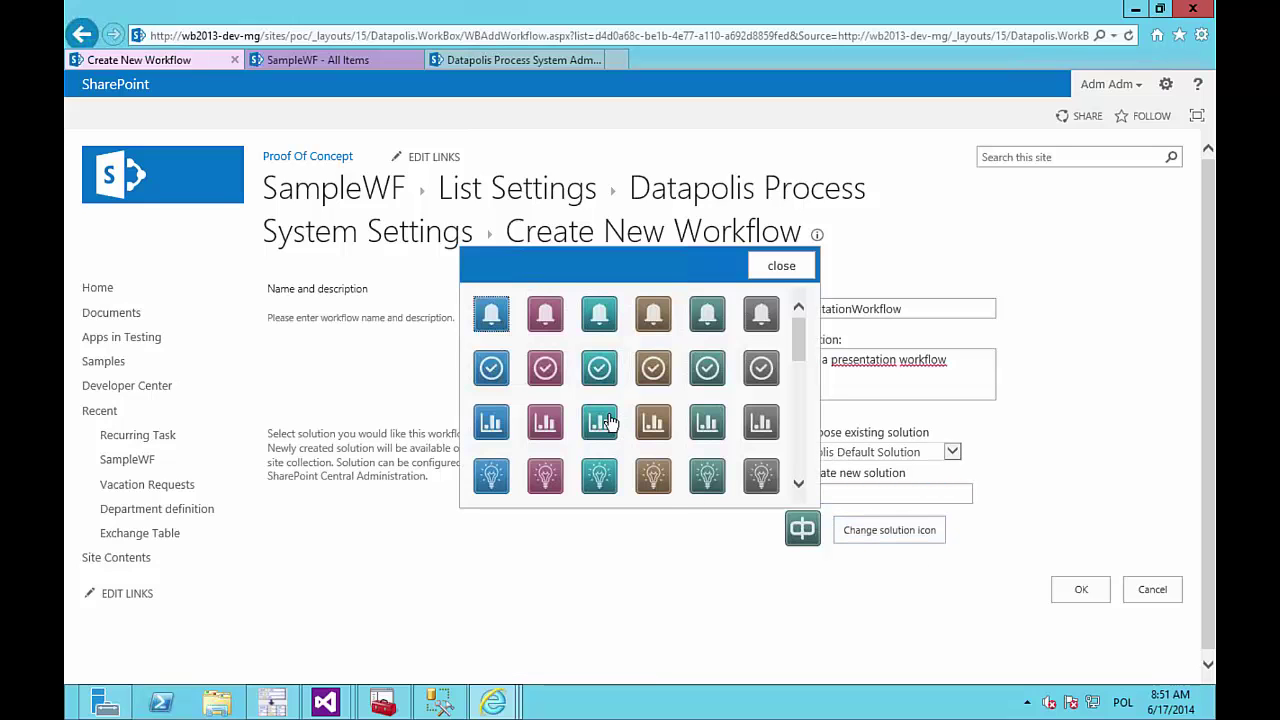
{"action": "scroll", "coordinate": [548, 412], "scroll_direction": "down", "scroll_amount": 3}
{"action": "scroll", "coordinate": [548, 412], "scroll_direction": "down", "scroll_amount": 3}
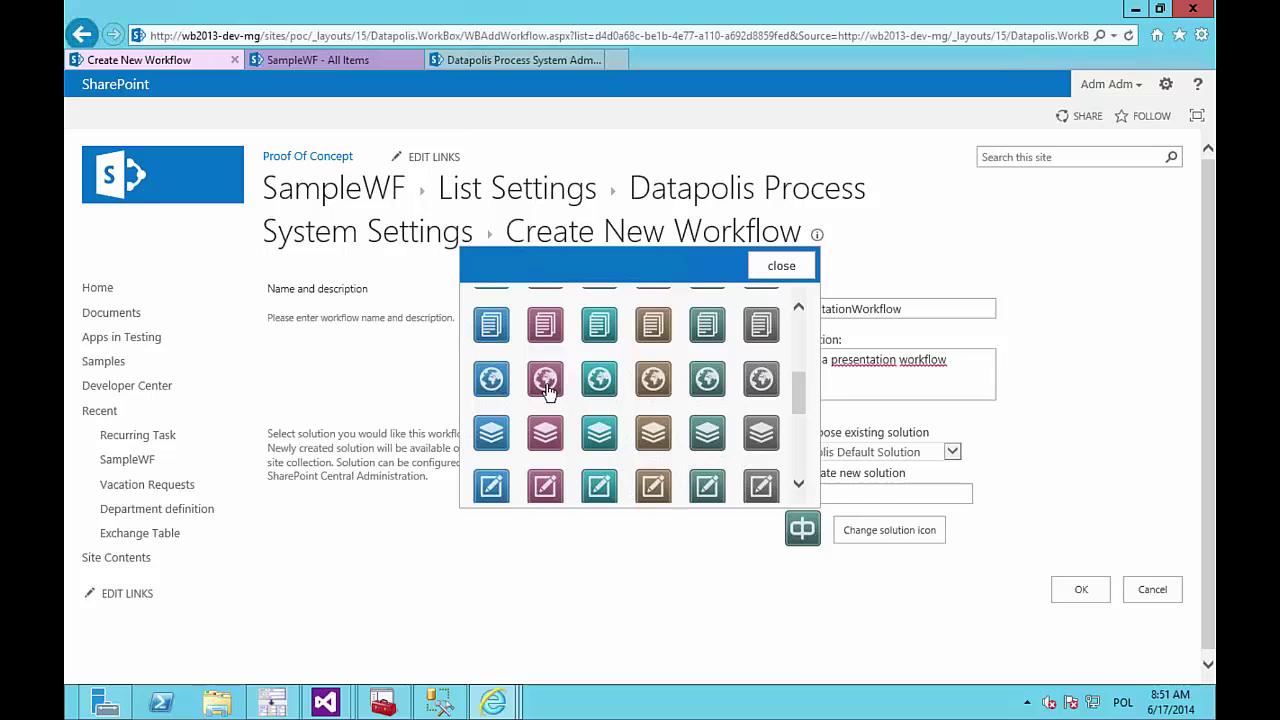
{"action": "left_click", "coordinate": [548, 392]}
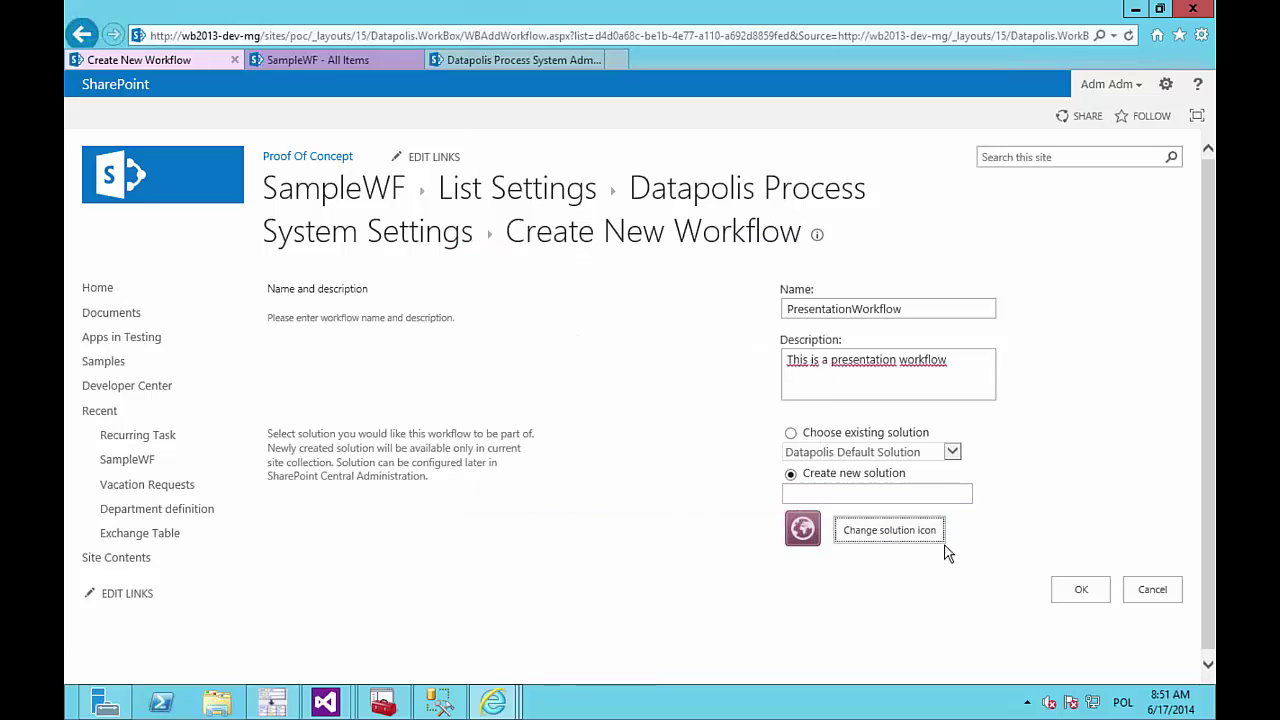
Step: Assign the workflow to the existing Datapolis Default Solution and create it
{"action": "left_click", "coordinate": [791, 435]}
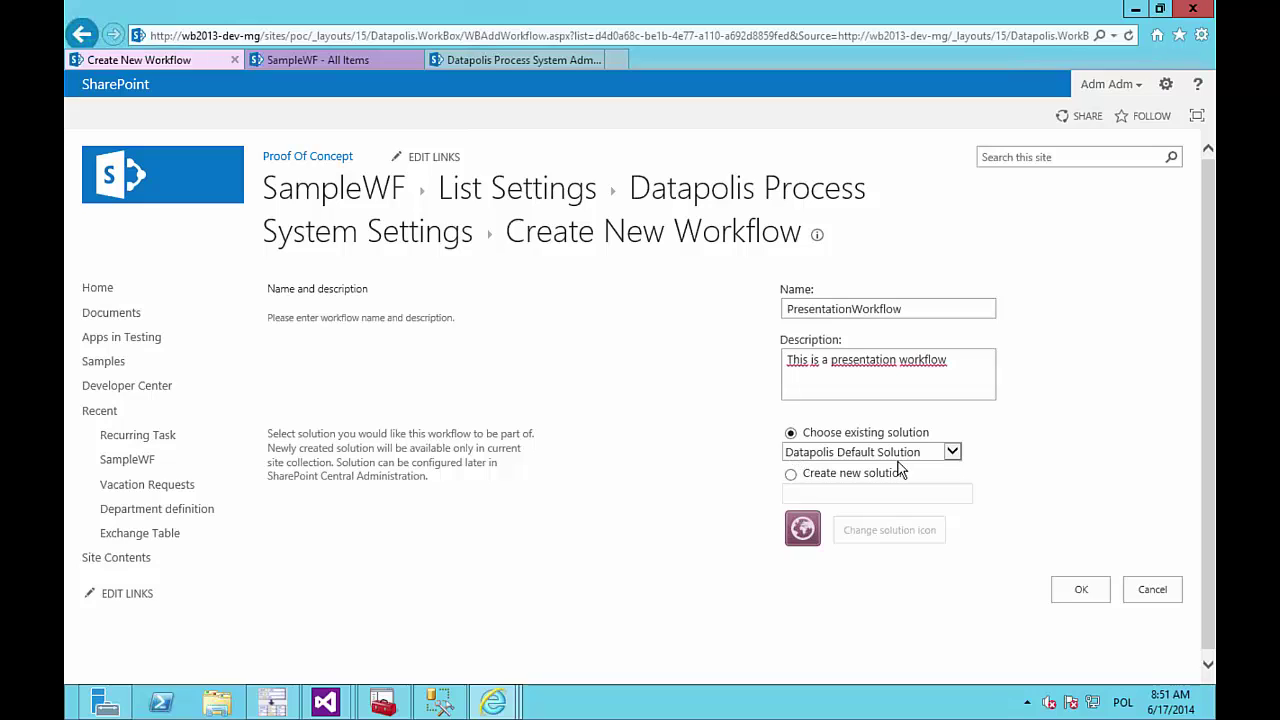
{"action": "left_click", "coordinate": [1081, 592]}
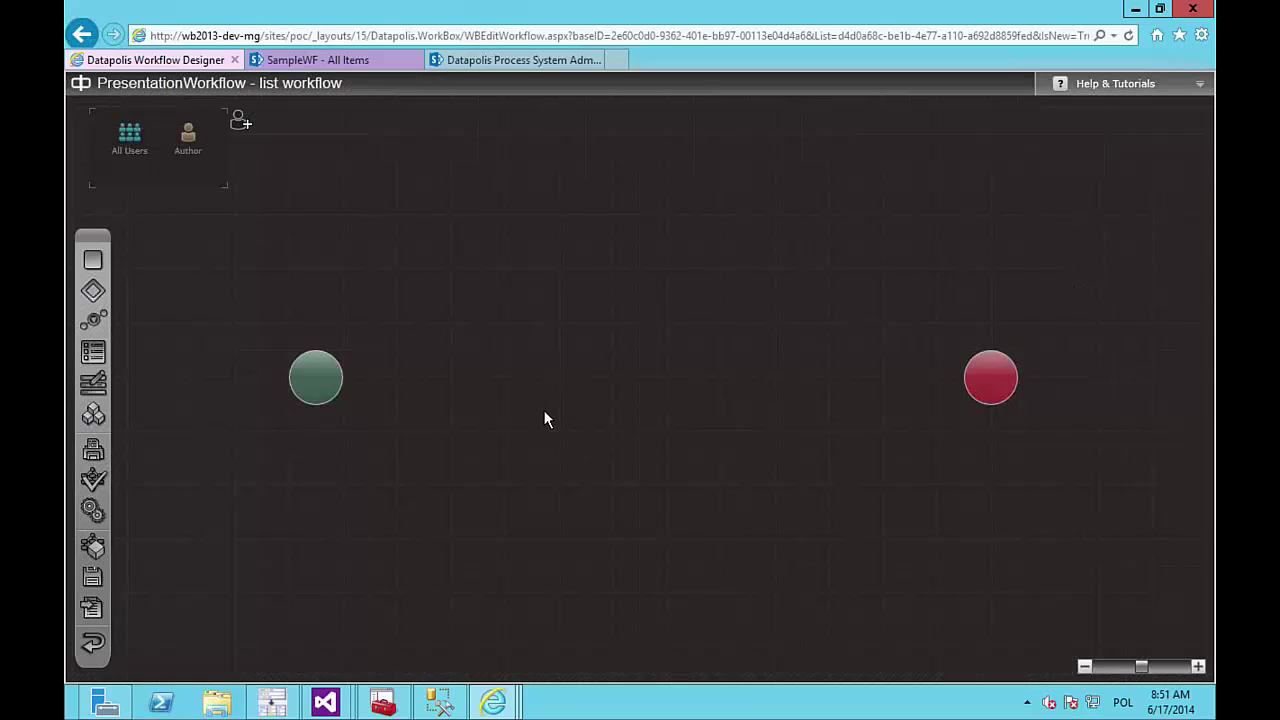
Step: Set the workflow's diagram template to Navy Blue in the workflow properties
{"action": "left_click", "coordinate": [92, 509]}
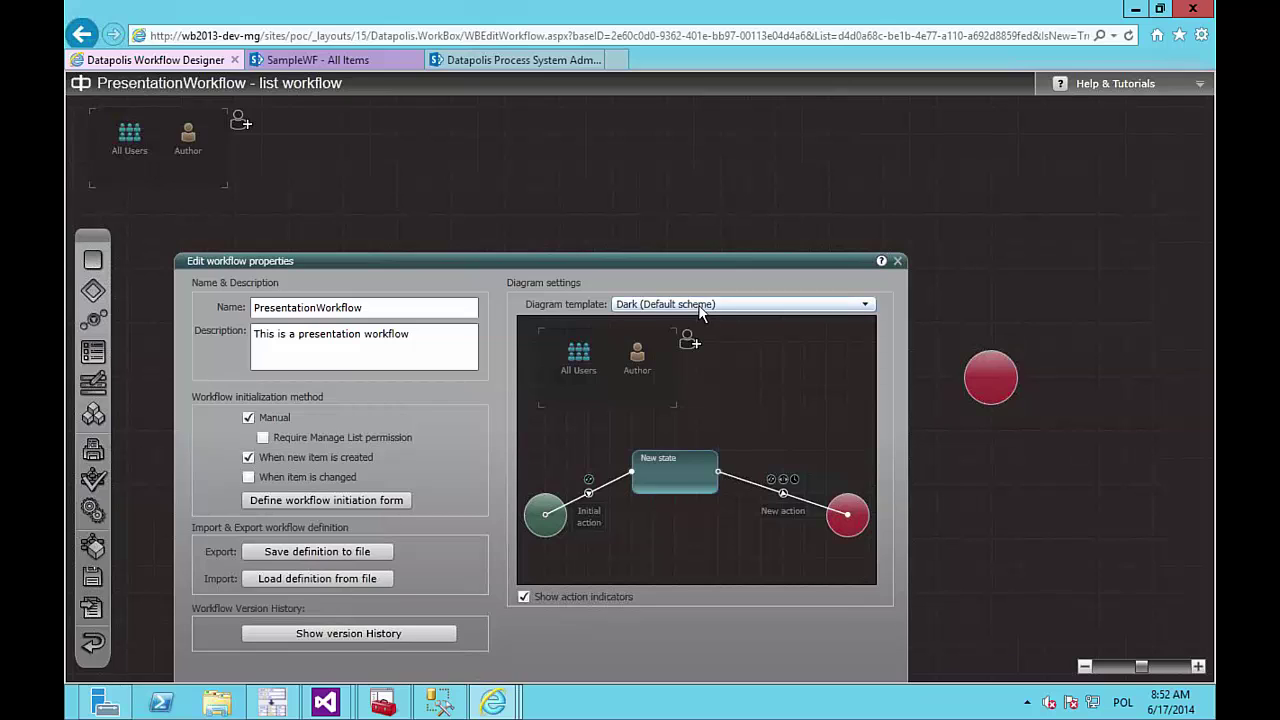
{"action": "left_click", "coordinate": [699, 306]}
{"action": "left_click", "coordinate": [662, 342]}
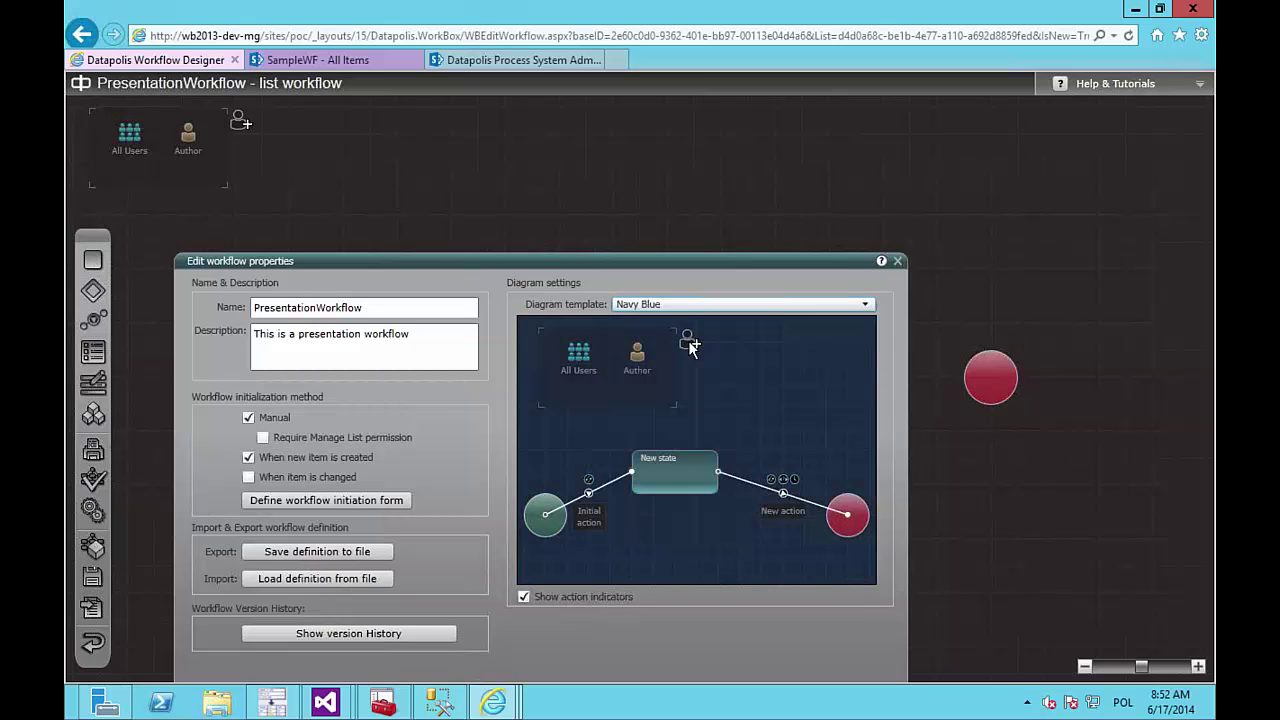
{"action": "left_click", "coordinate": [763, 306]}
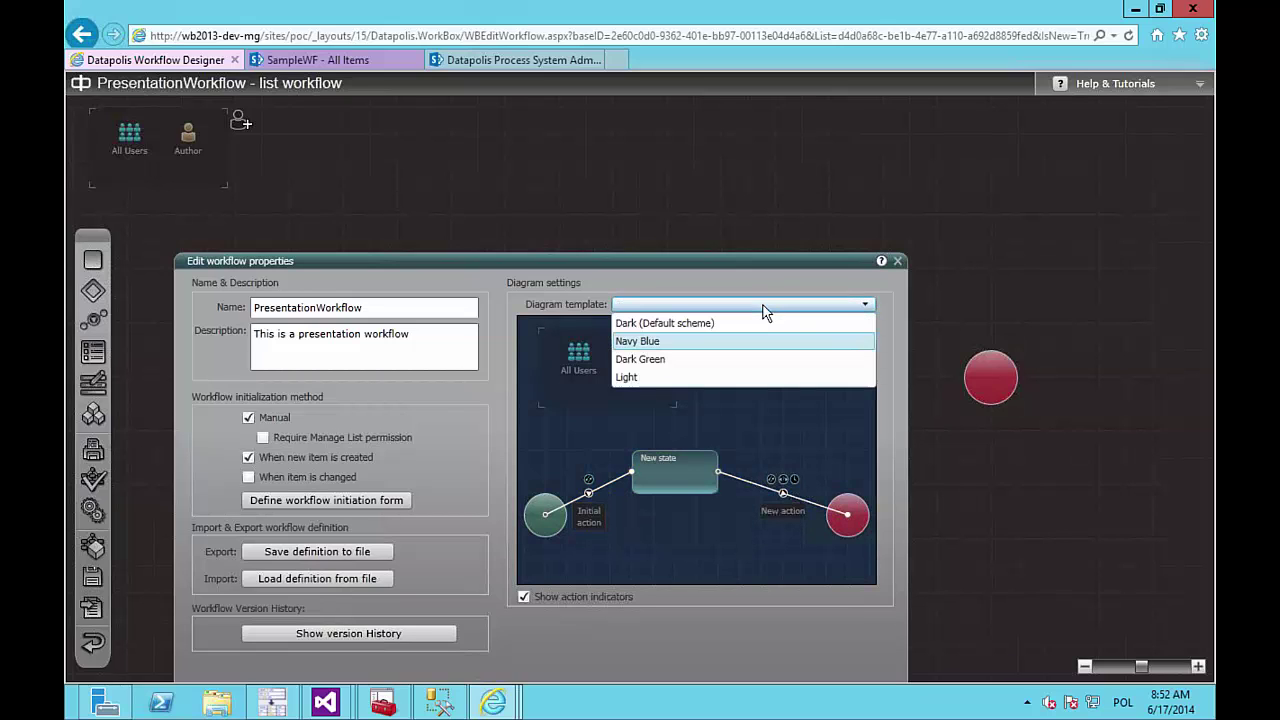
{"action": "left_click", "coordinate": [670, 341]}
{"action": "left_click_drag", "start_coordinate": [701, 259], "coordinate": [712, 151]}
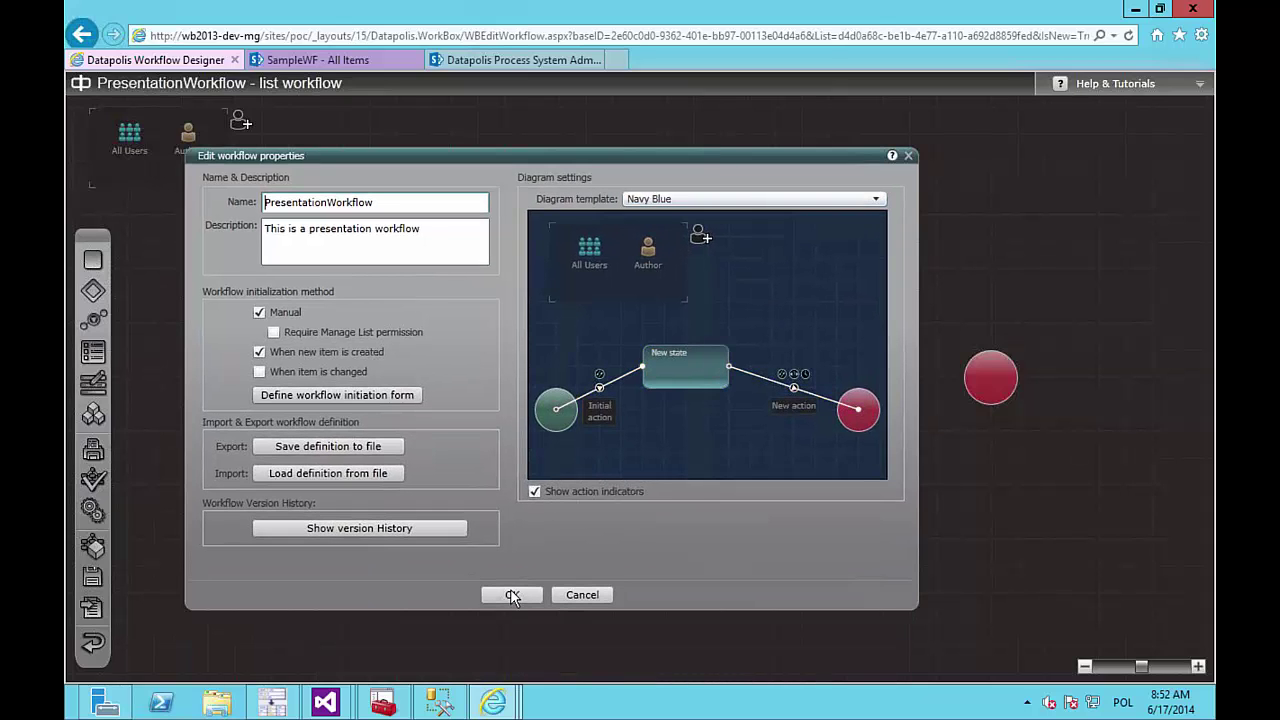
{"action": "left_click", "coordinate": [512, 595]}
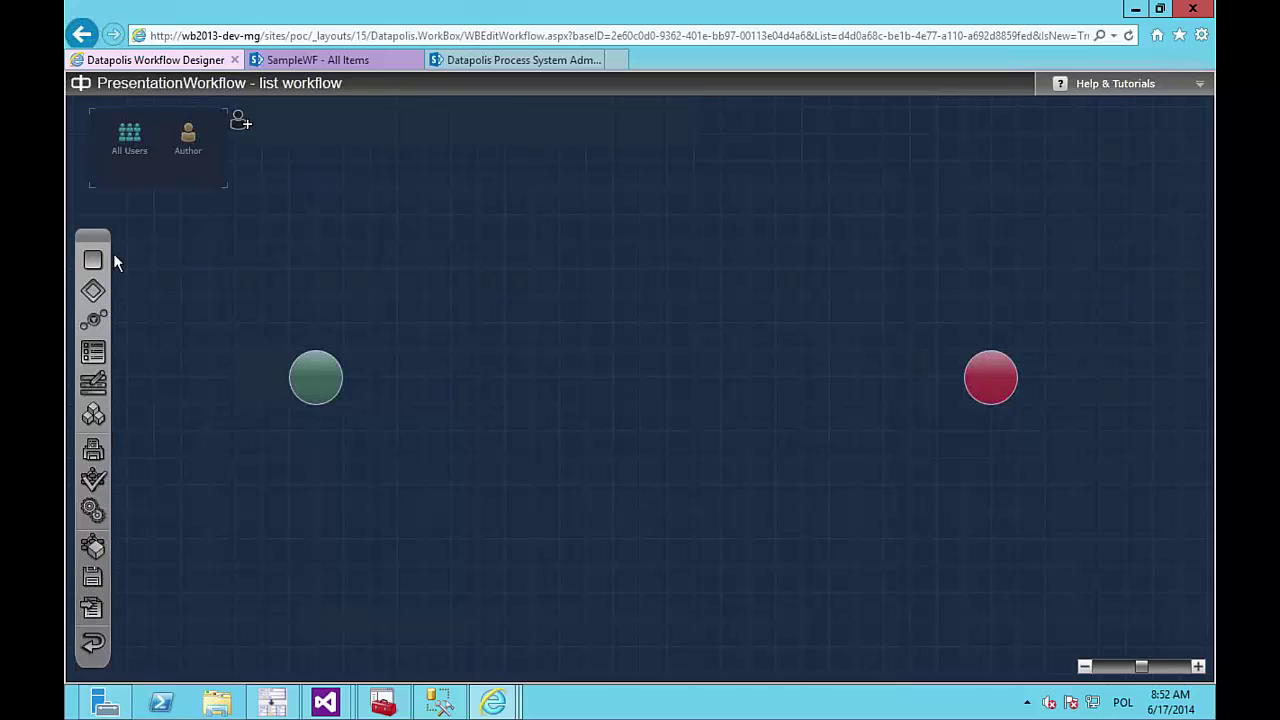
Step: Add two new states side by side between the green start point and the red end point
{"action": "left_click_drag", "start_coordinate": [100, 258], "coordinate": [532, 376]}
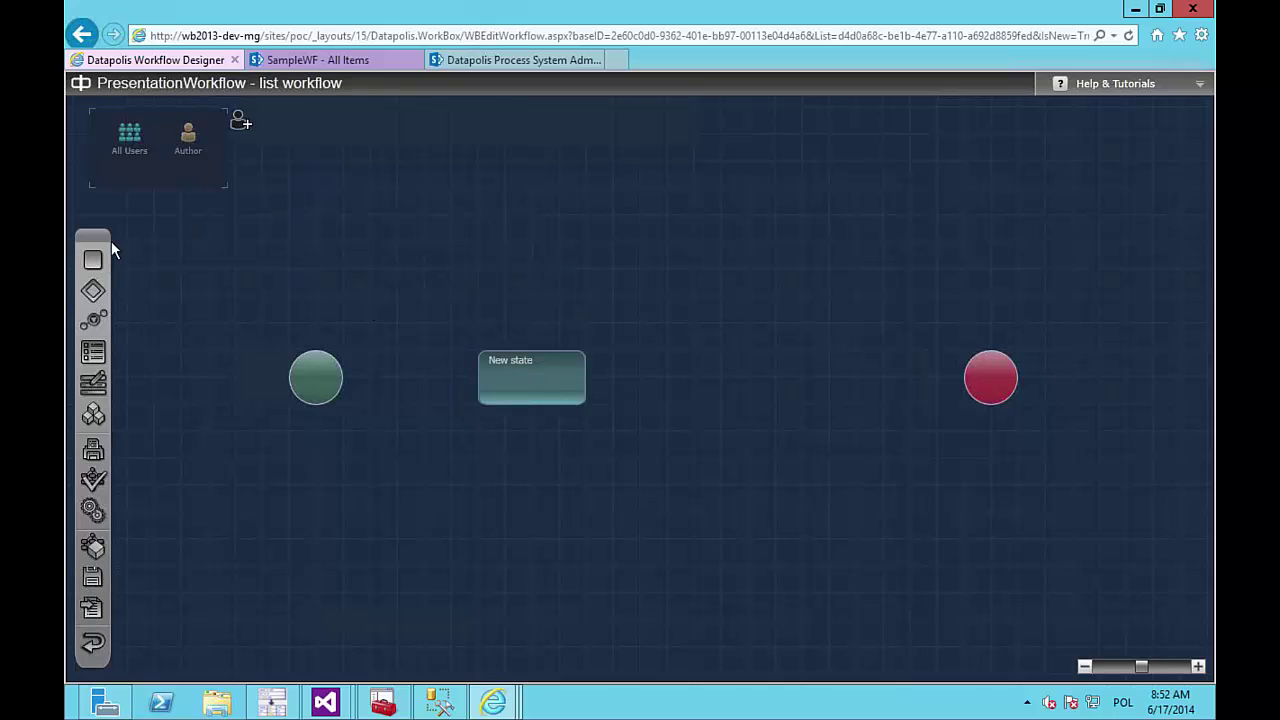
{"action": "left_click_drag", "start_coordinate": [100, 257], "coordinate": [765, 388]}
{"action": "double_click", "coordinate": [525, 366]}
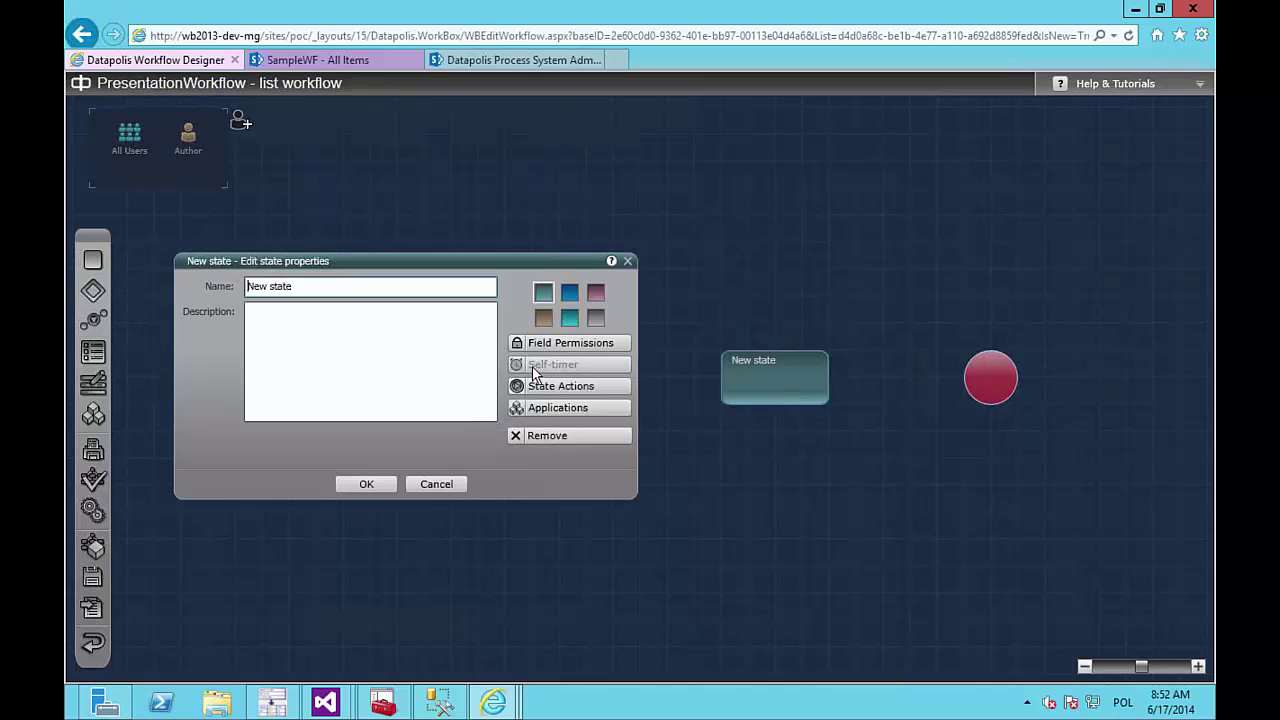
{"action": "left_click", "coordinate": [440, 484]}
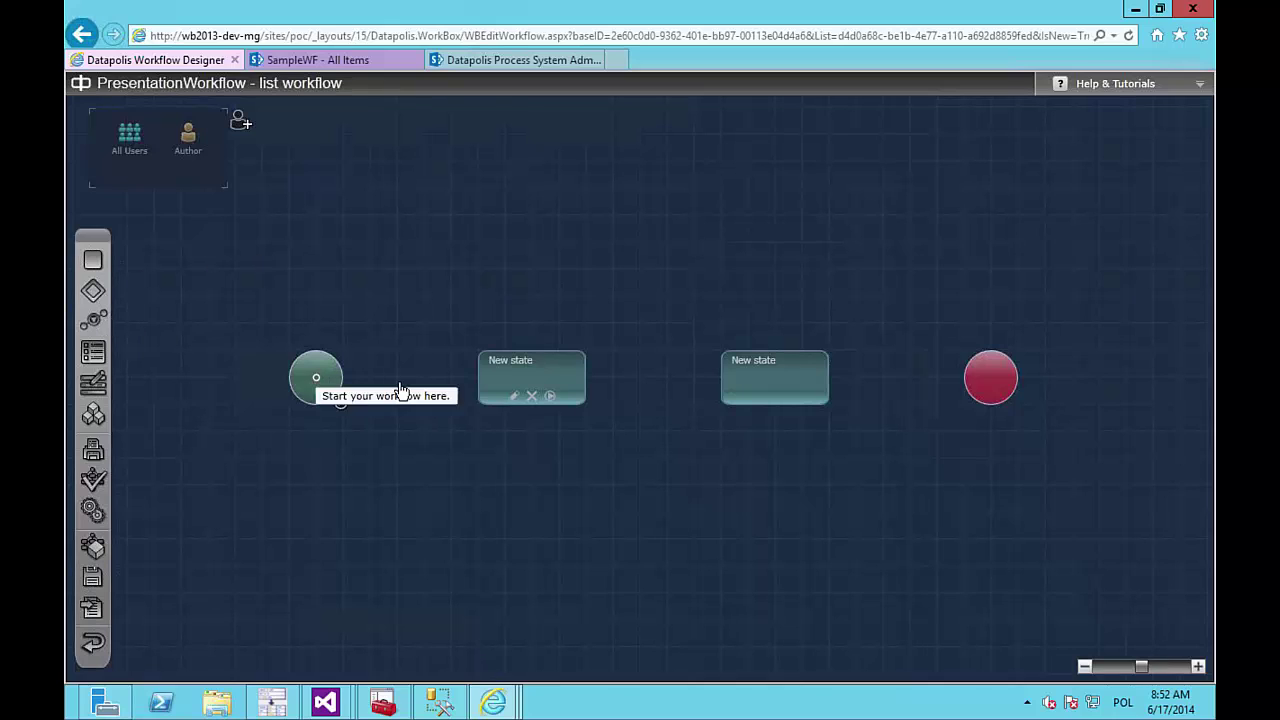
Step: Link the start point, both states and the end point with actions, routing the last action above the diagram with right-angled bends
{"action": "left_click_drag", "start_coordinate": [341, 401], "coordinate": [510, 400]}
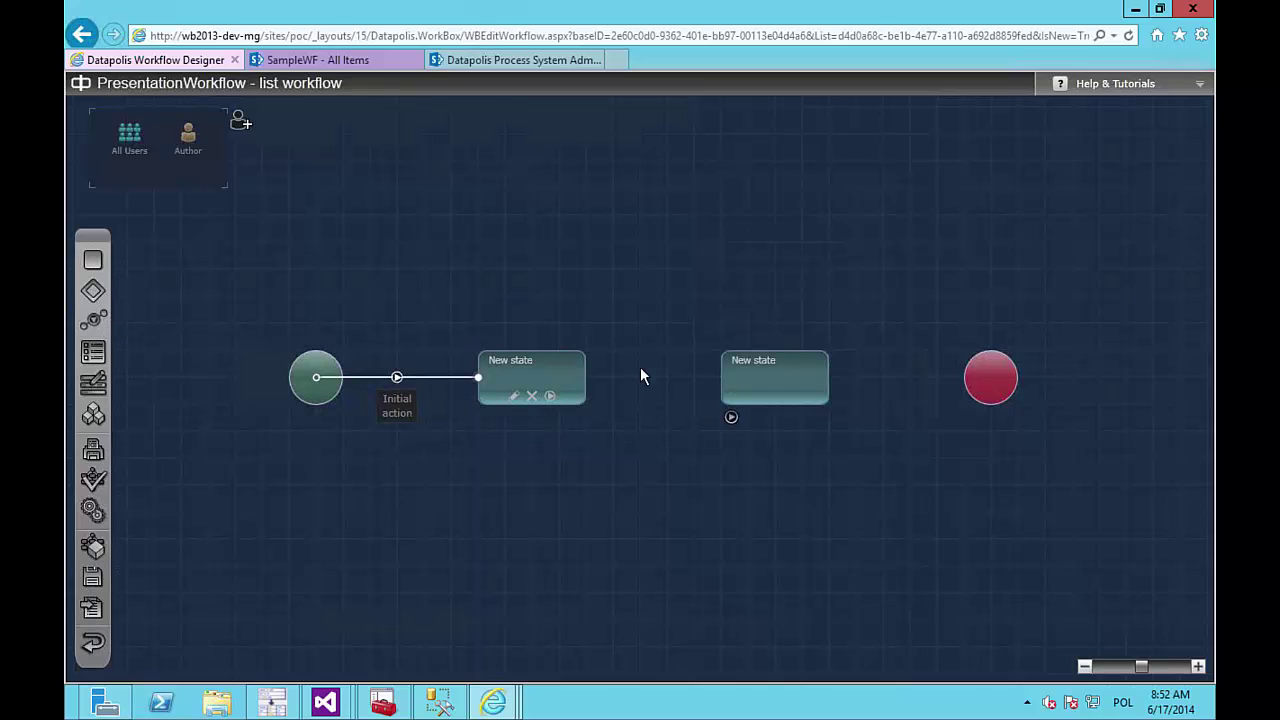
{"action": "left_click_drag", "start_coordinate": [586, 377], "coordinate": [726, 389]}
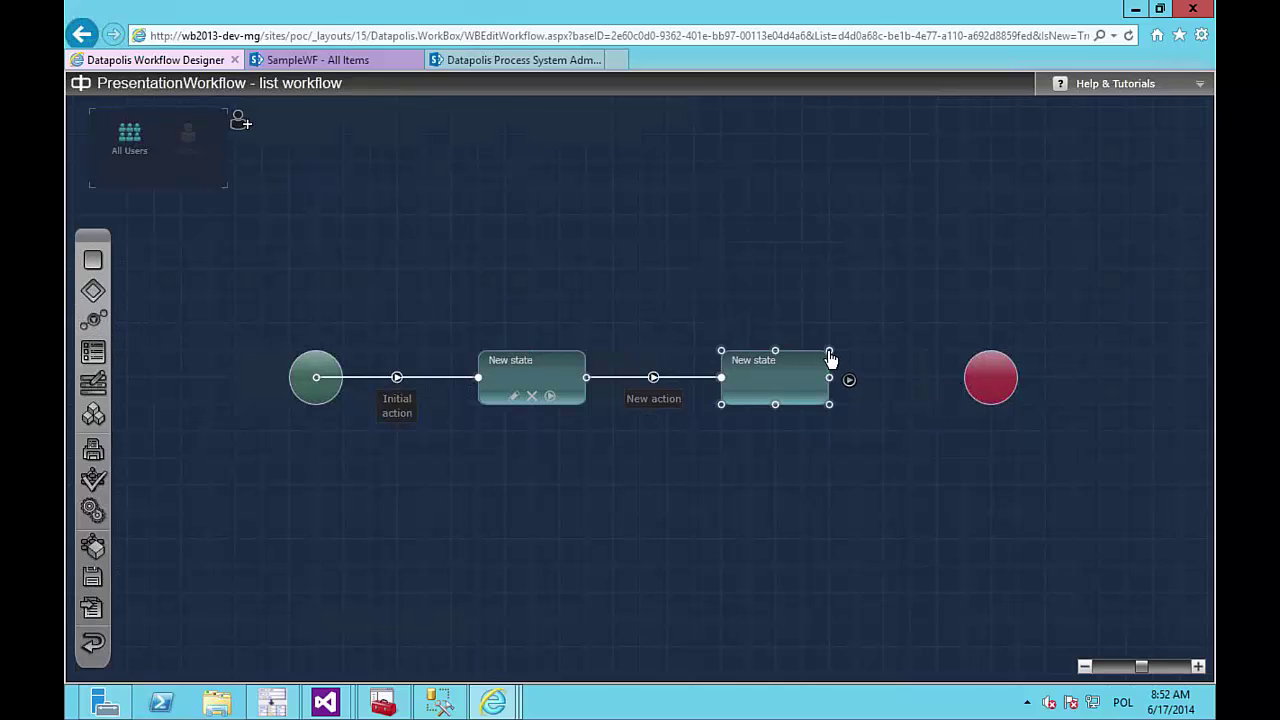
{"action": "left_click_drag", "start_coordinate": [830, 355], "coordinate": [990, 297]}
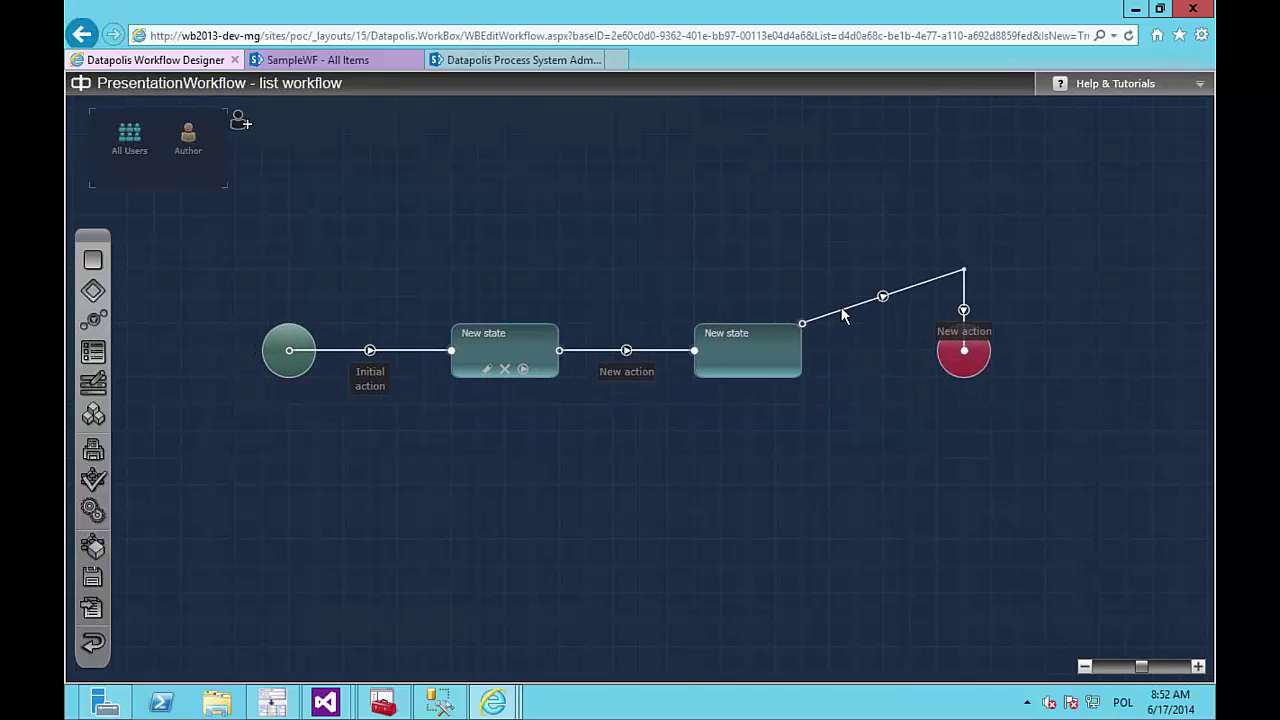
{"action": "left_click_drag", "start_coordinate": [845, 311], "coordinate": [805, 269]}
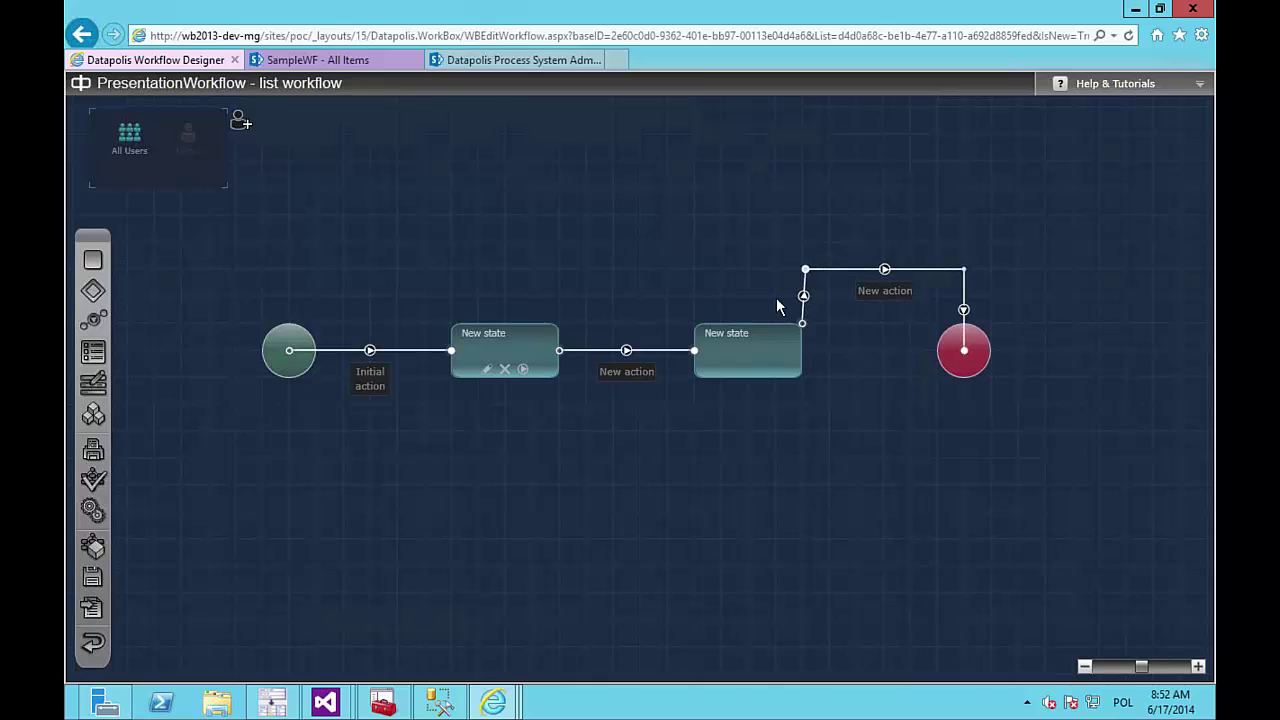
{"action": "left_click_drag", "start_coordinate": [735, 351], "coordinate": [763, 352]}
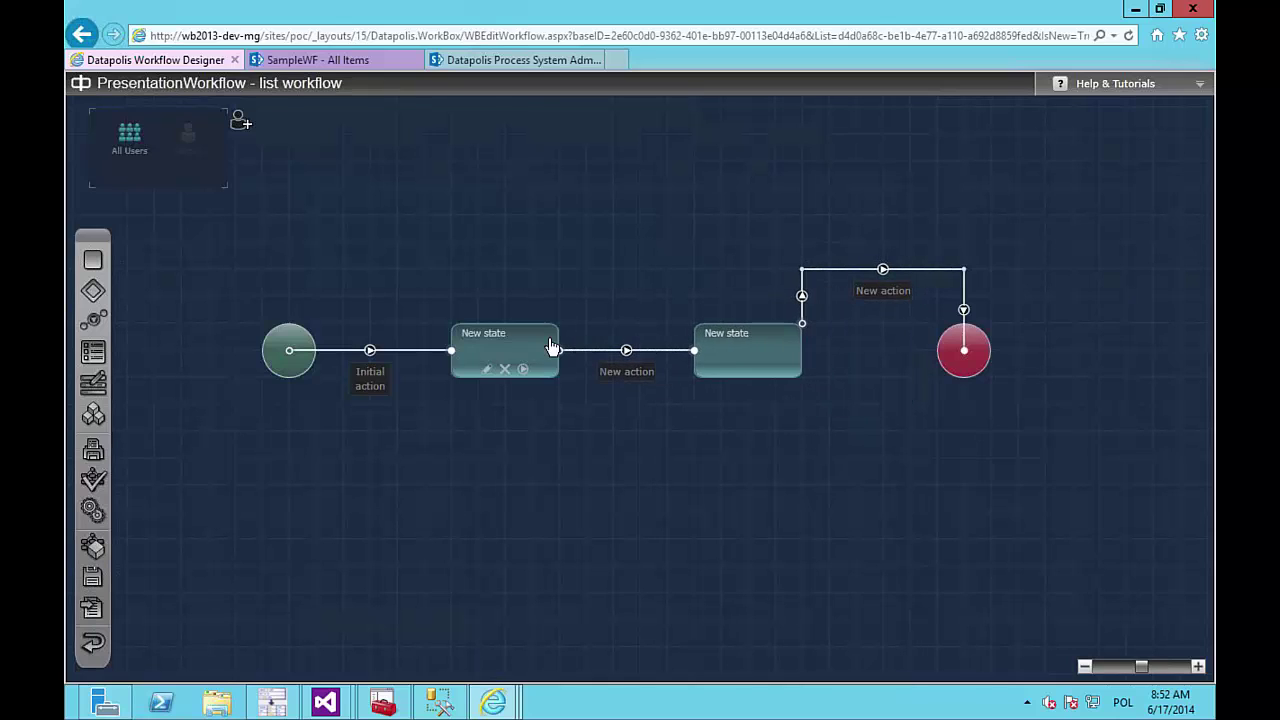
Step: Rename the first state, directly after the start point, as New Item
{"action": "double_click", "coordinate": [486, 337]}
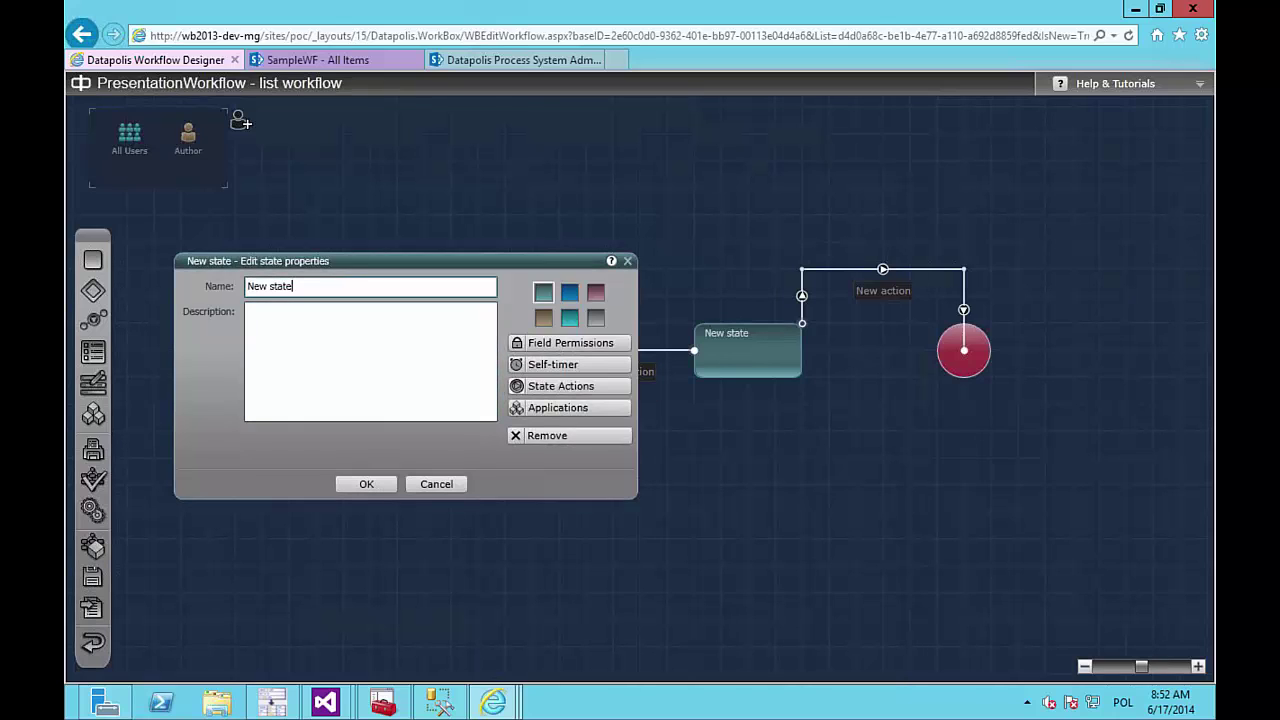
{"action": "key", "text": "BackSpace"}
{"action": "key", "text": "BackSpace"}
{"action": "key", "text": "BackSpace"}
{"action": "type", "text": "Item"}
{"action": "key", "text": "Return"}
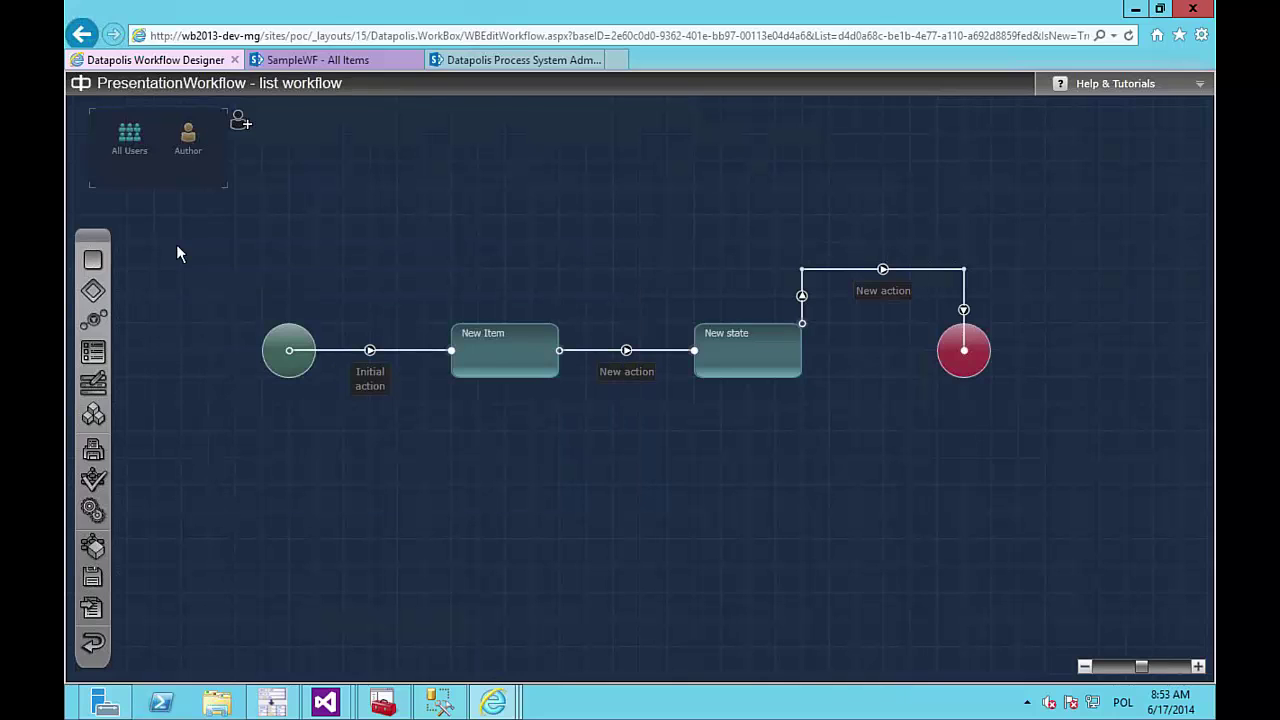
Step: Rename the second state as Waiting For Approval
{"action": "double_click", "coordinate": [729, 349]}
{"action": "left_click_drag", "start_coordinate": [292, 286], "coordinate": [219, 286]}
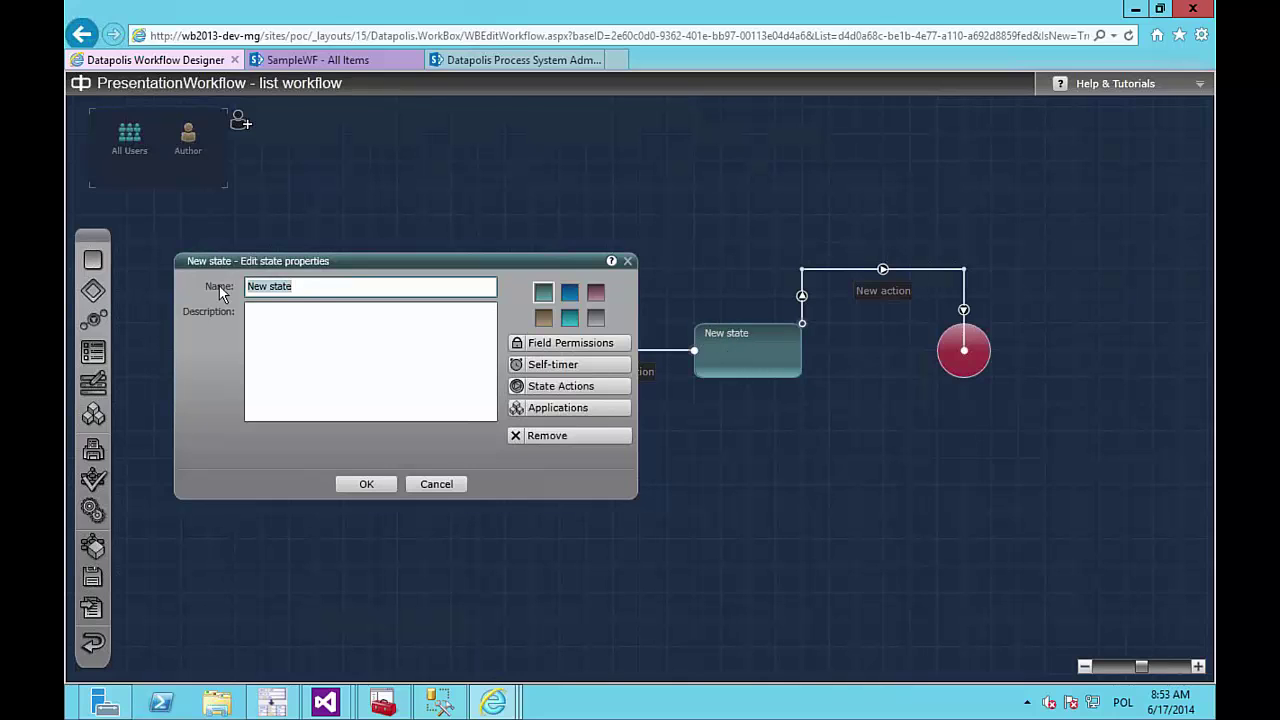
{"action": "type", "text": "Waiting For Approval"}
{"action": "key", "text": "Return"}
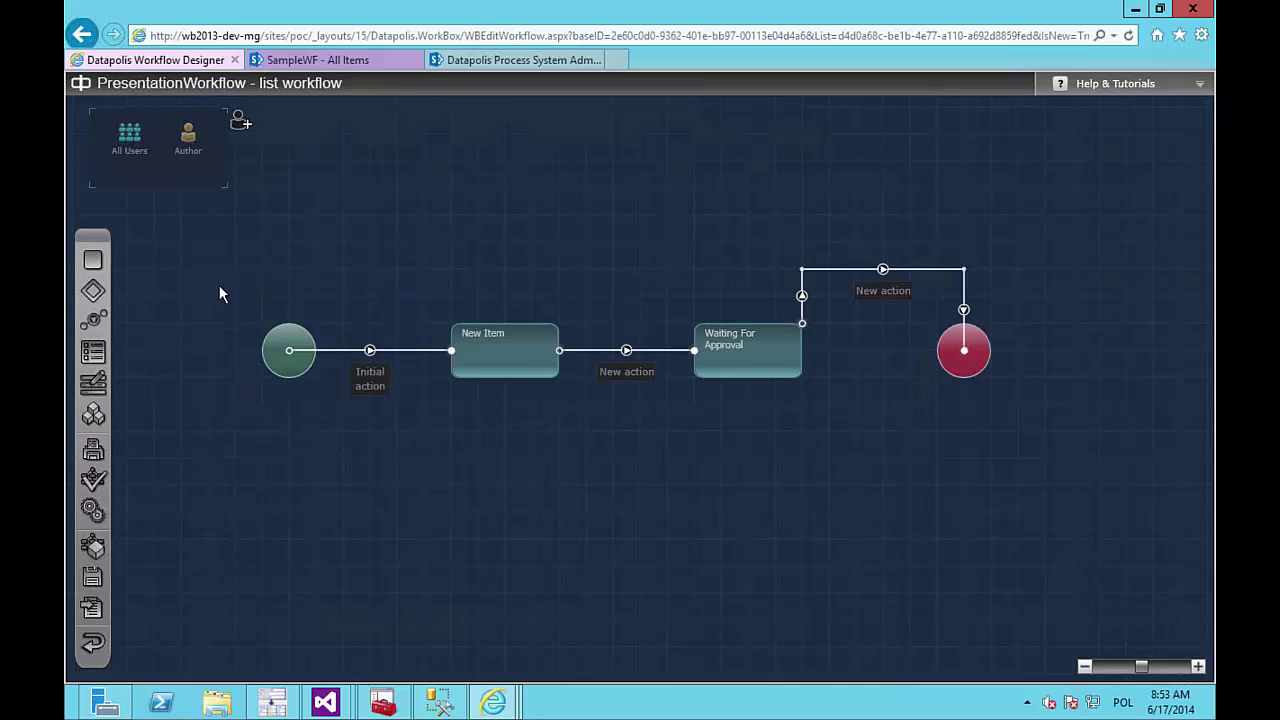
Step: Rename the action between the New Item and Waiting For Approval states as Send For Approval
{"action": "double_click", "coordinate": [626, 355]}
{"action": "left_click_drag", "start_coordinate": [318, 287], "coordinate": [209, 287]}
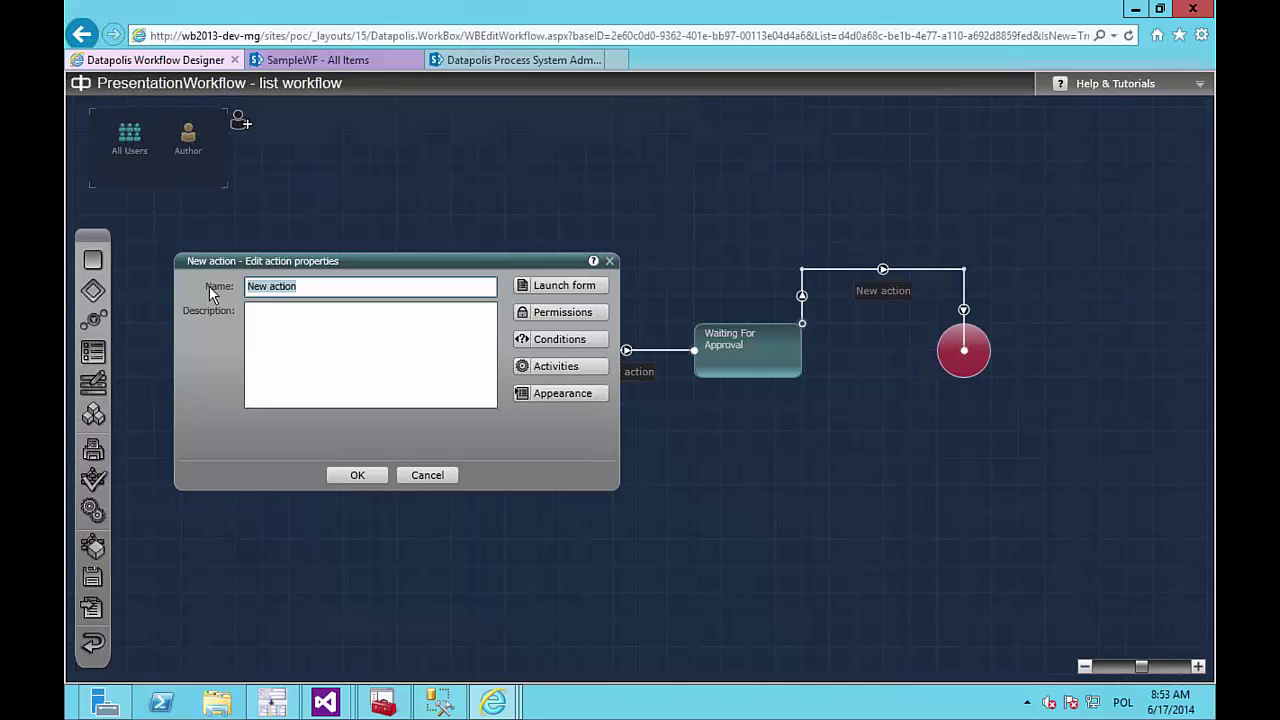
{"action": "type", "text": "Send For Approval"}
{"action": "key", "text": "Return"}
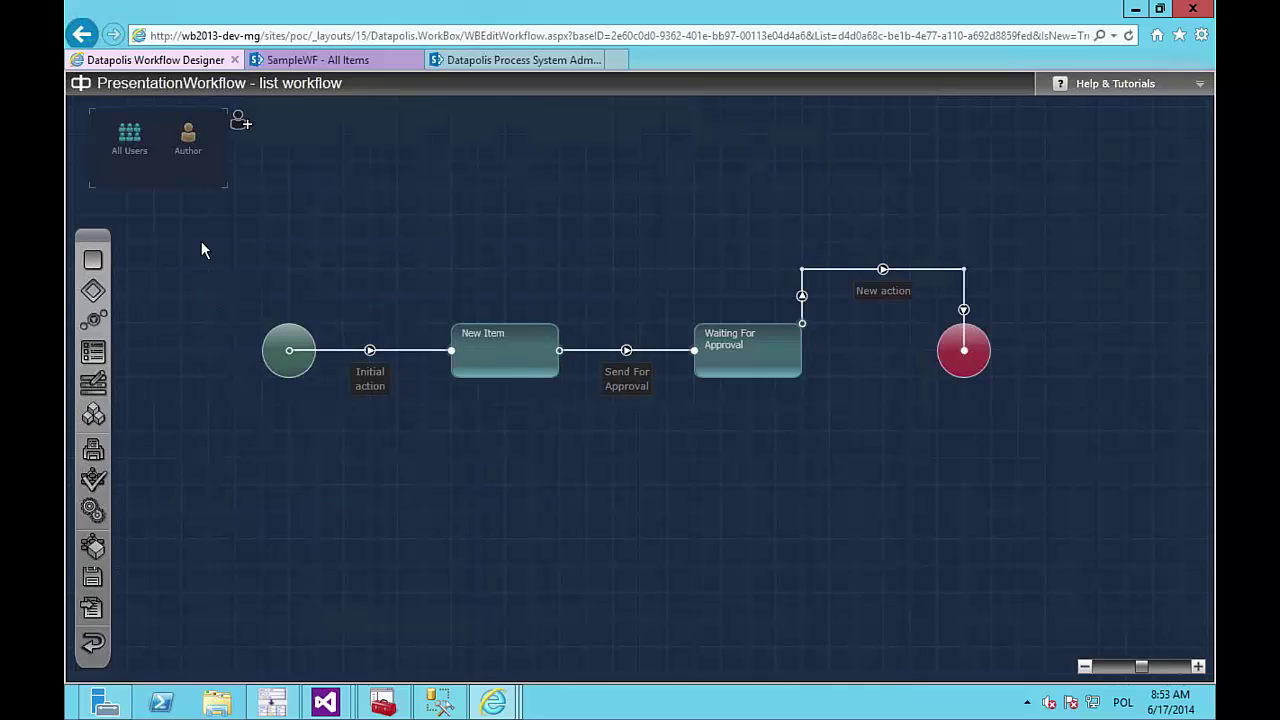
Step: Rename the action between the Waiting For Approval state and the end point as Accept
{"action": "double_click", "coordinate": [867, 272]}
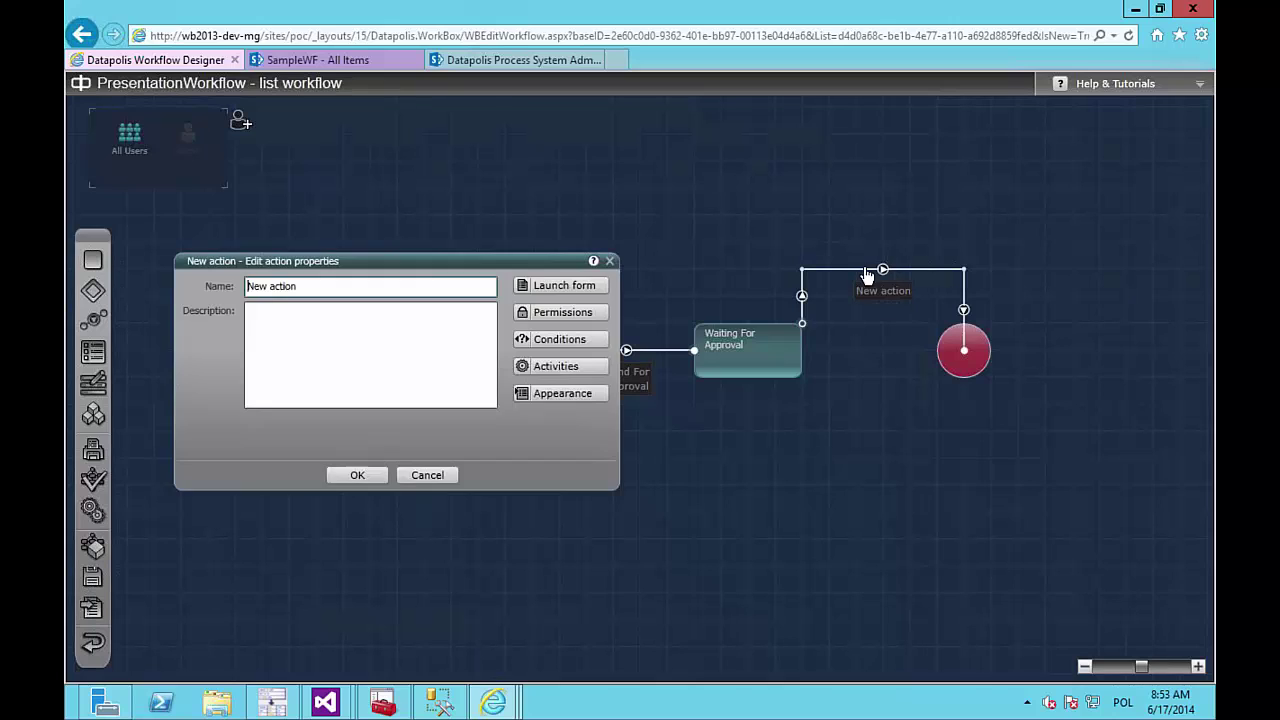
{"action": "left_click_drag", "start_coordinate": [406, 284], "coordinate": [189, 276]}
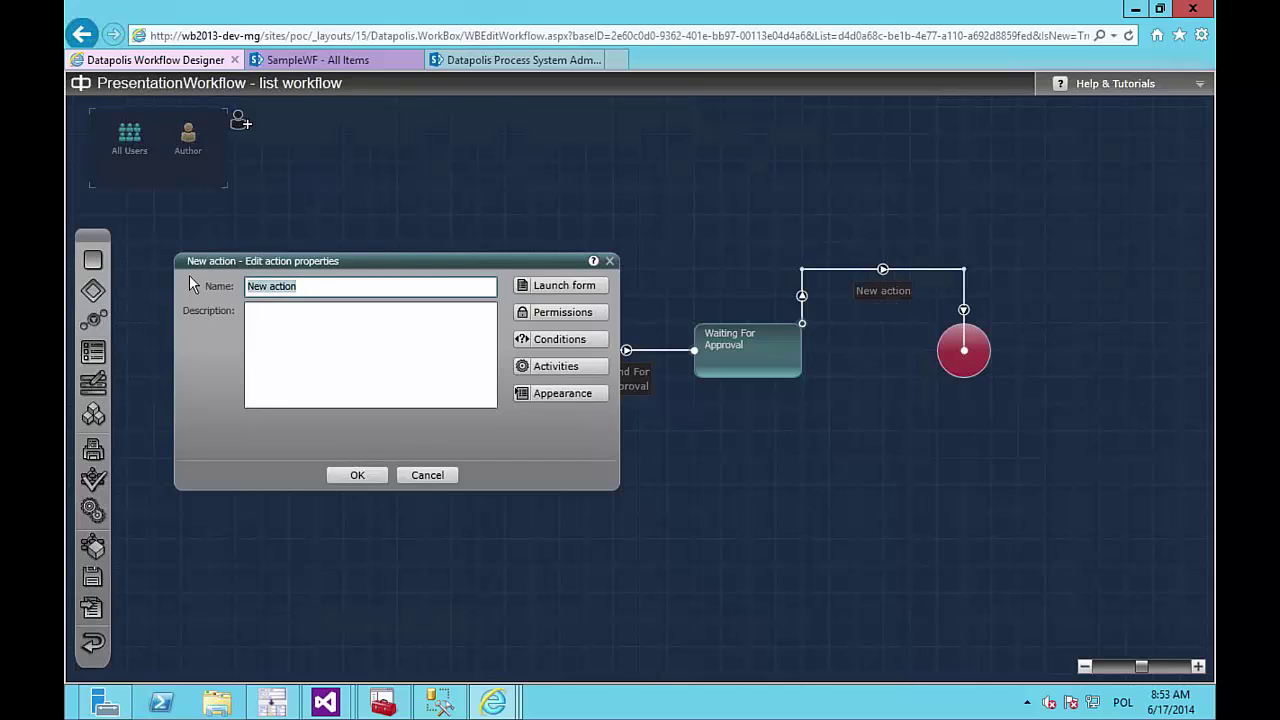
{"action": "type", "text": "Accept"}
{"action": "key", "text": "Return"}
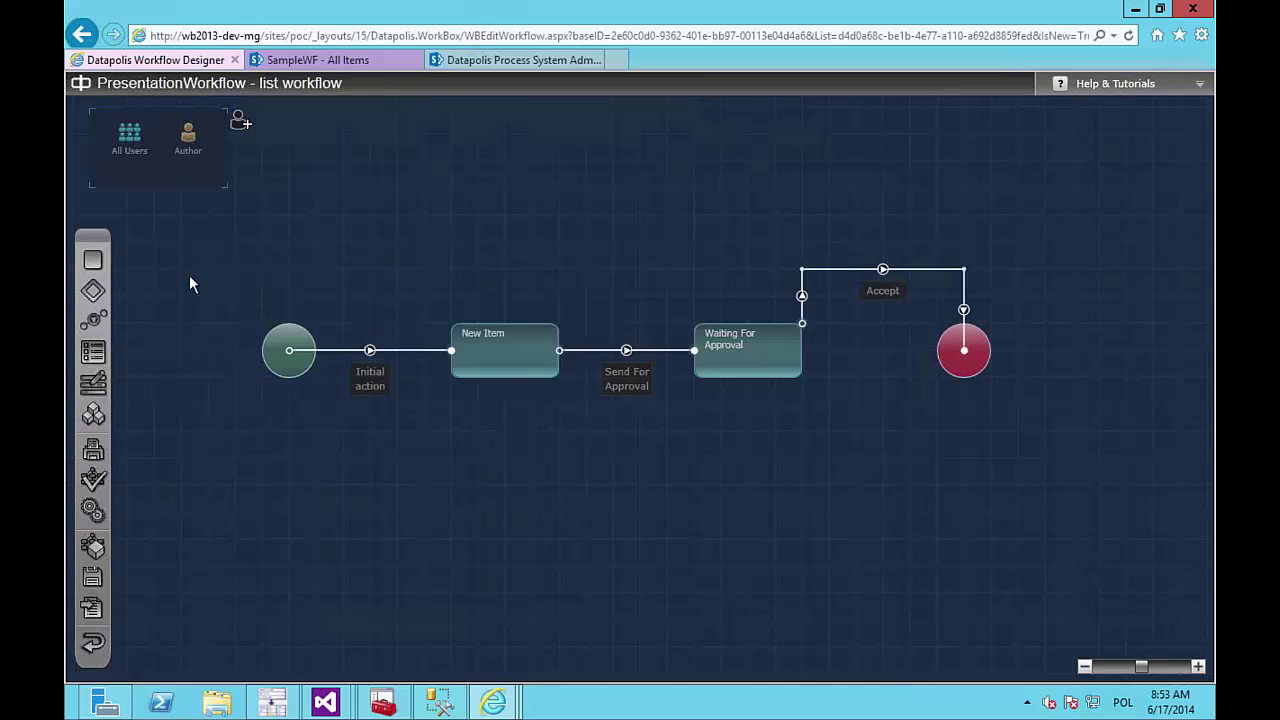
Step: Add a second action from Waiting For Approval to the end point, routed below the diagram with right-angled bends
{"action": "left_click", "coordinate": [767, 373]}
{"action": "left_click", "coordinate": [962, 358]}
{"action": "left_click_drag", "start_coordinate": [921, 366], "coordinate": [966, 446]}
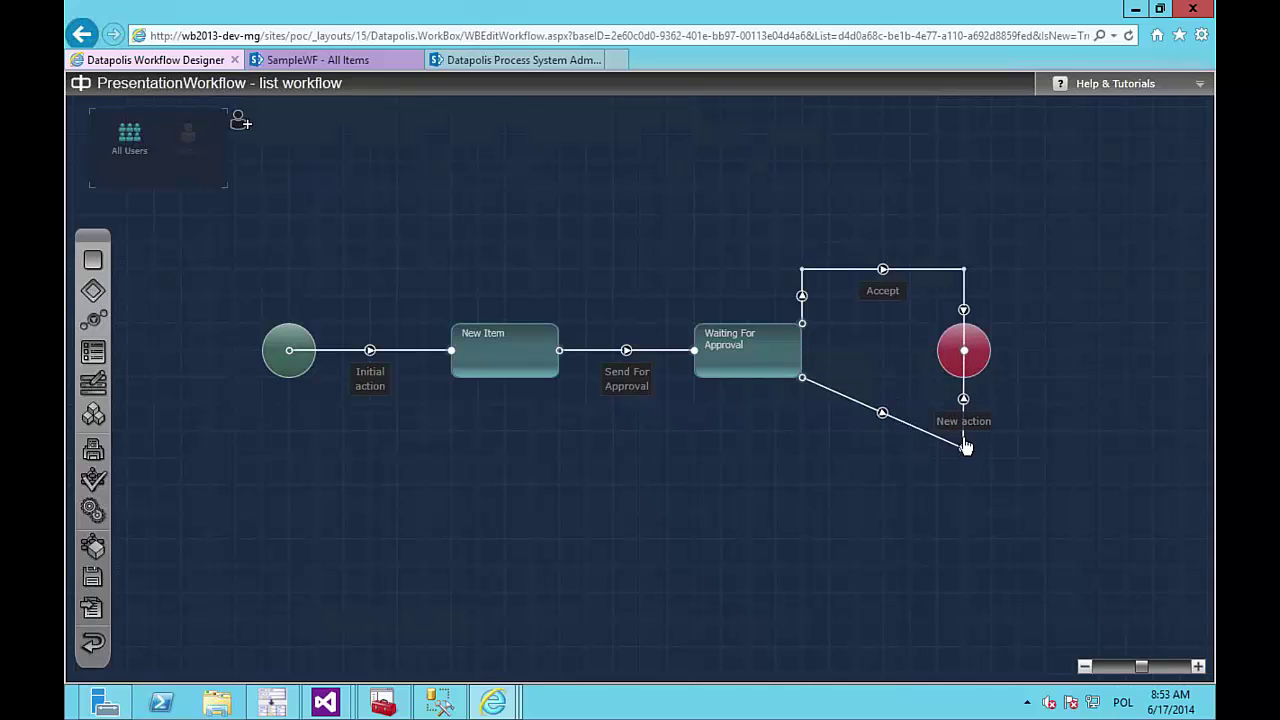
{"action": "left_click_drag", "start_coordinate": [841, 391], "coordinate": [806, 428]}
Step: Rename the lower action between Waiting For Approval and the end point as Reject
{"action": "left_click", "coordinate": [876, 468]}
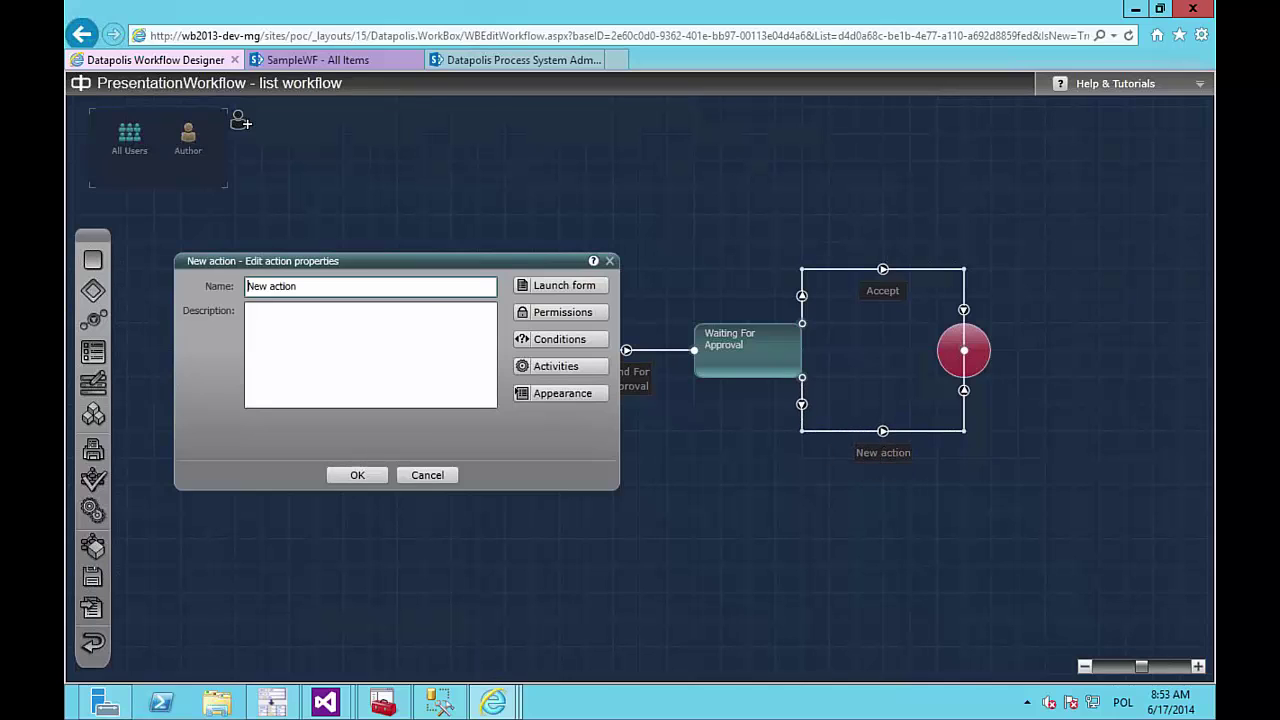
{"action": "type", "text": "Reject"}
{"action": "key", "text": "Return"}
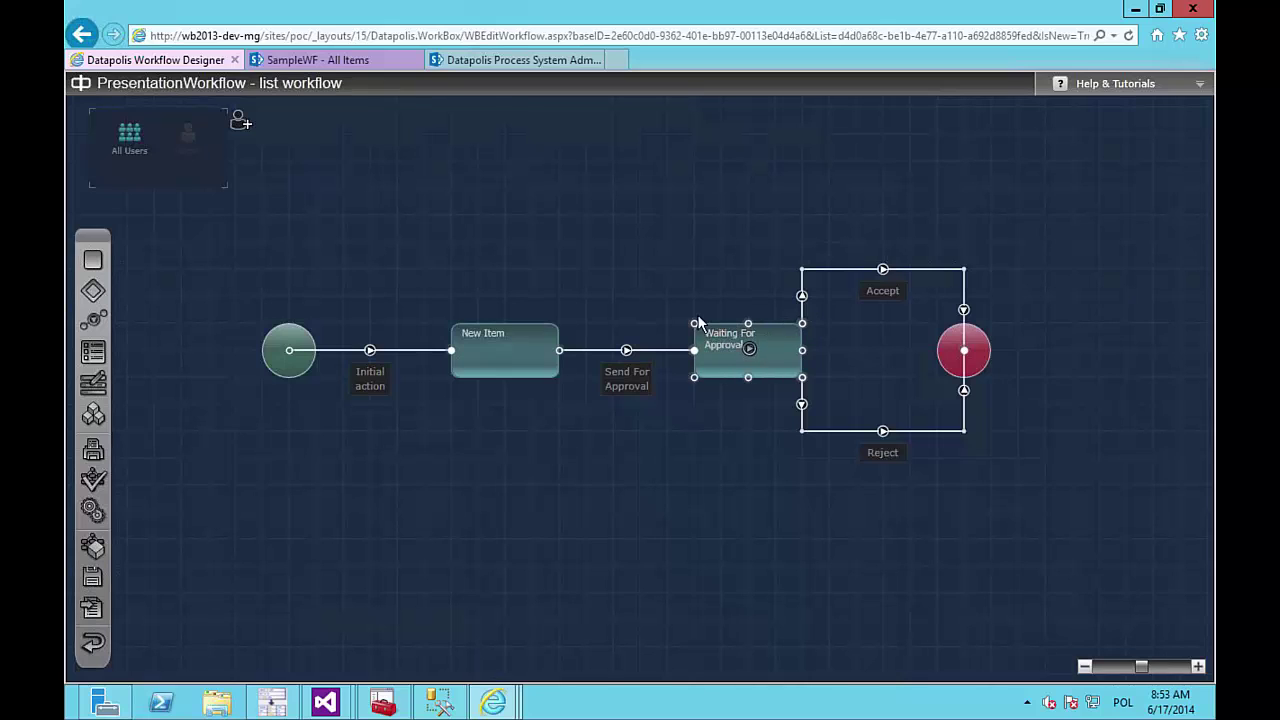
Step: Add a return action from Waiting For Approval to New Item, routed above both states with right-angled bends
{"action": "left_click_drag", "start_coordinate": [697, 334], "coordinate": [505, 322]}
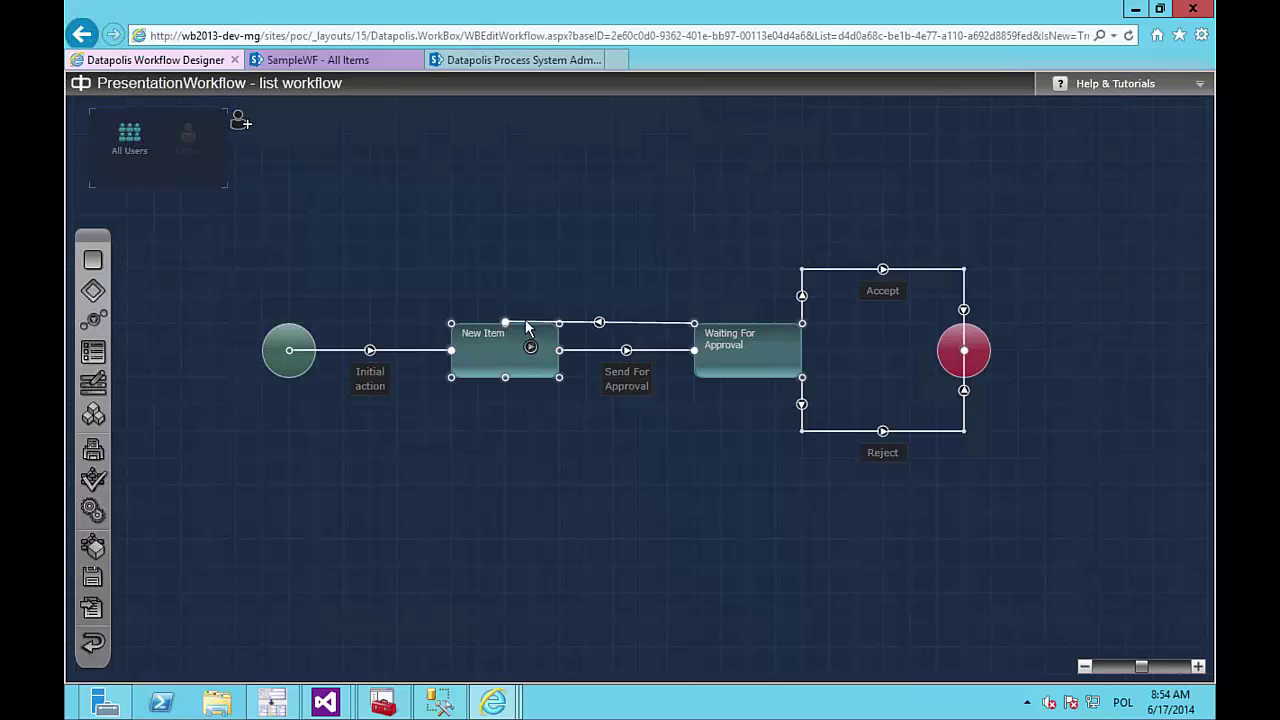
{"action": "left_click_drag", "start_coordinate": [535, 325], "coordinate": [505, 243]}
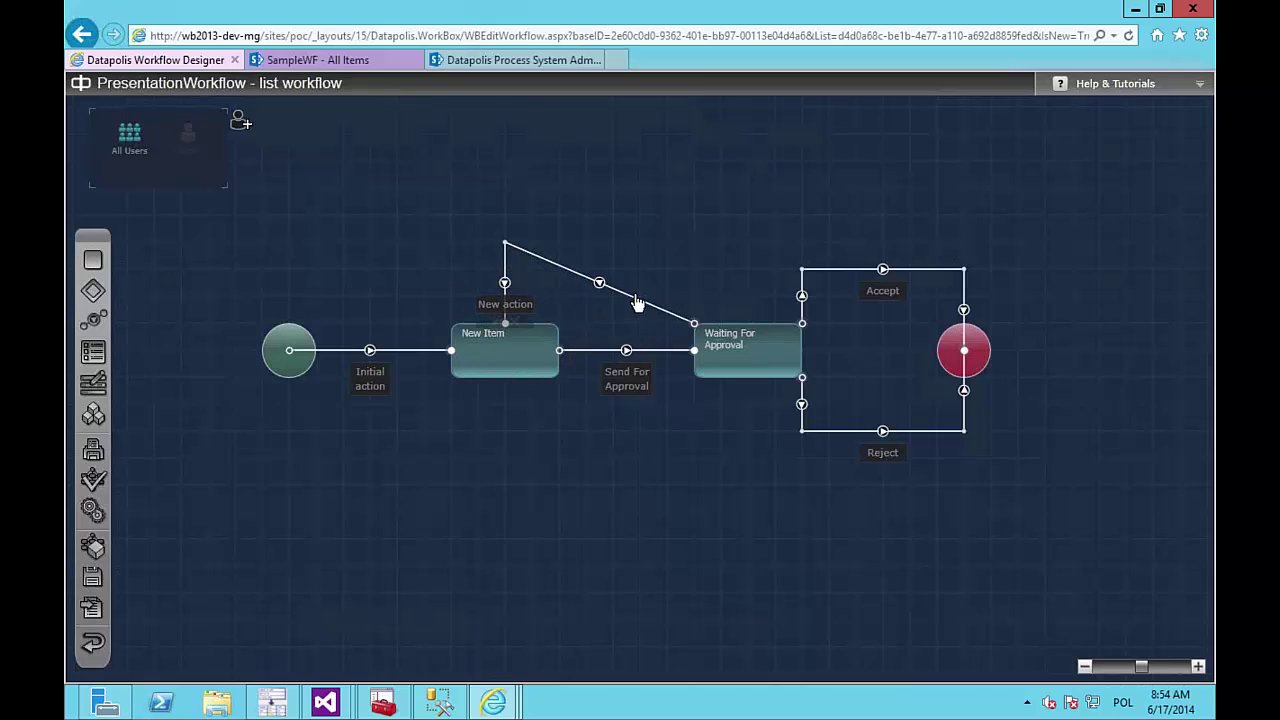
{"action": "left_click_drag", "start_coordinate": [640, 300], "coordinate": [695, 242]}
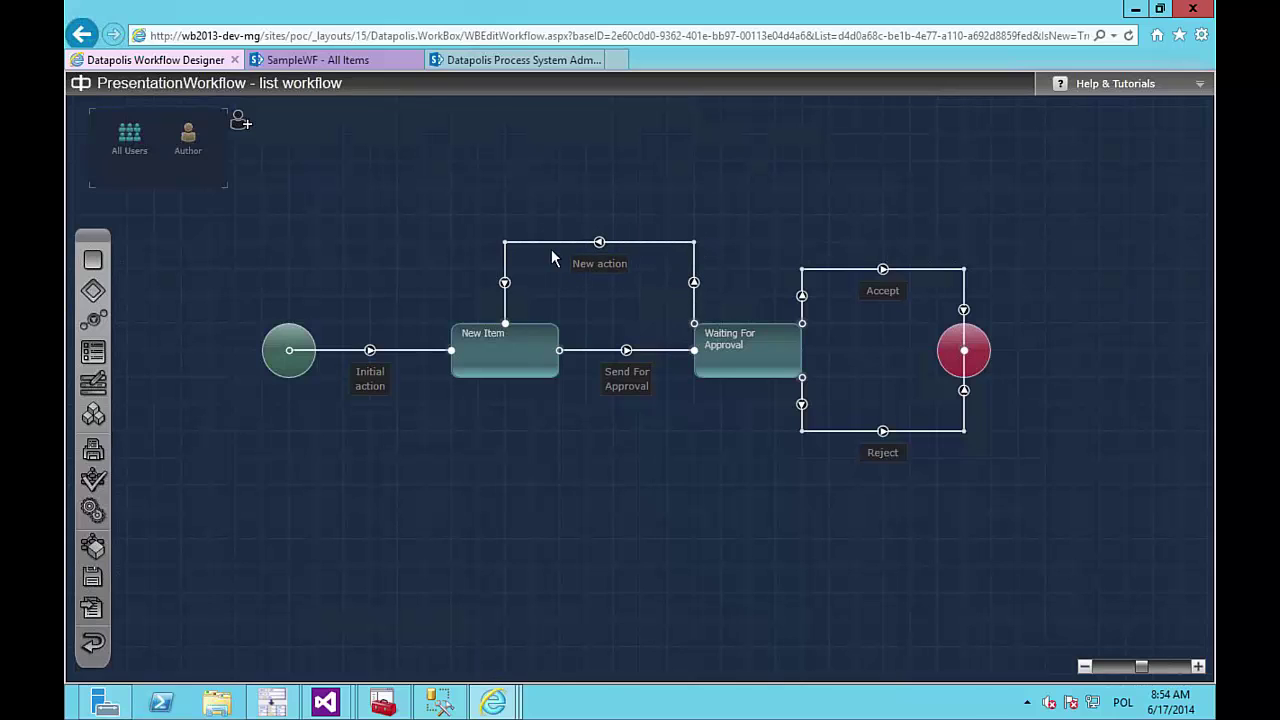
Step: Rename the return action from Waiting For Approval to New Item as Review
{"action": "left_click", "coordinate": [592, 266]}
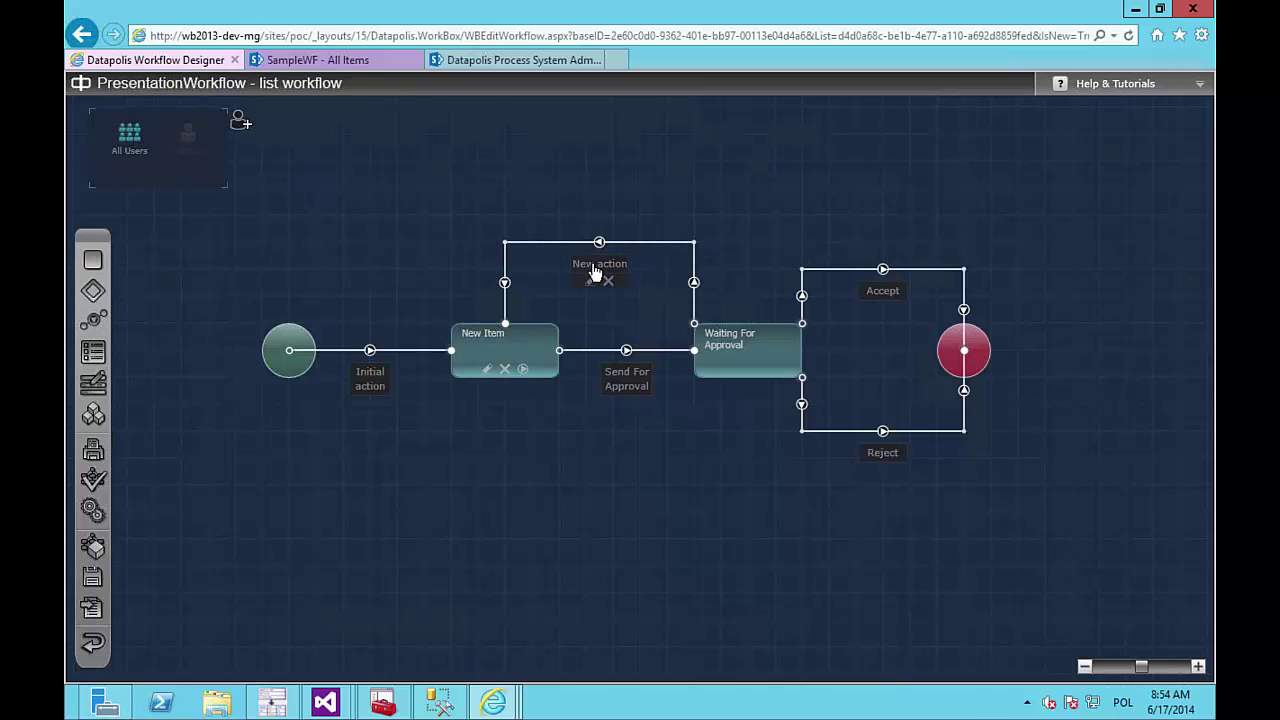
{"action": "left_click", "coordinate": [590, 280]}
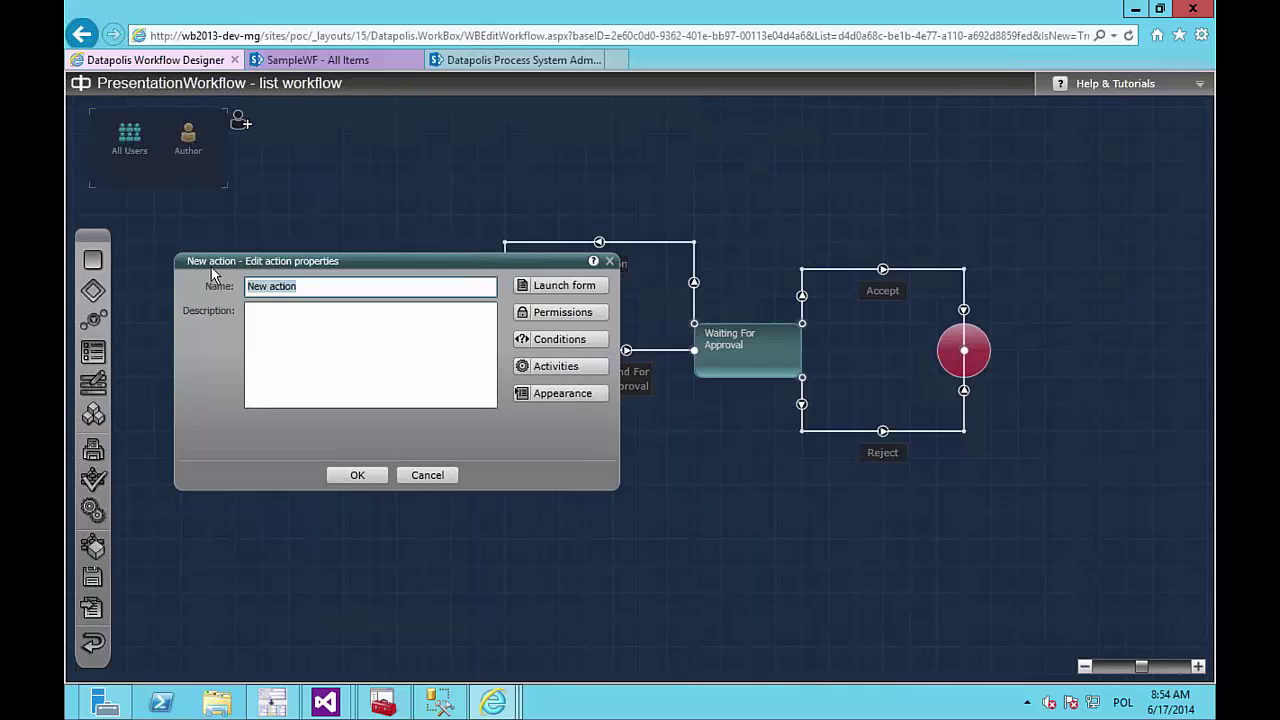
{"action": "type", "text": "Review"}
{"action": "key", "text": "Return"}
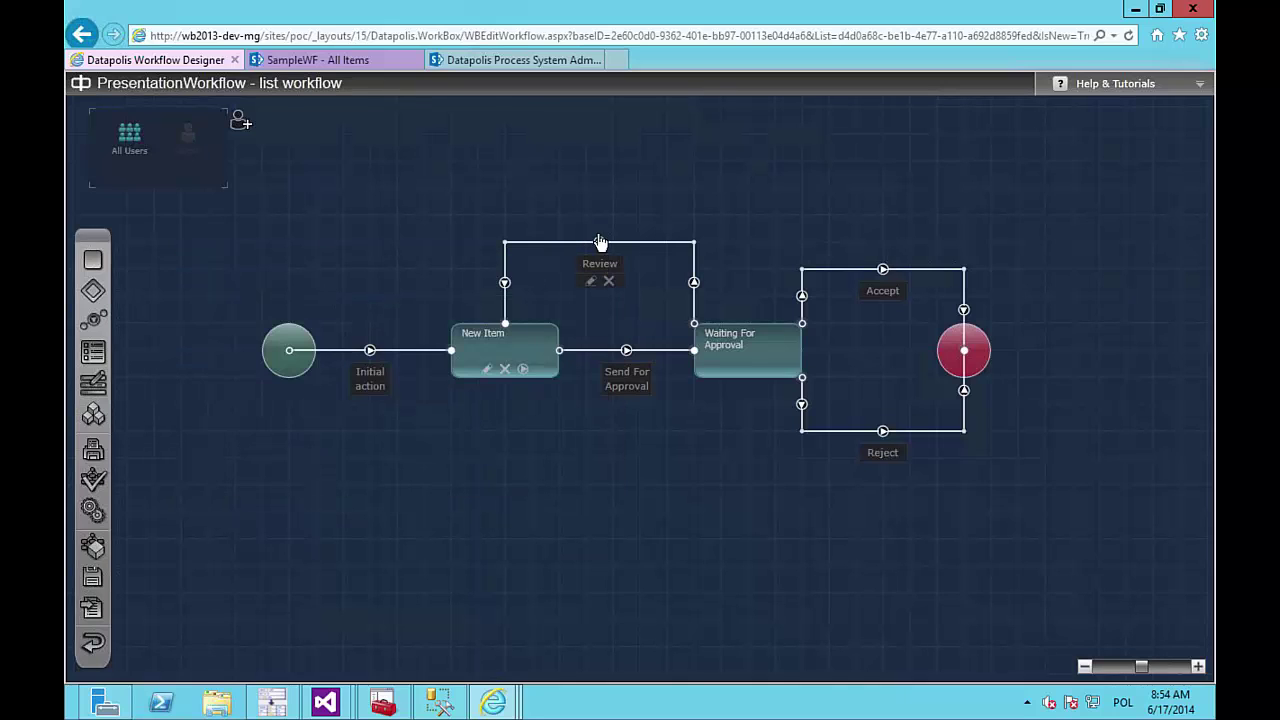
Step: Create a String workflow variable named Comment and use it as a field on the Review action's quick launch form
{"action": "mouse_move", "coordinate": [643, 249]}
{"action": "double_click", "coordinate": [603, 262]}
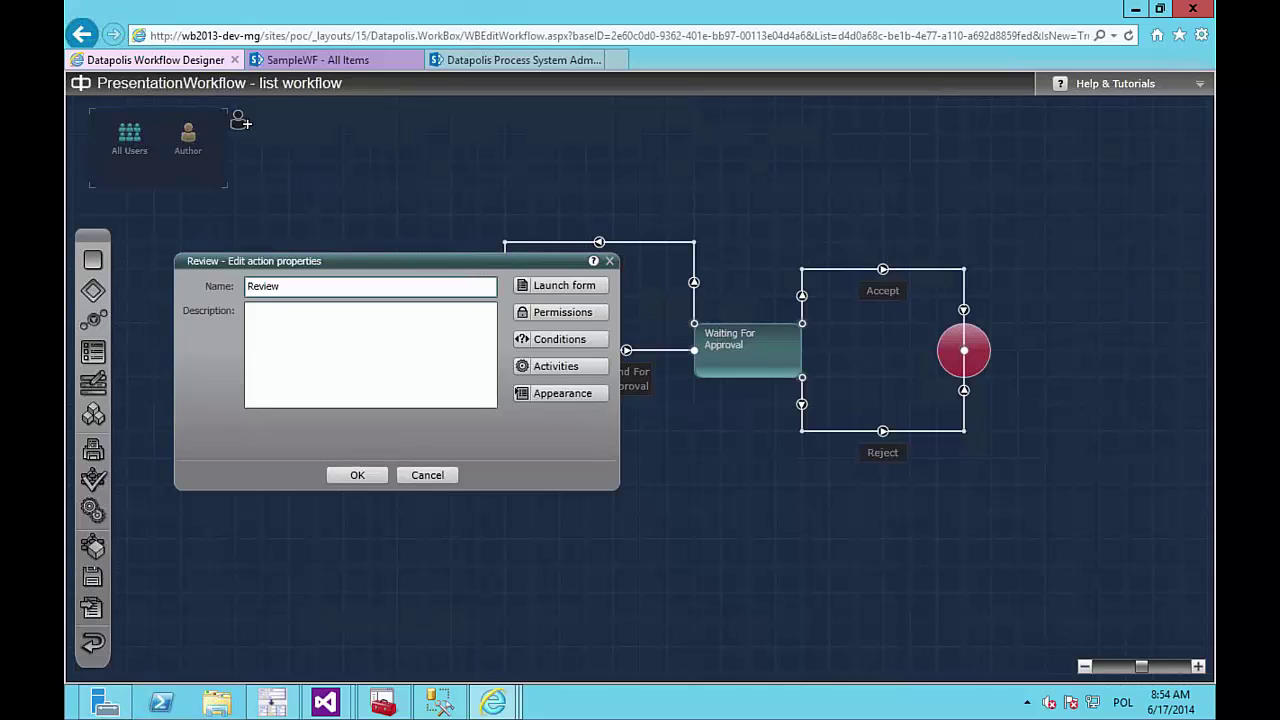
{"action": "left_click", "coordinate": [577, 290]}
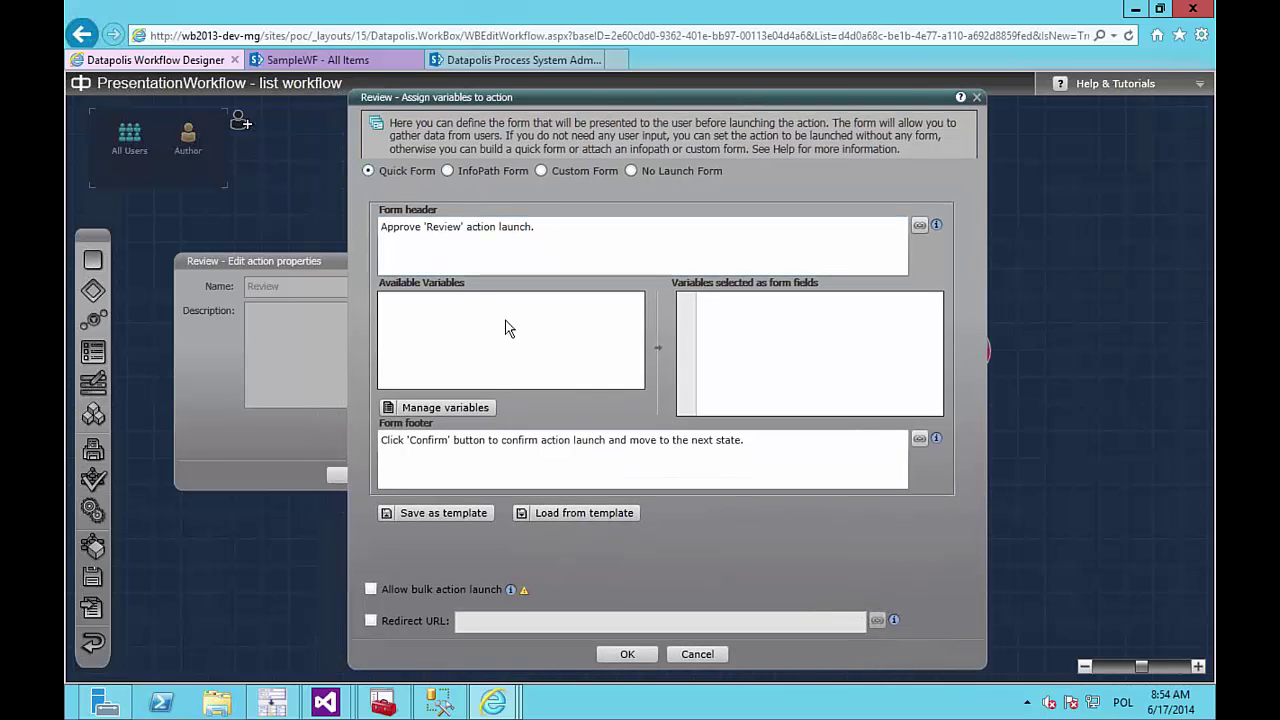
{"action": "left_click", "coordinate": [437, 407]}
{"action": "left_click", "coordinate": [272, 511]}
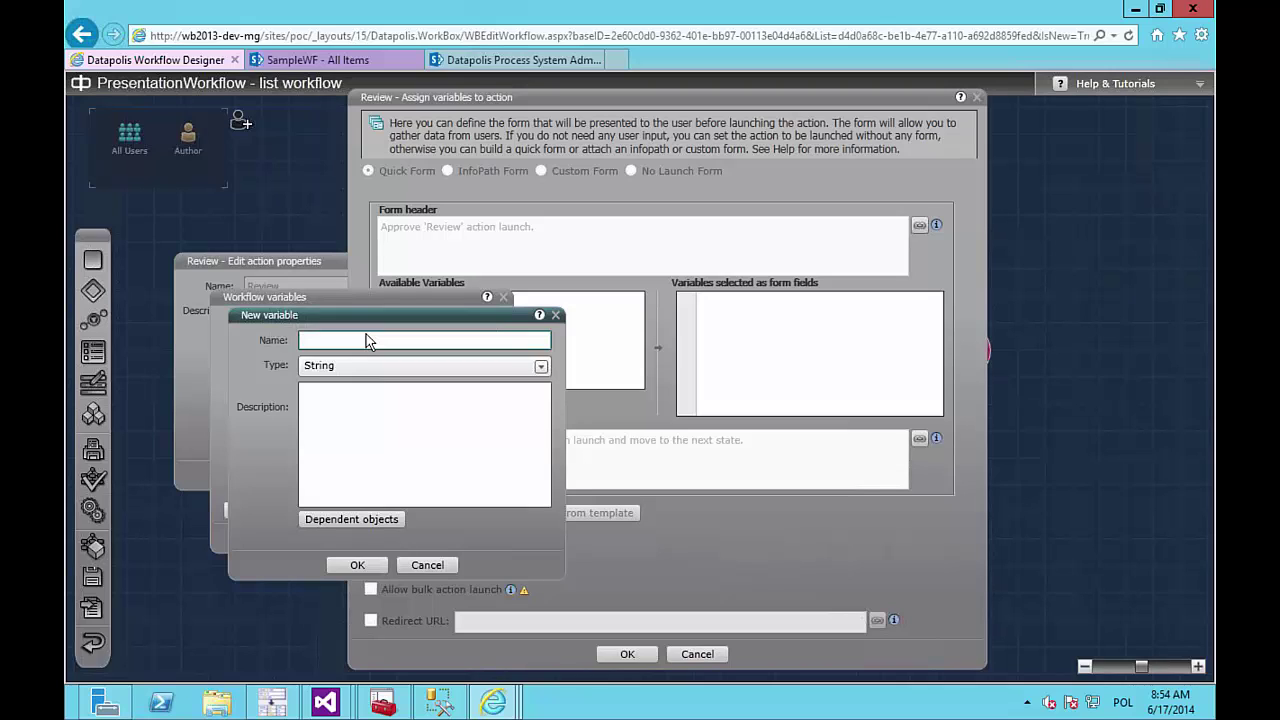
{"action": "type", "text": "Comment"}
{"action": "key", "text": "Return"}
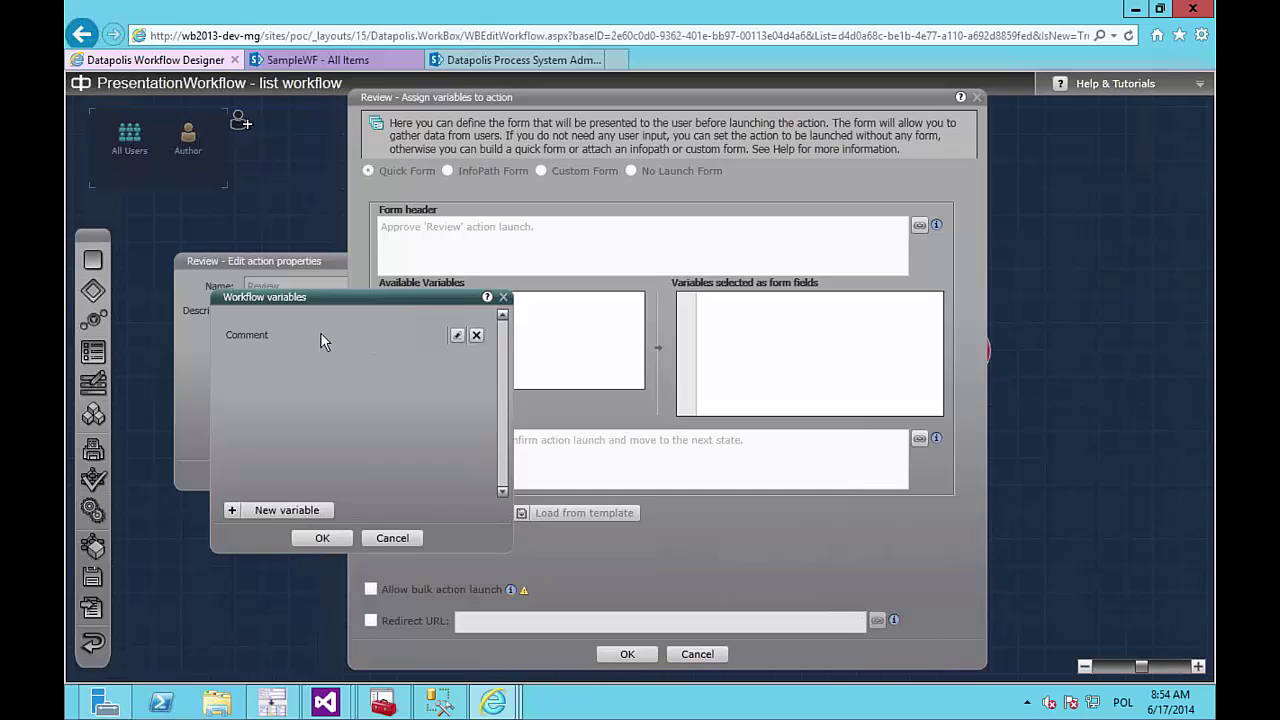
{"action": "left_click", "coordinate": [322, 538]}
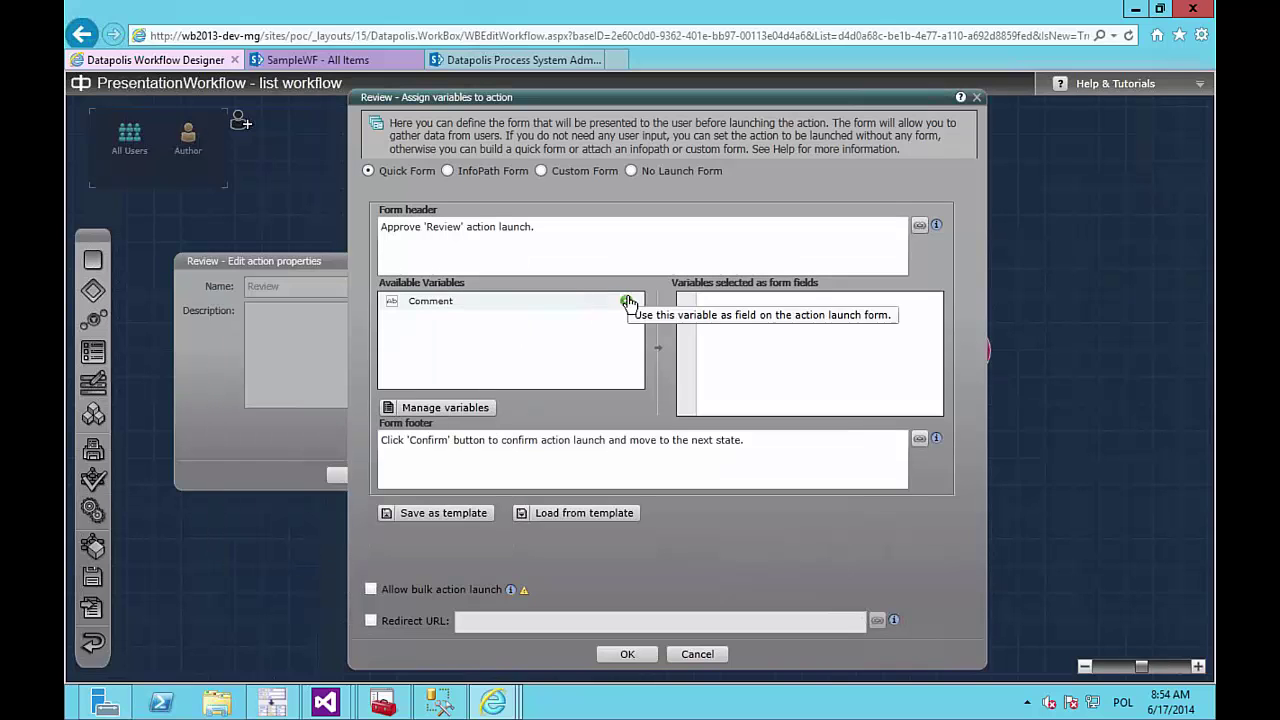
{"action": "left_click", "coordinate": [626, 301]}
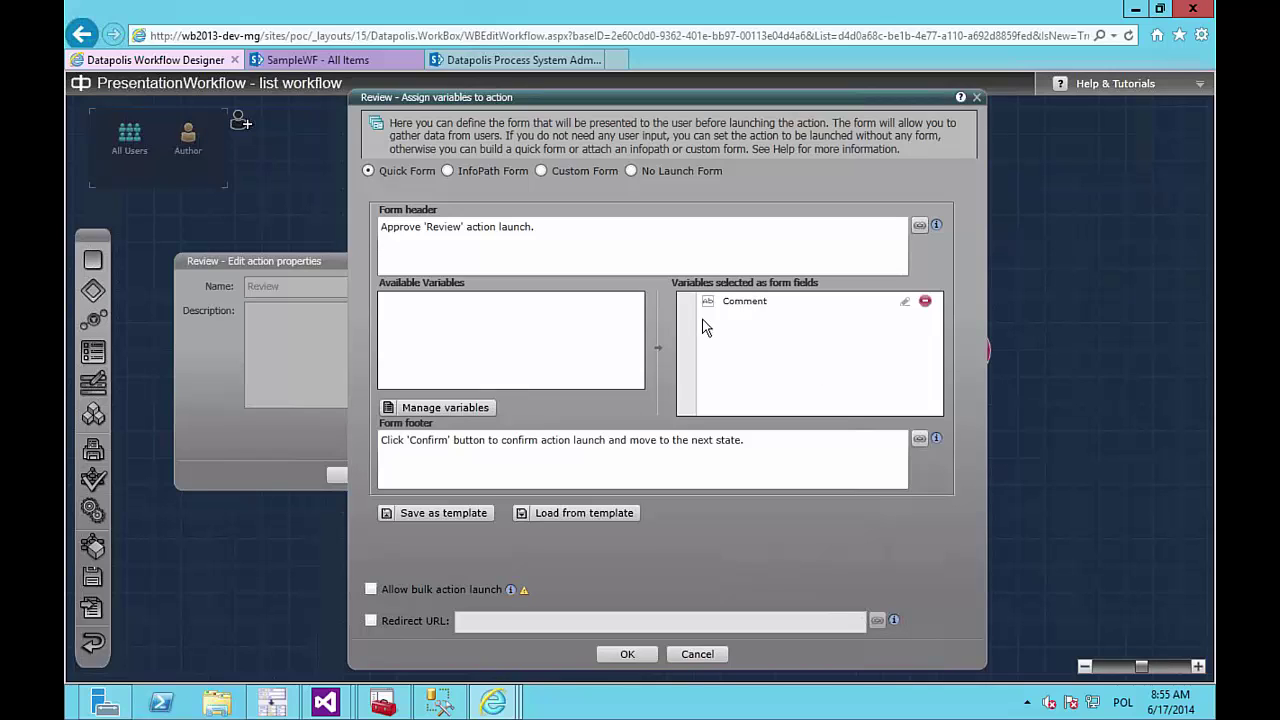
{"action": "left_click", "coordinate": [541, 171]}
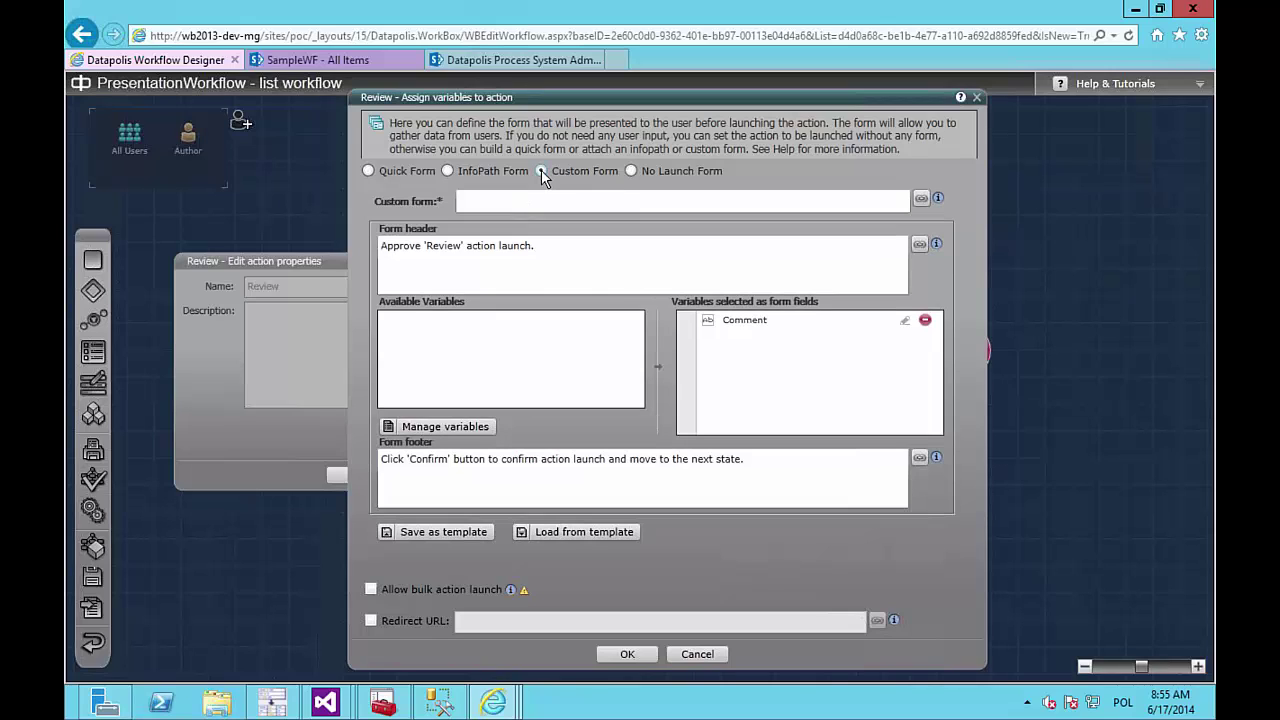
{"action": "left_click", "coordinate": [550, 201]}
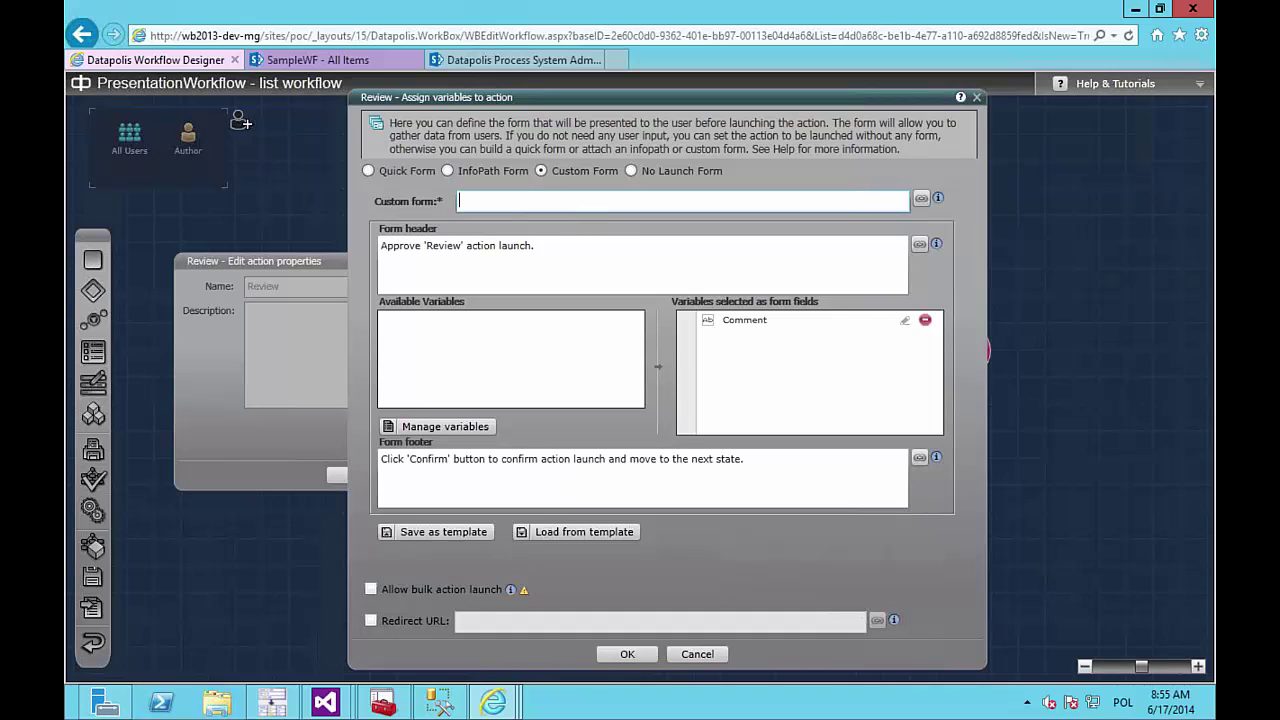
{"action": "left_click", "coordinate": [368, 170]}
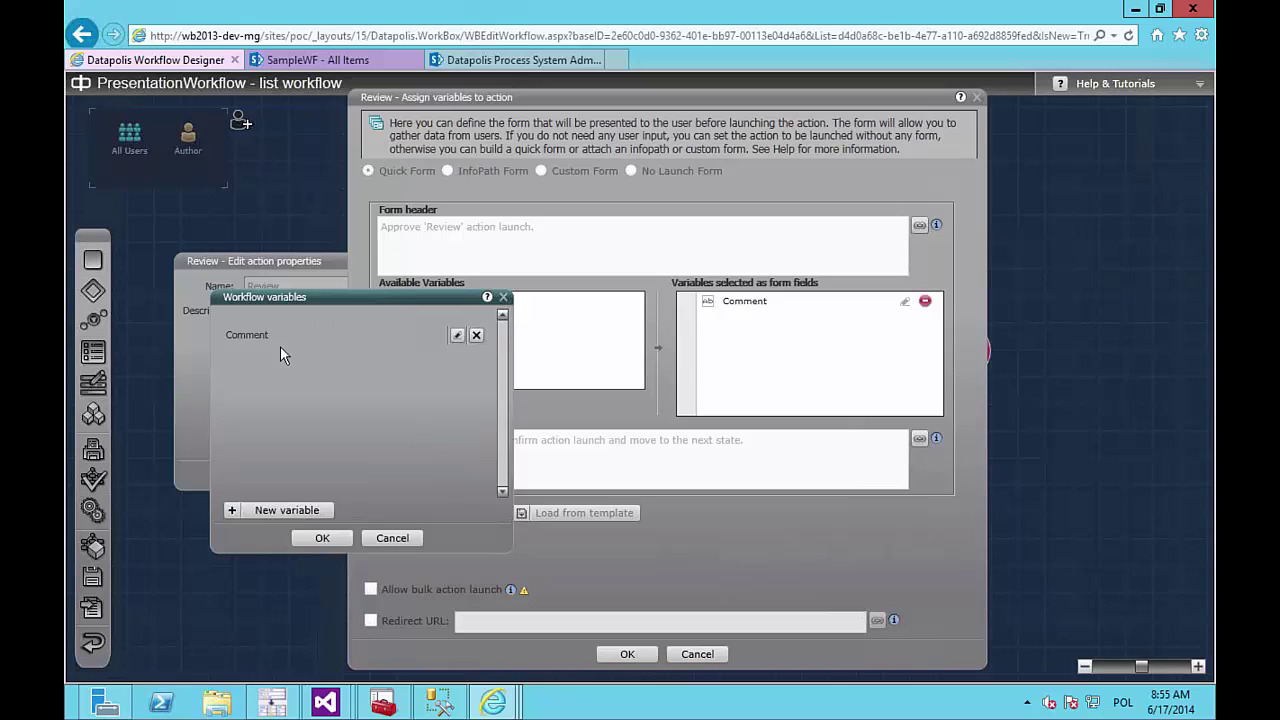
{"action": "left_click", "coordinate": [262, 510]}
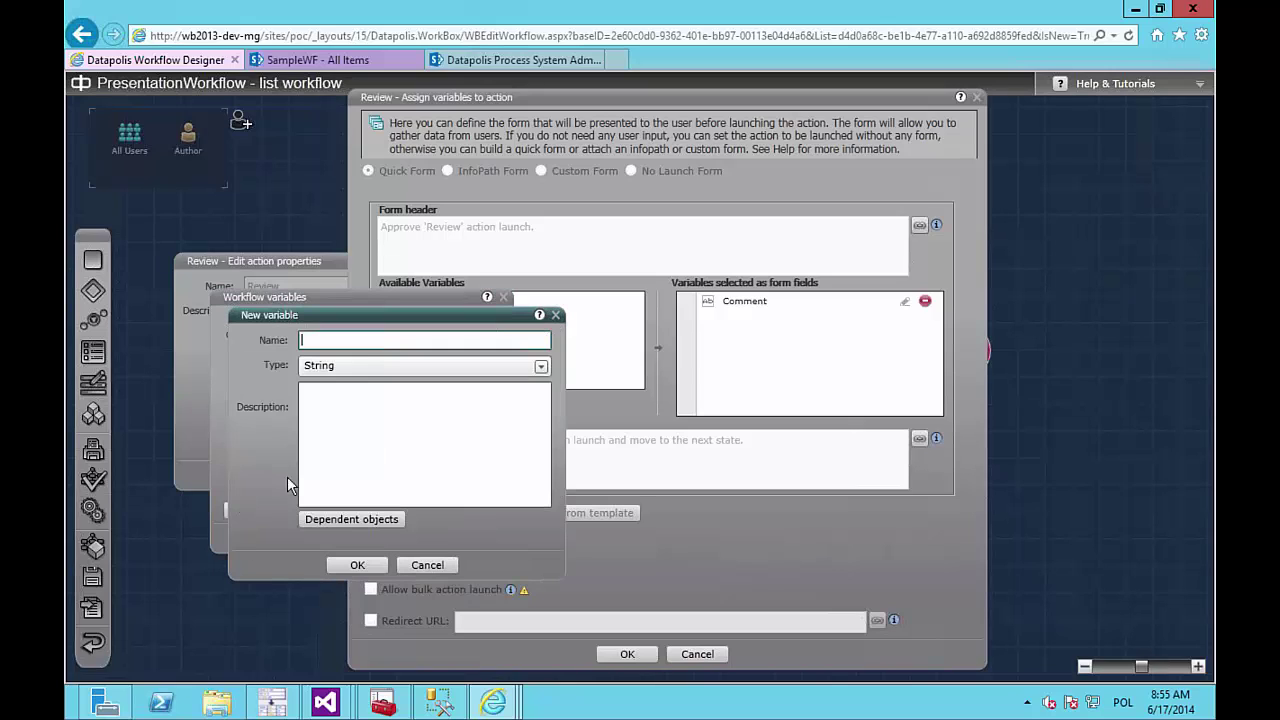
{"action": "left_click", "coordinate": [427, 565]}
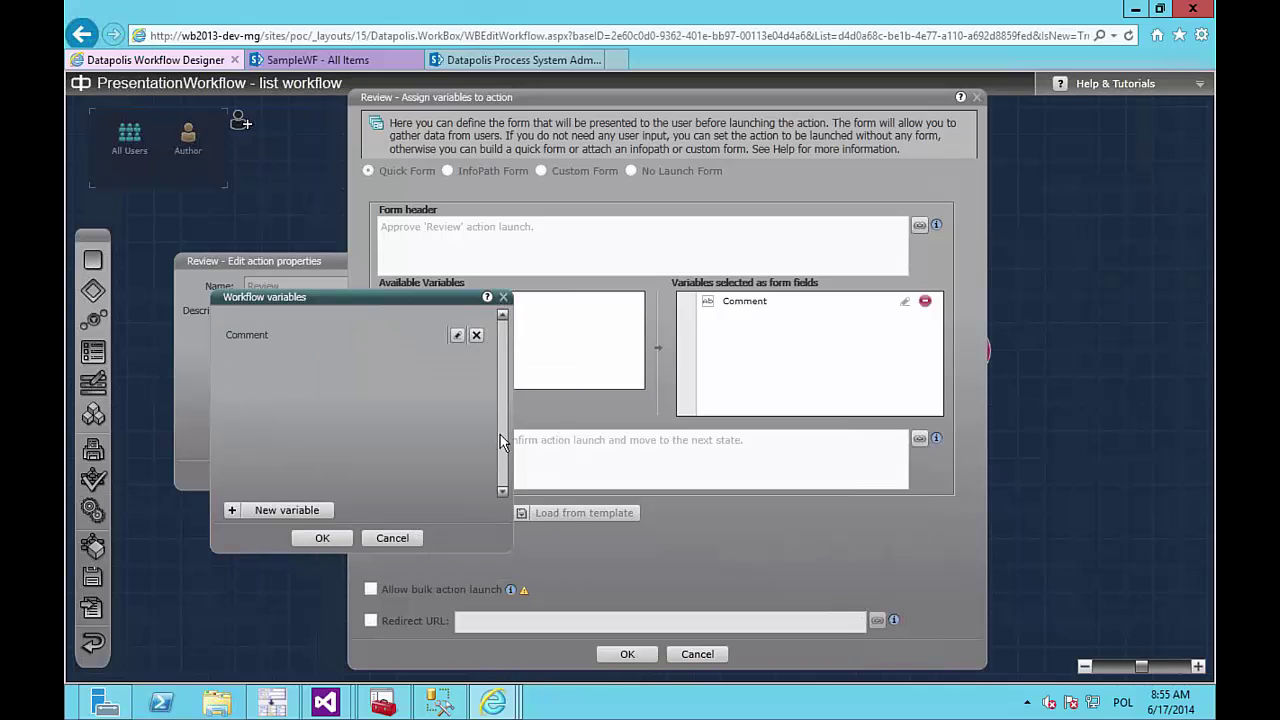
{"action": "left_click", "coordinate": [392, 538]}
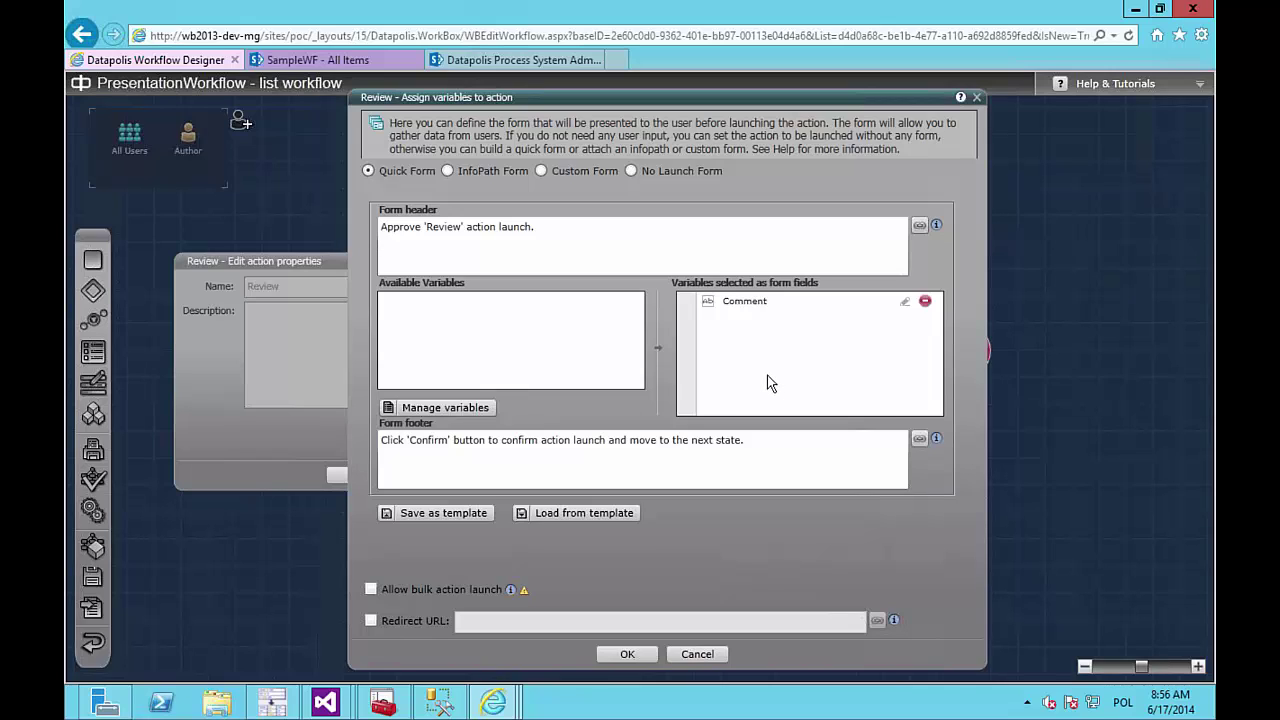
Step: Accept the Review action's launch form and add an Edit items activity to the action's activity diagram
{"action": "left_click", "coordinate": [632, 654]}
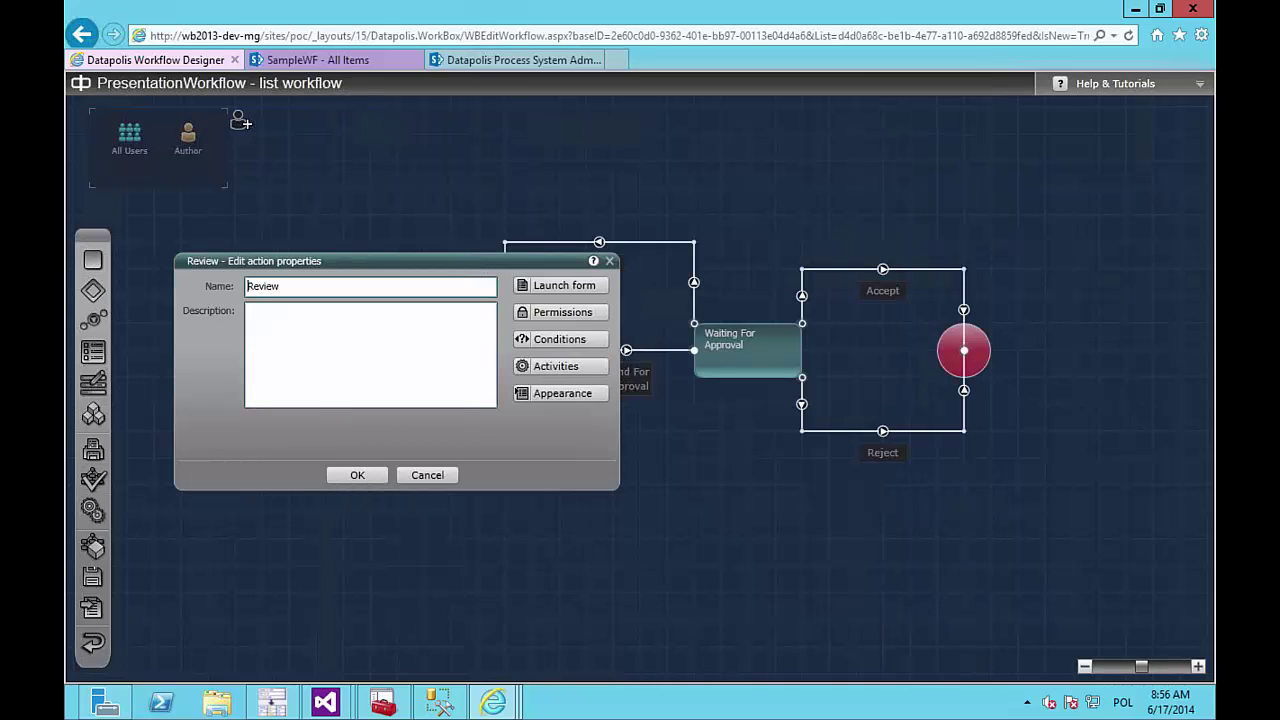
{"action": "left_click", "coordinate": [572, 369]}
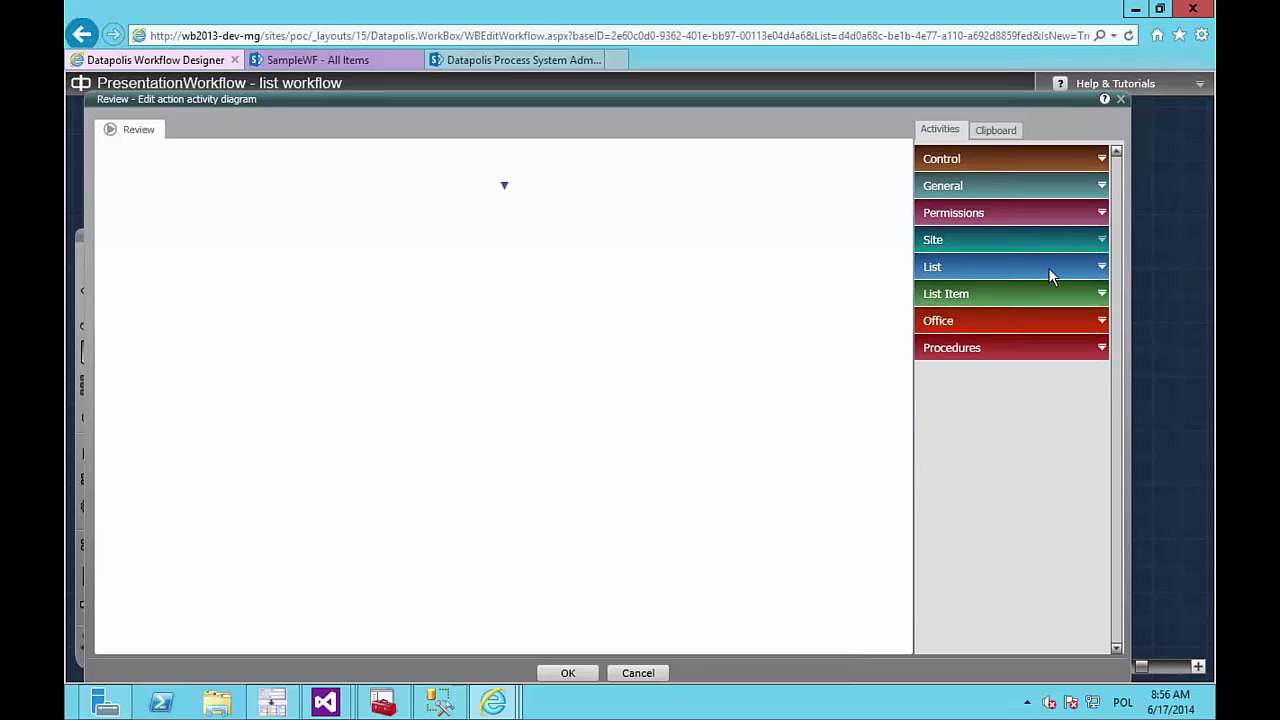
{"action": "left_click", "coordinate": [997, 292]}
{"action": "left_click_drag", "start_coordinate": [997, 340], "coordinate": [537, 200]}
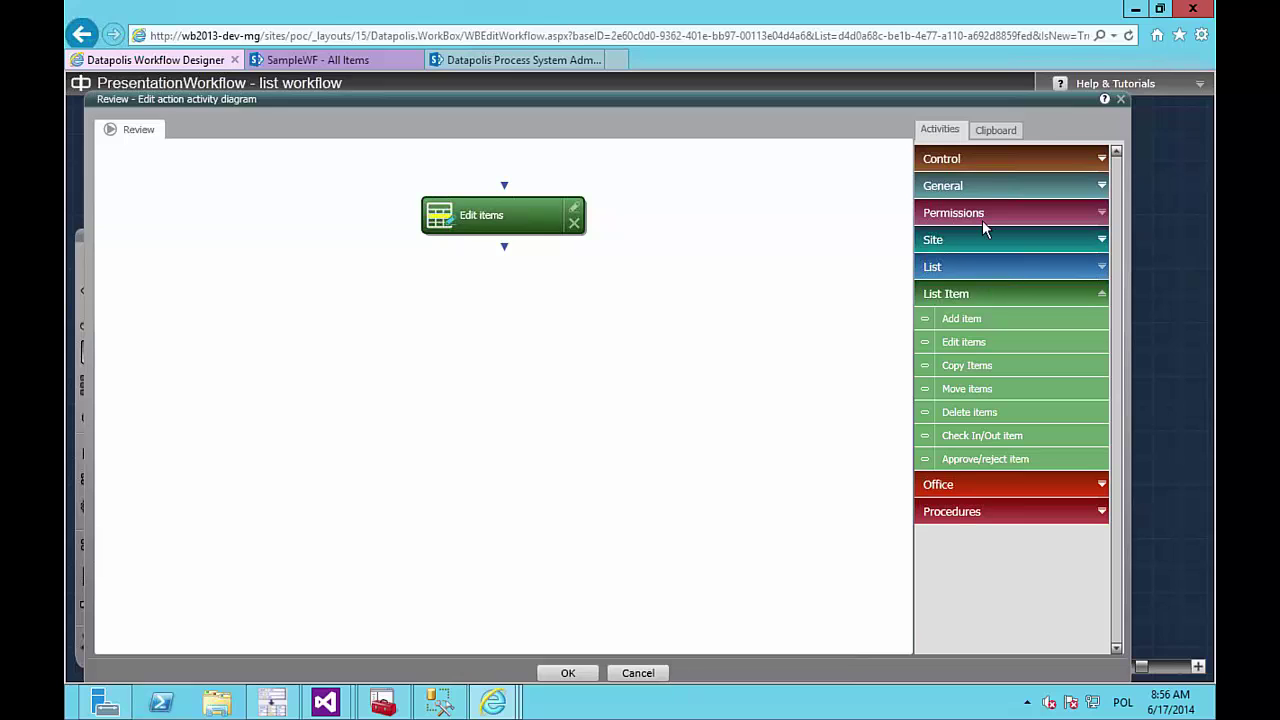
{"action": "left_click", "coordinate": [984, 159]}
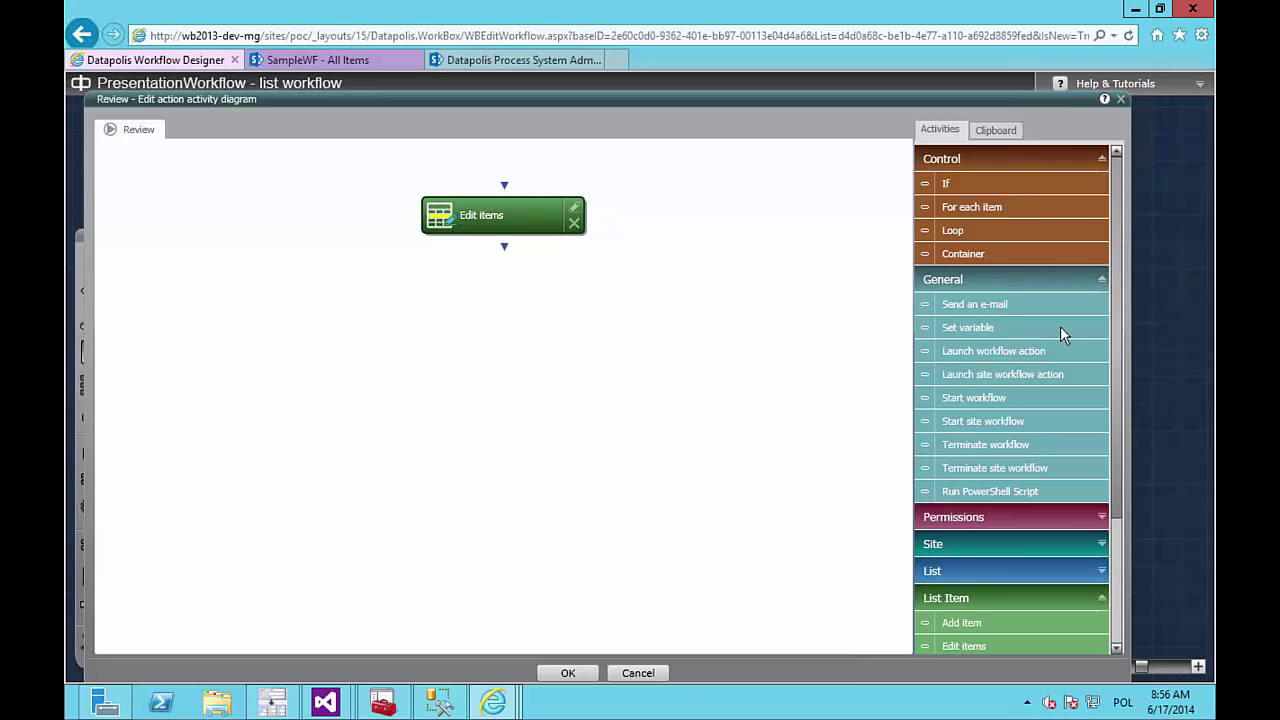
{"action": "left_click_drag", "start_coordinate": [1032, 301], "coordinate": [510, 262]}
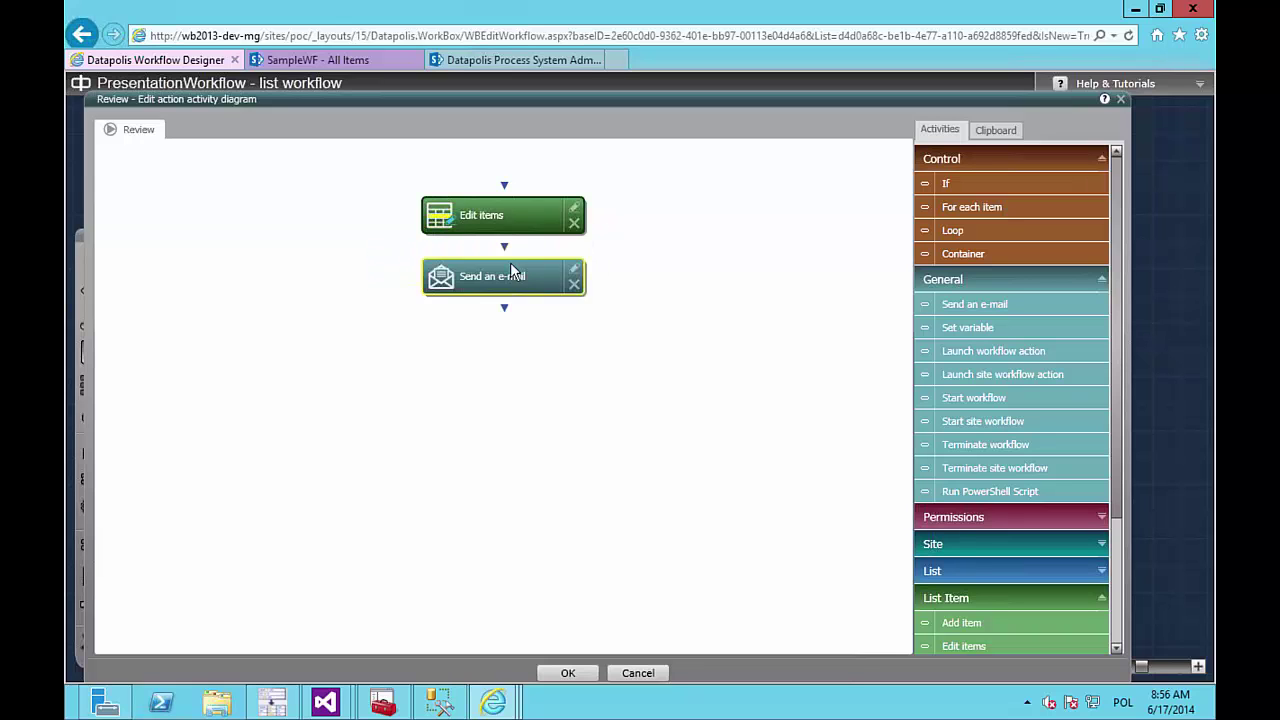
{"action": "left_click", "coordinate": [575, 284]}
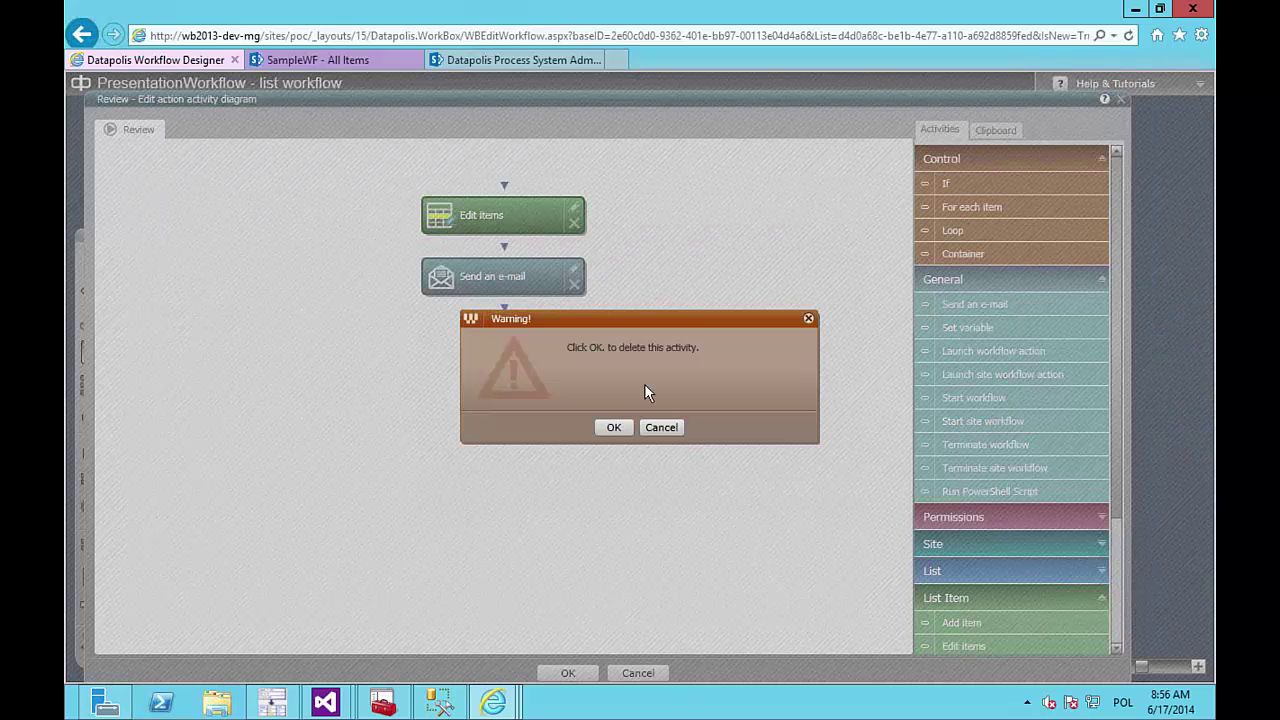
{"action": "left_click", "coordinate": [614, 427]}
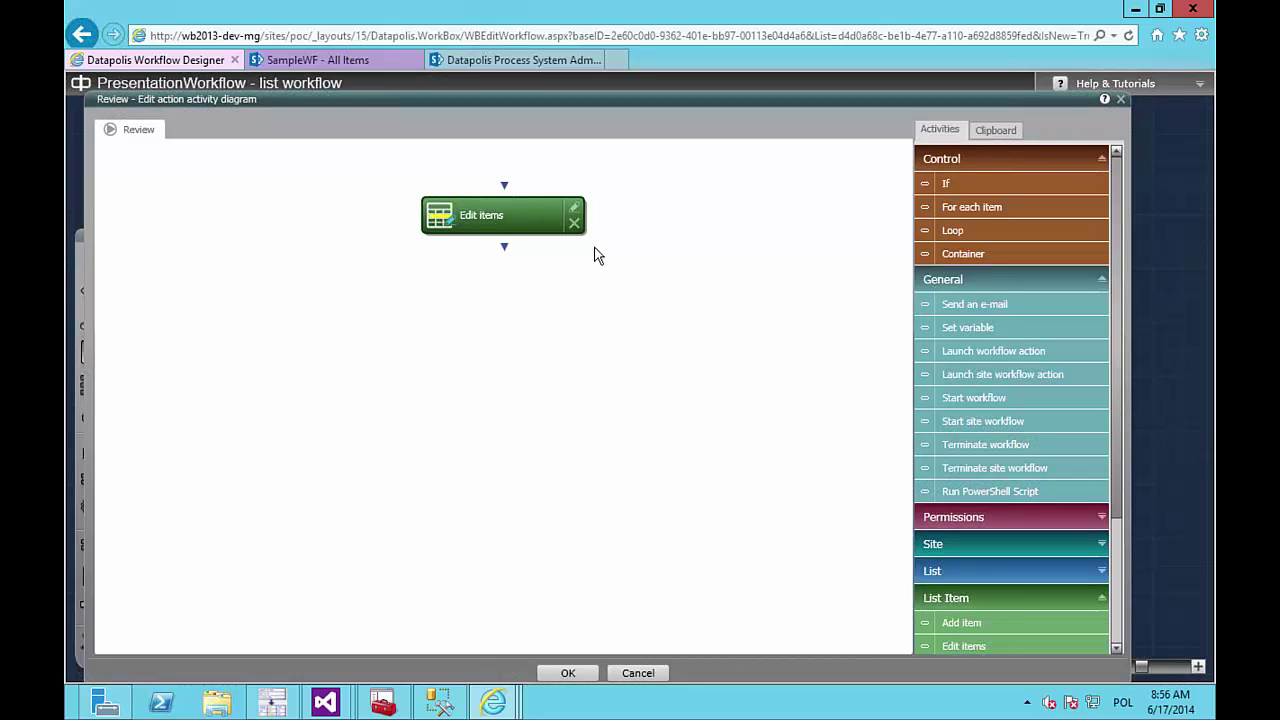
Step: Set the Edit items activity to work on the current item and choose the Comments list column as the field to update
{"action": "left_click", "coordinate": [577, 218]}
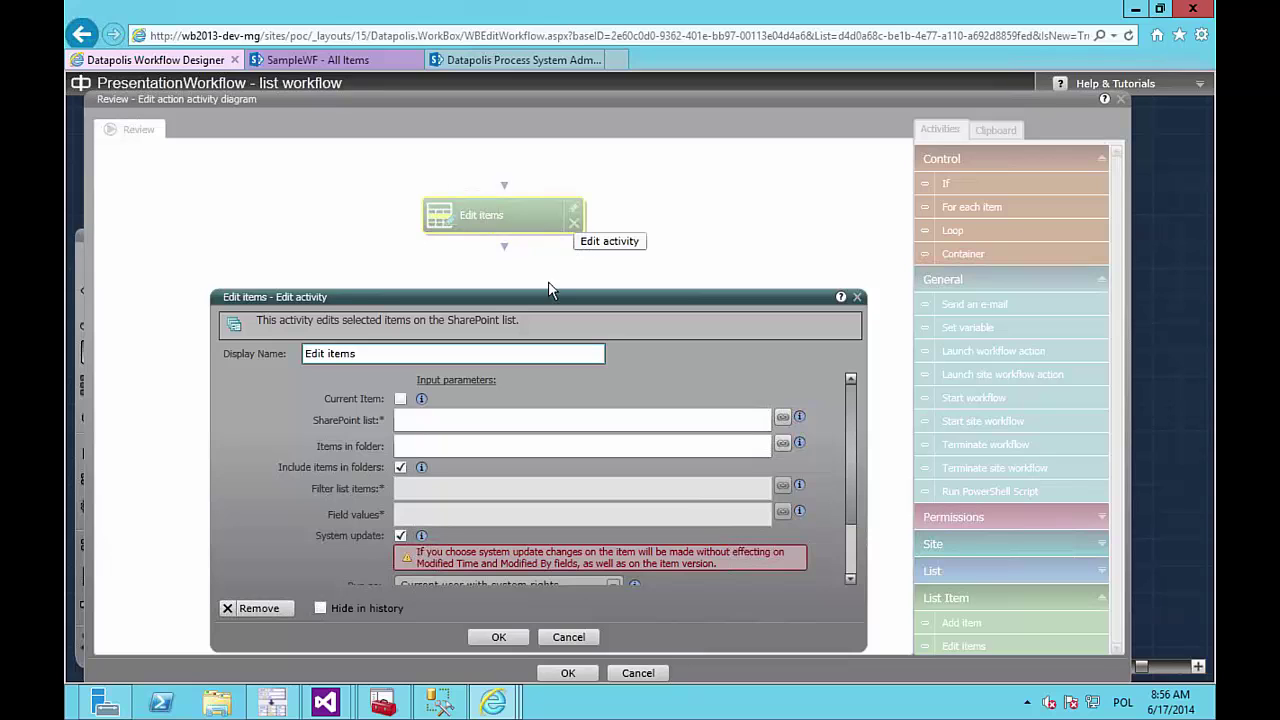
{"action": "left_click_drag", "start_coordinate": [544, 297], "coordinate": [578, 140]}
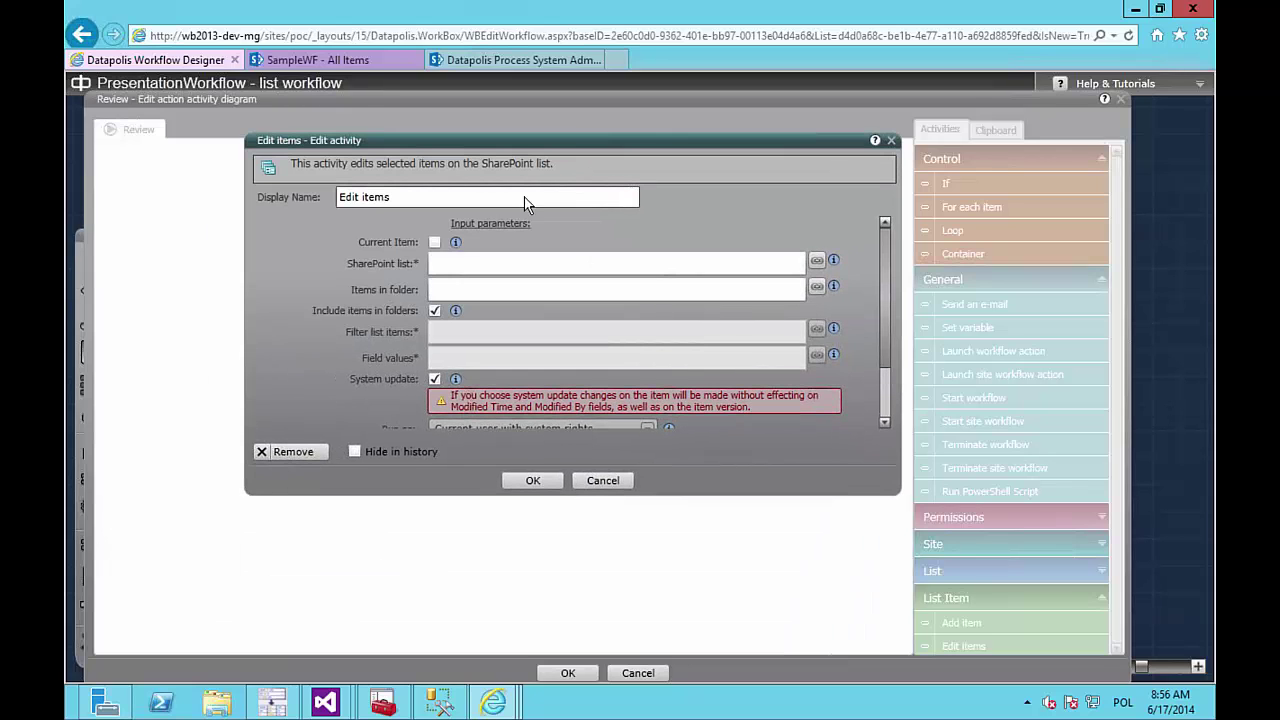
{"action": "left_click", "coordinate": [435, 243]}
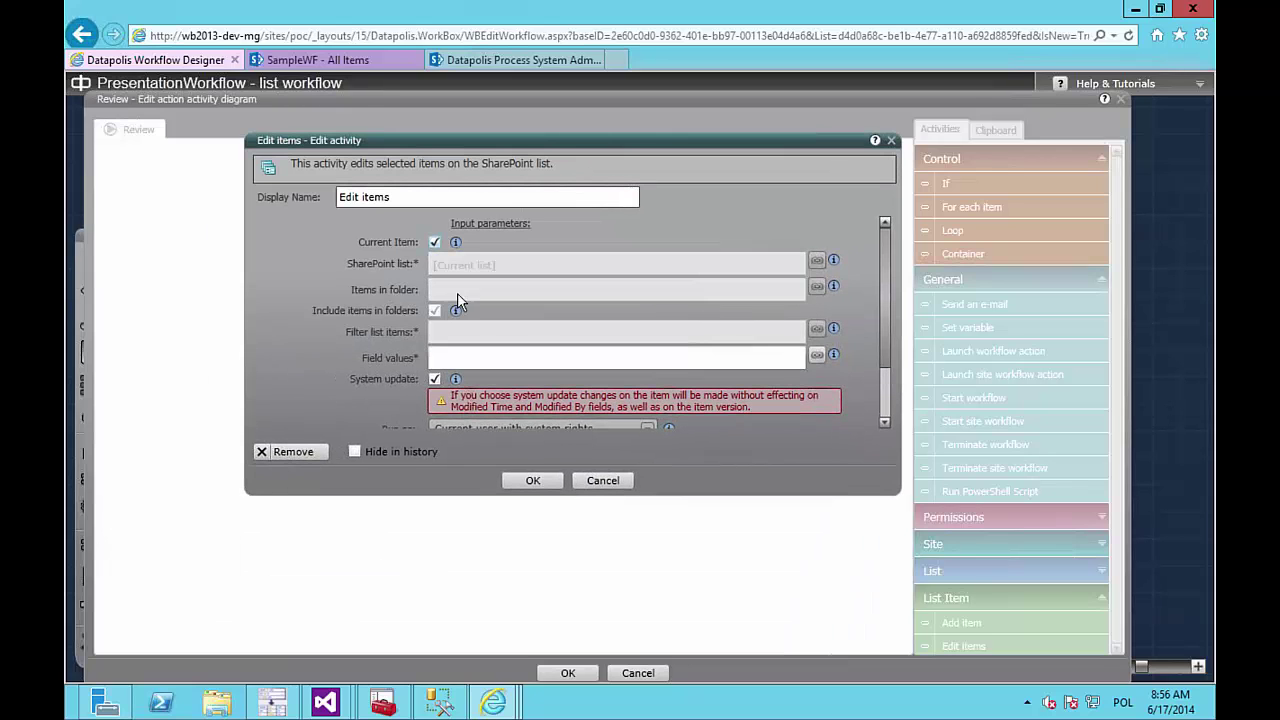
{"action": "left_click", "coordinate": [456, 358]}
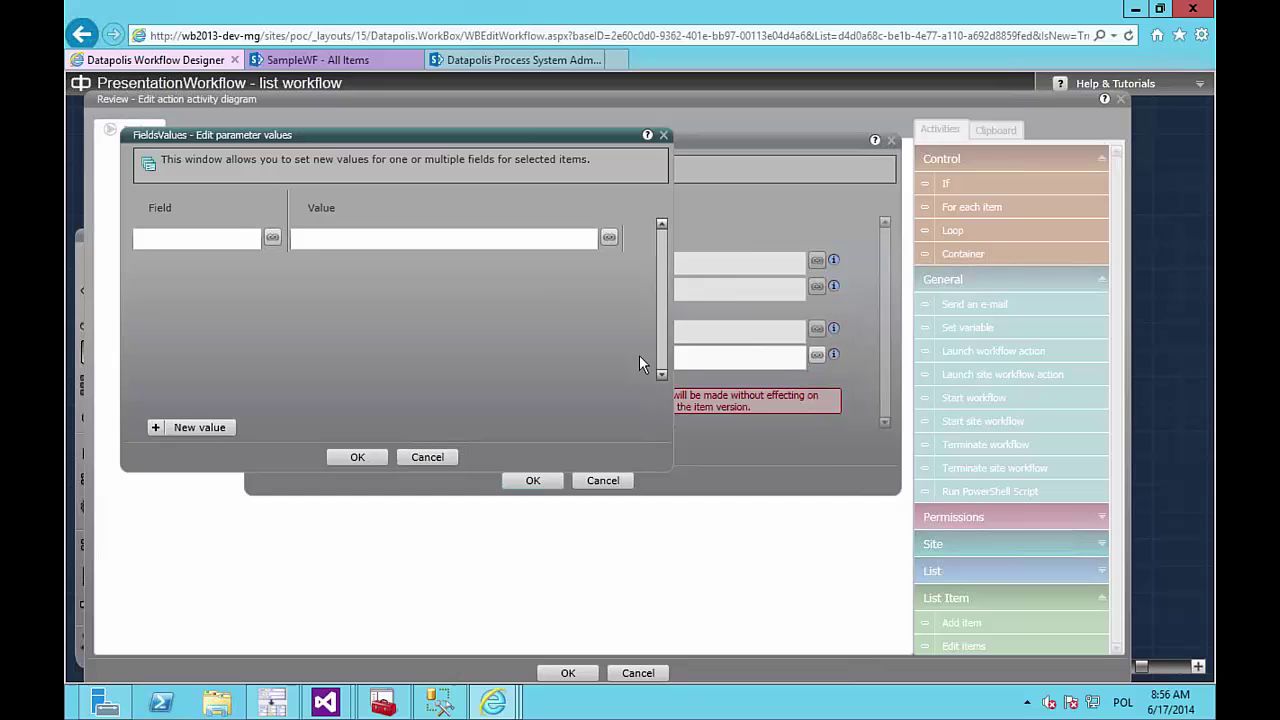
{"action": "left_click", "coordinate": [274, 239]}
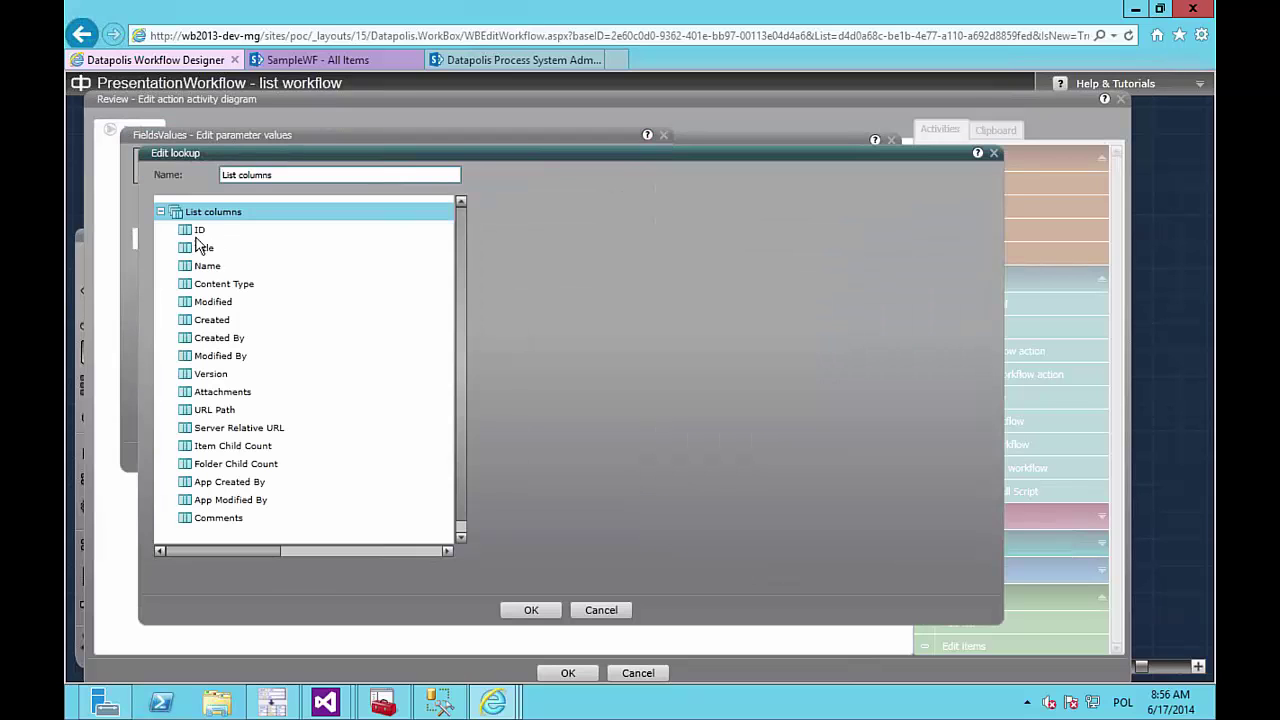
{"action": "left_click", "coordinate": [226, 518]}
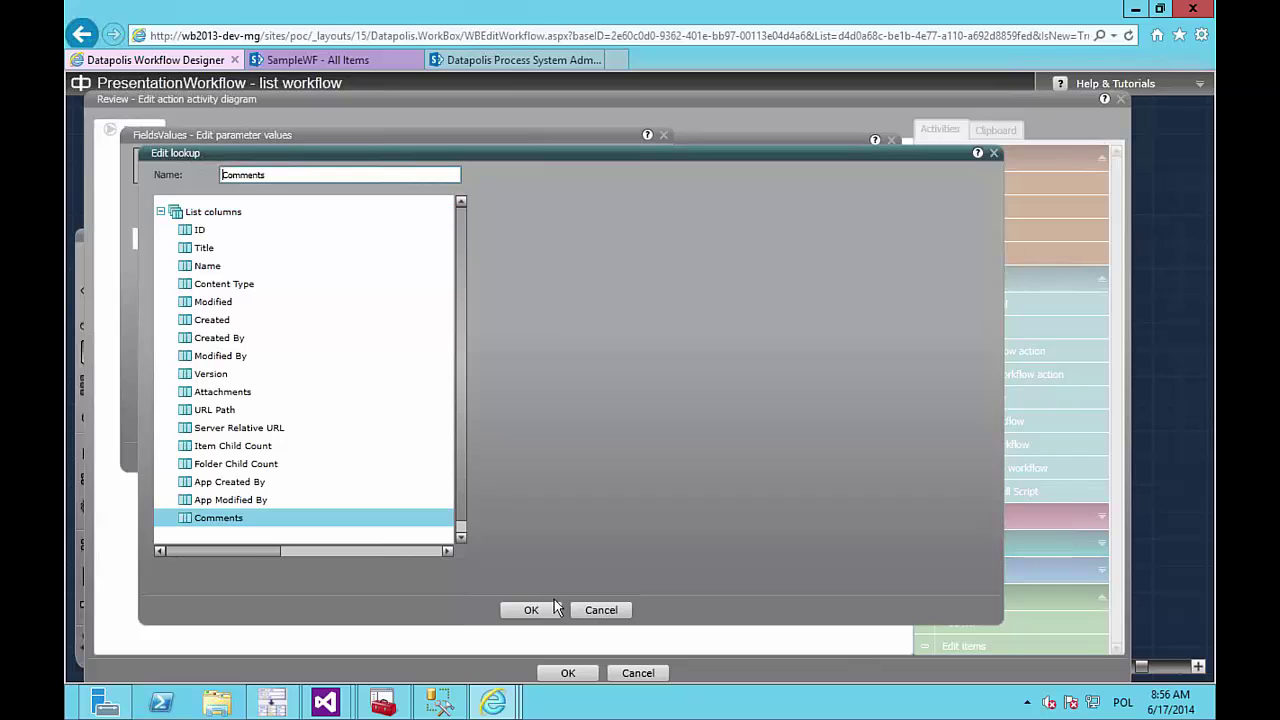
{"action": "left_click", "coordinate": [541, 611]}
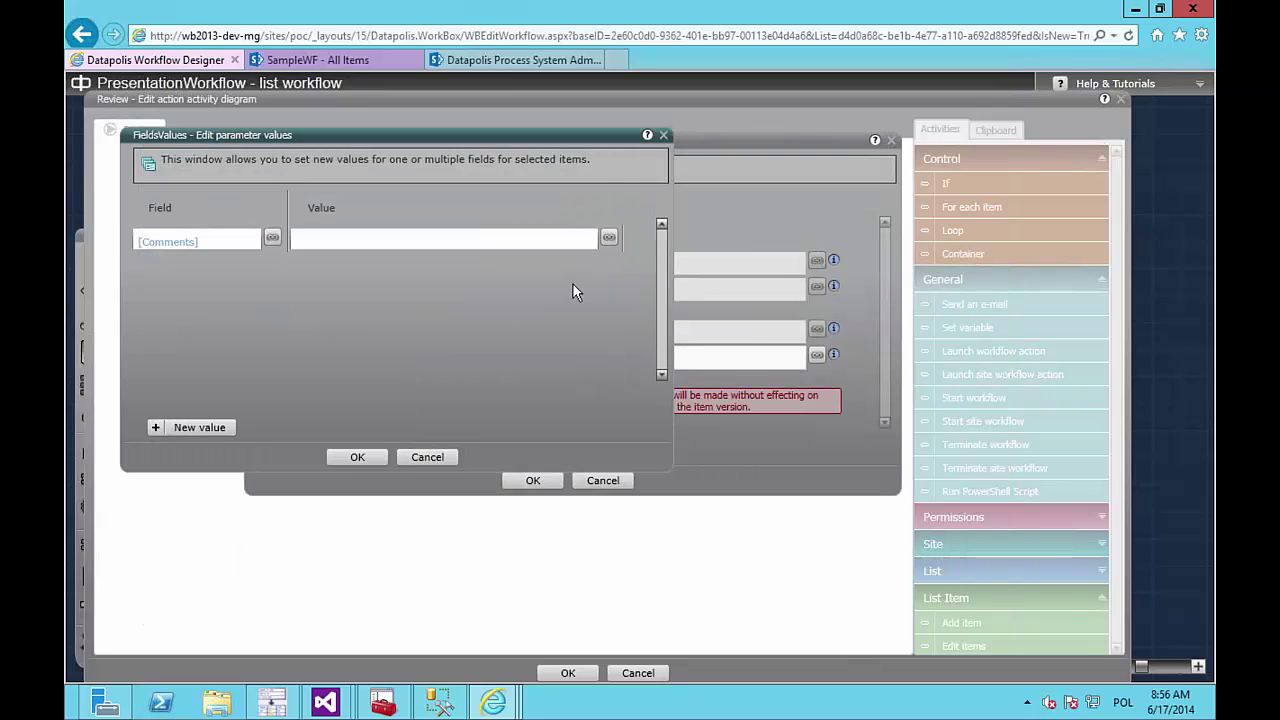
Step: Use the workflow variable Comment as the new value of the Comments field and accept the Edit items settings
{"action": "left_click", "coordinate": [609, 241]}
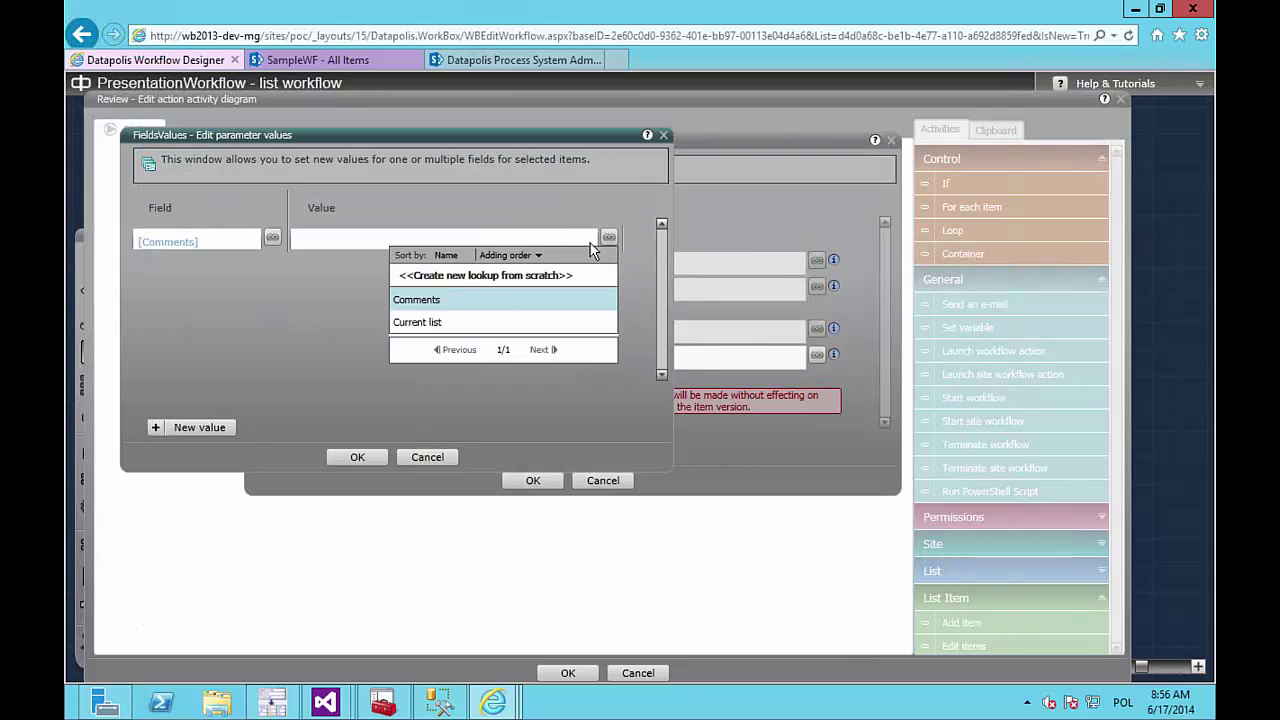
{"action": "left_click", "coordinate": [512, 277]}
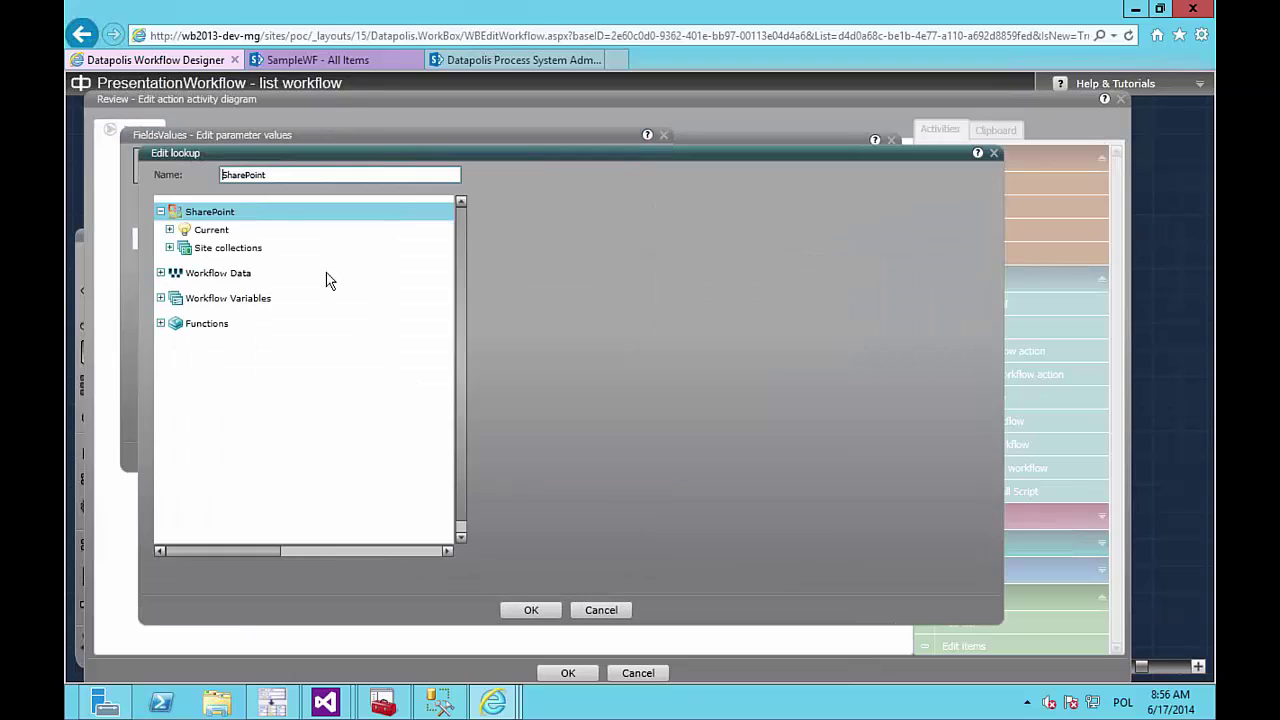
{"action": "left_click", "coordinate": [161, 298]}
{"action": "left_click", "coordinate": [192, 318]}
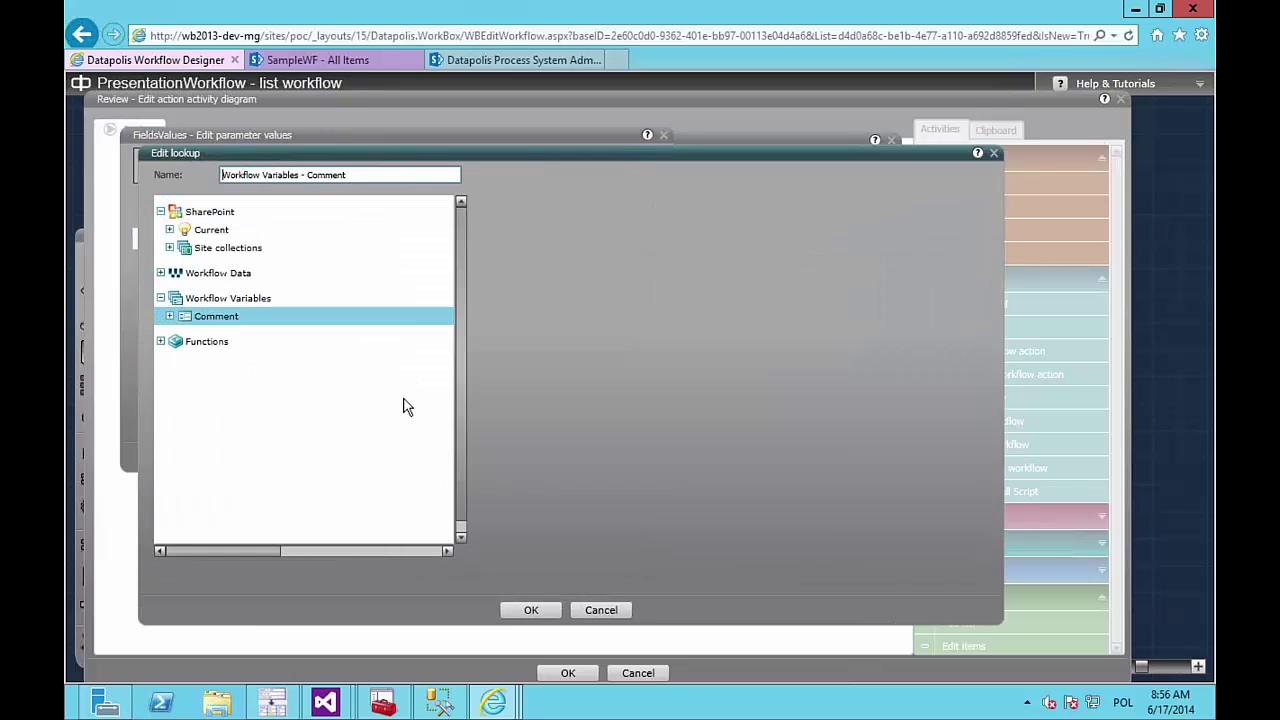
{"action": "left_click", "coordinate": [530, 611]}
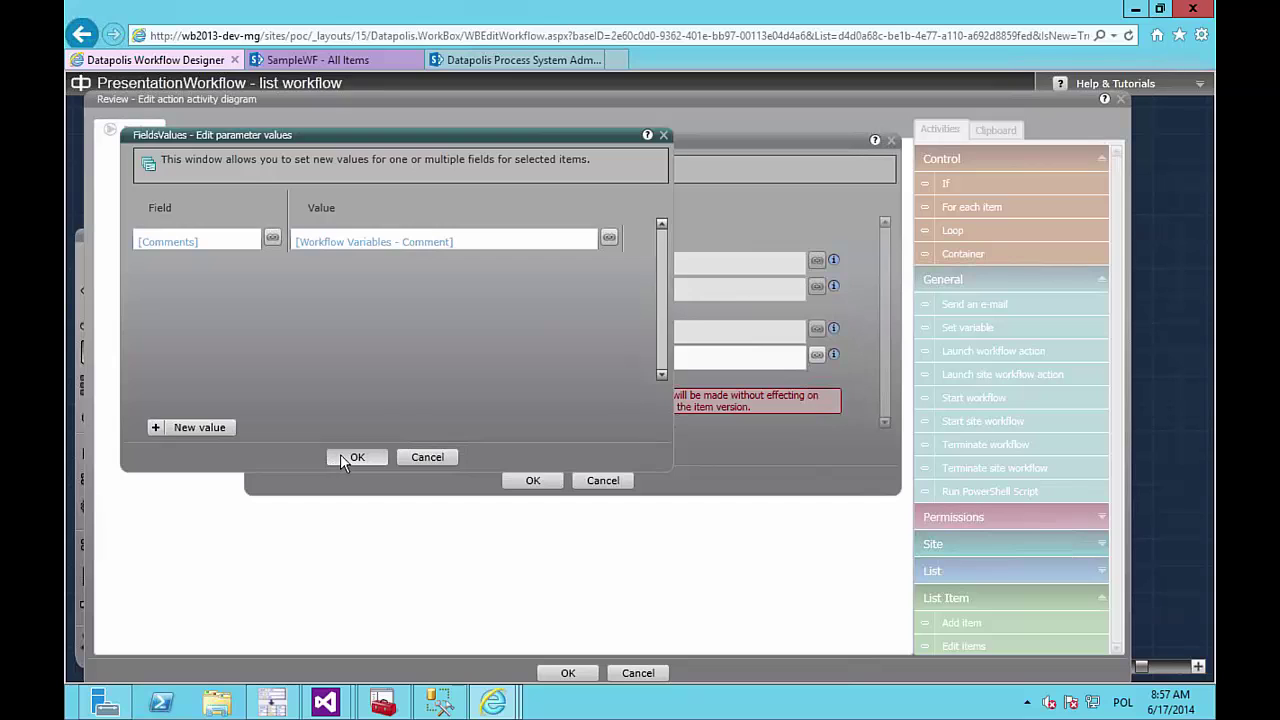
{"action": "left_click", "coordinate": [340, 454]}
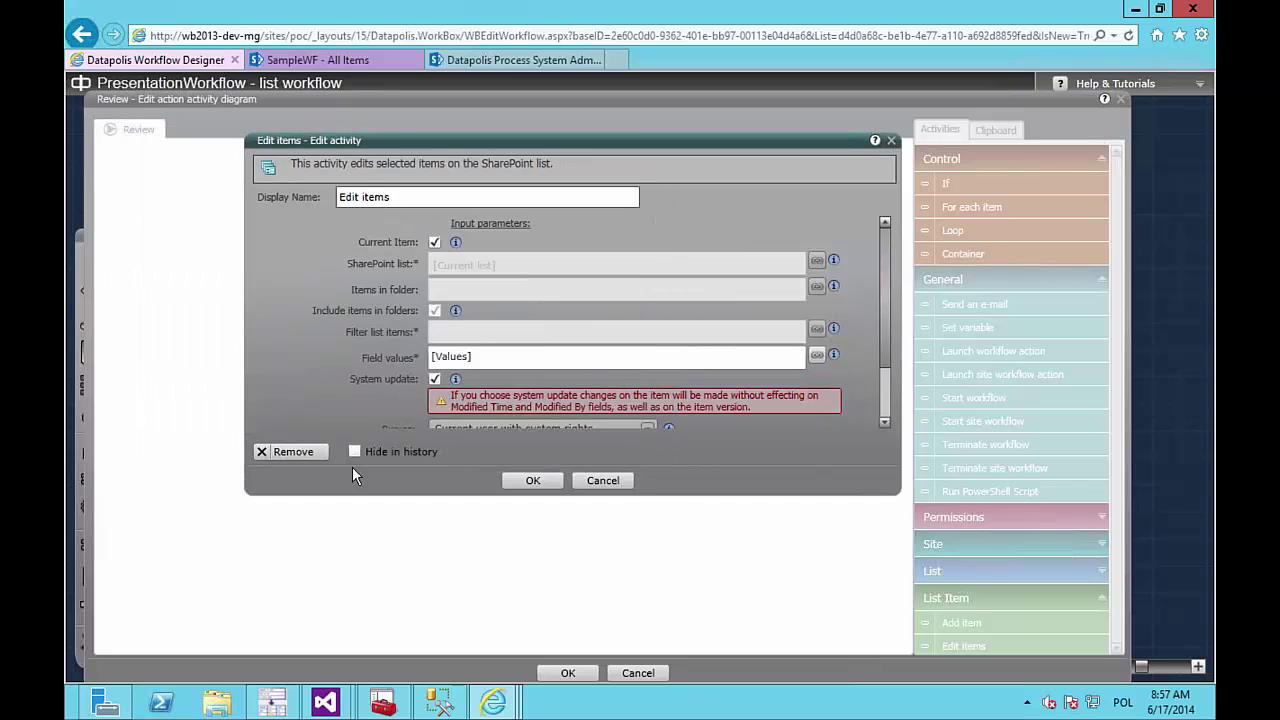
{"action": "left_click", "coordinate": [531, 481]}
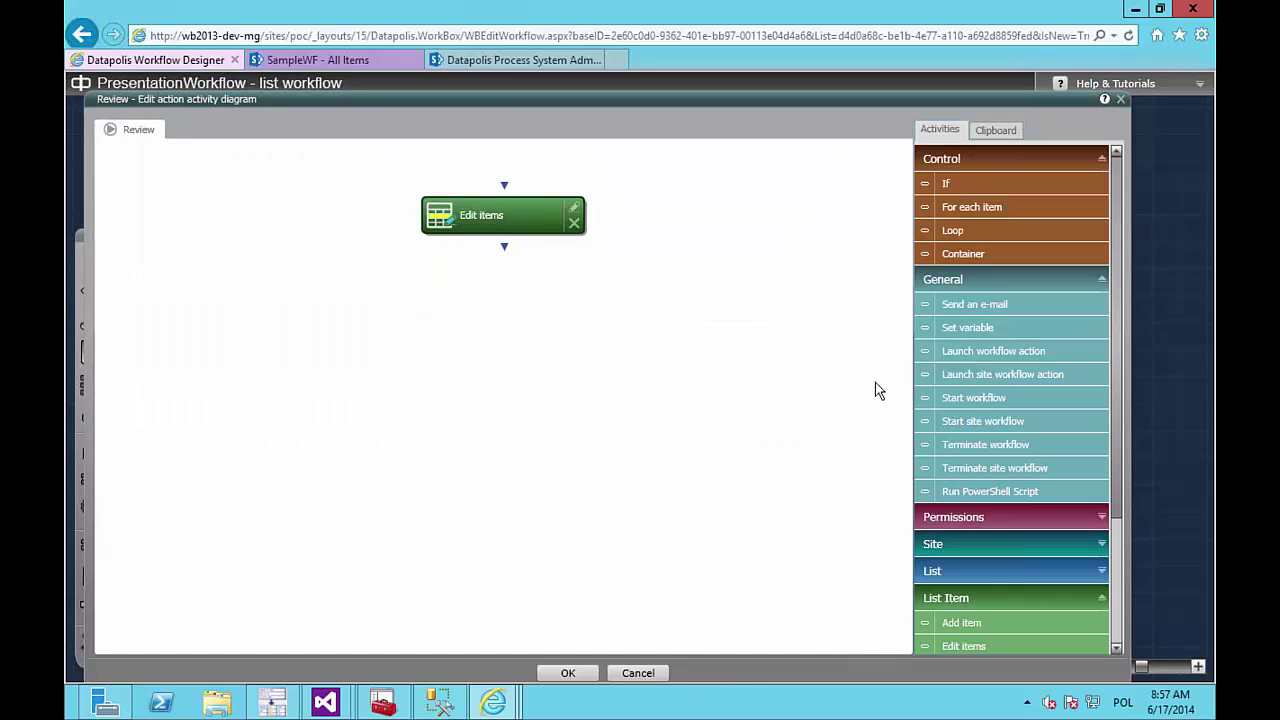
Step: Add a Set variable activity below Edit items and open its settings at the new value
{"action": "scroll", "coordinate": [1069, 475], "scroll_direction": "down", "scroll_amount": 3}
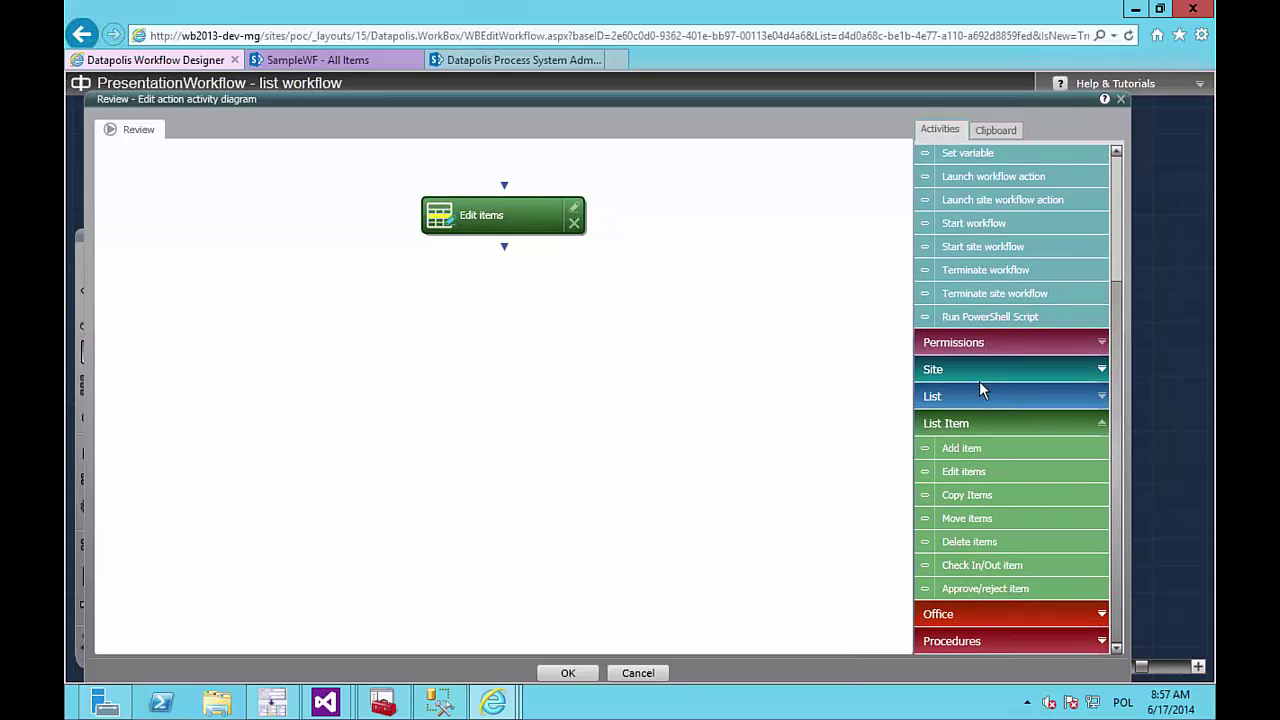
{"action": "scroll", "coordinate": [950, 320], "scroll_direction": "up", "scroll_amount": 2}
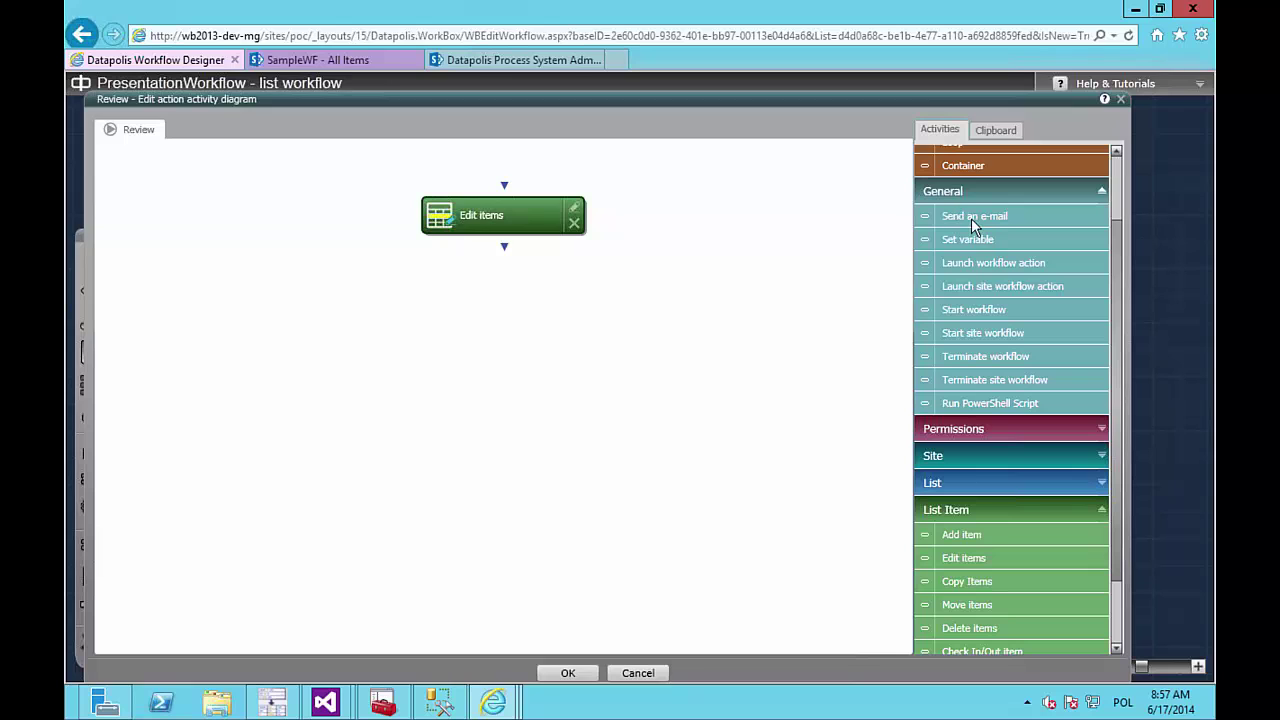
{"action": "left_click_drag", "start_coordinate": [991, 240], "coordinate": [501, 254]}
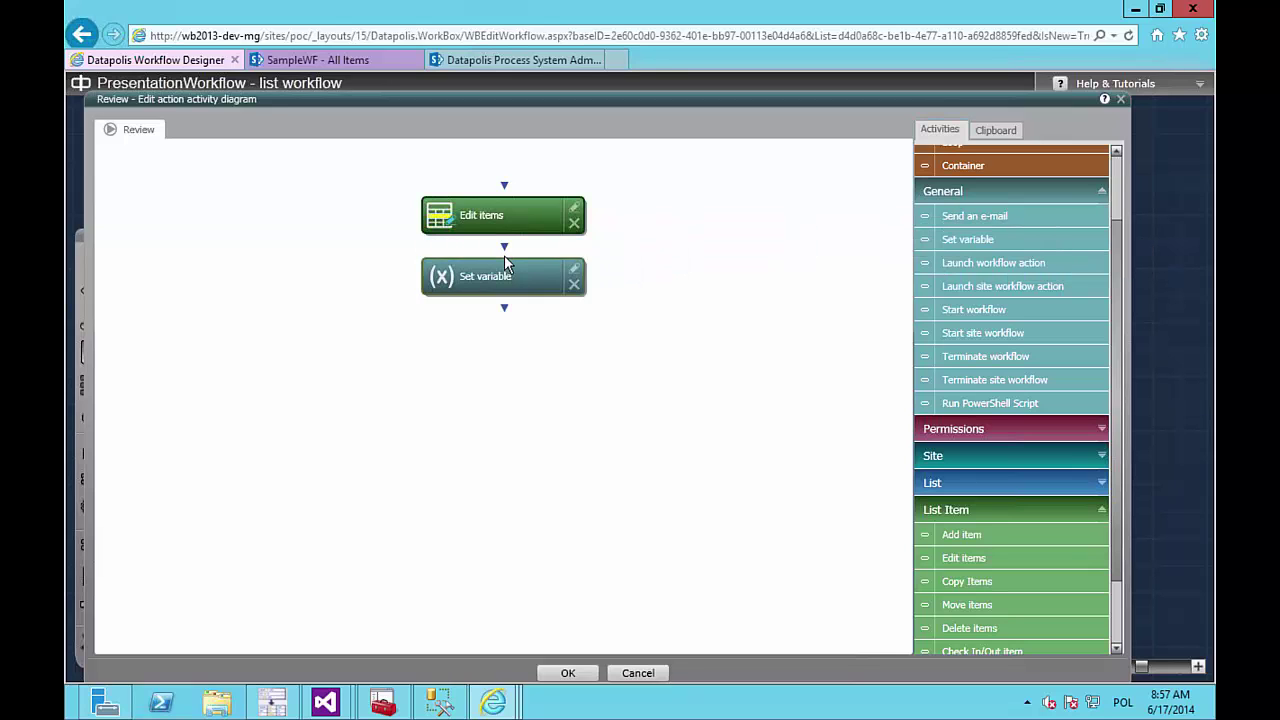
{"action": "left_click", "coordinate": [573, 272]}
{"action": "left_click", "coordinate": [562, 432]}
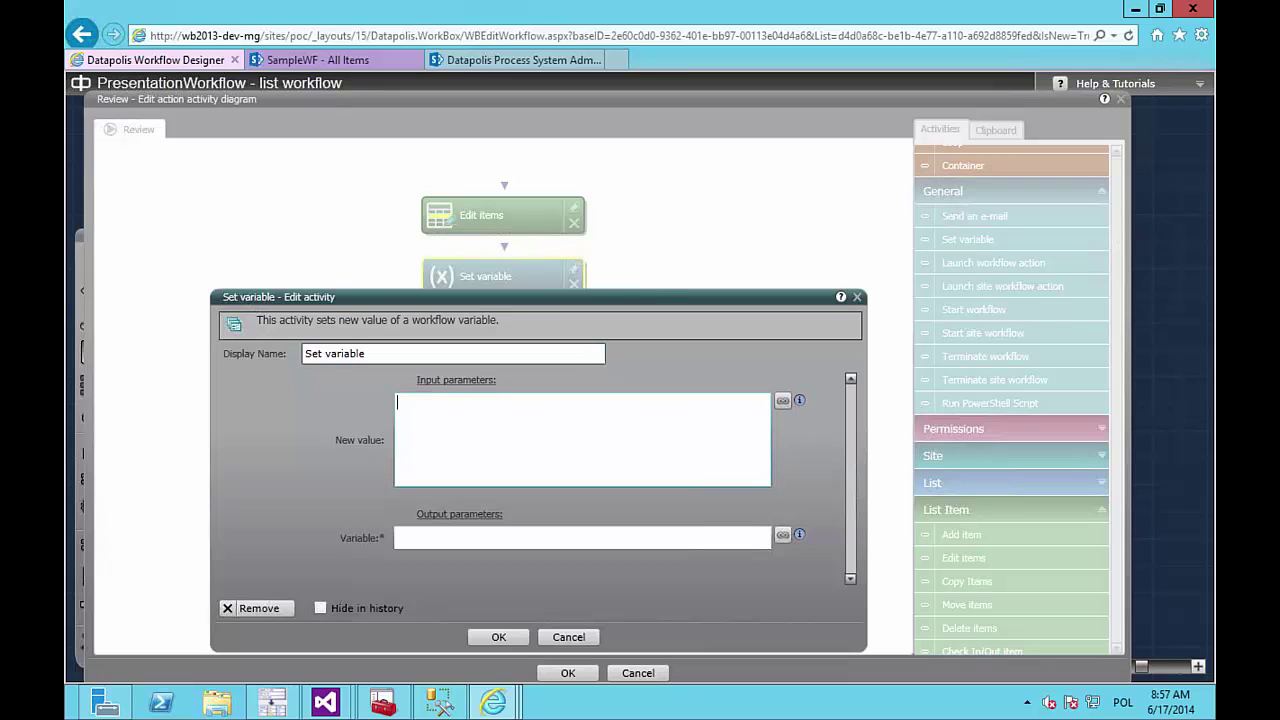
Step: Examine the function categories and the Data Sources functions offered for a new lookup, and leave the lookup without choosing one
{"action": "left_click", "coordinate": [779, 400]}
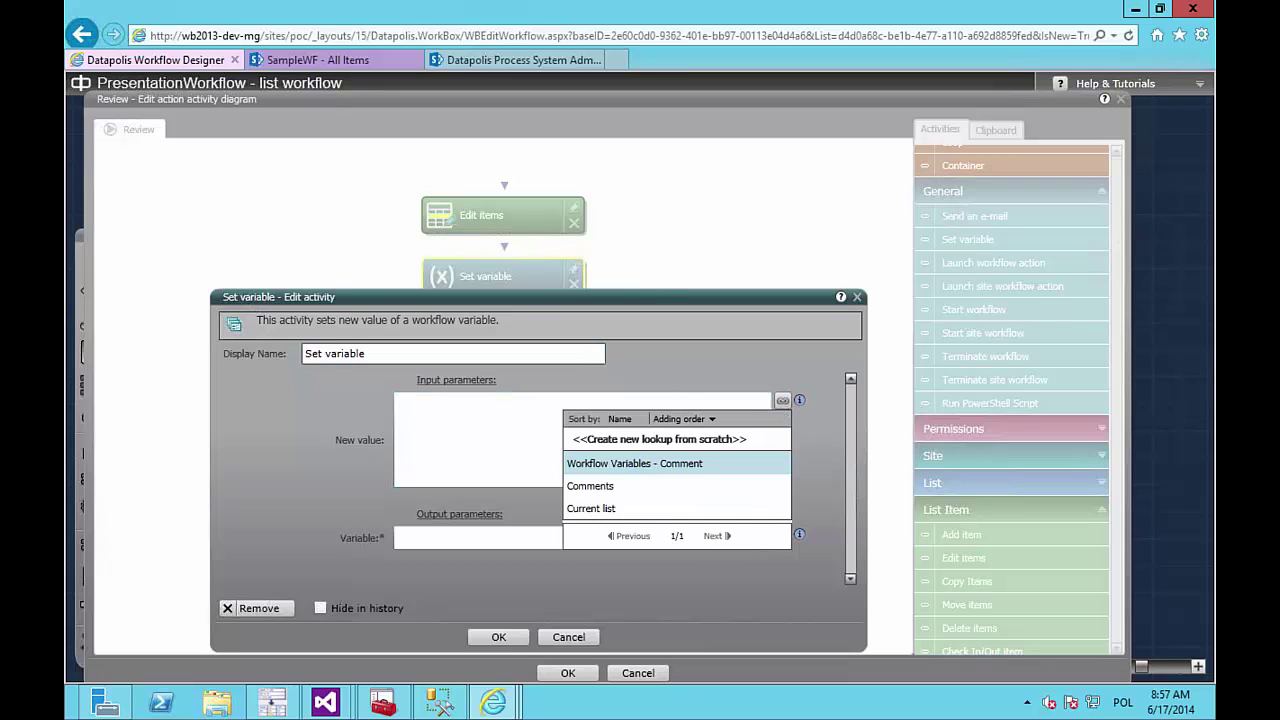
{"action": "left_click", "coordinate": [651, 440]}
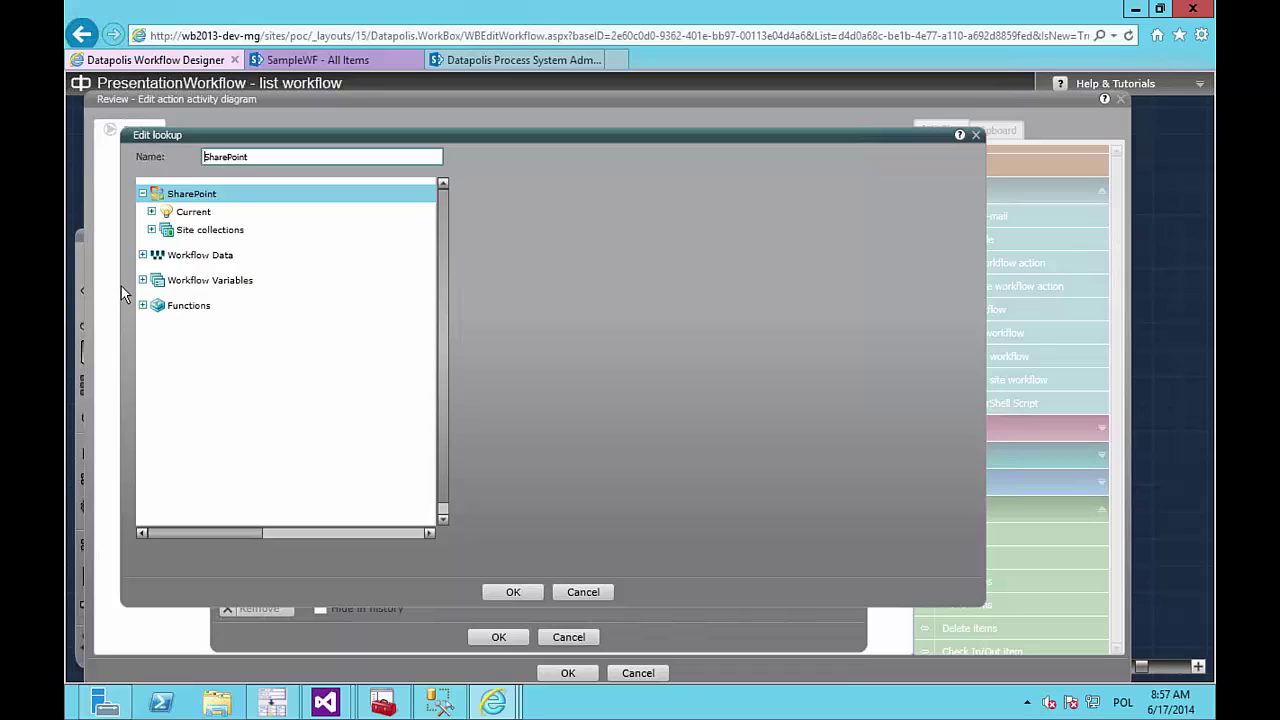
{"action": "left_click", "coordinate": [142, 306]}
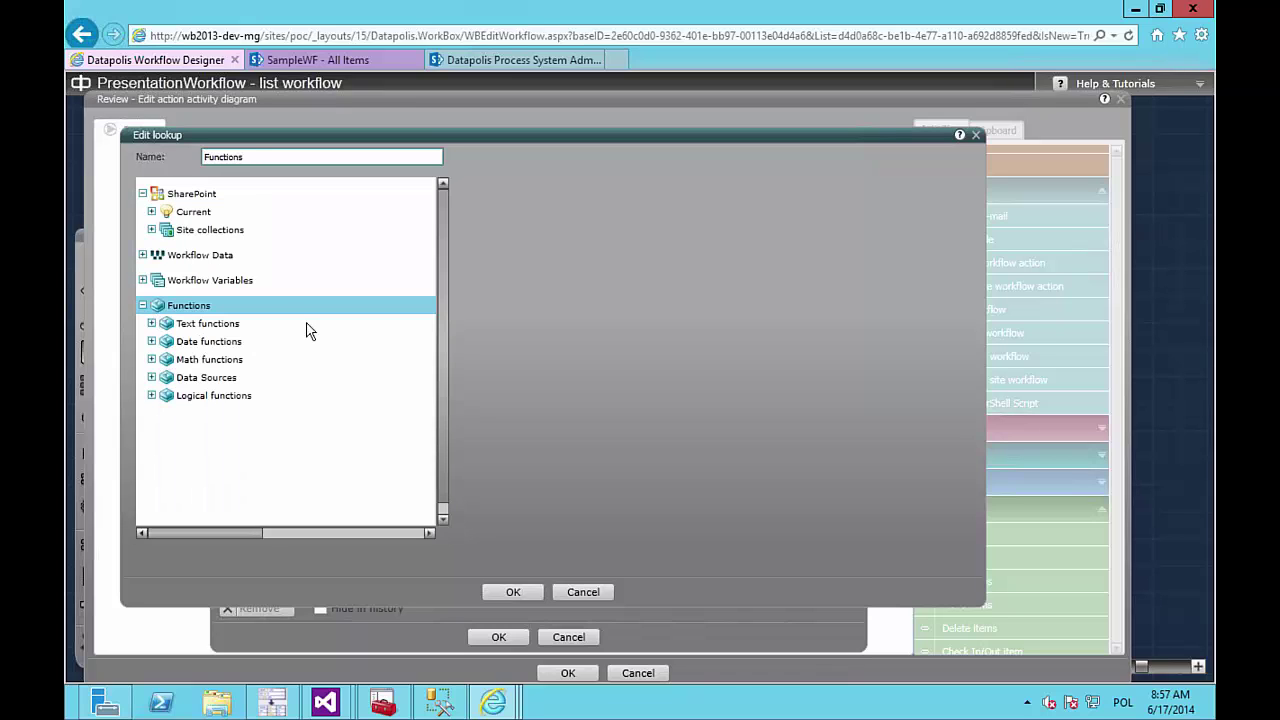
{"action": "left_click", "coordinate": [151, 378]}
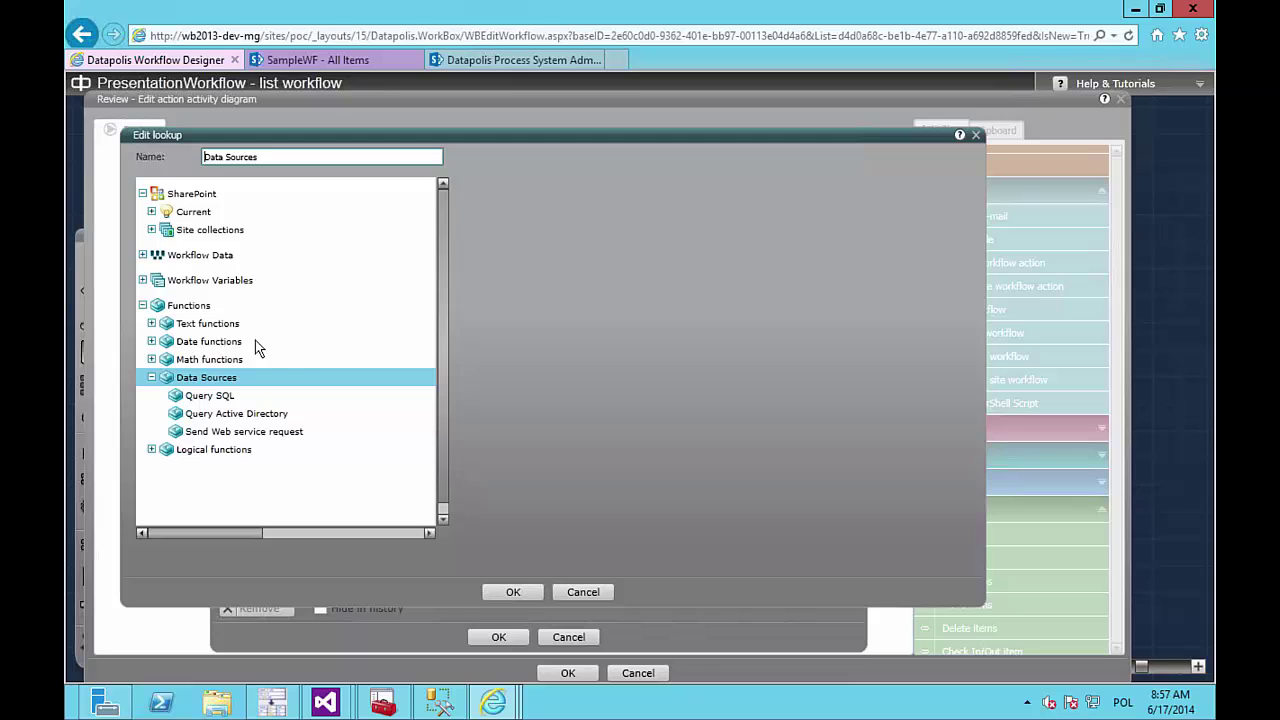
{"action": "left_click", "coordinate": [592, 592]}
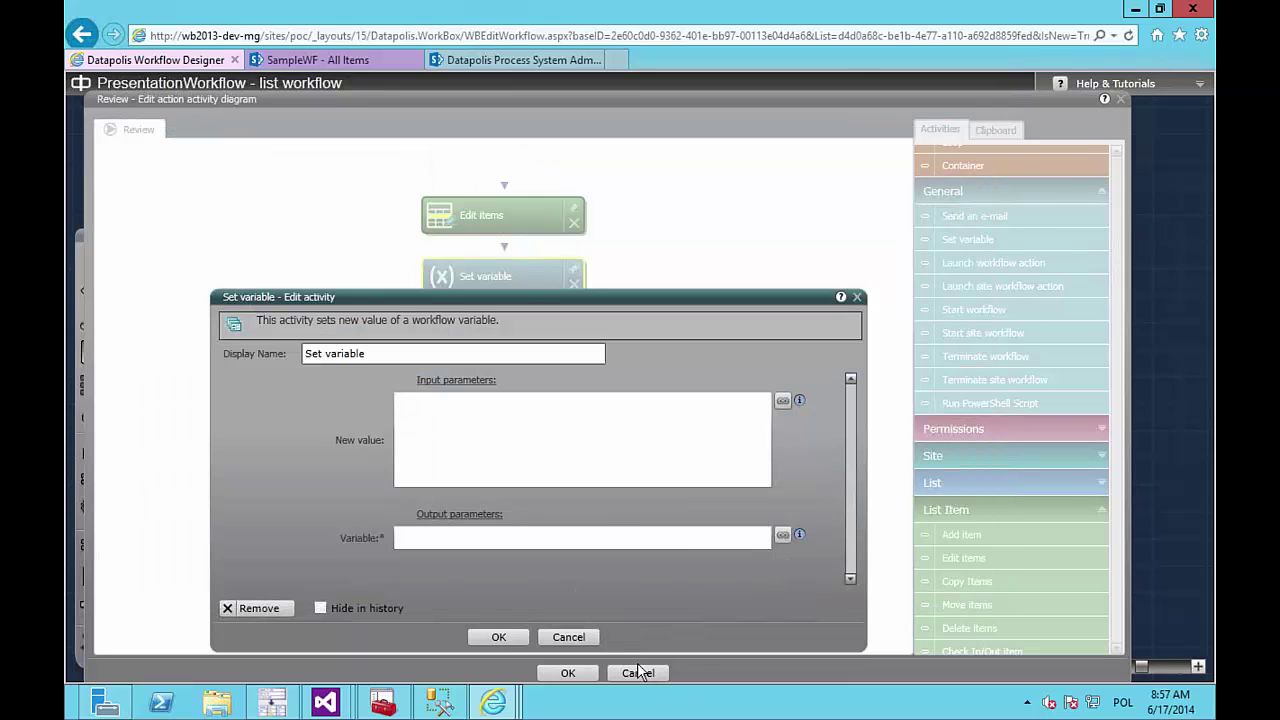
Step: Discard the Set variable settings and delete that activity from the Review action's diagram
{"action": "left_click", "coordinate": [577, 637]}
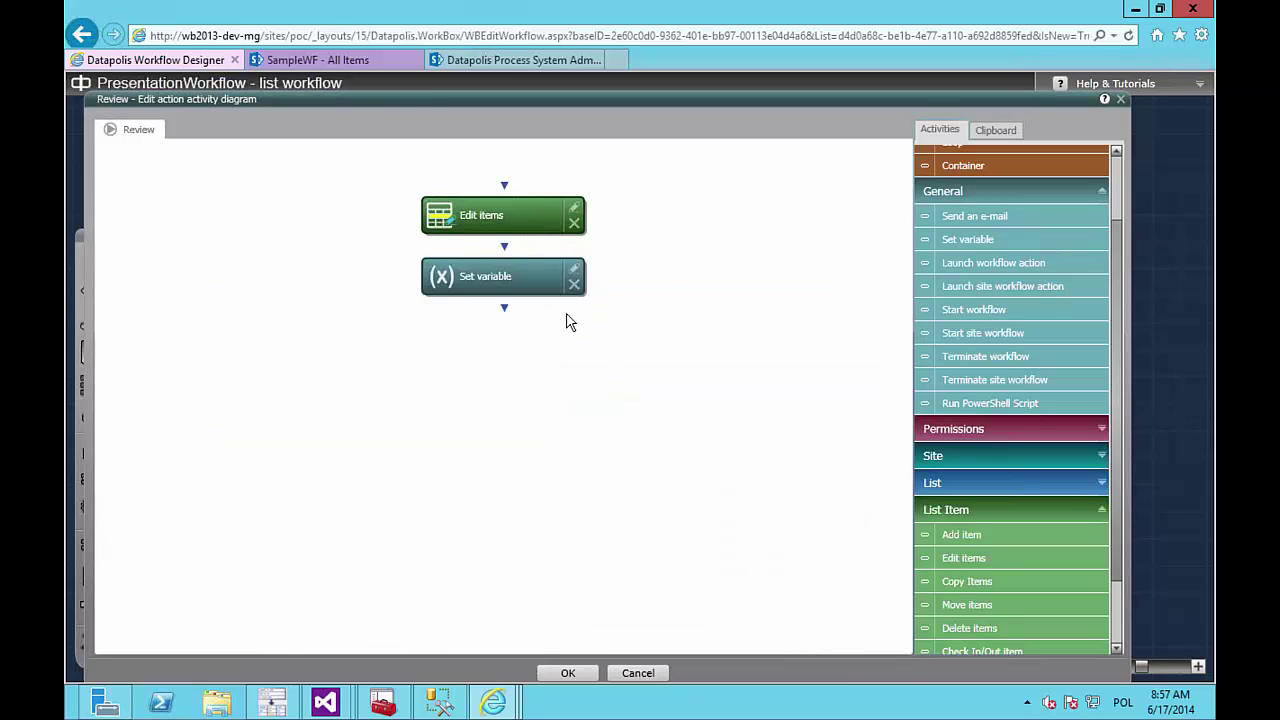
{"action": "left_click", "coordinate": [575, 284]}
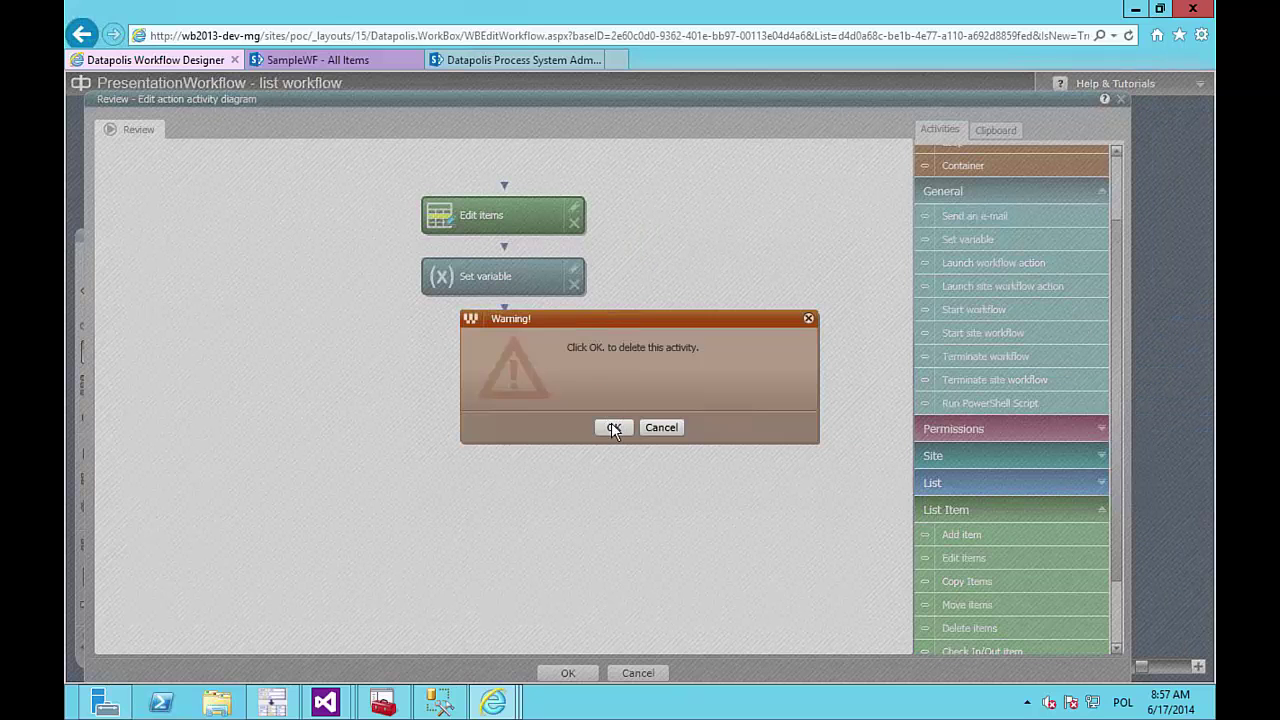
{"action": "left_click", "coordinate": [609, 427]}
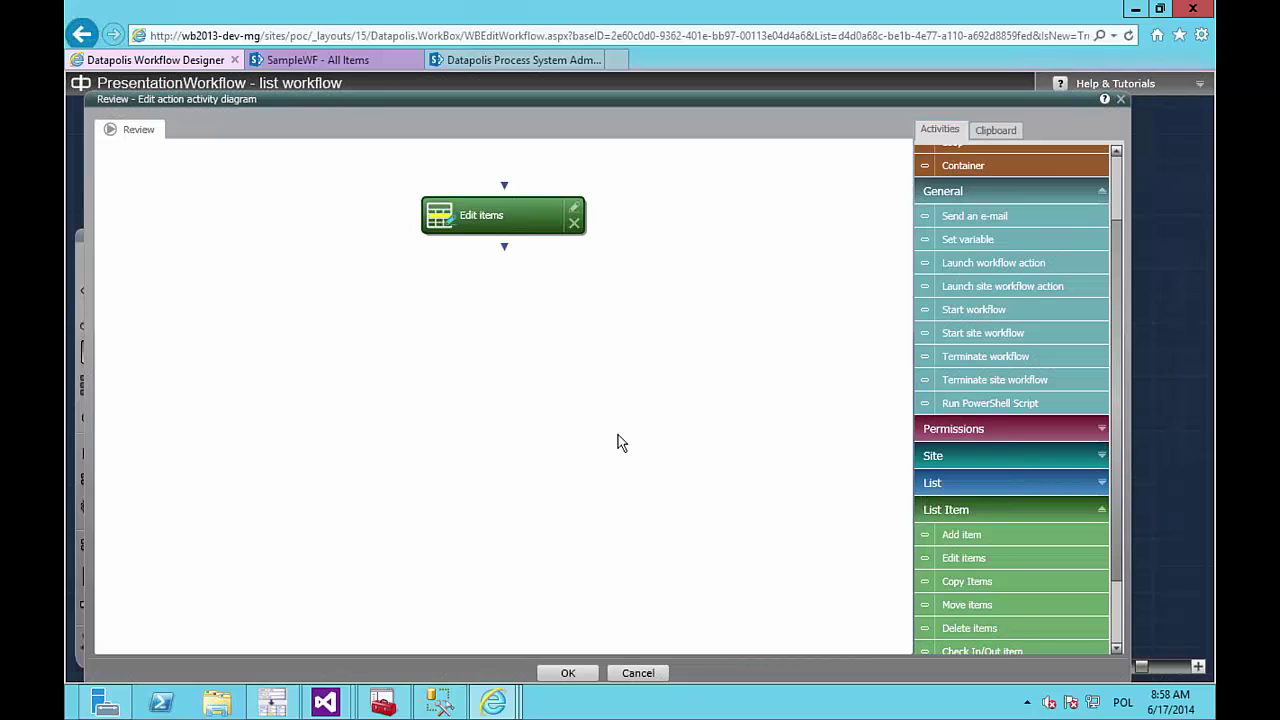
Step: Accept the Review action's activity diagram and its action properties
{"action": "left_click", "coordinate": [567, 673]}
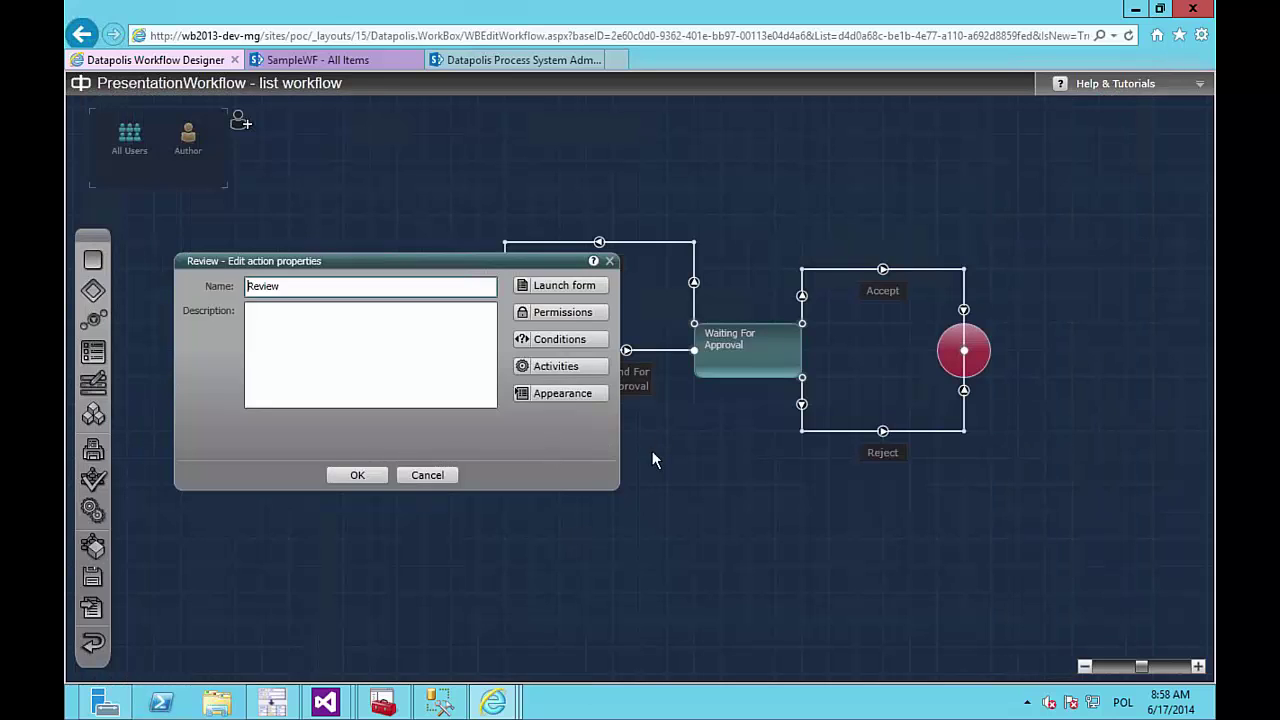
{"action": "left_click", "coordinate": [350, 475]}
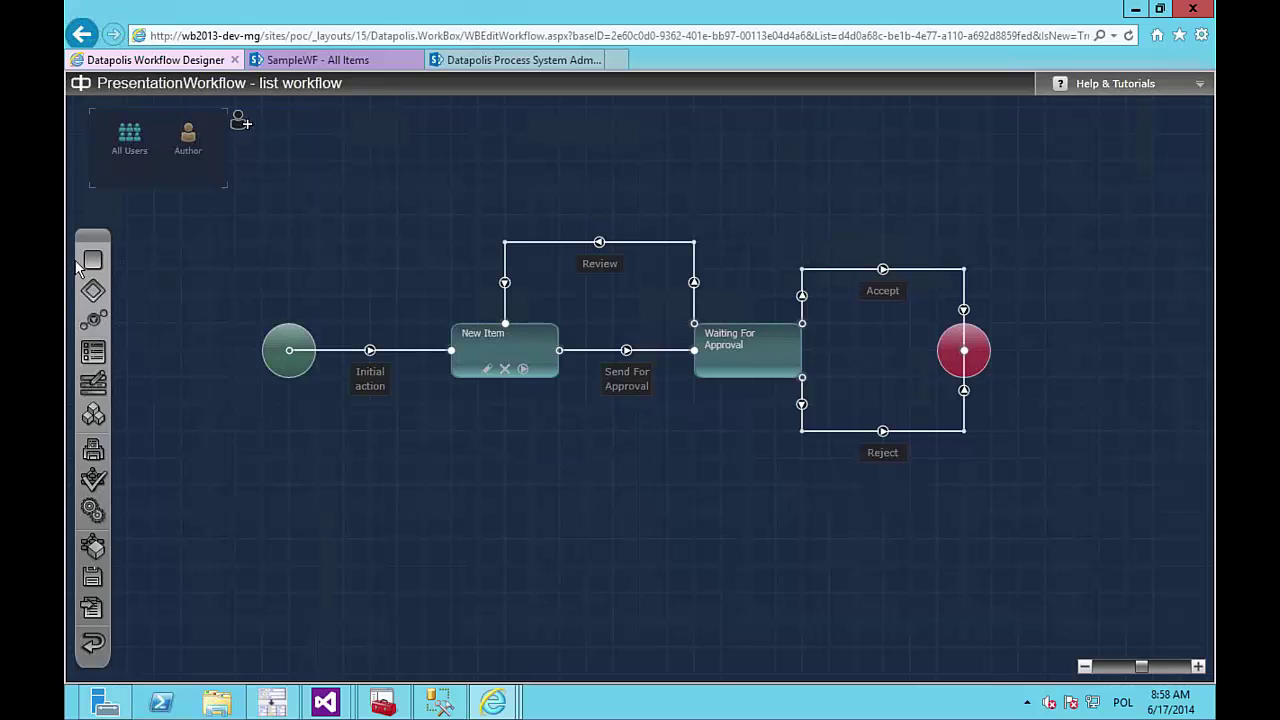
Step: Place a diamond decision element between the start state and New Item, end Initial action at it, and space the elements apart
{"action": "left_click_drag", "start_coordinate": [93, 290], "coordinate": [460, 472]}
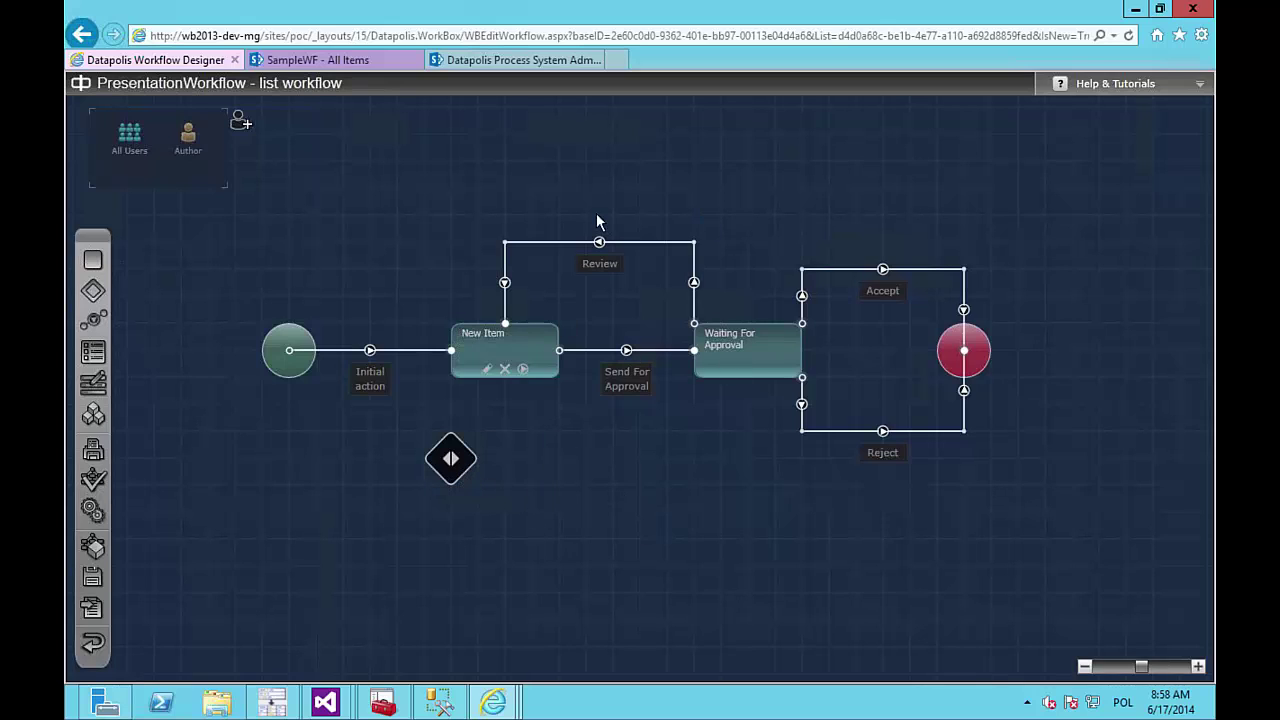
{"action": "mouse_move", "coordinate": [506, 281]}
{"action": "left_click_drag", "start_coordinate": [451, 351], "coordinate": [390, 355]}
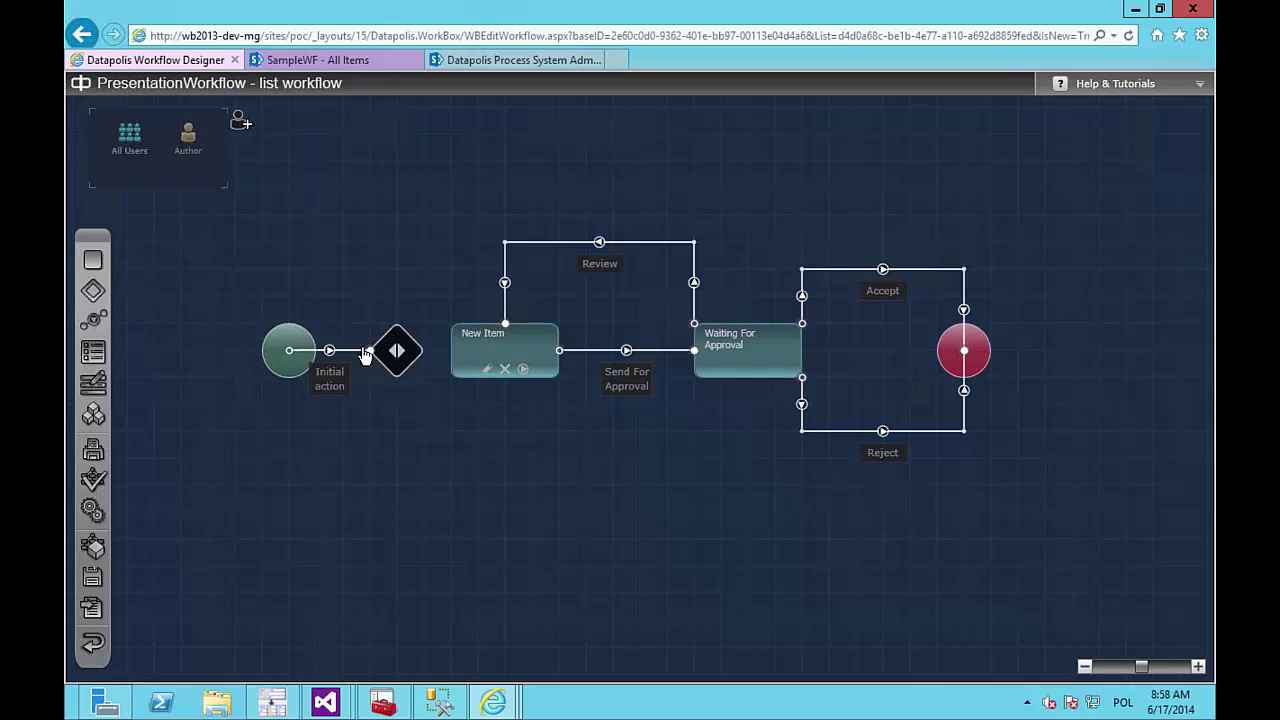
{"action": "left_click_drag", "start_coordinate": [287, 334], "coordinate": [153, 334]}
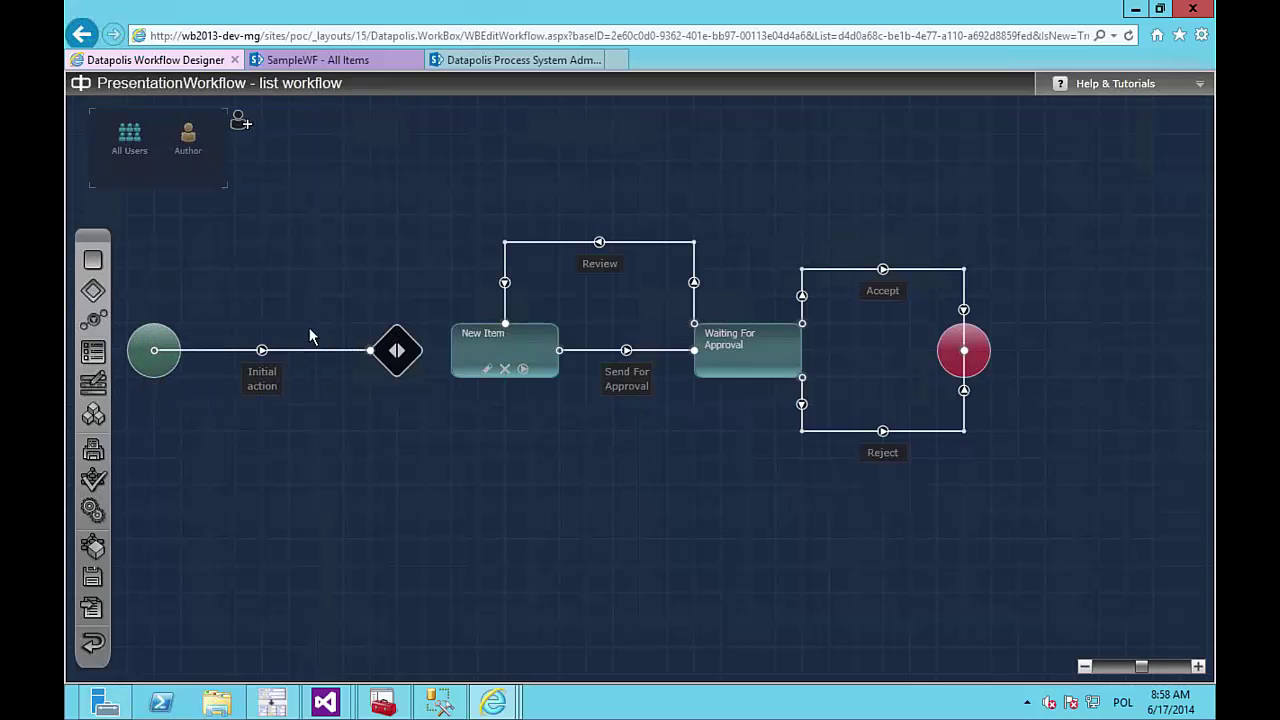
{"action": "left_click_drag", "start_coordinate": [386, 352], "coordinate": [314, 350]}
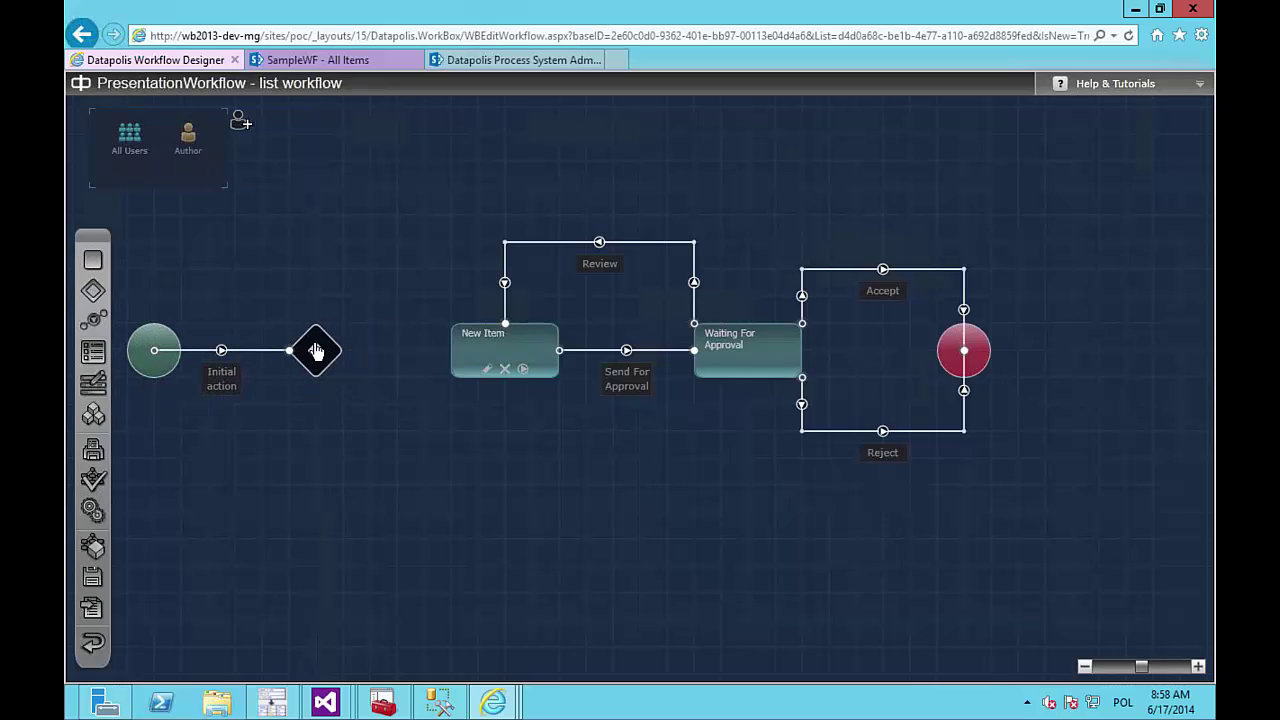
Step: Add two actions from the decision diamond, one to the New Item state and one to the red end state
{"action": "left_click", "coordinate": [92, 319]}
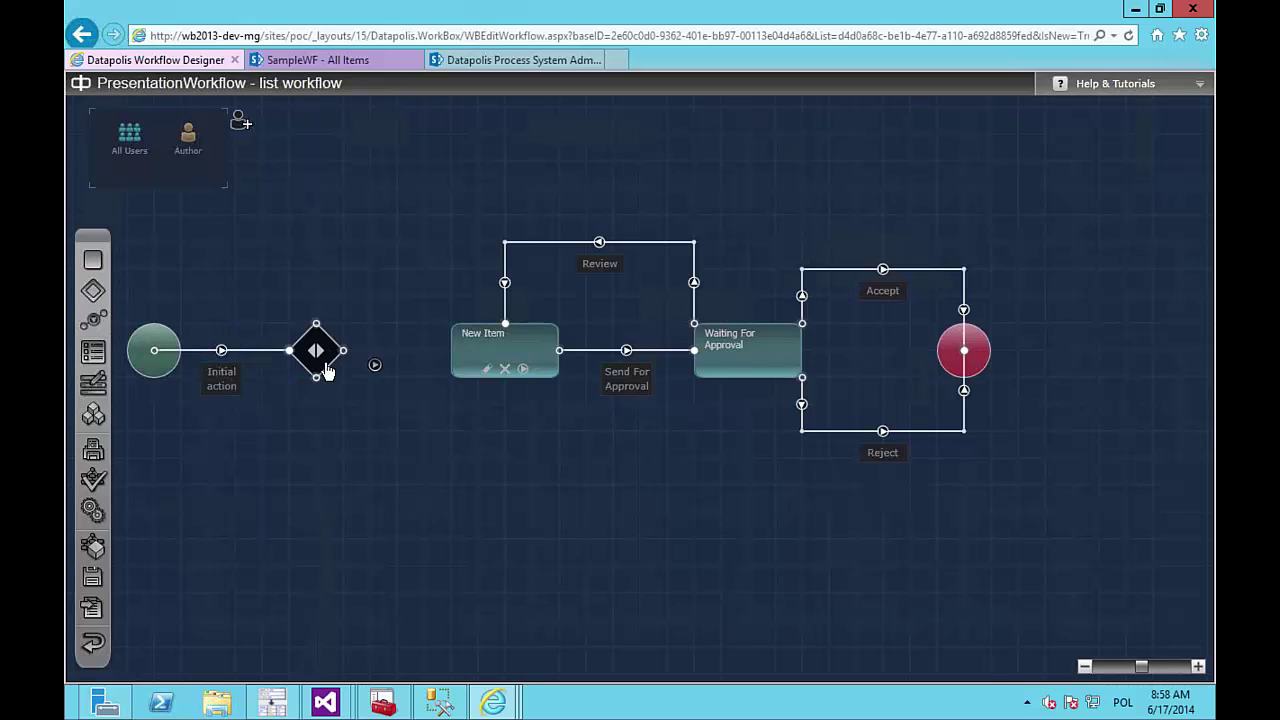
{"action": "left_click_drag", "start_coordinate": [343, 351], "coordinate": [452, 352]}
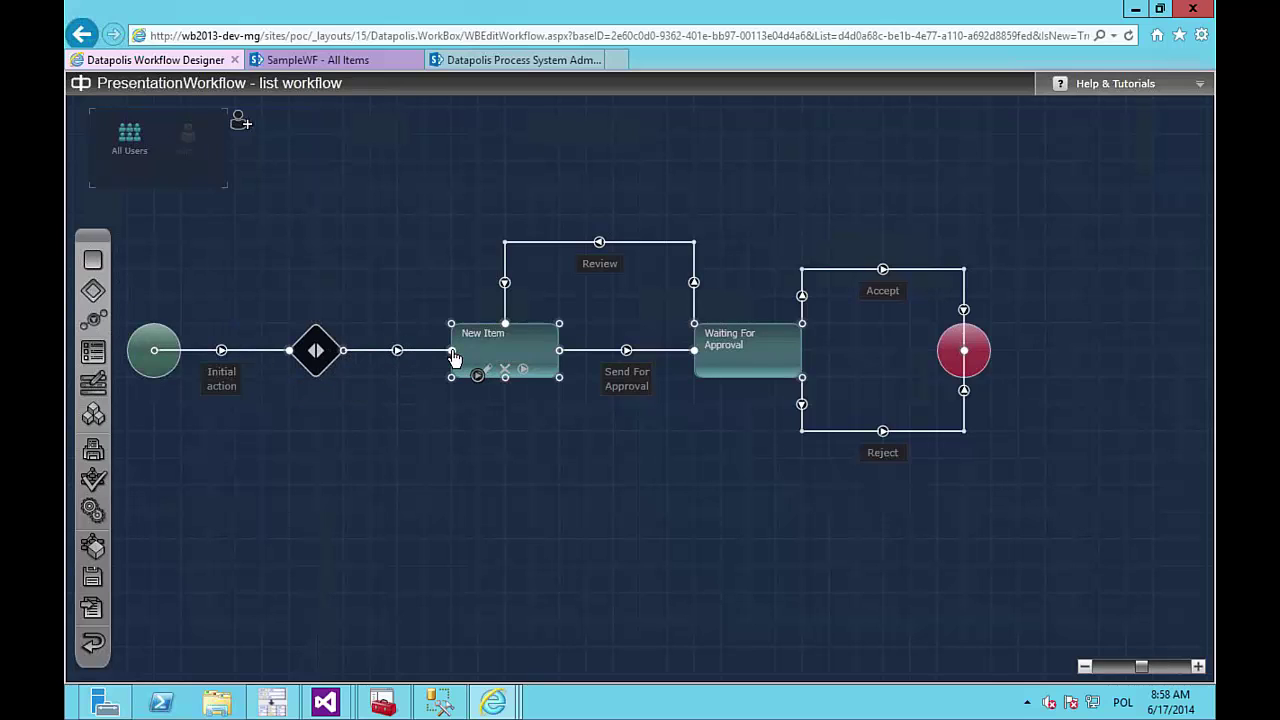
{"action": "left_click", "coordinate": [94, 319]}
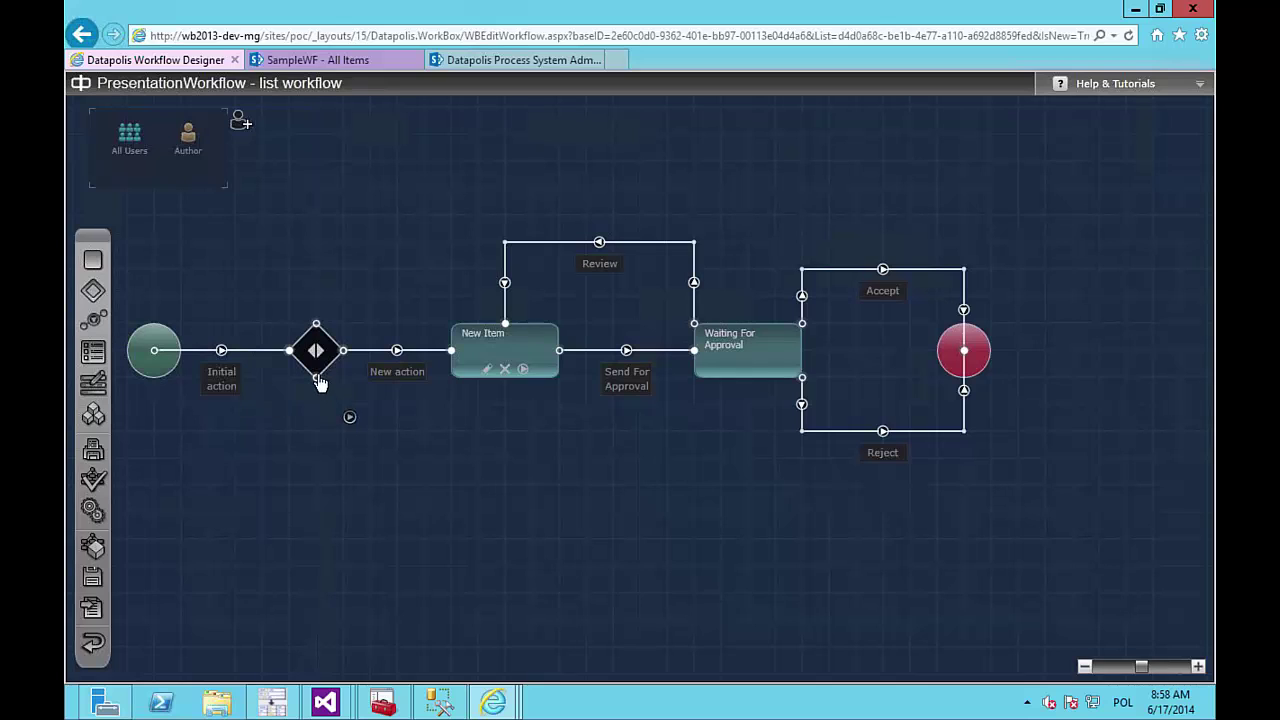
{"action": "mouse_move", "coordinate": [316, 377]}
{"action": "left_mouse_down"}
{"action": "mouse_move", "coordinate": [705, 572]}
{"action": "mouse_move", "coordinate": [1160, 585]}
{"action": "mouse_move", "coordinate": [992, 362]}
{"action": "mouse_move", "coordinate": [964, 357]}
{"action": "left_mouse_up"}
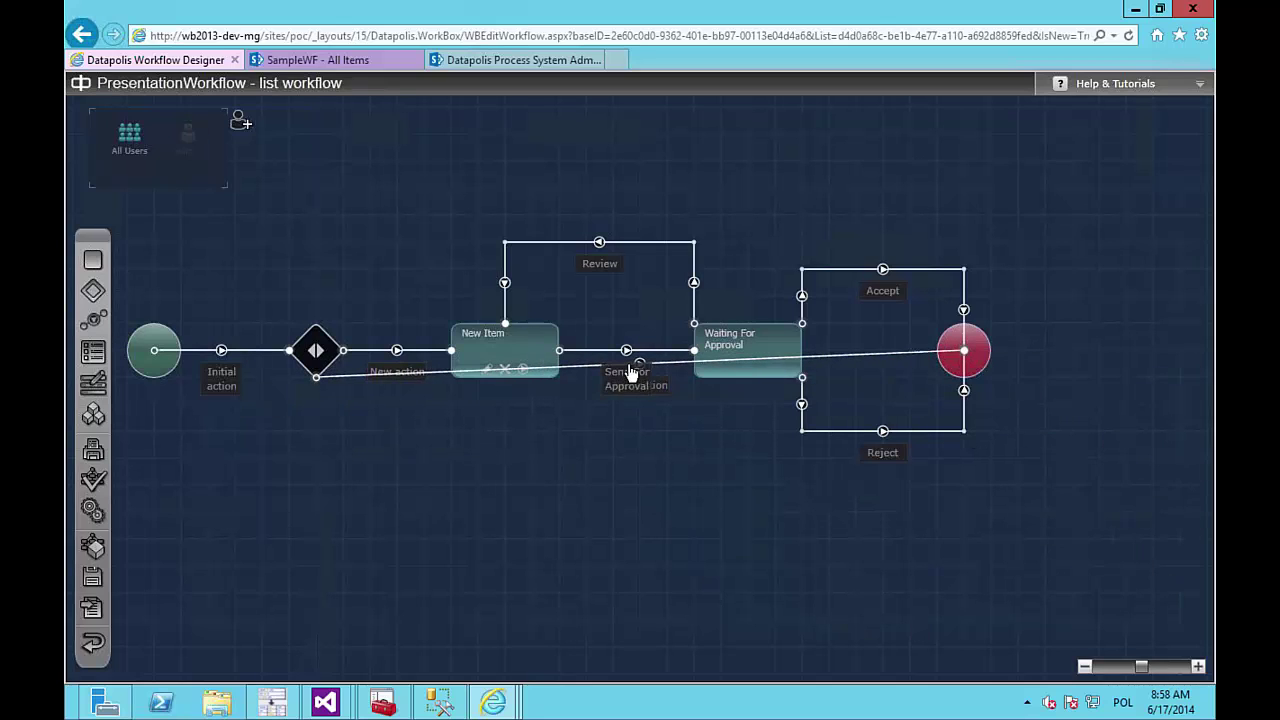
Step: Reroute the action from the decision diamond to the red end state so it runs horizontally below the whole diagram
{"action": "left_click_drag", "start_coordinate": [680, 366], "coordinate": [1072, 457]}
{"action": "left_click_drag", "start_coordinate": [469, 400], "coordinate": [316, 485]}
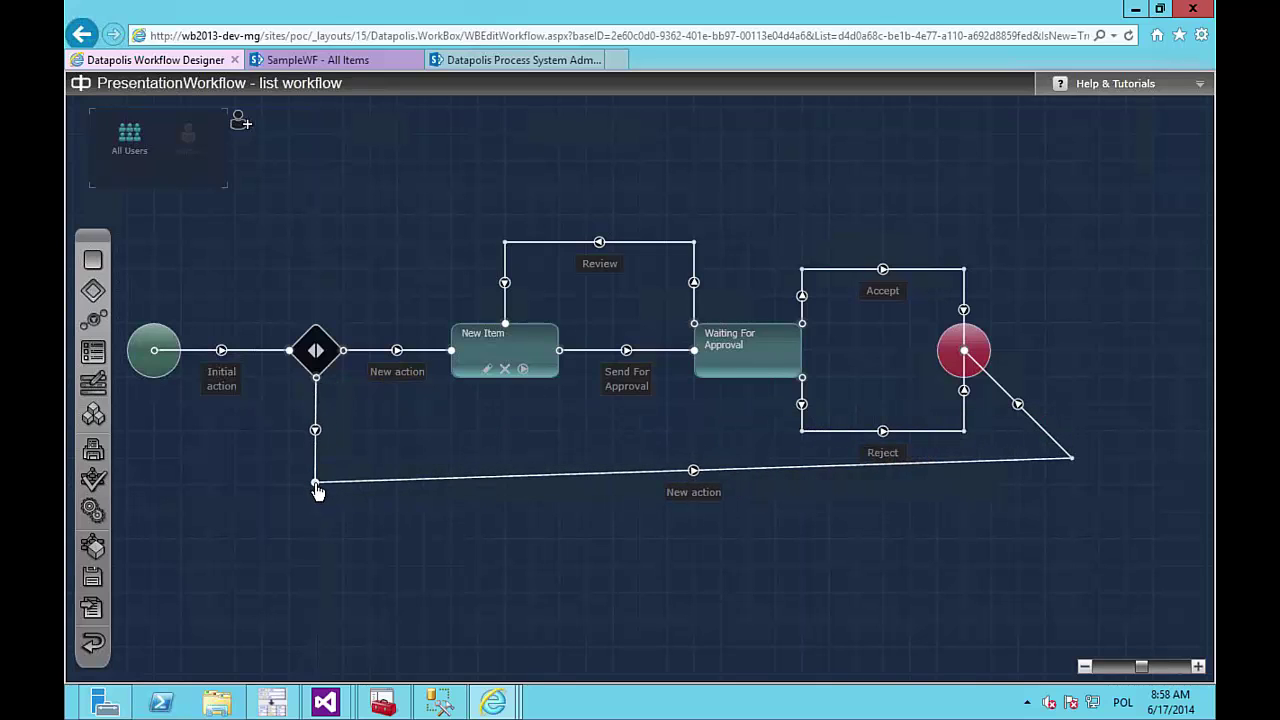
{"action": "left_click_drag", "start_coordinate": [1072, 457], "coordinate": [1074, 487]}
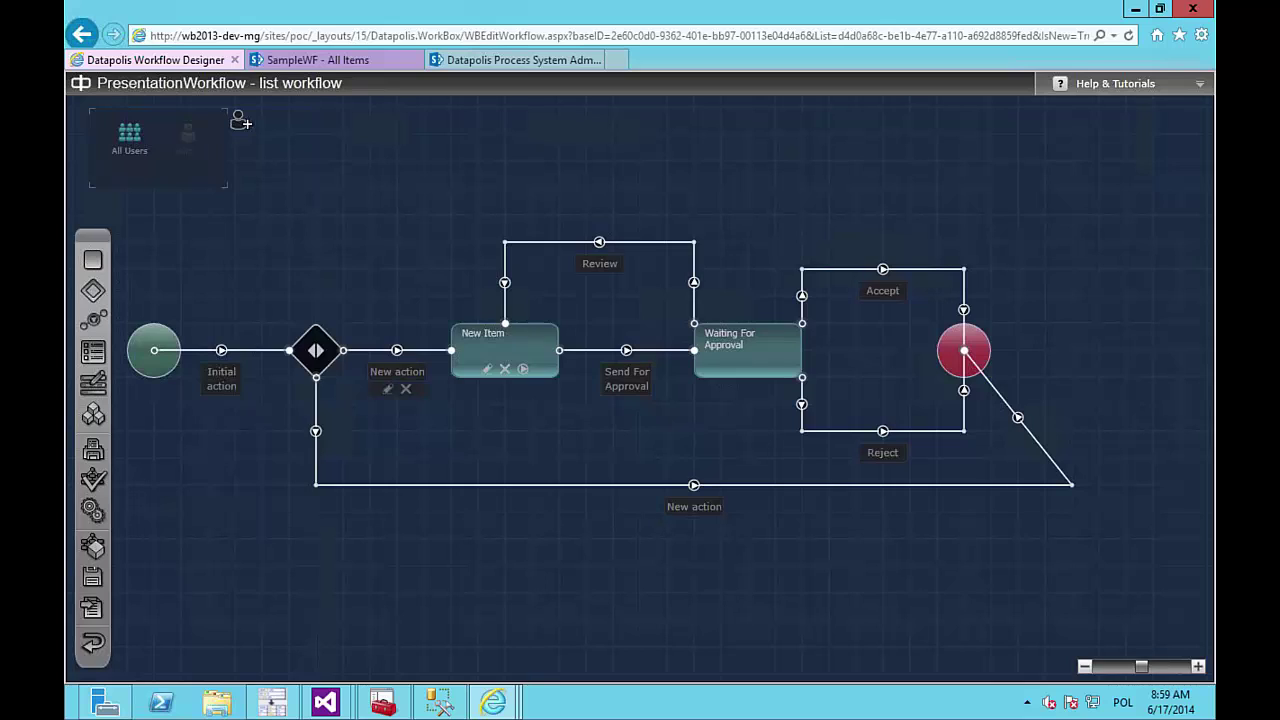
Step: Rename the action between the decision diamond and the New Item state to Manual
{"action": "double_click", "coordinate": [398, 351]}
{"action": "left_click_drag", "start_coordinate": [302, 287], "coordinate": [195, 287]}
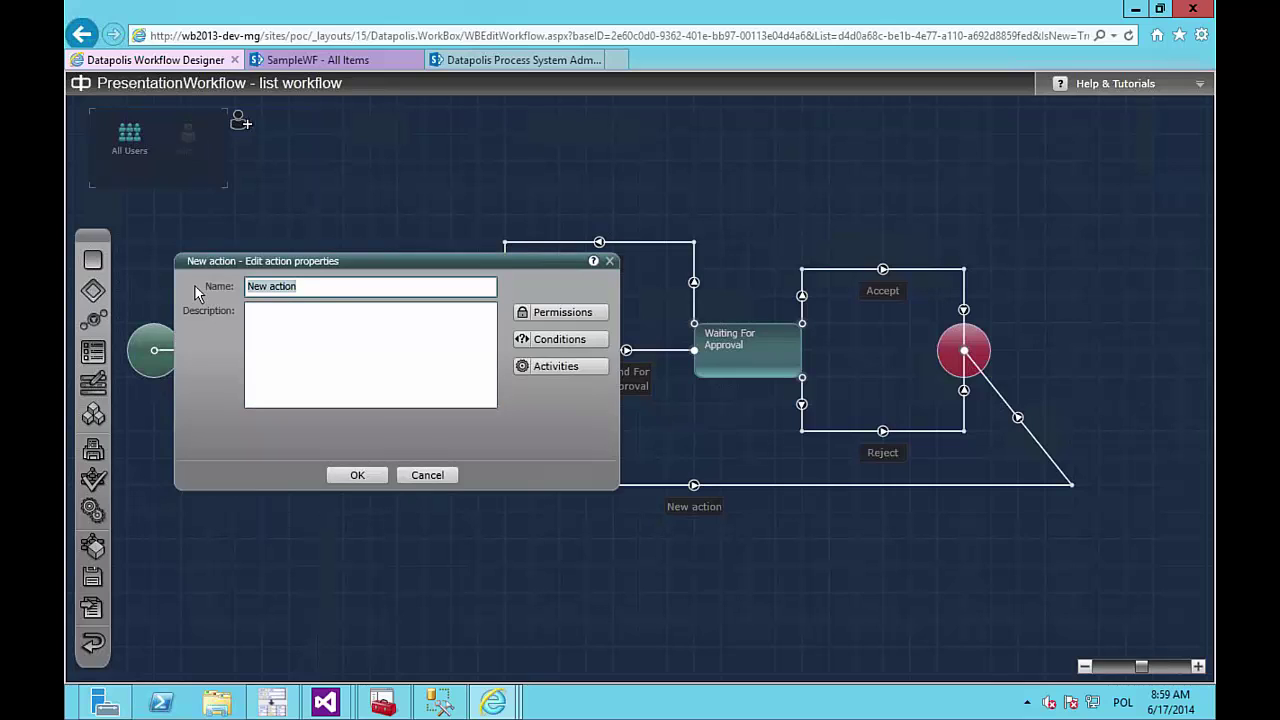
{"action": "type", "text": "Manual"}
{"action": "key", "text": "Return"}
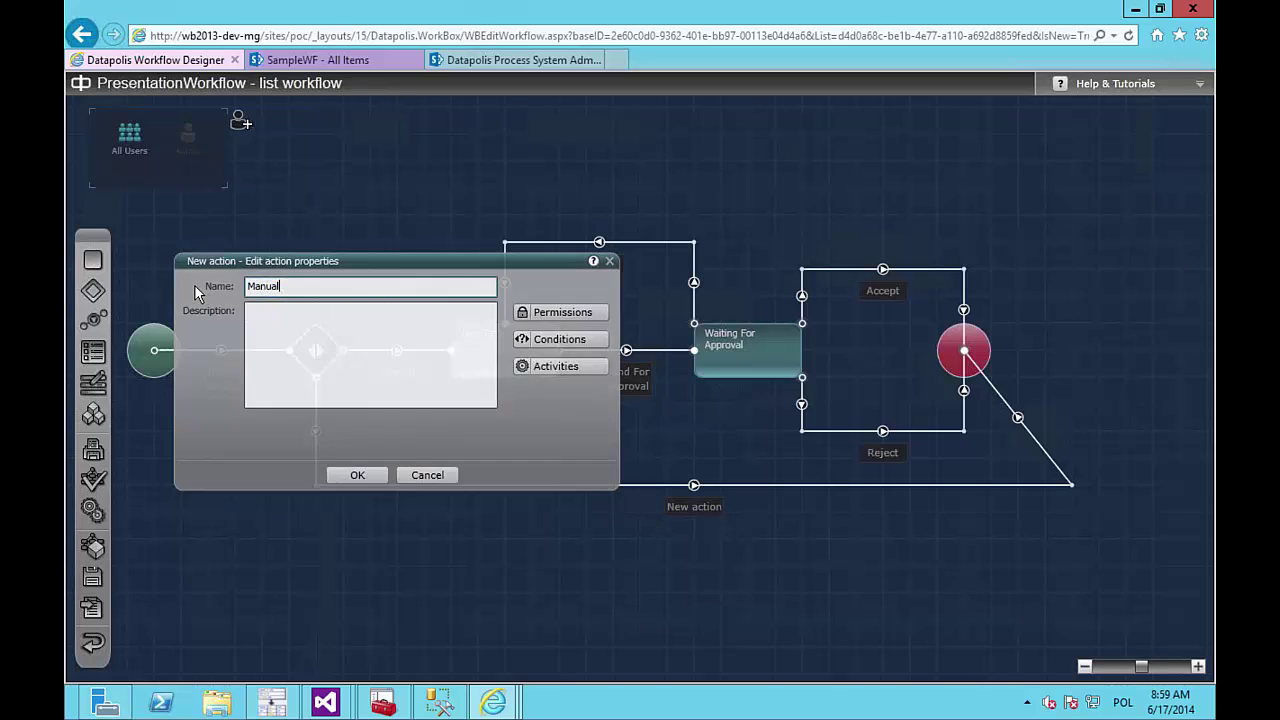
Step: Rename the action running below the diagram from the decision diamond to the end state to Autoamatic
{"action": "double_click", "coordinate": [693, 488]}
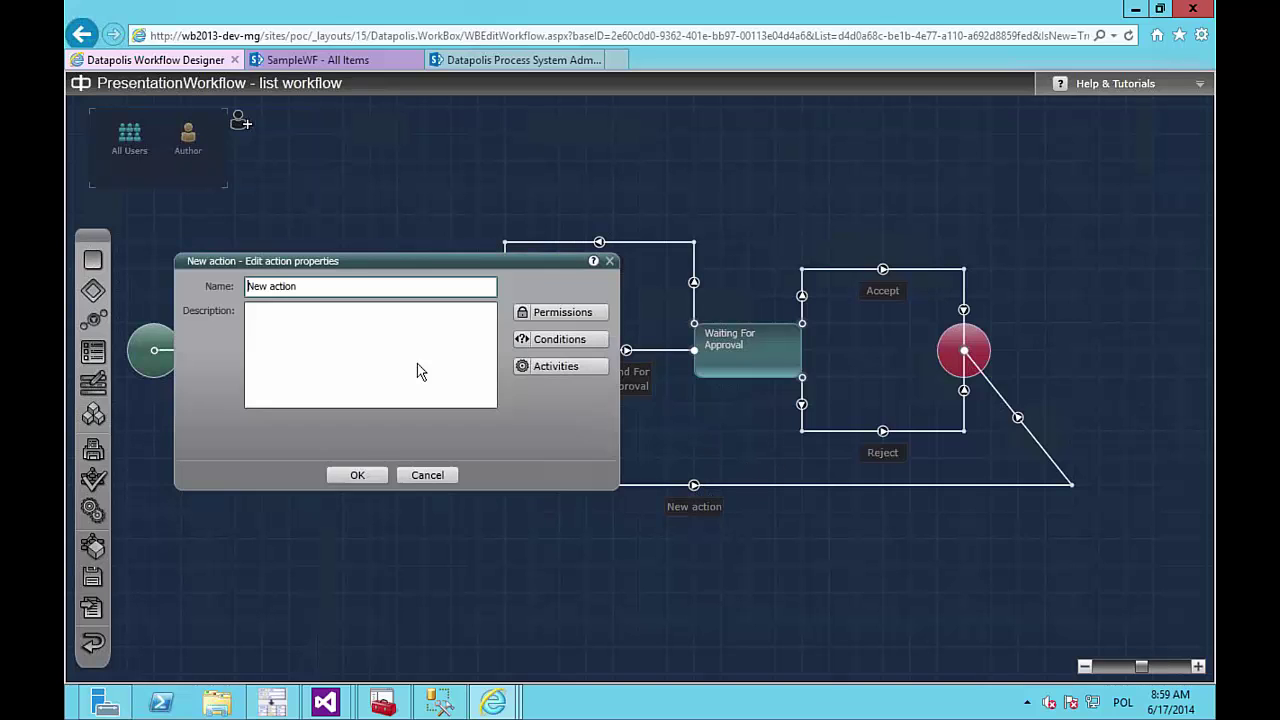
{"action": "left_click_drag", "start_coordinate": [300, 287], "coordinate": [233, 292]}
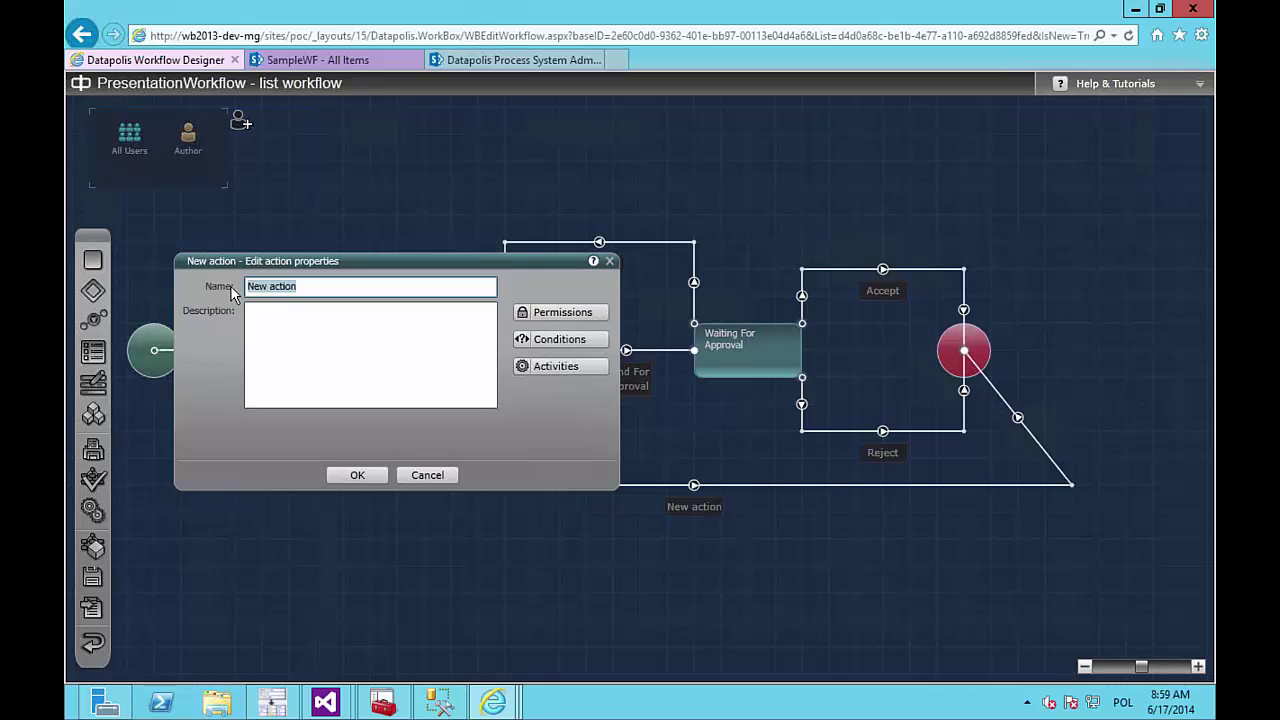
{"action": "type", "text": "Autoamatic"}
{"action": "key", "text": "Return"}
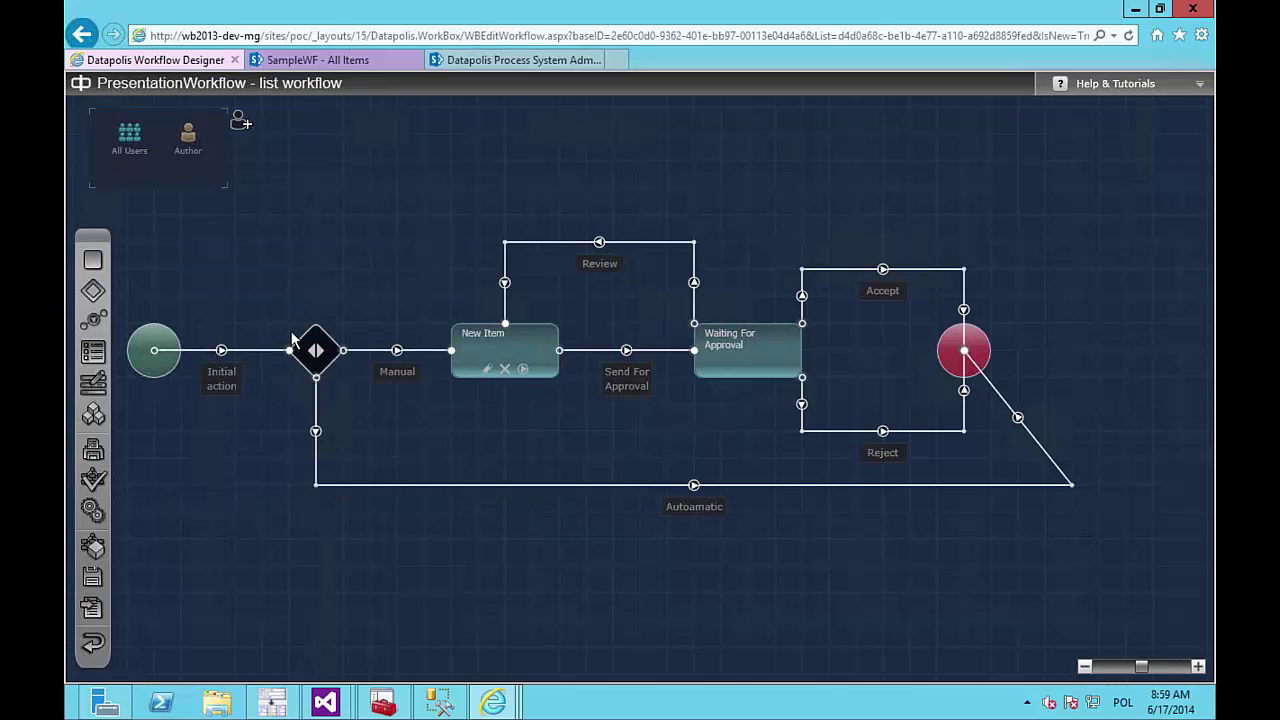
Step: In the decision's path, add an execution condition to the Autoamatic action, using a new lookup to the current item's Title
{"action": "double_click", "coordinate": [313, 352]}
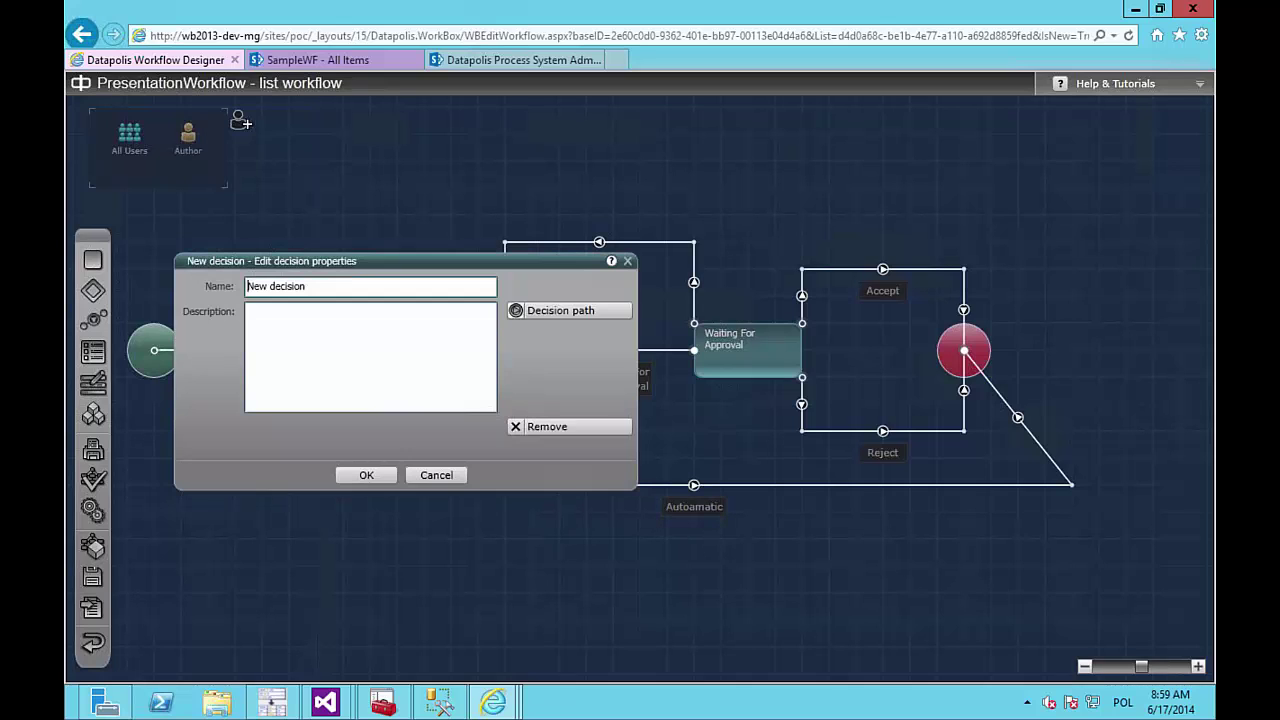
{"action": "left_click", "coordinate": [570, 309]}
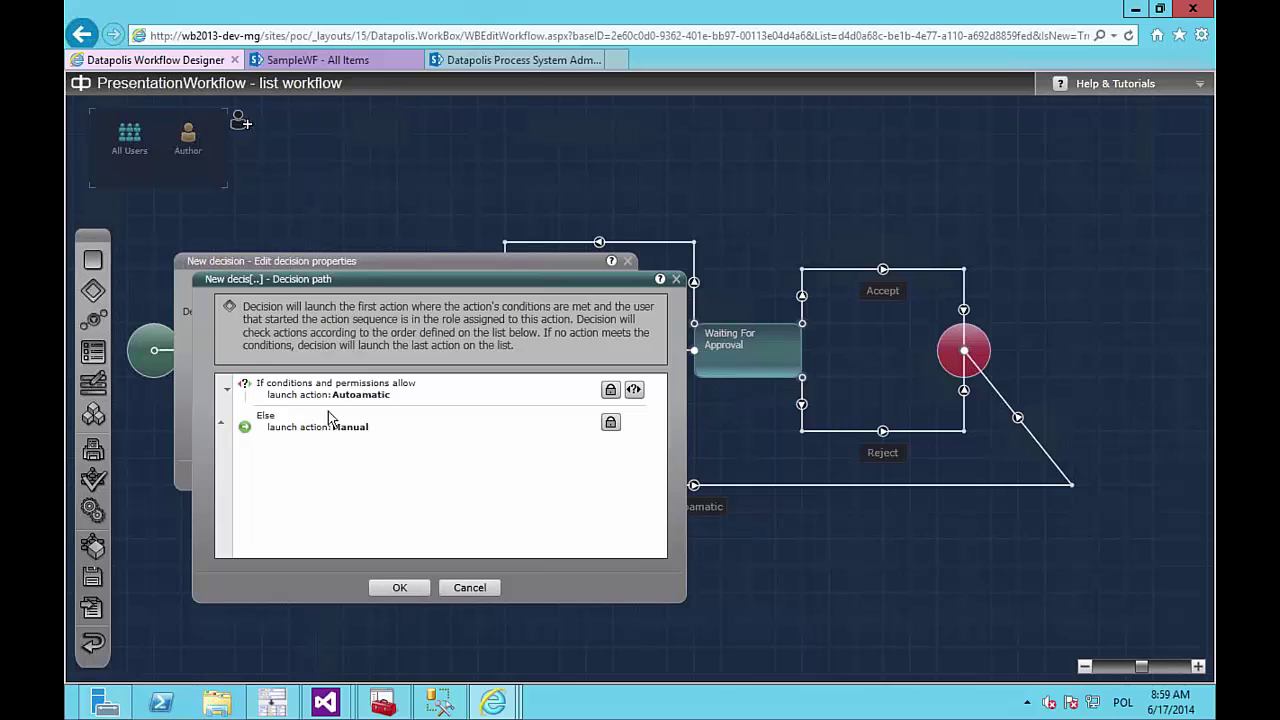
{"action": "left_click", "coordinate": [634, 389]}
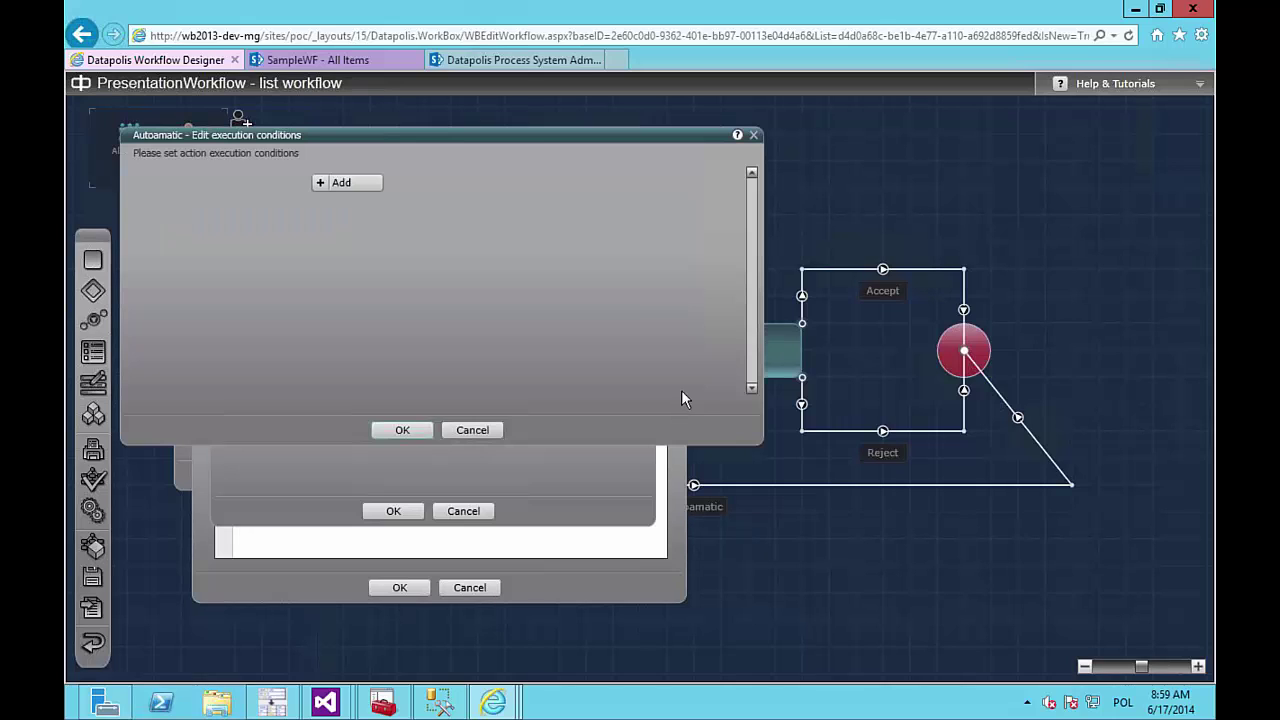
{"action": "left_click", "coordinate": [332, 181]}
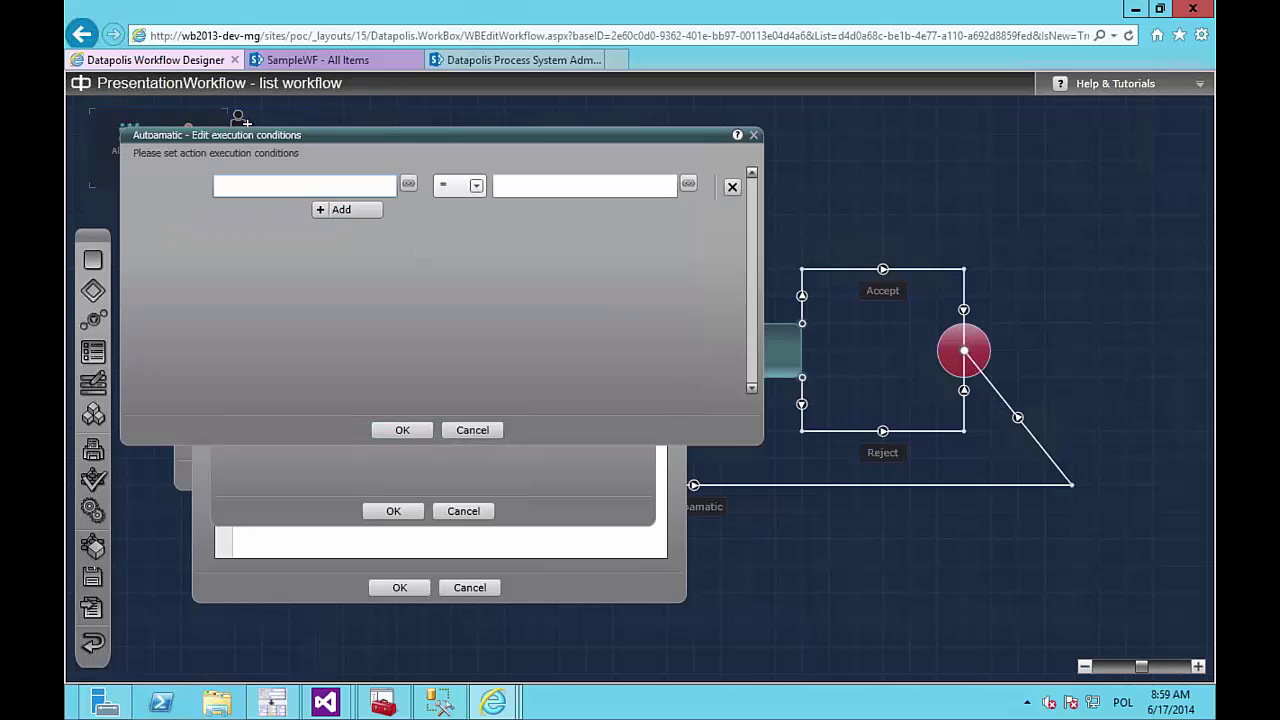
{"action": "left_click", "coordinate": [409, 184]}
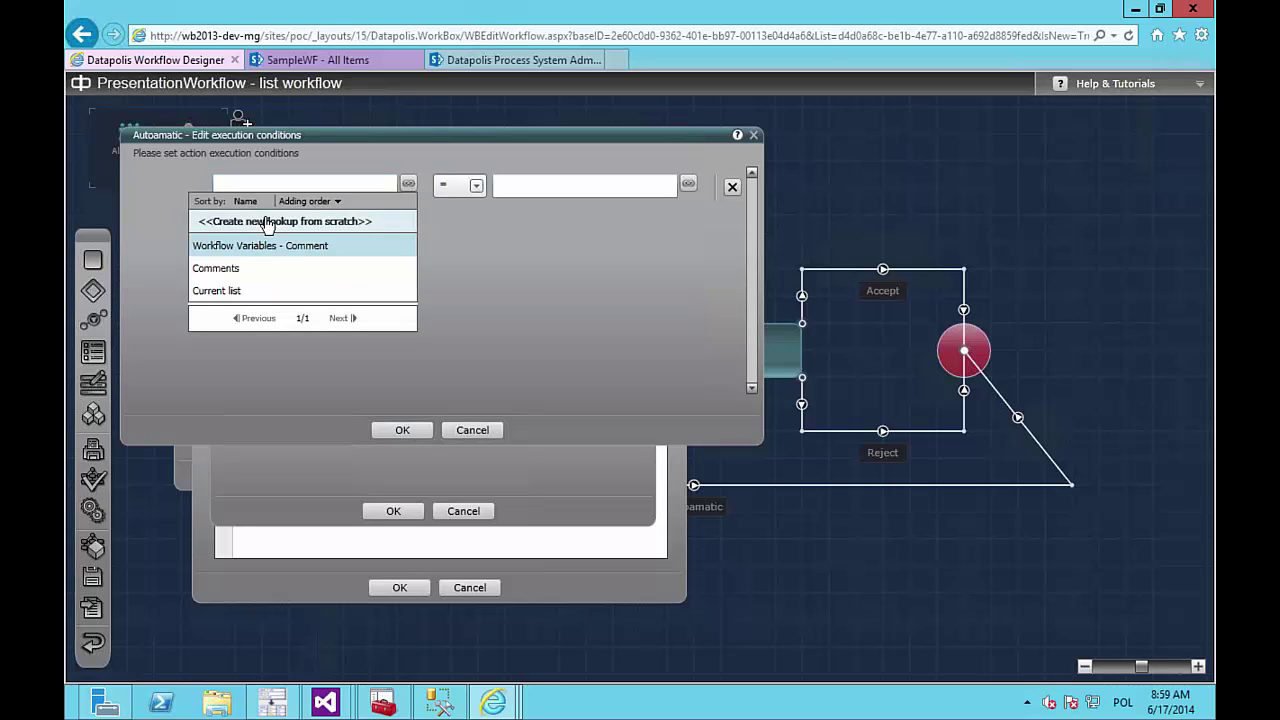
{"action": "left_click", "coordinate": [268, 221]}
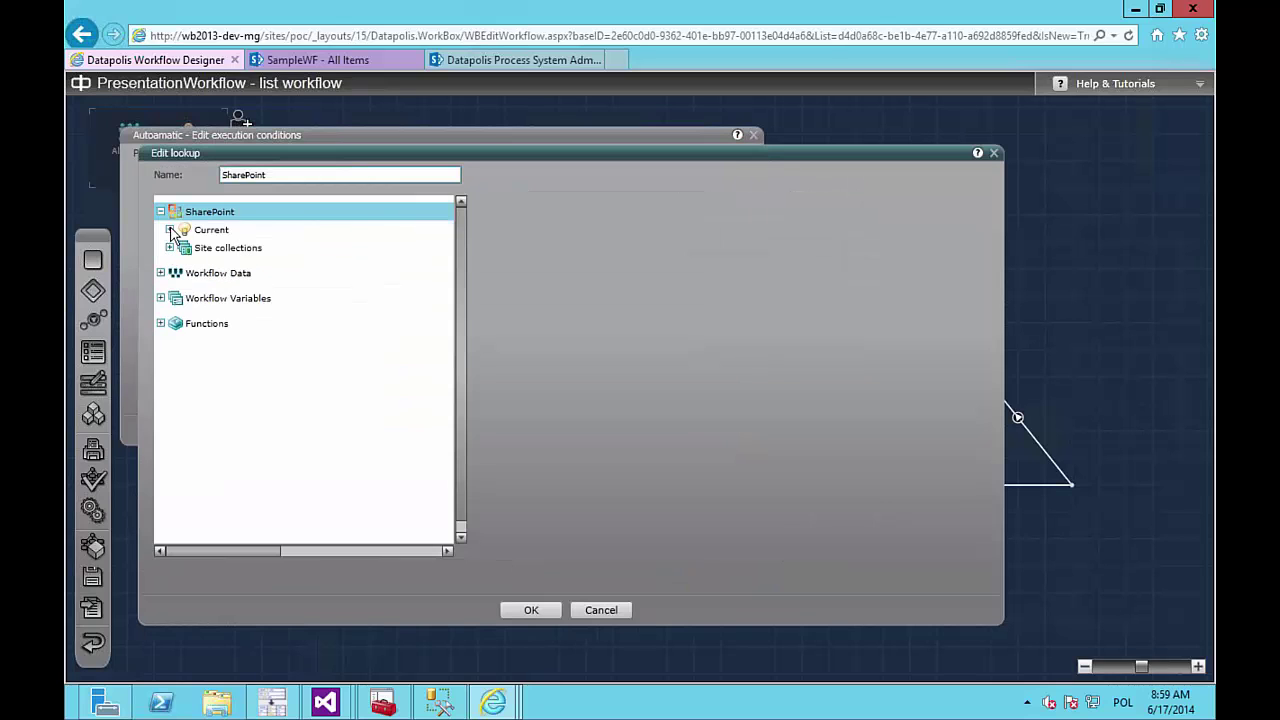
{"action": "left_click", "coordinate": [172, 232]}
{"action": "left_click", "coordinate": [186, 249]}
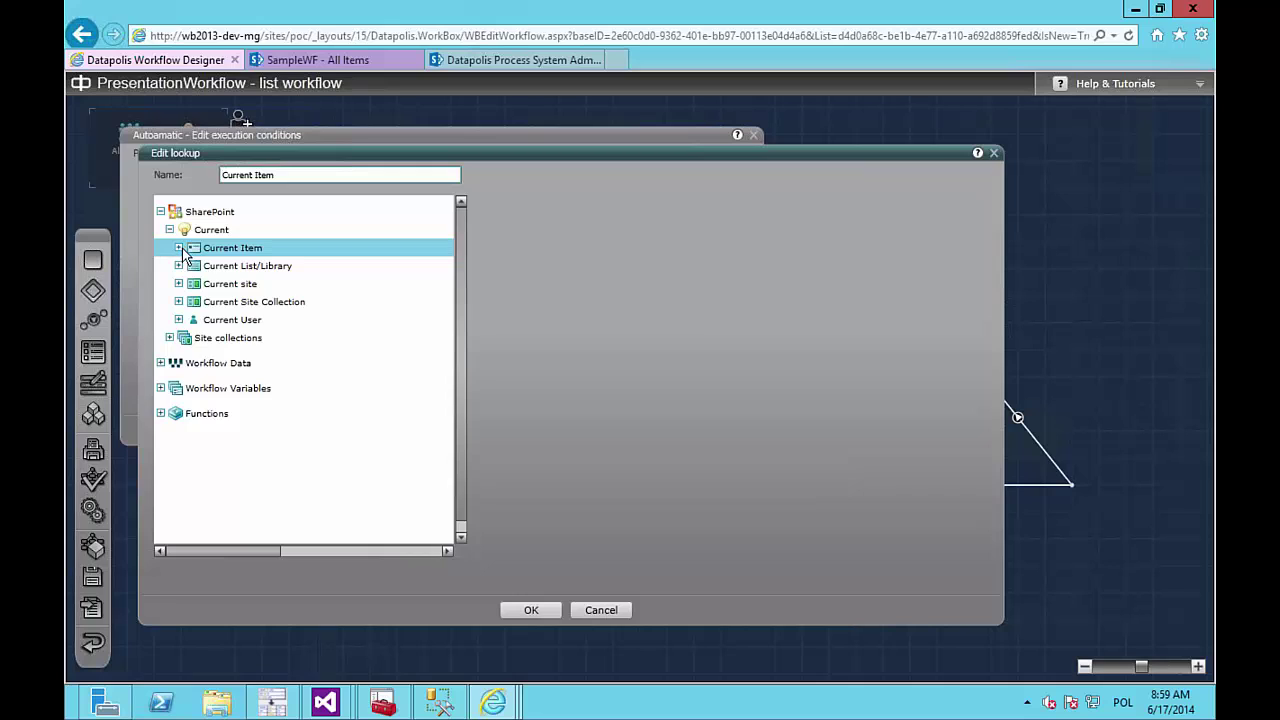
{"action": "left_click", "coordinate": [179, 248]}
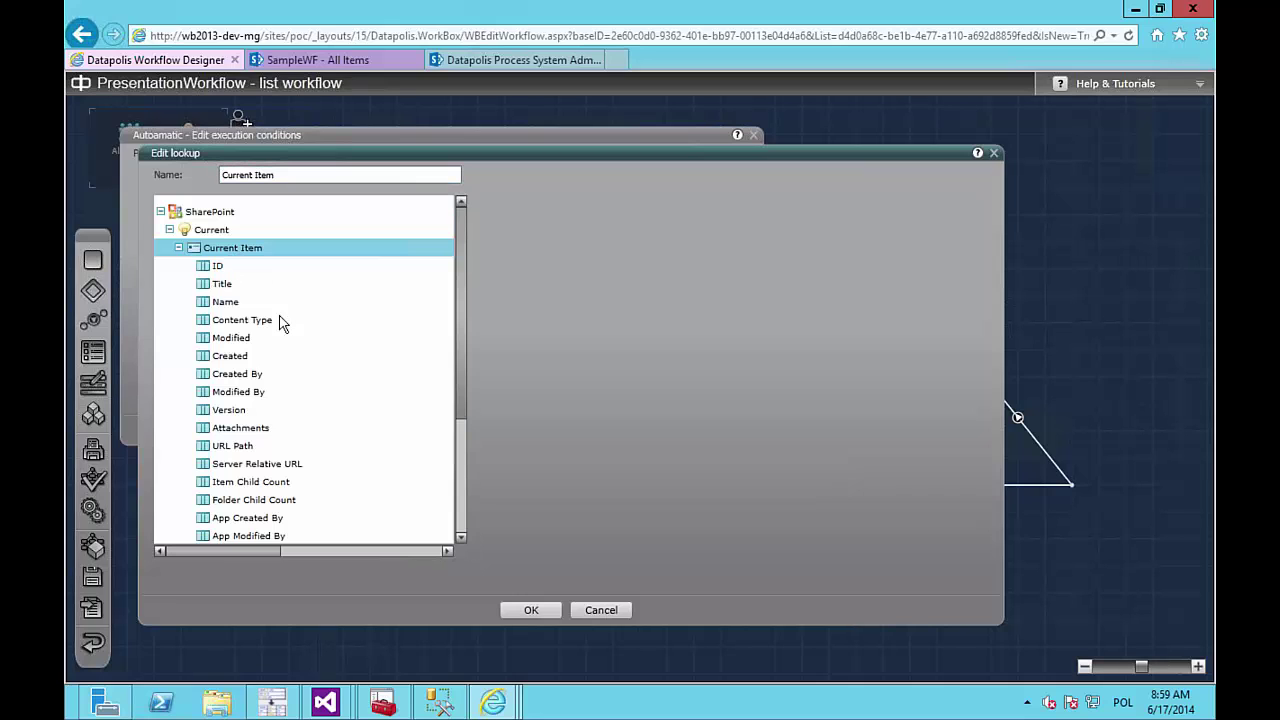
{"action": "left_click", "coordinate": [222, 285]}
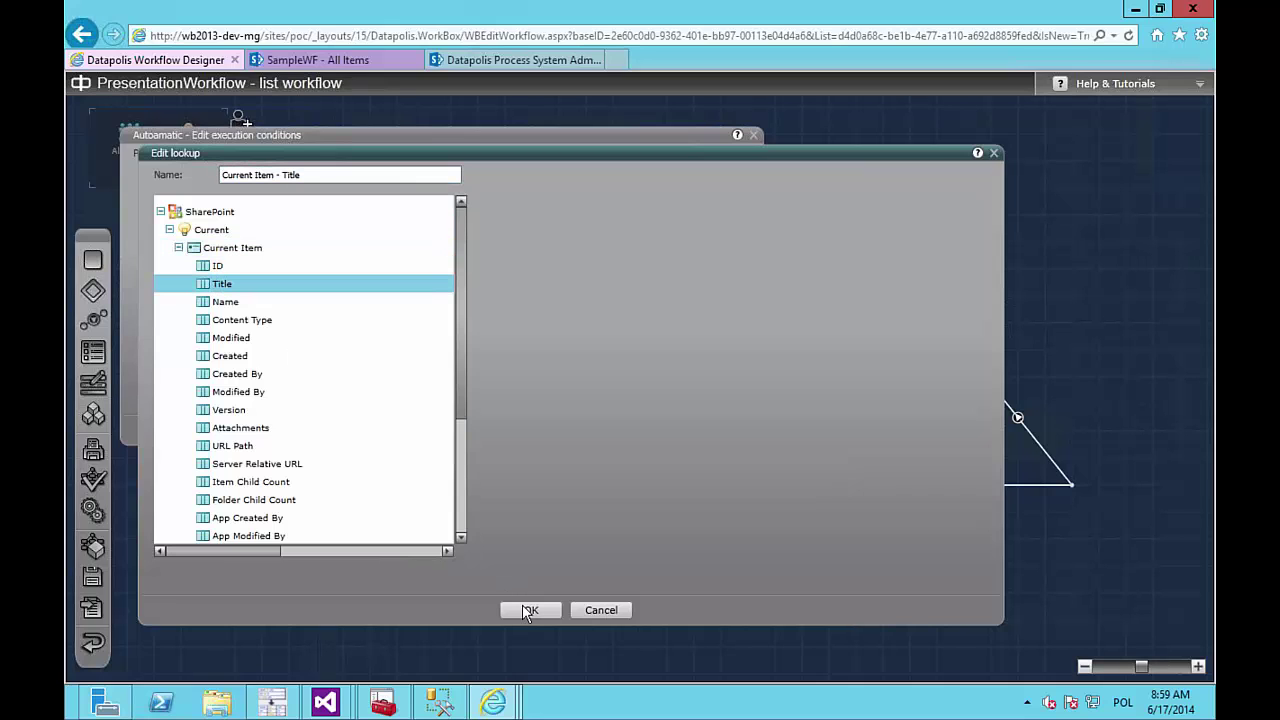
{"action": "left_click", "coordinate": [530, 610]}
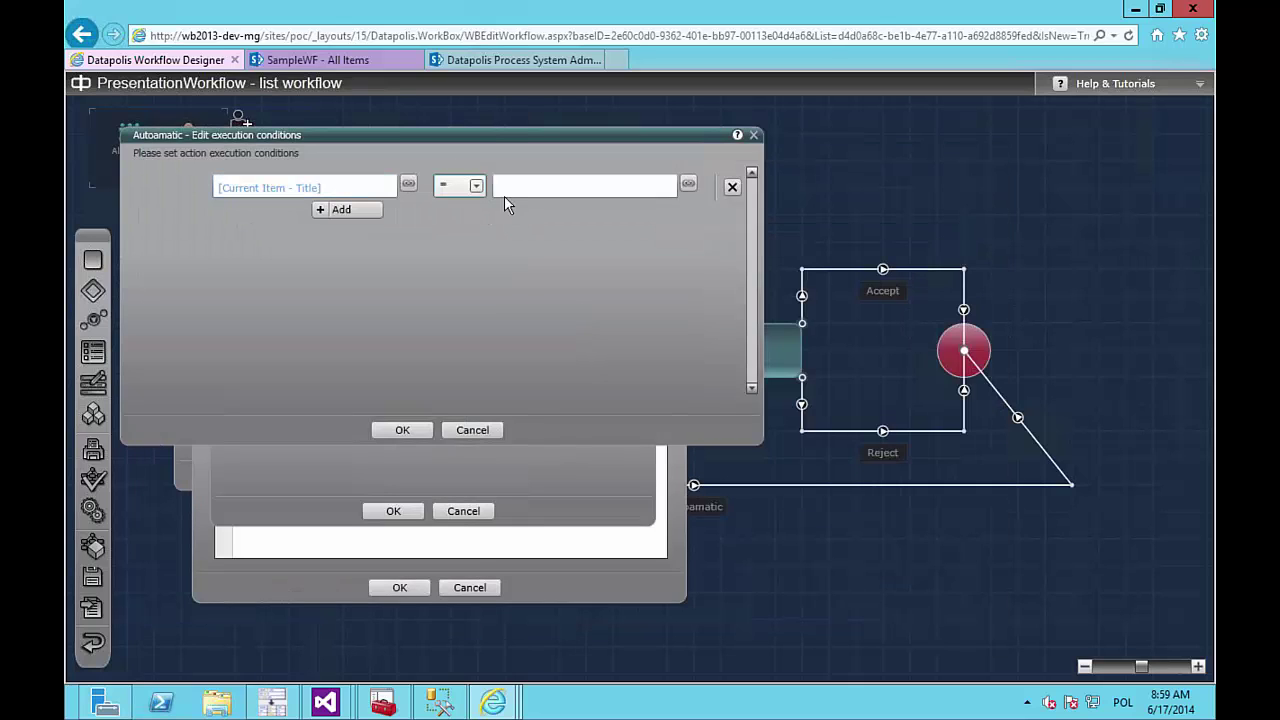
Step: Make the condition require that the title Contains "Automatic", and accept the condition, action, decision path and decision settings
{"action": "left_click", "coordinate": [476, 186]}
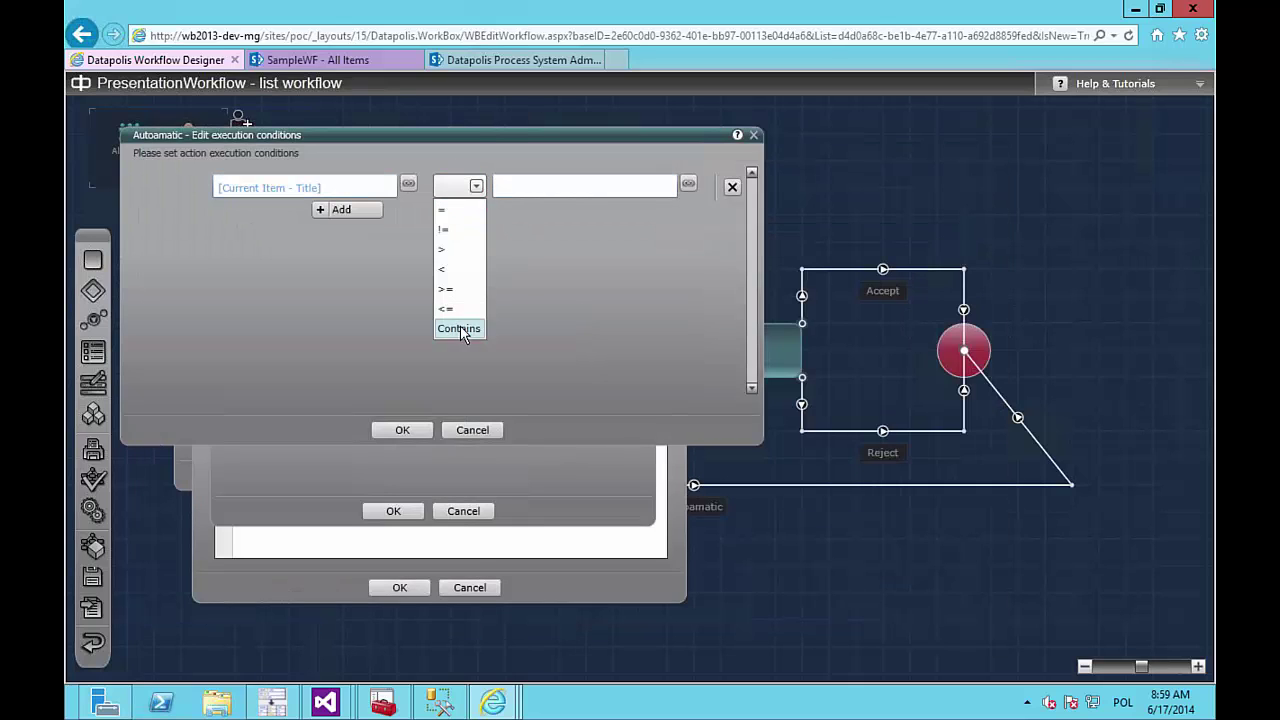
{"action": "left_click", "coordinate": [462, 331]}
{"action": "left_click", "coordinate": [540, 187]}
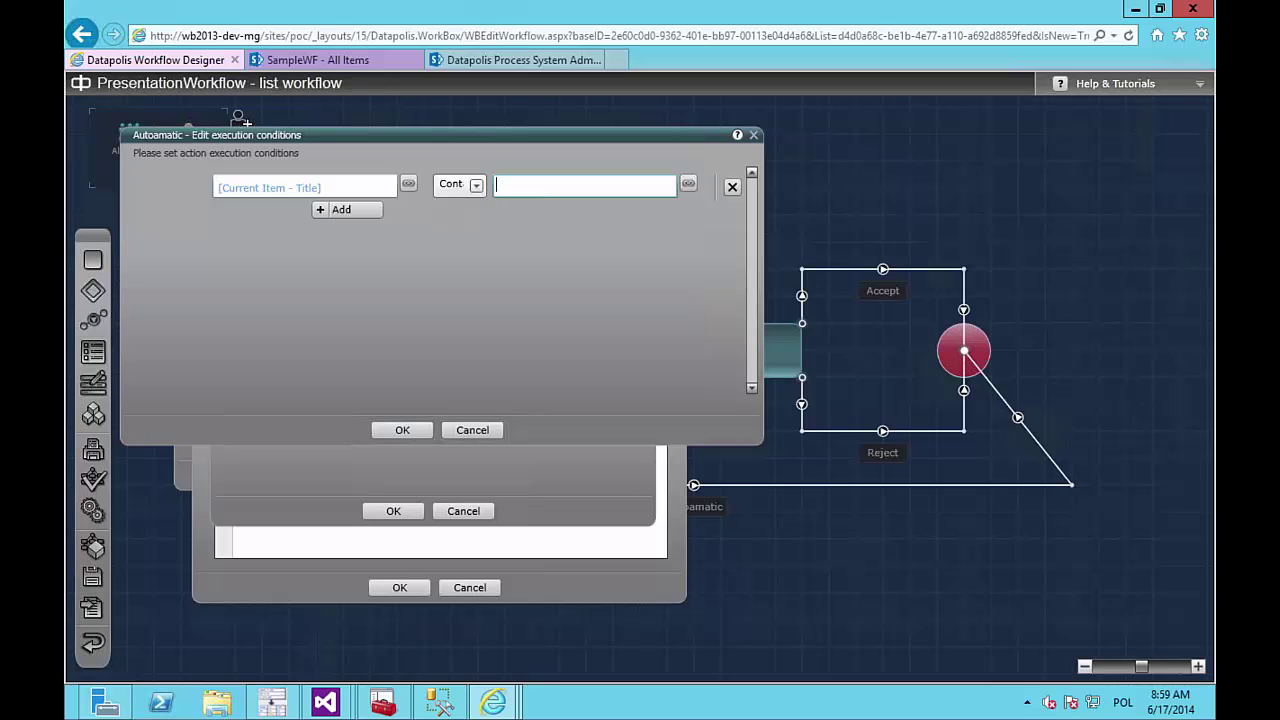
{"action": "type", "text": "Automatic"}
{"action": "key", "text": "Return"}
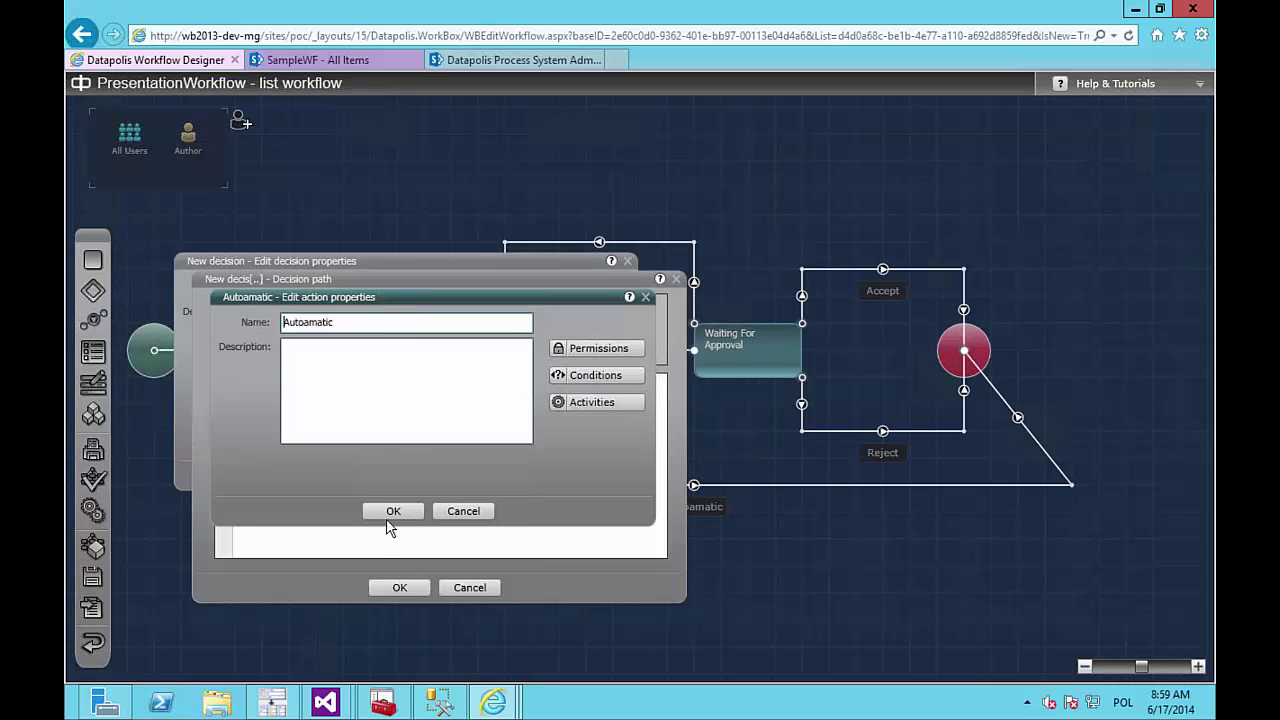
{"action": "left_click", "coordinate": [412, 516]}
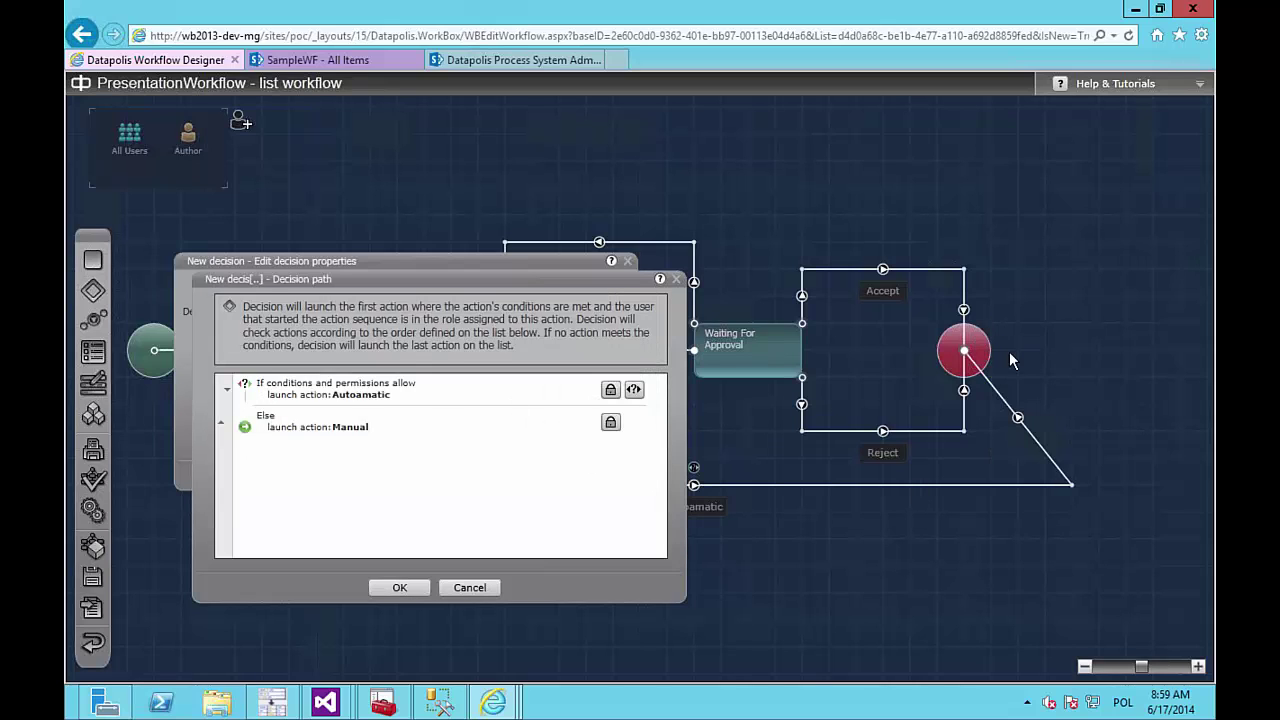
{"action": "left_click", "coordinate": [401, 588]}
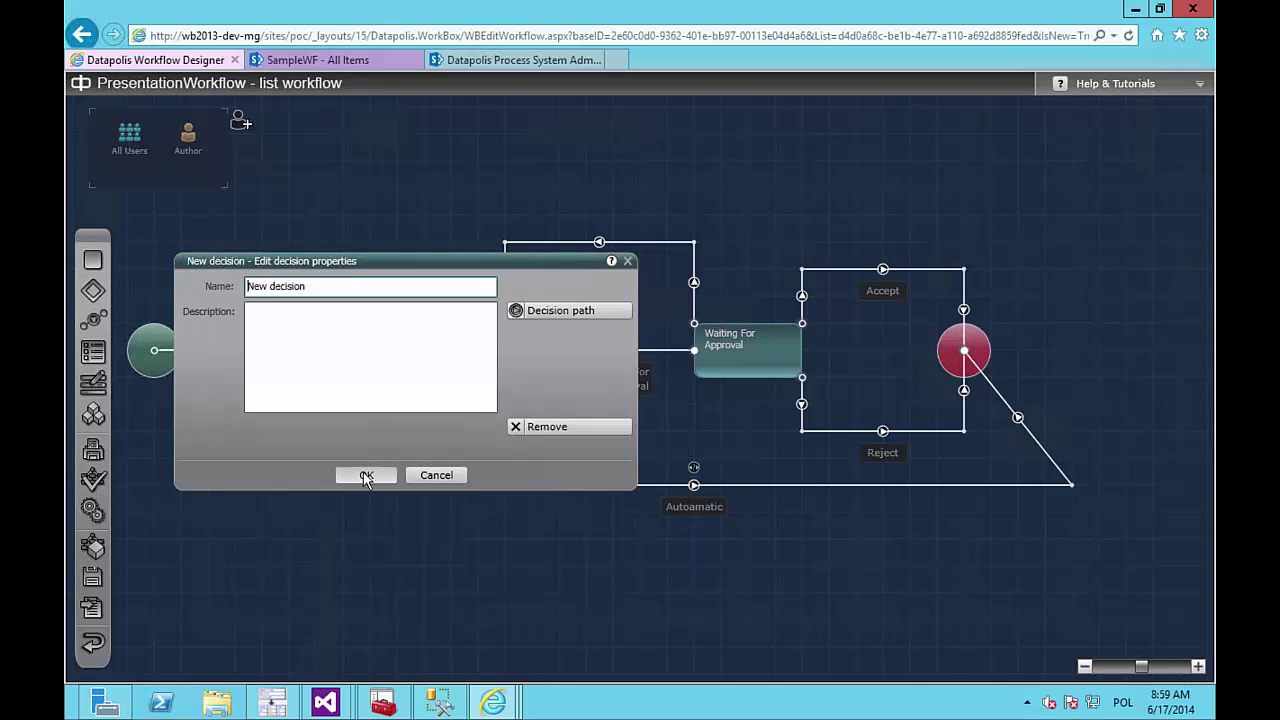
{"action": "left_click", "coordinate": [363, 473]}
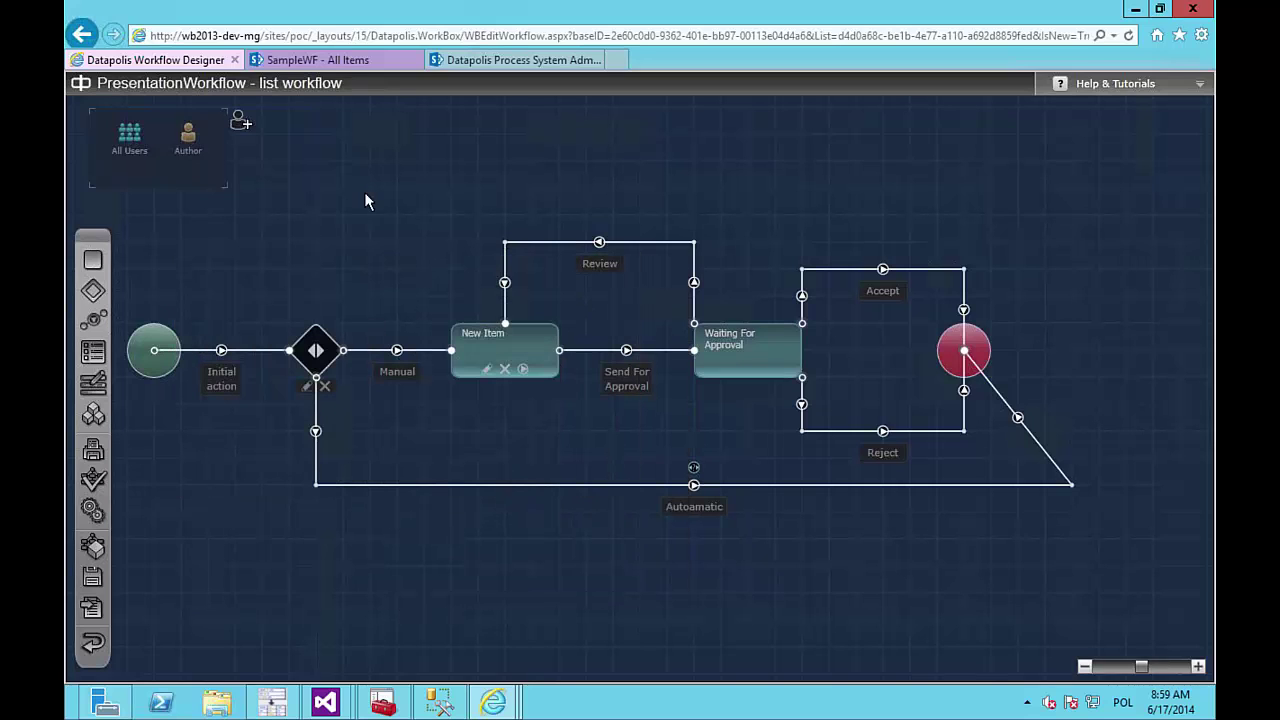
Step: Set the red end state's custom name for the Accept action to Accepted
{"action": "mouse_move", "coordinate": [786, 378]}
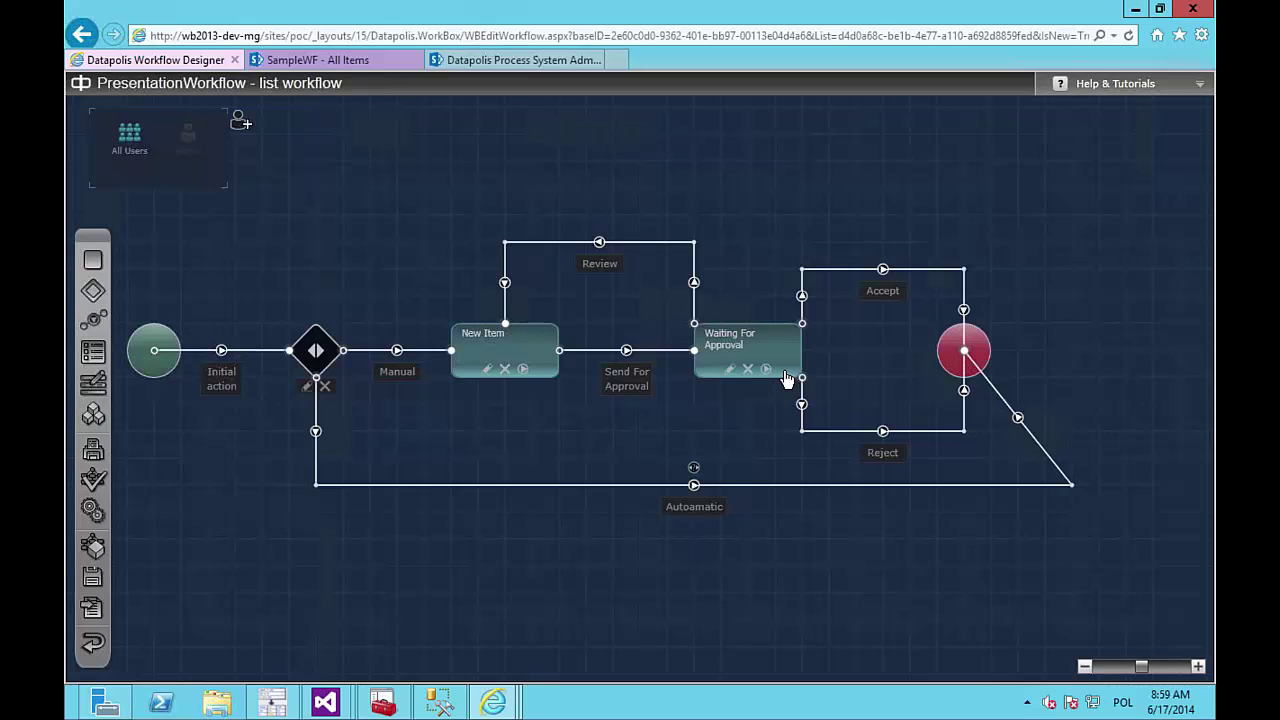
{"action": "double_click", "coordinate": [976, 351]}
{"action": "left_click", "coordinate": [488, 366]}
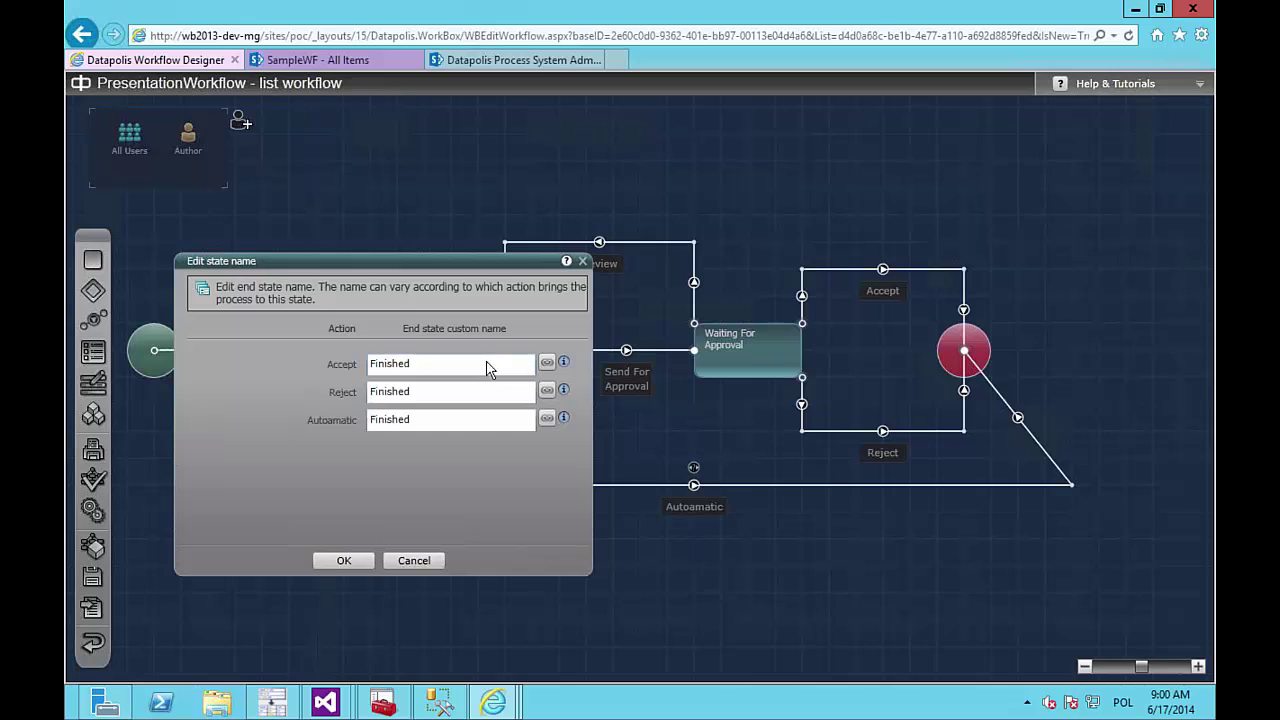
{"action": "key", "text": "ctrl+a"}
{"action": "type", "text": "Accepted"}
{"action": "key", "text": "Tab"}
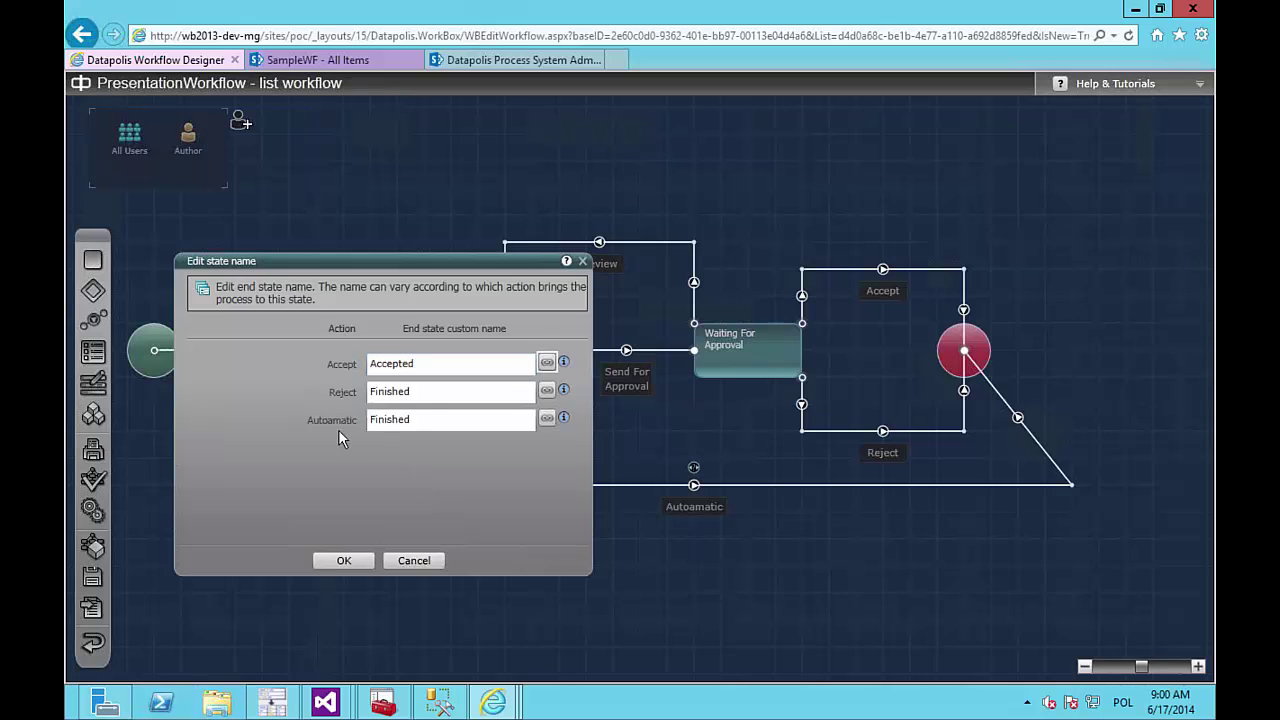
Step: Set the end state's custom name for the Reject action to Rejected, then recheck and accept the end state names
{"action": "left_click", "coordinate": [440, 388]}
{"action": "key", "text": "Tab"}
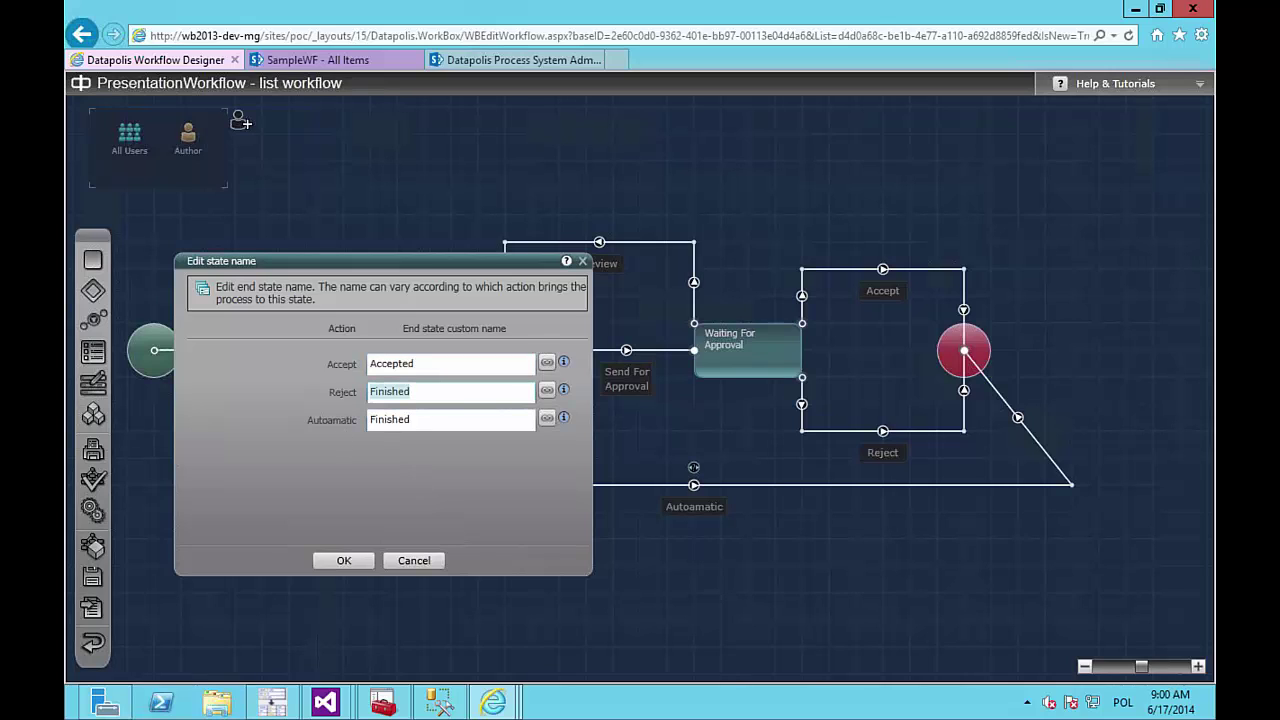
{"action": "type", "text": "Rejected"}
{"action": "key", "text": "Return"}
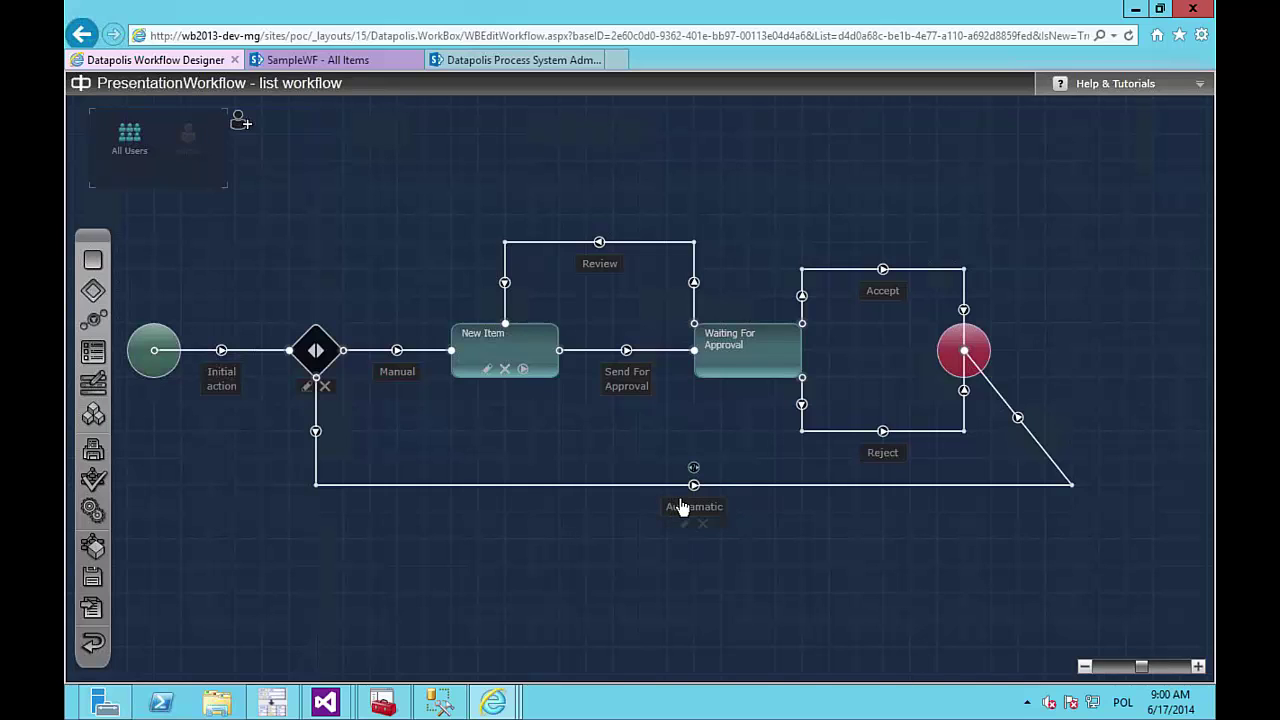
{"action": "mouse_move", "coordinate": [688, 497]}
{"action": "double_click", "coordinate": [977, 350]}
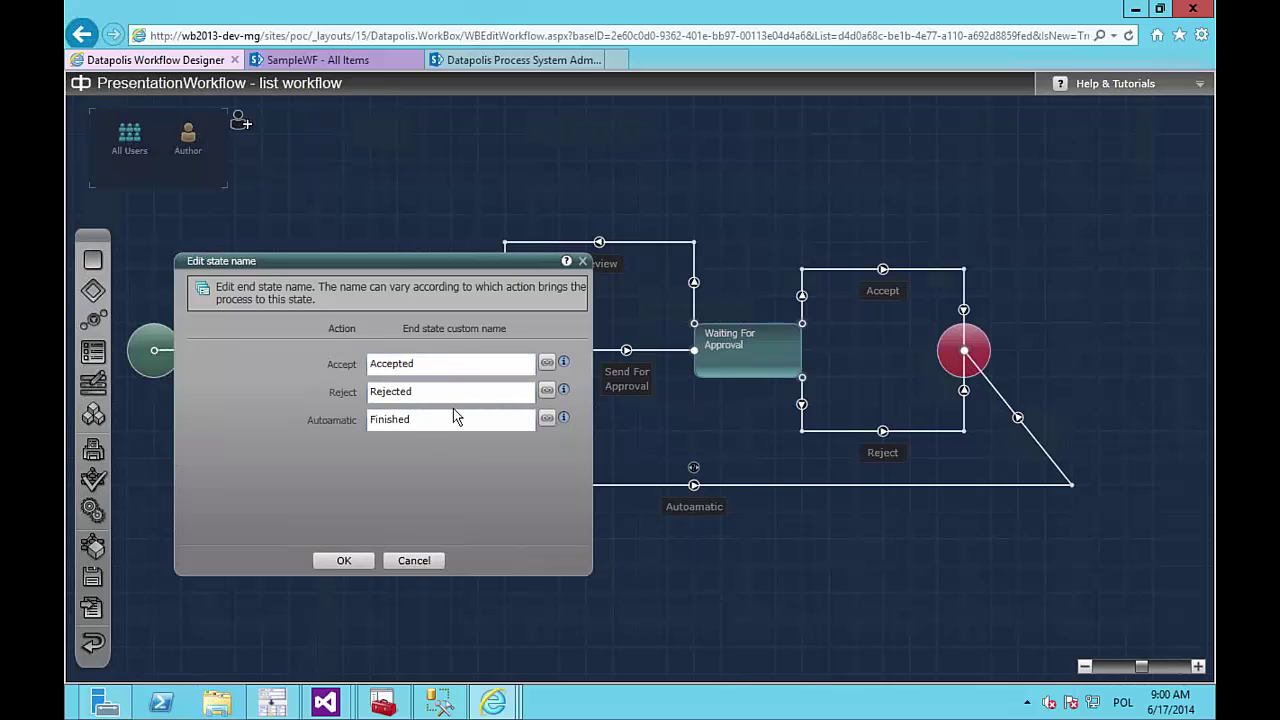
{"action": "left_click", "coordinate": [355, 563]}
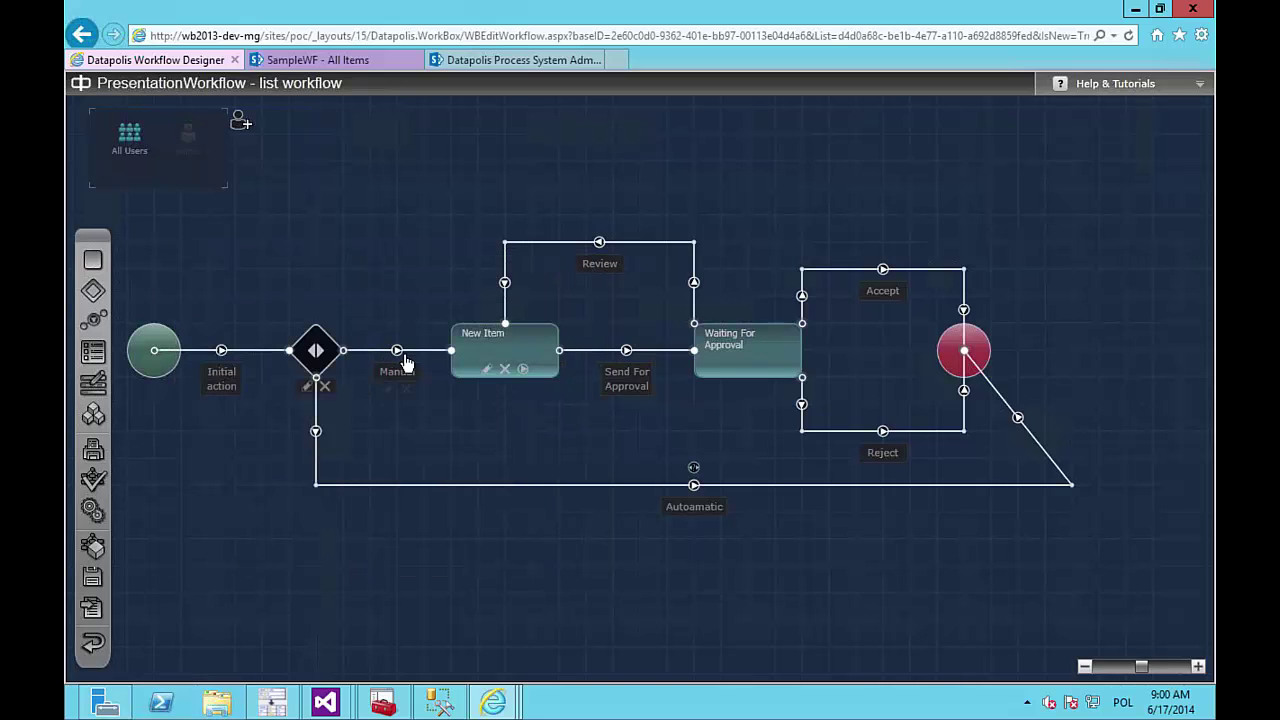
Step: Set the Send For Approval action to No Launch Form and accept its properties
{"action": "double_click", "coordinate": [609, 360]}
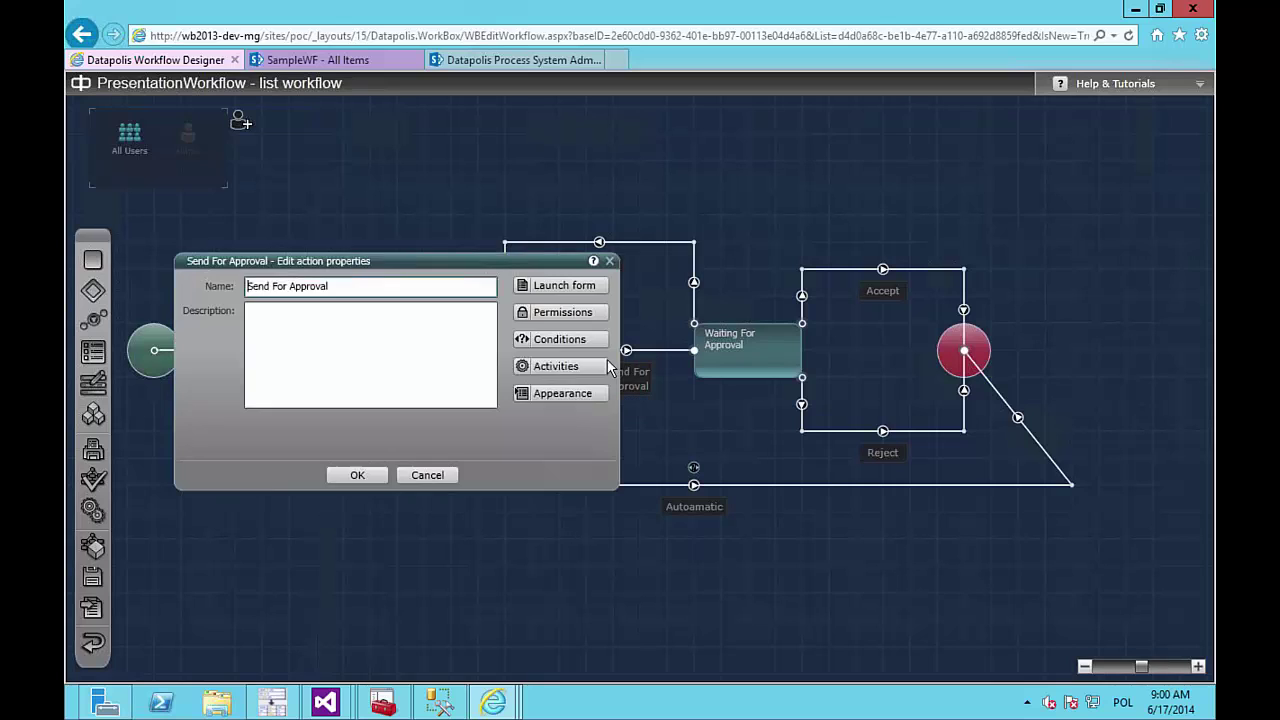
{"action": "left_click", "coordinate": [569, 288]}
{"action": "left_click", "coordinate": [379, 169]}
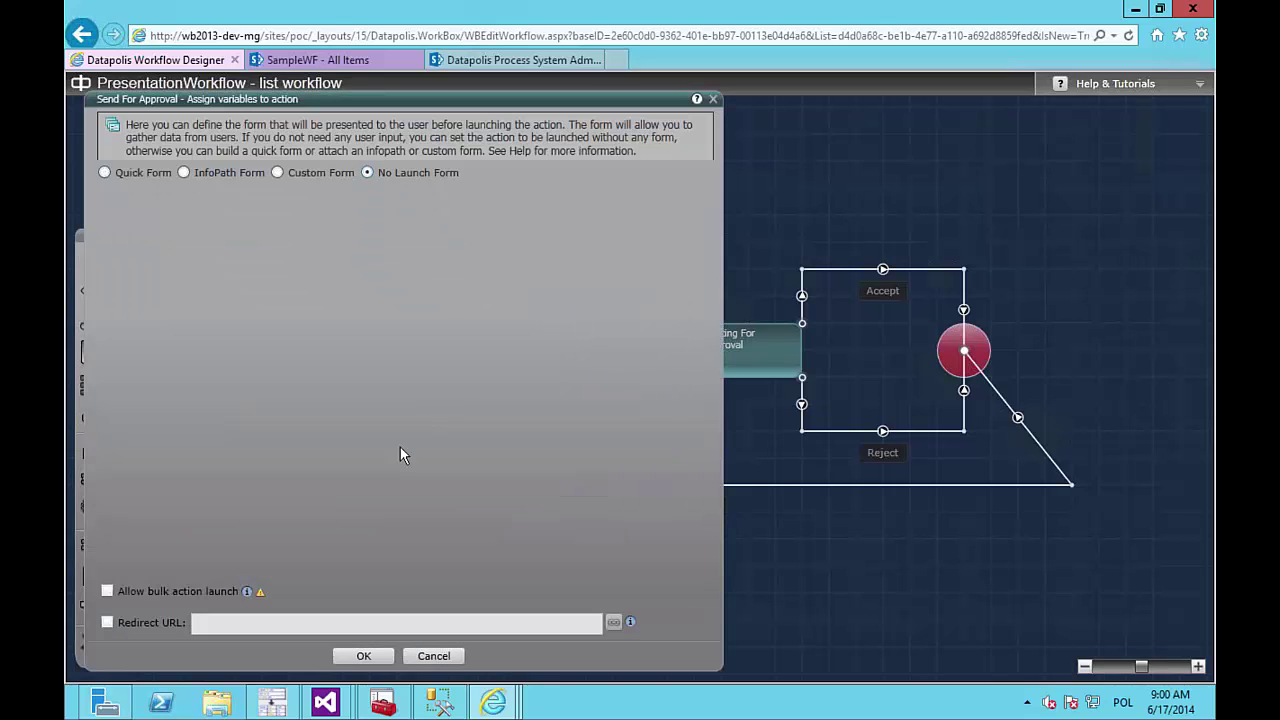
{"action": "left_click", "coordinate": [357, 656]}
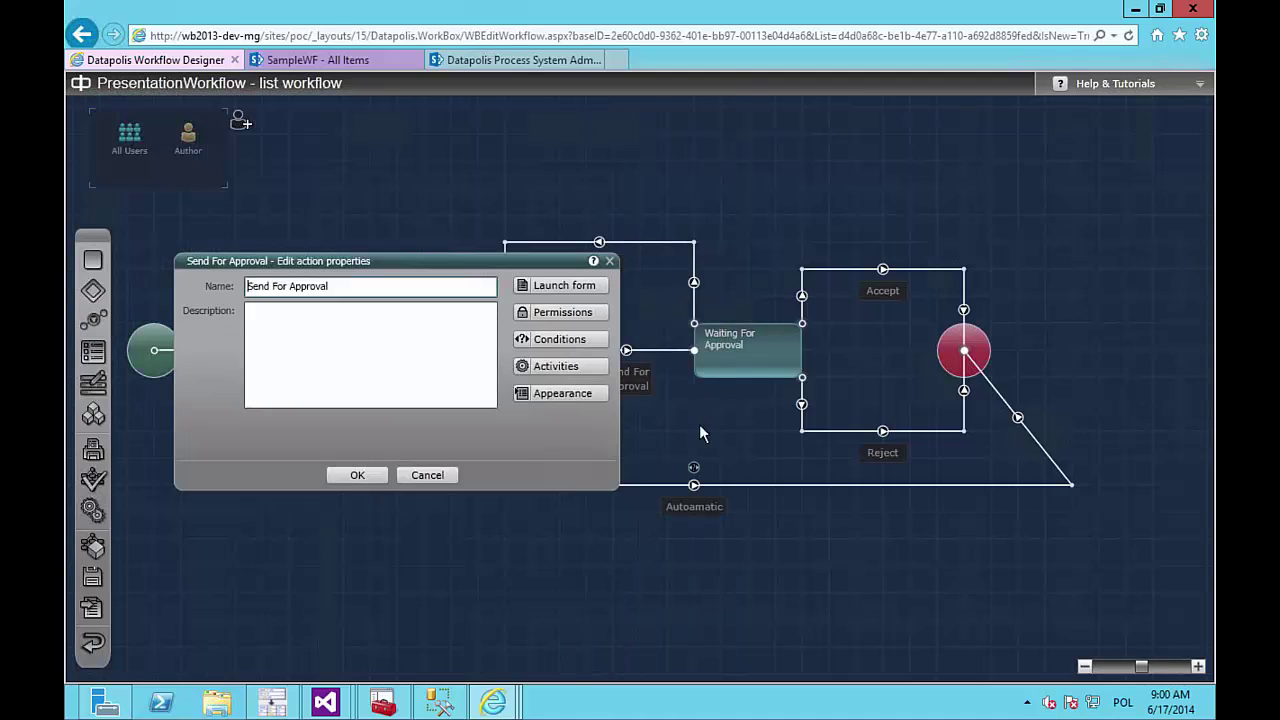
{"action": "left_click", "coordinate": [349, 480]}
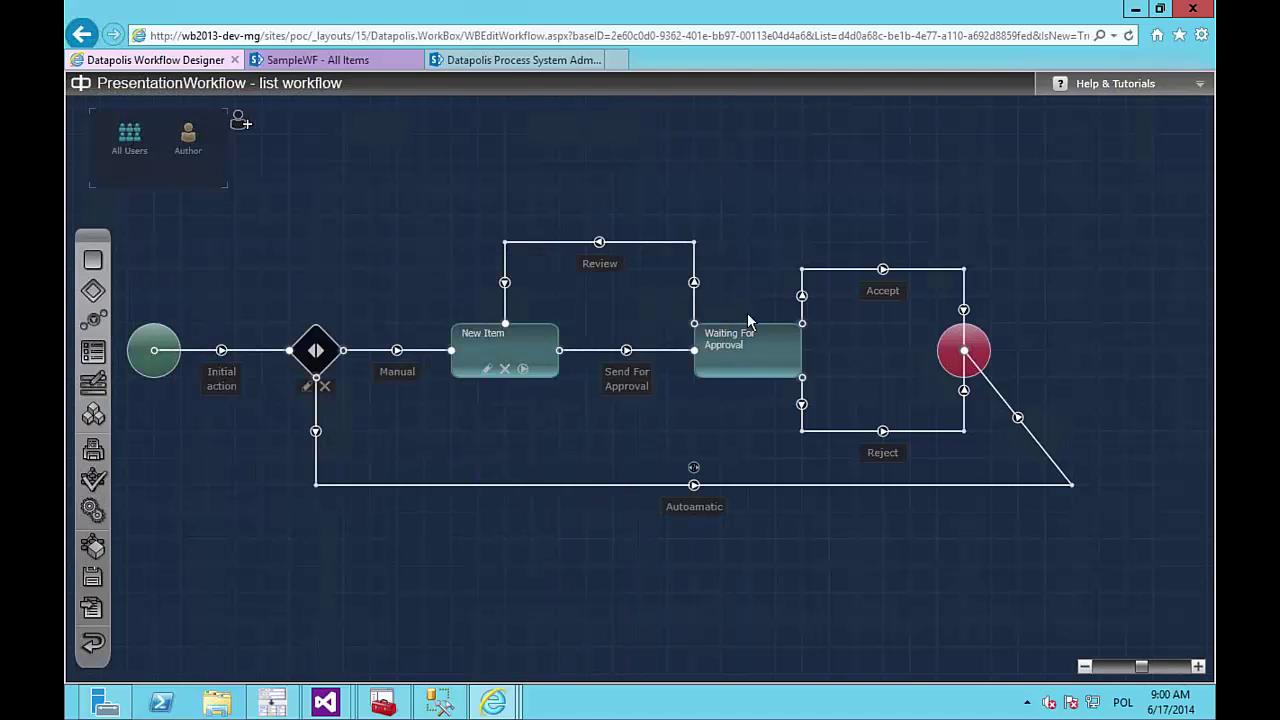
{"action": "double_click", "coordinate": [883, 270]}
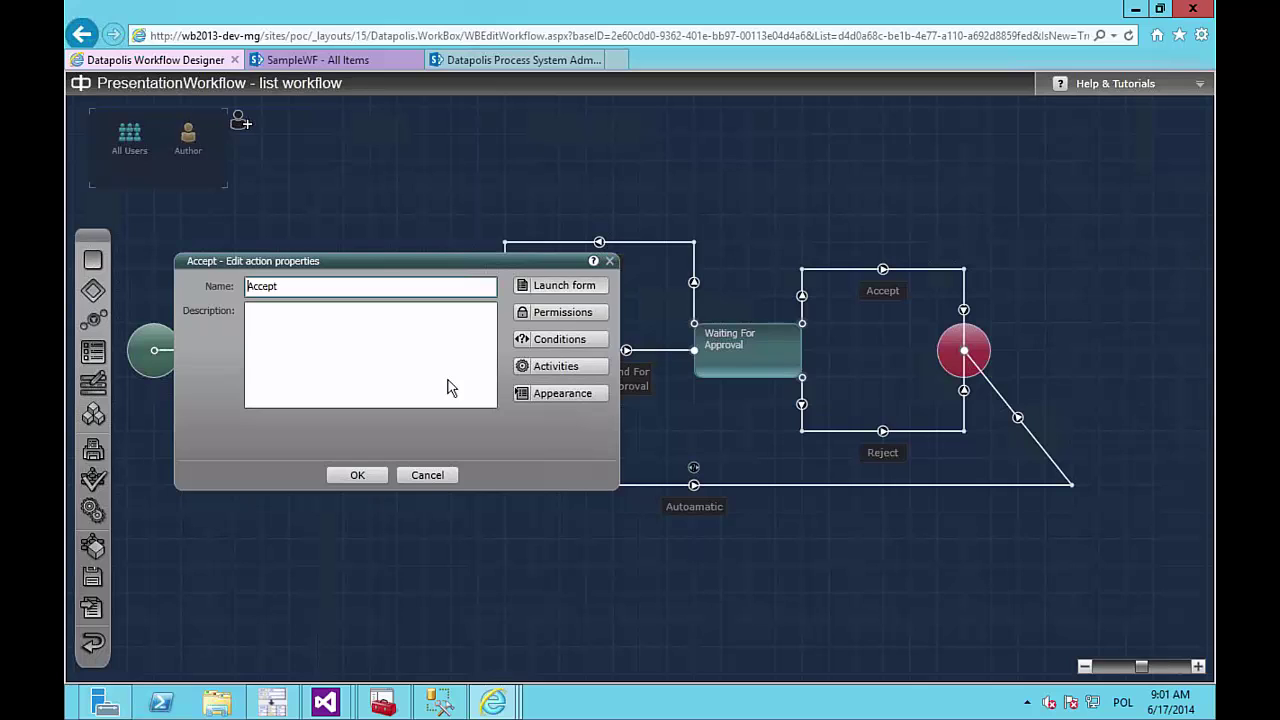
{"action": "left_click", "coordinate": [427, 476]}
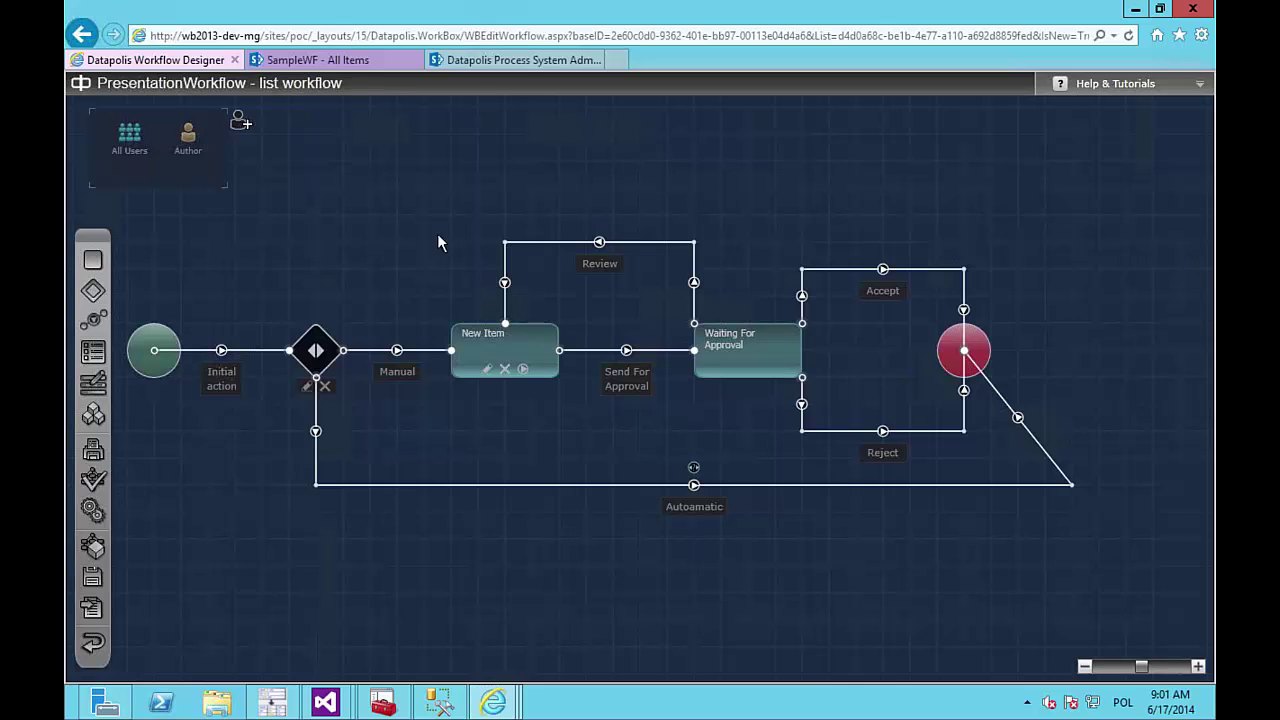
{"action": "left_click_drag", "start_coordinate": [437, 243], "coordinate": [484, 276]}
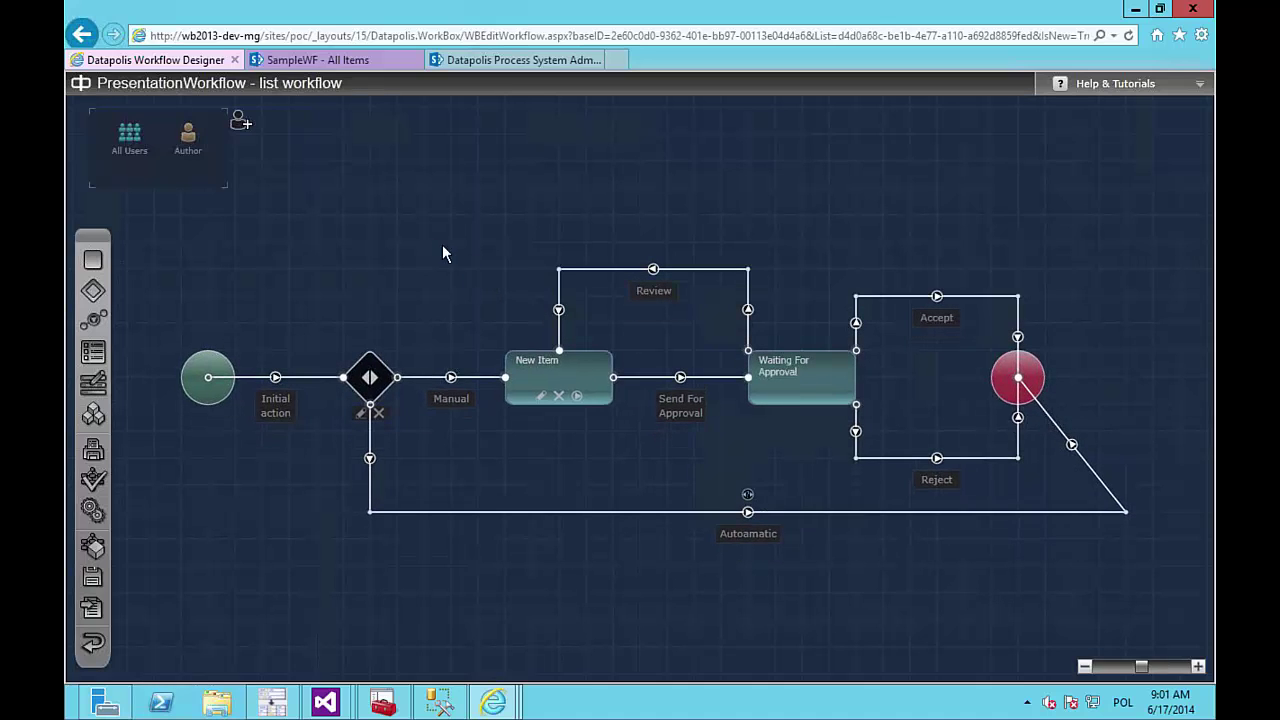
Step: Add a new workflow role named Approver, keeping its default icon and members
{"action": "left_click", "coordinate": [240, 122]}
{"action": "left_click_drag", "start_coordinate": [365, 283], "coordinate": [213, 280]}
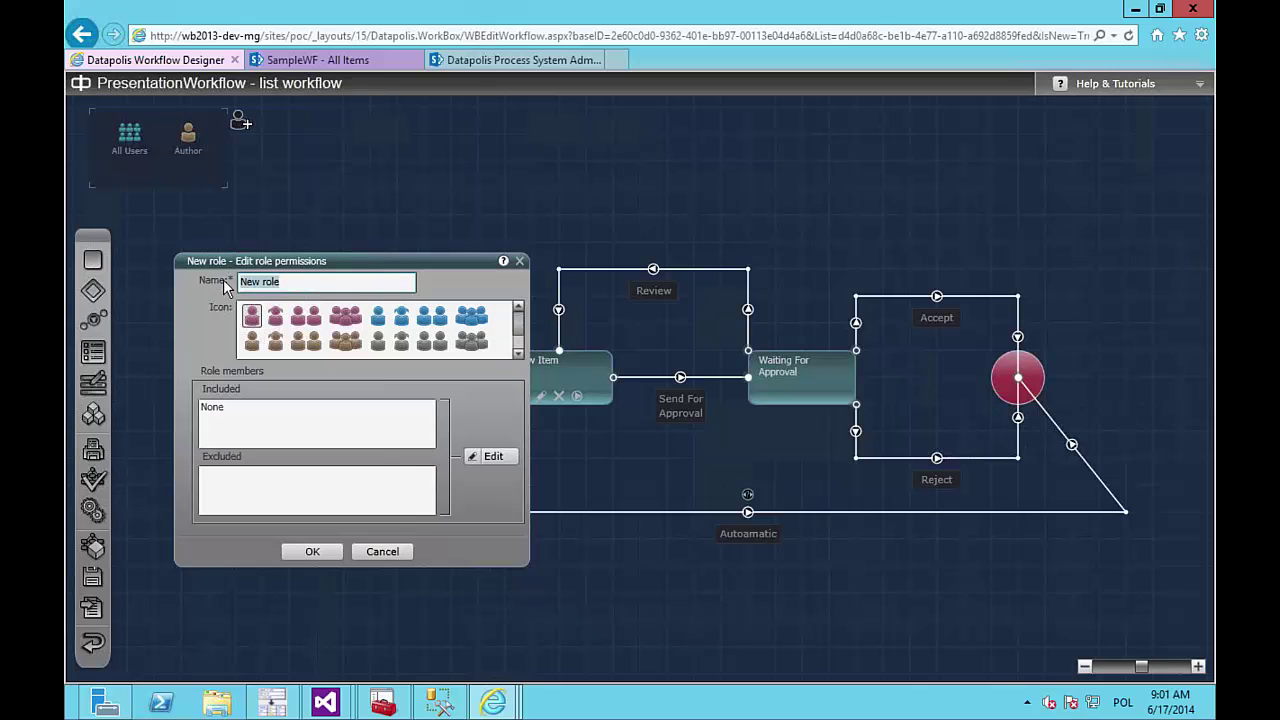
{"action": "type", "text": "Approver"}
{"action": "key", "text": "Return"}
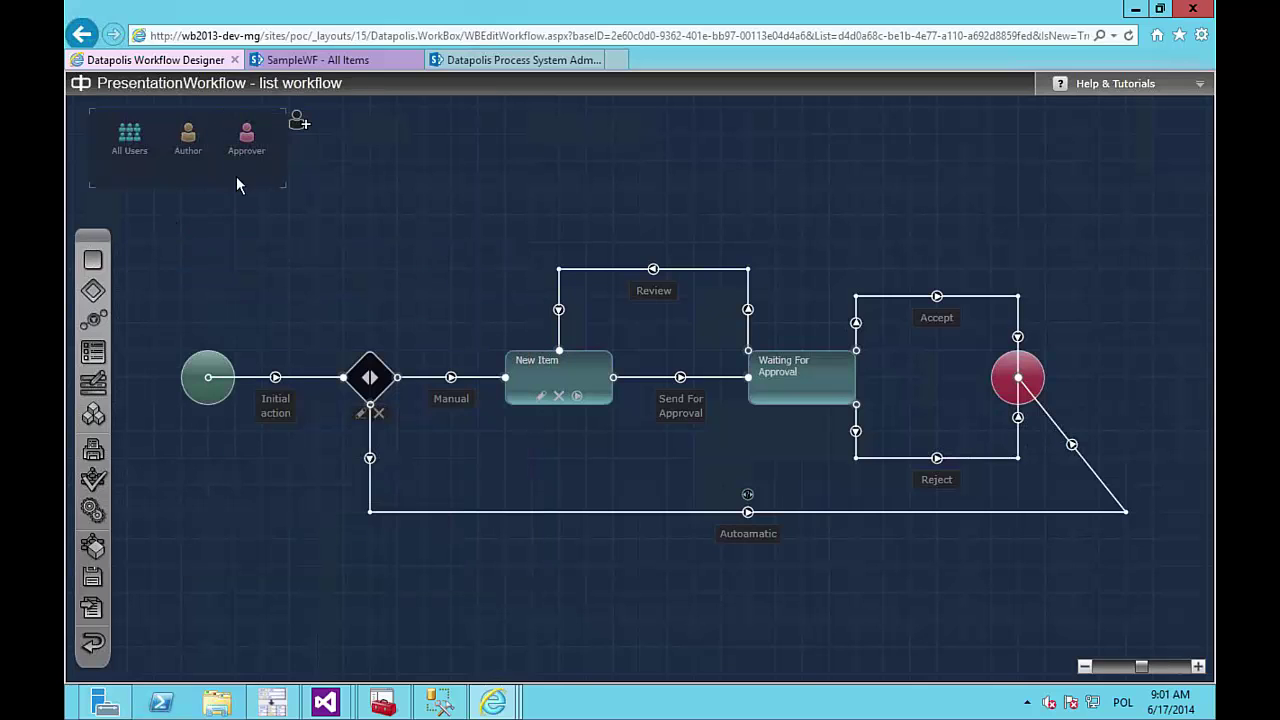
Step: Assign the Approver role to the Waiting For Approval state and also grant All Users permissions on the state's form
{"action": "left_click_drag", "start_coordinate": [246, 133], "coordinate": [794, 378]}
{"action": "double_click", "coordinate": [806, 370]}
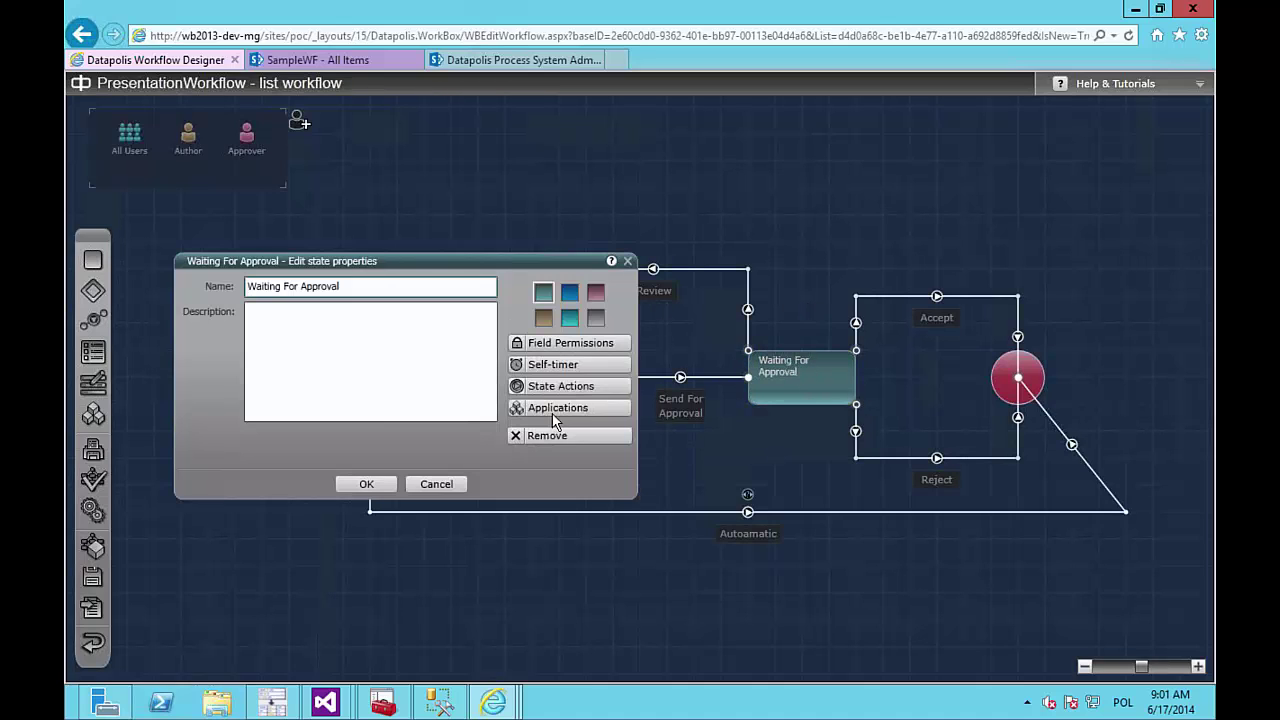
{"action": "left_click", "coordinate": [559, 346]}
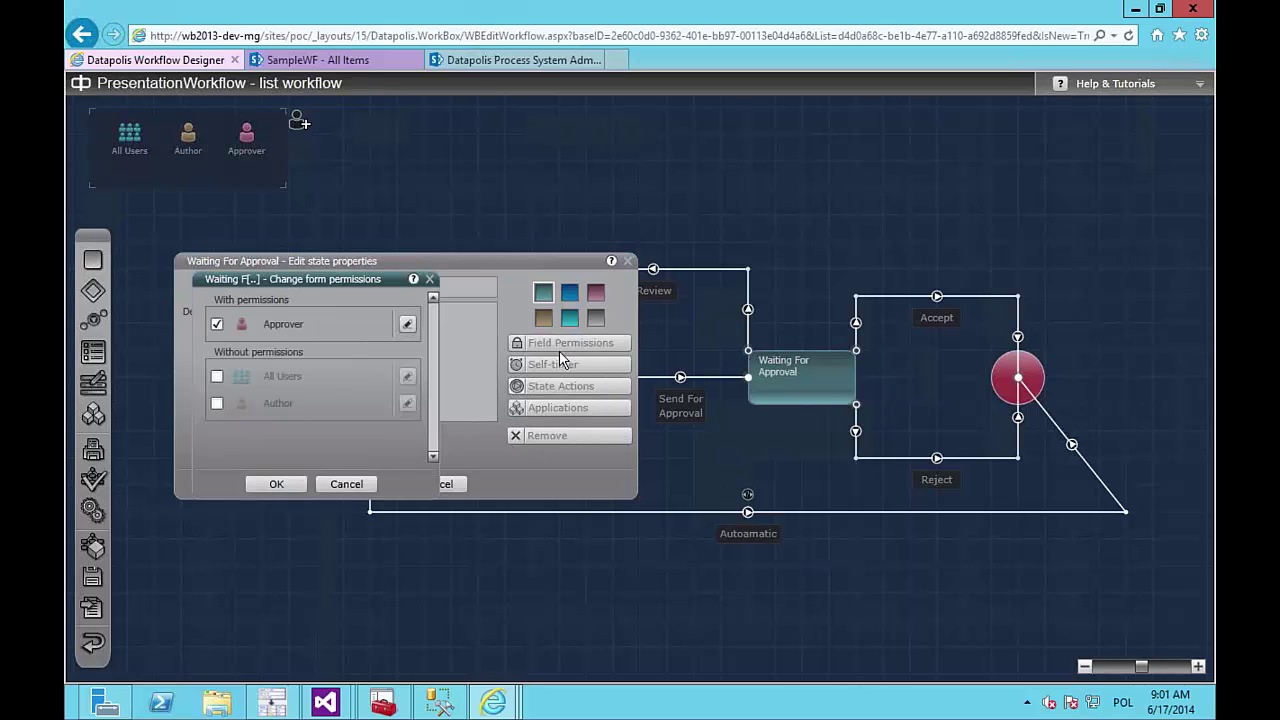
{"action": "left_click", "coordinate": [407, 325]}
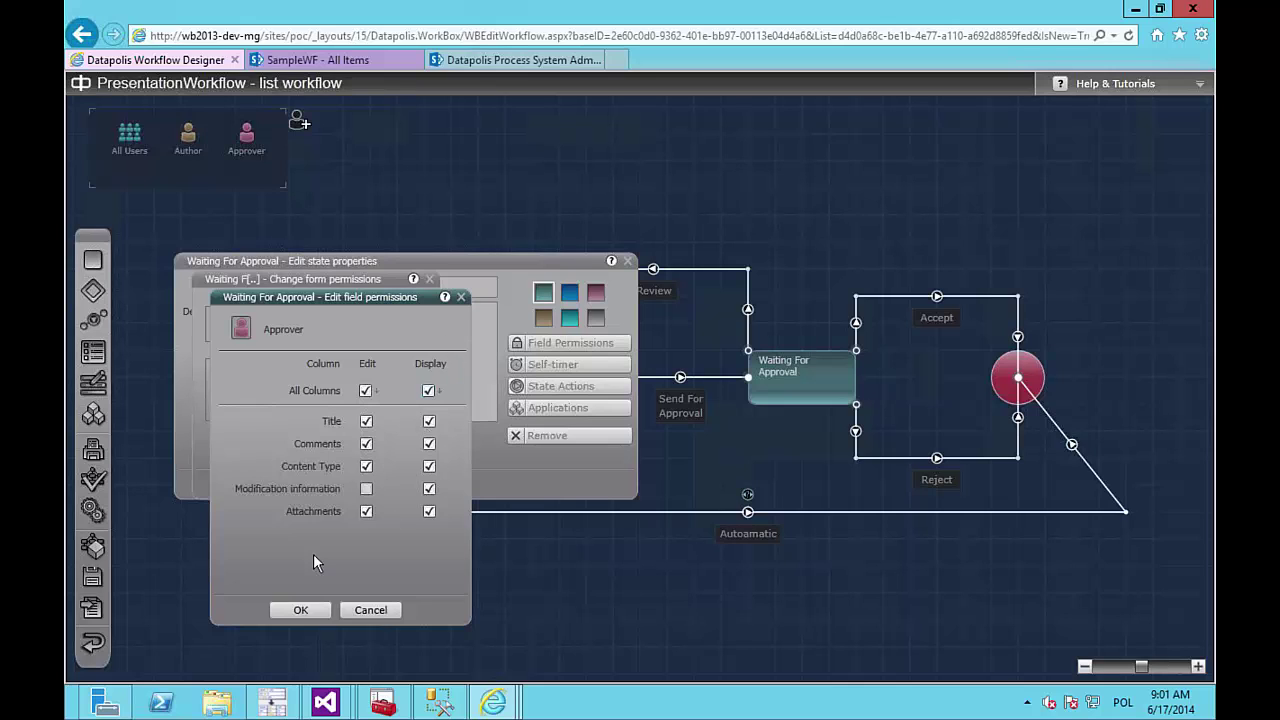
{"action": "left_click", "coordinate": [296, 613]}
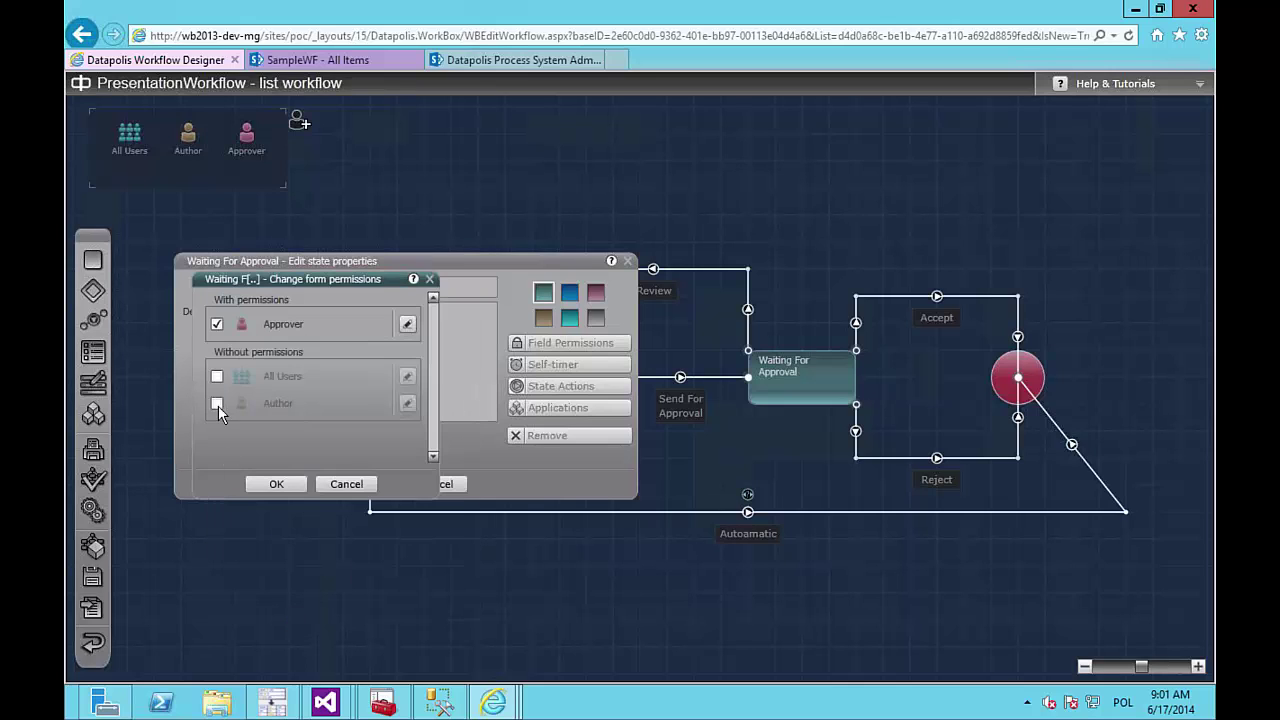
{"action": "left_click", "coordinate": [216, 376]}
{"action": "left_click", "coordinate": [279, 485]}
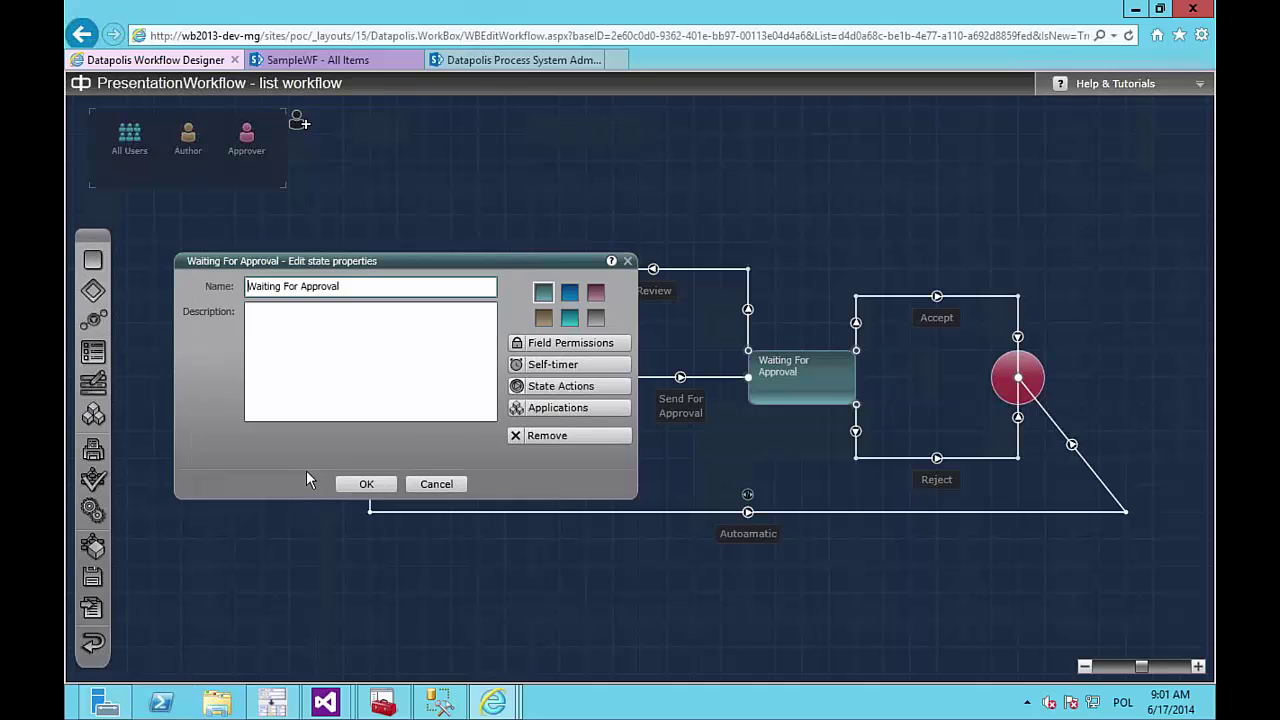
{"action": "left_click", "coordinate": [366, 484]}
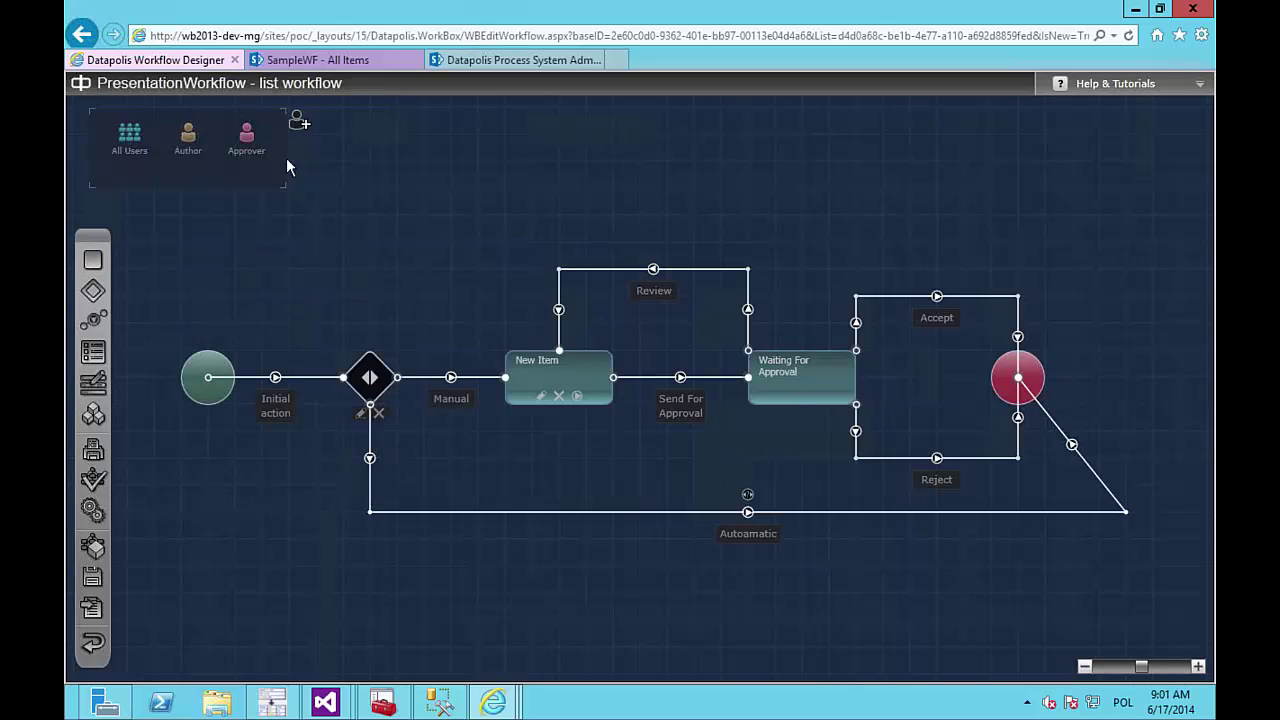
{"action": "double_click", "coordinate": [247, 138]}
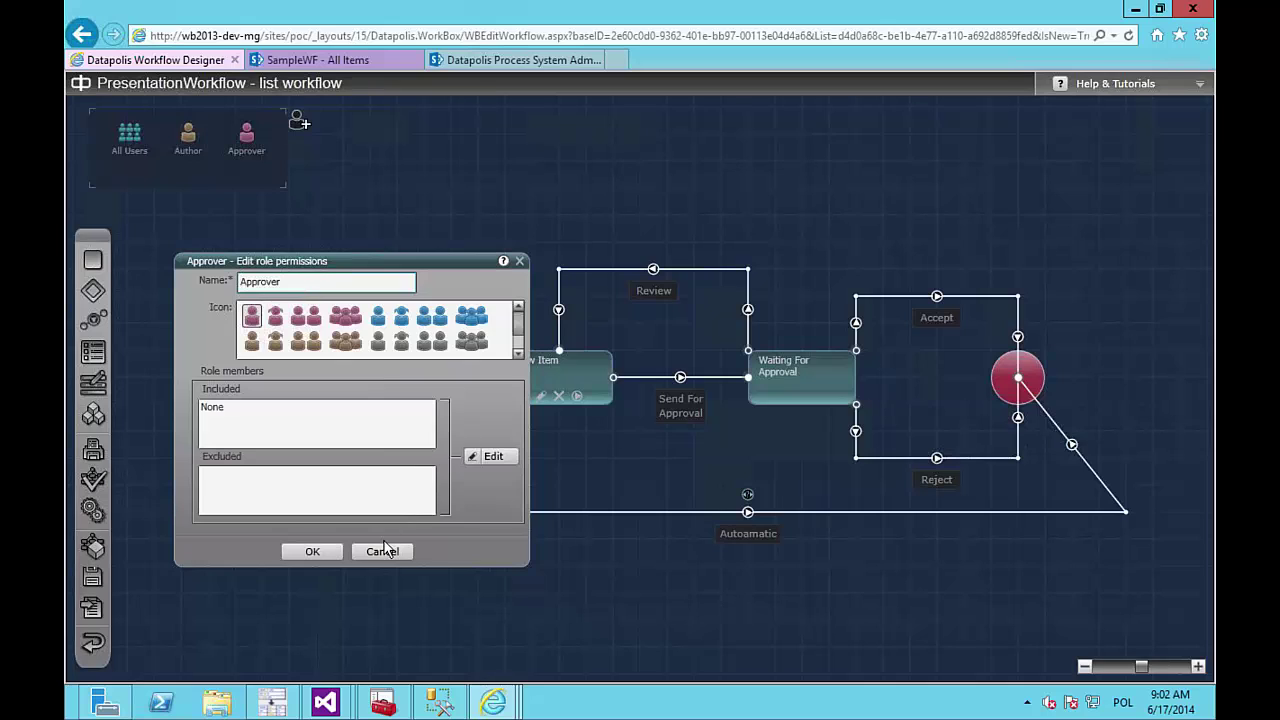
{"action": "left_click", "coordinate": [385, 552]}
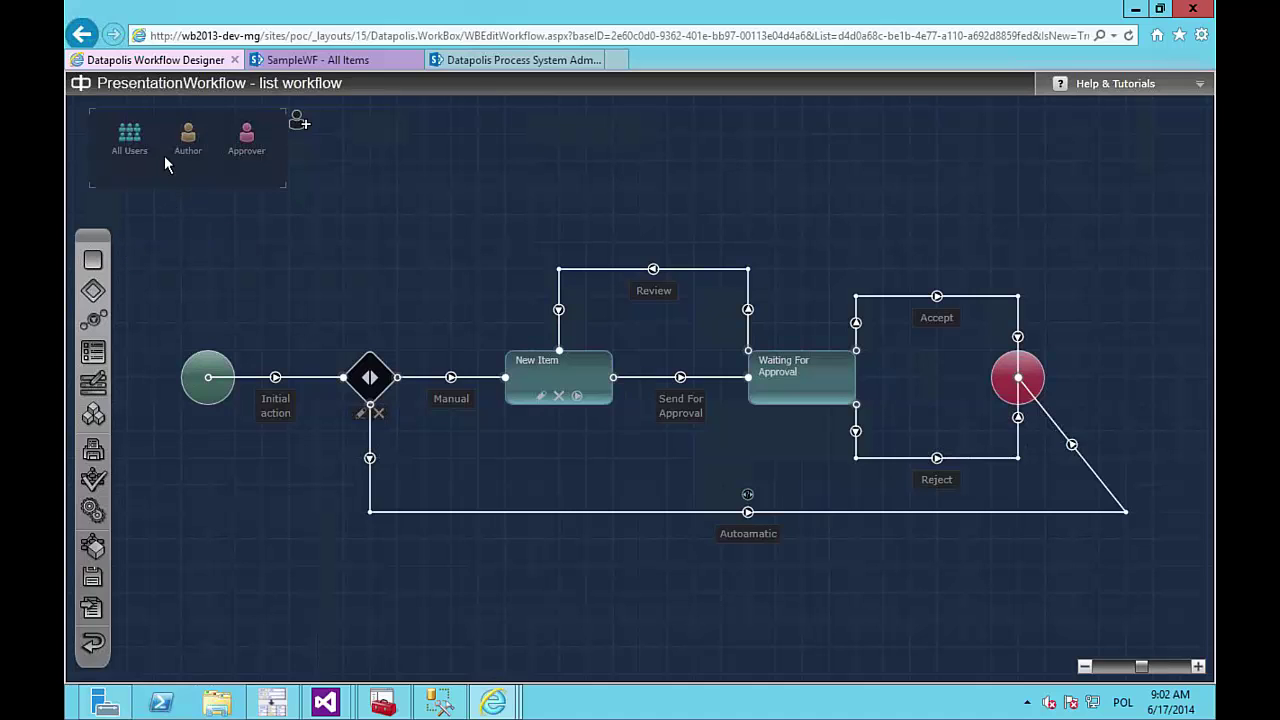
{"action": "left_click", "coordinate": [134, 142]}
{"action": "left_click", "coordinate": [190, 136]}
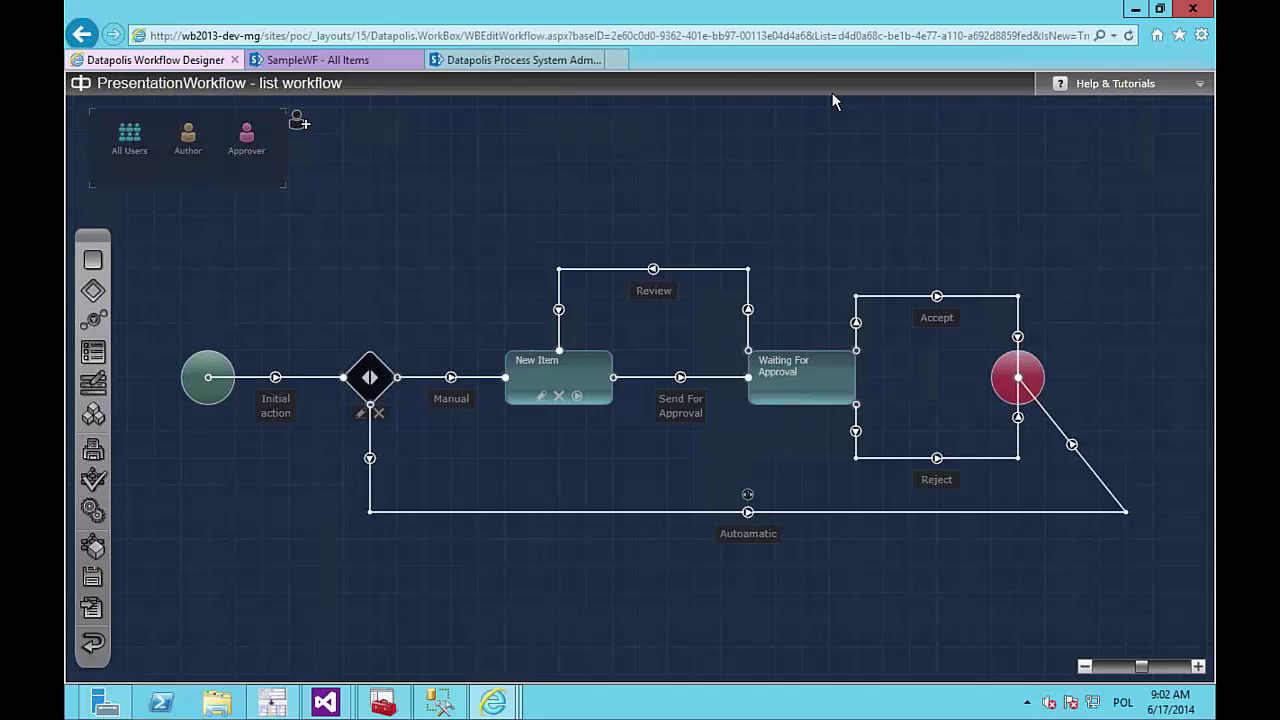
Step: Deploy the workflow with an empty check-in comment and dismiss the completion notice
{"action": "left_click", "coordinate": [92, 611]}
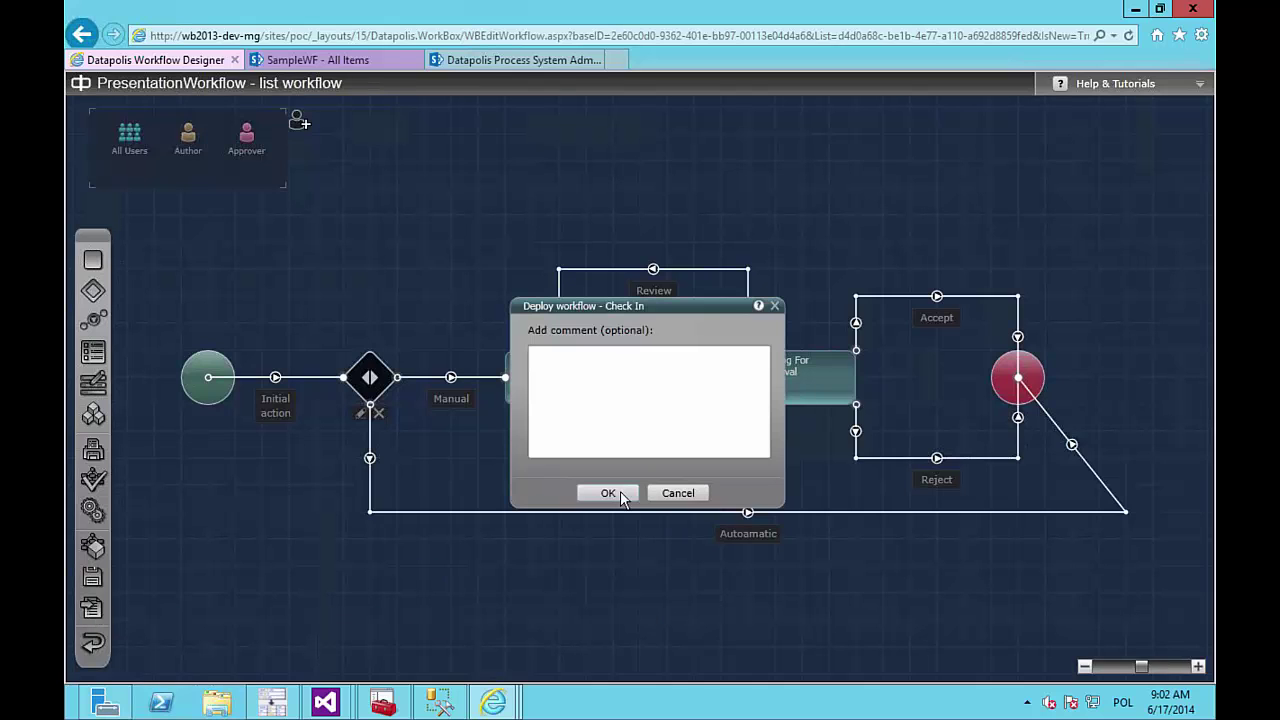
{"action": "left_click", "coordinate": [618, 494]}
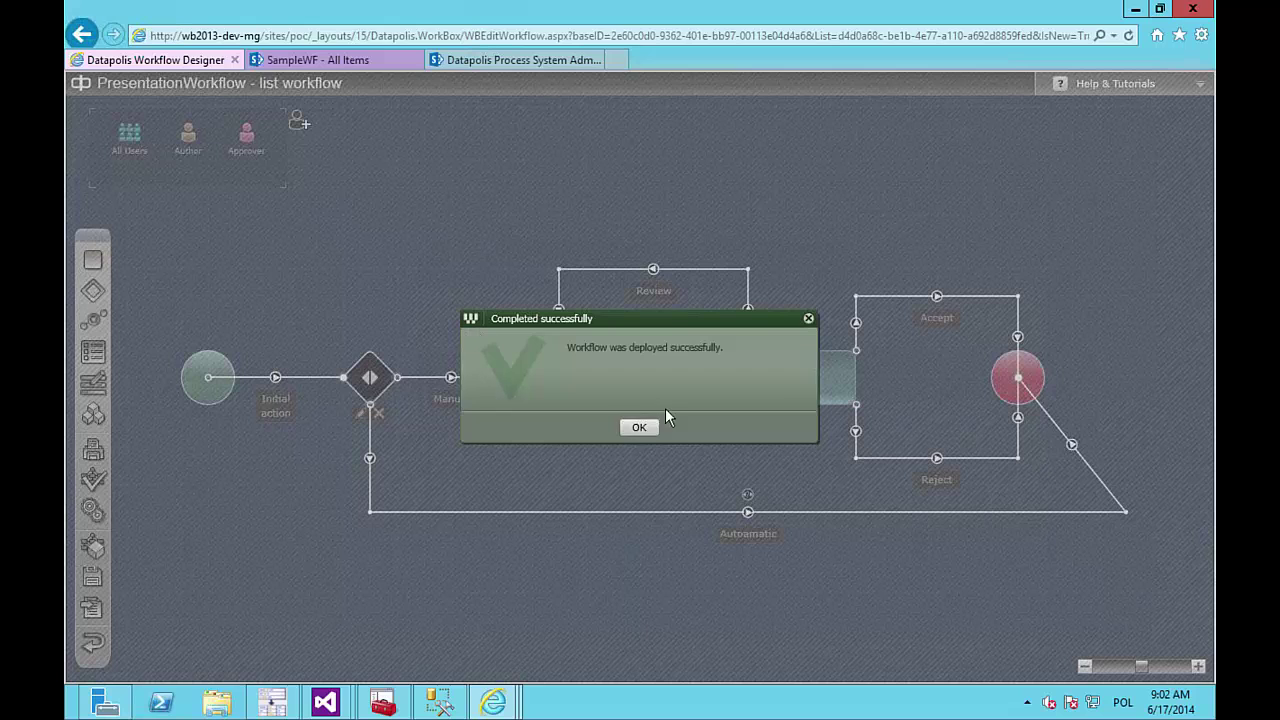
{"action": "left_click", "coordinate": [639, 427]}
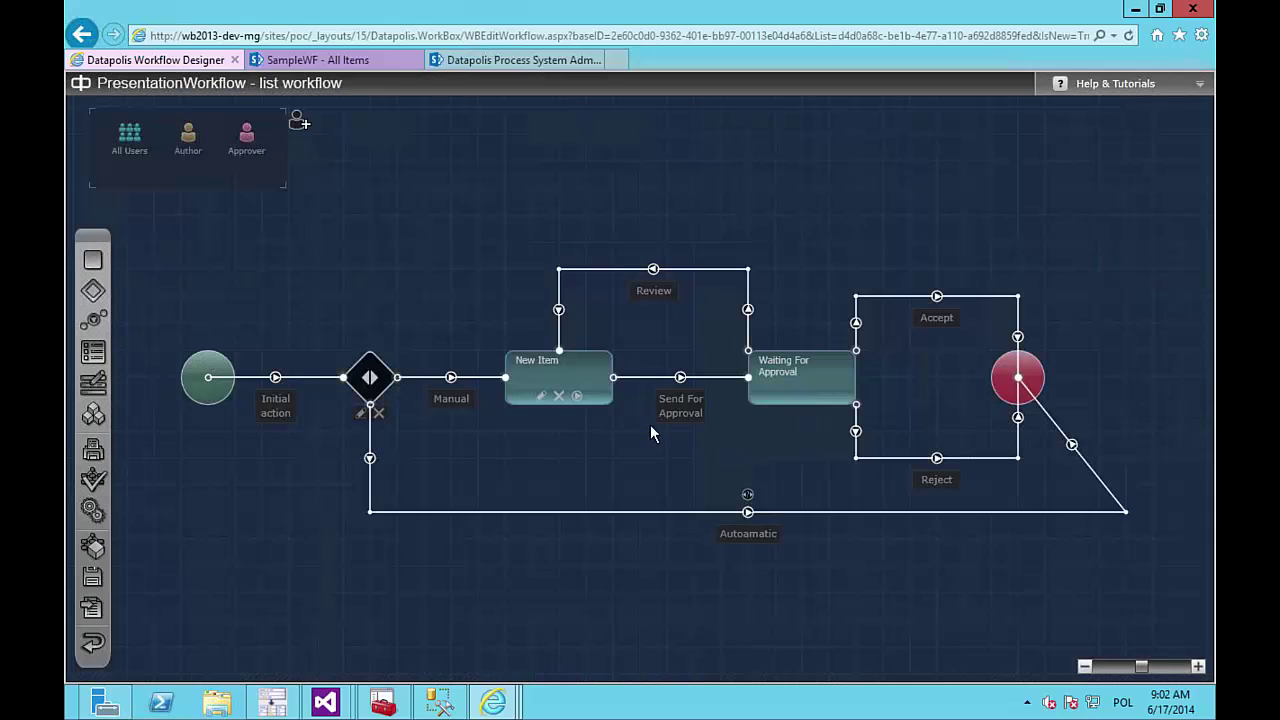
Step: Switch to the SampleWF list and create a new item titled Item#1
{"action": "left_click", "coordinate": [376, 62]}
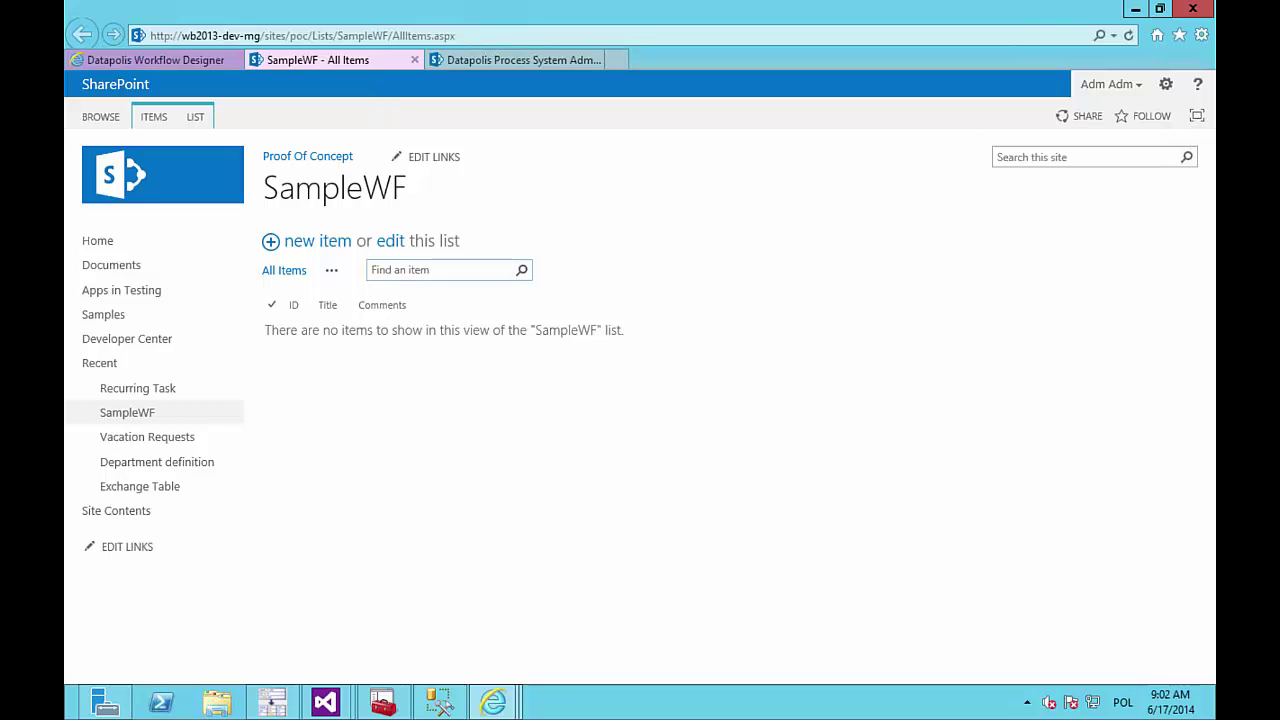
{"action": "left_click", "coordinate": [303, 246]}
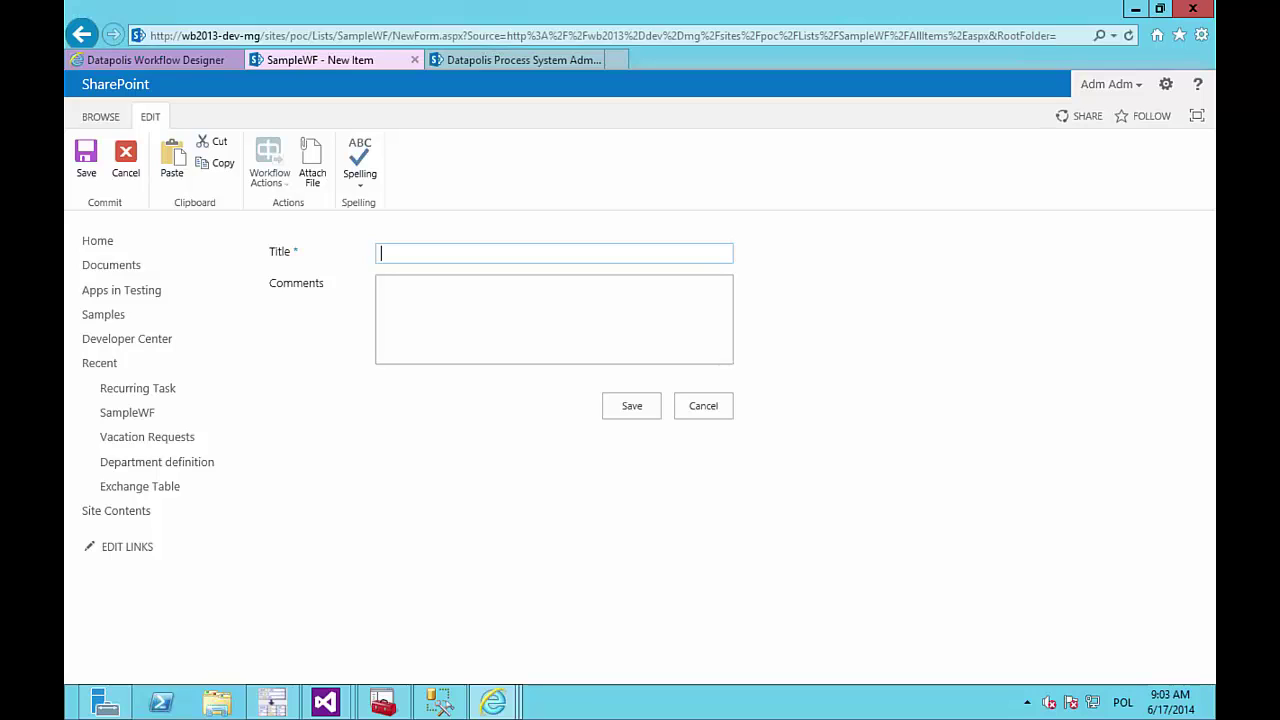
{"action": "type", "text": "Item#1"}
{"action": "left_click", "coordinate": [648, 416]}
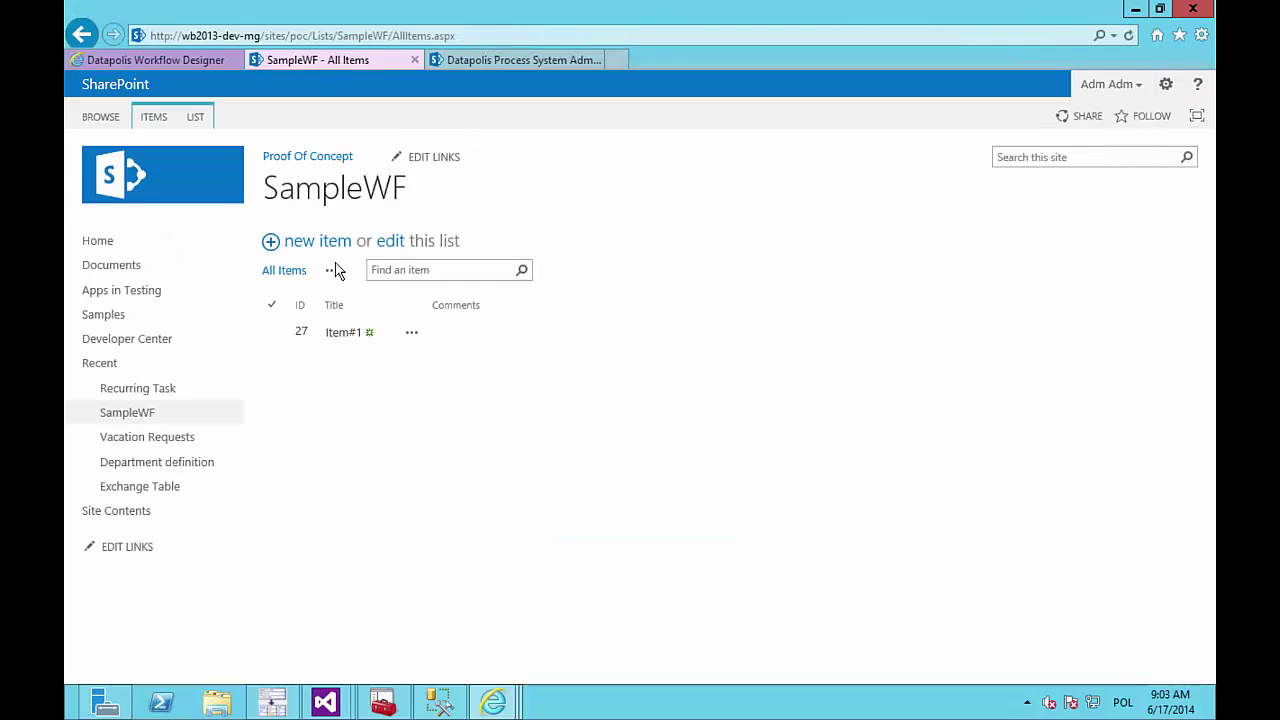
Step: Create a second item in the SampleWF list titled Item#2
{"action": "left_click", "coordinate": [291, 248]}
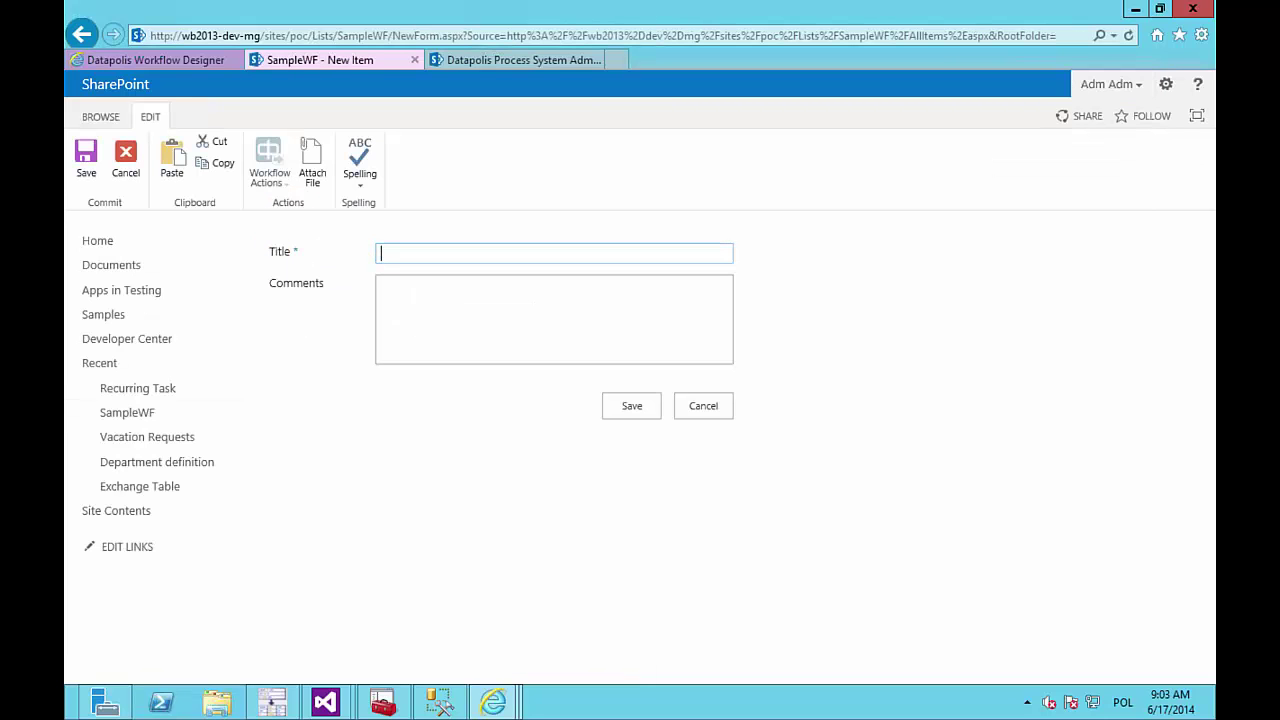
{"action": "type", "text": "Item"}
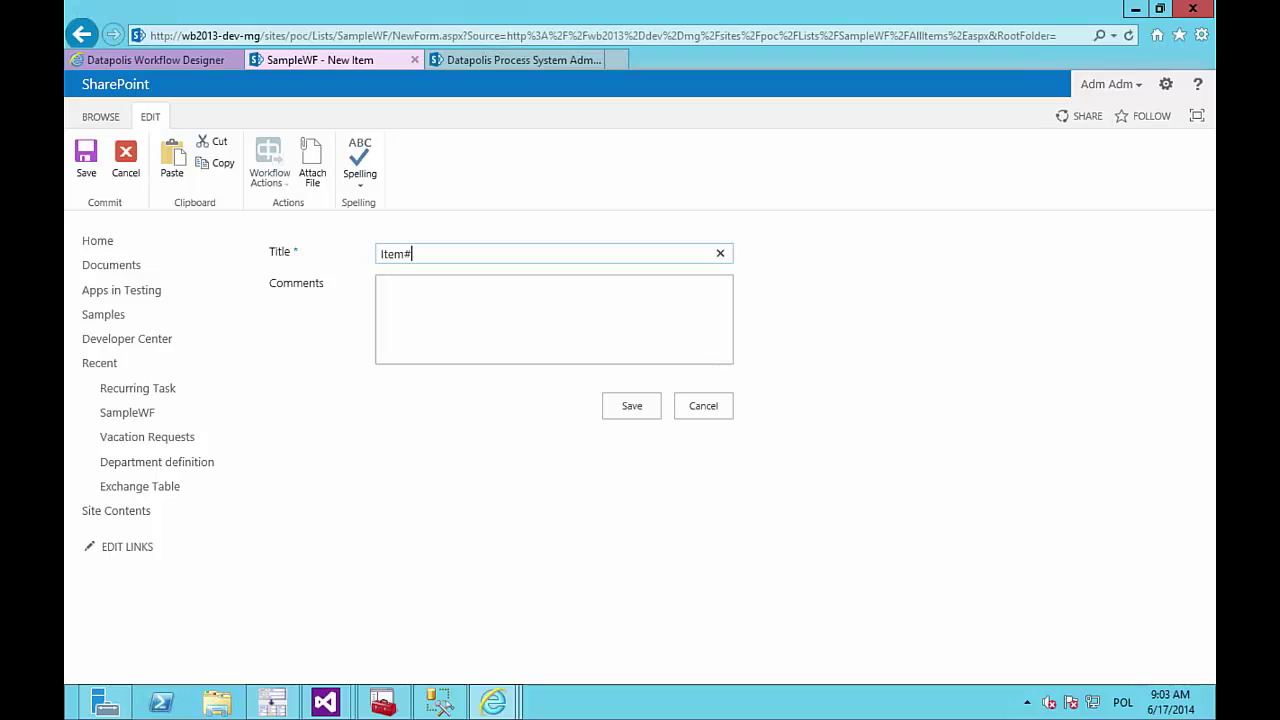
{"action": "type", "text": "#2"}
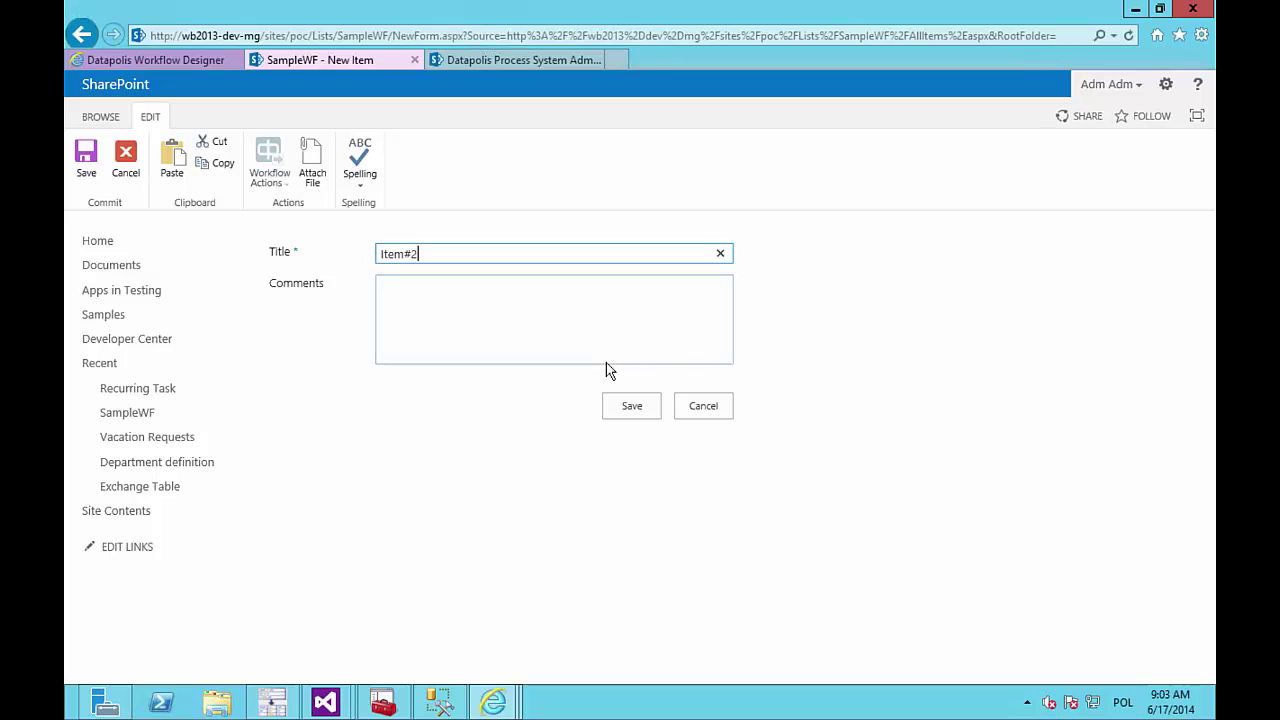
{"action": "left_click", "coordinate": [632, 406]}
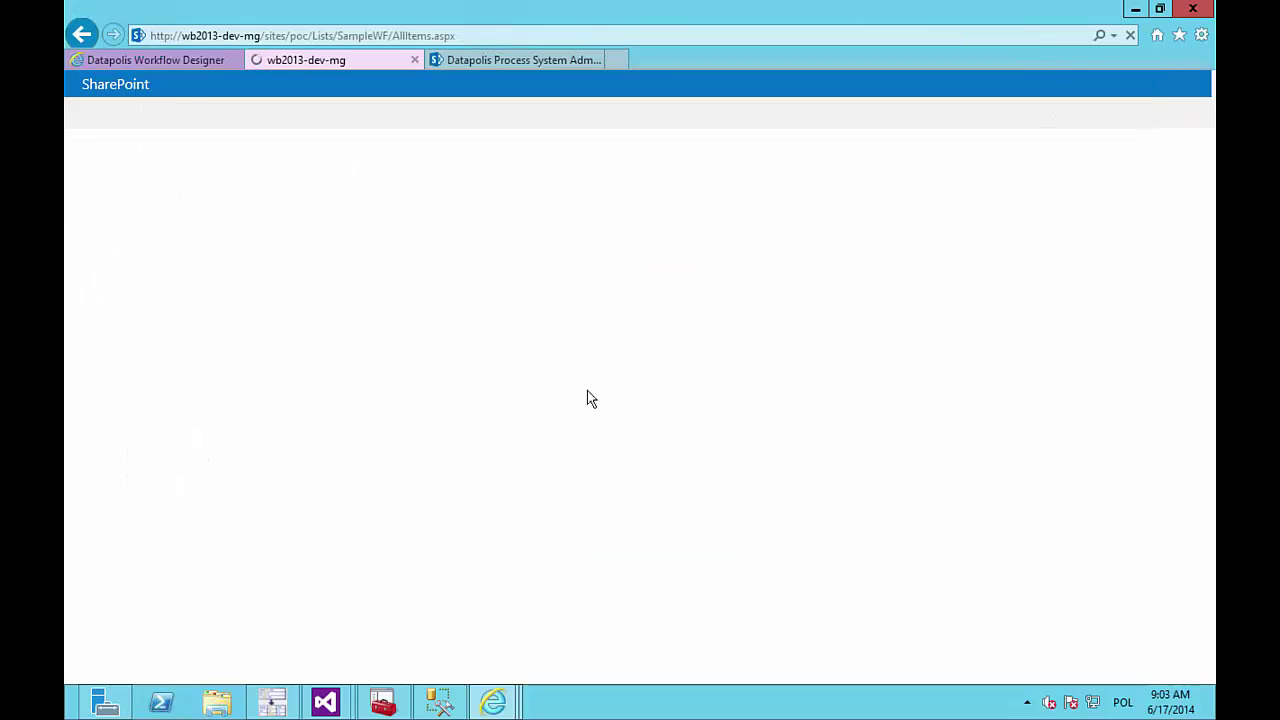
Step: Create a third SampleWF item titled Item#3 Automatic
{"action": "left_click", "coordinate": [312, 243]}
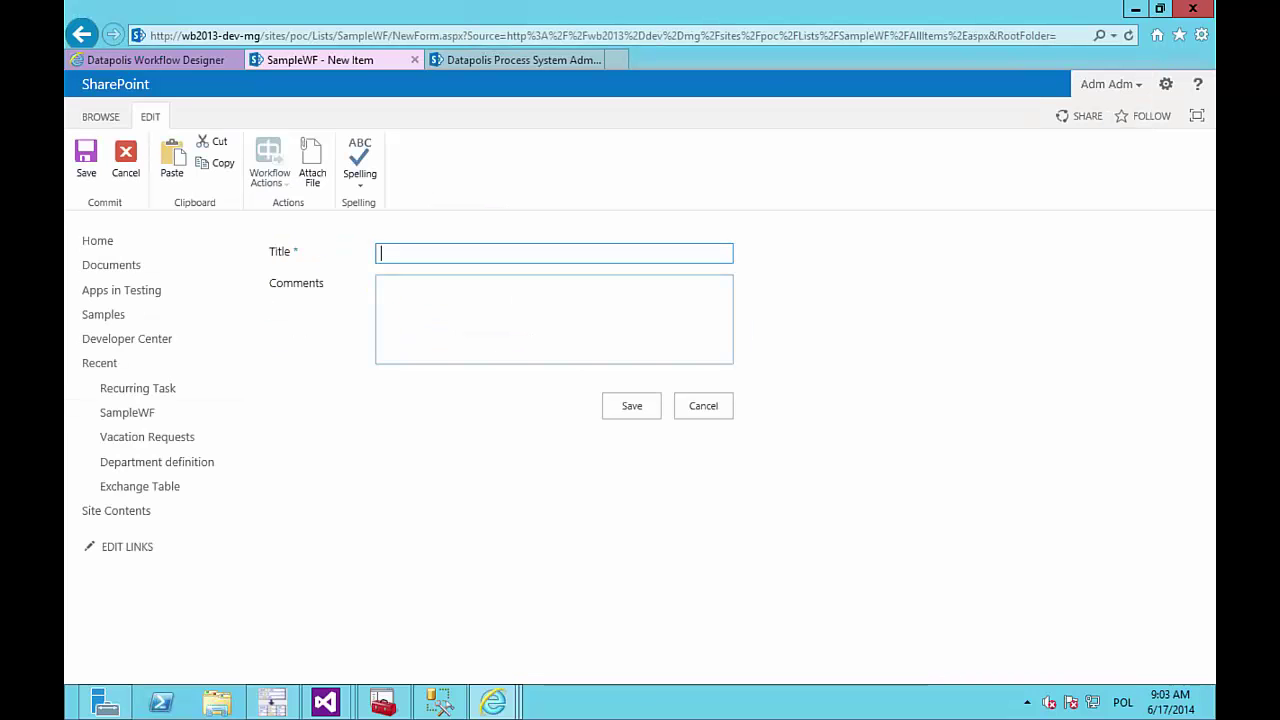
{"action": "type", "text": "Item"}
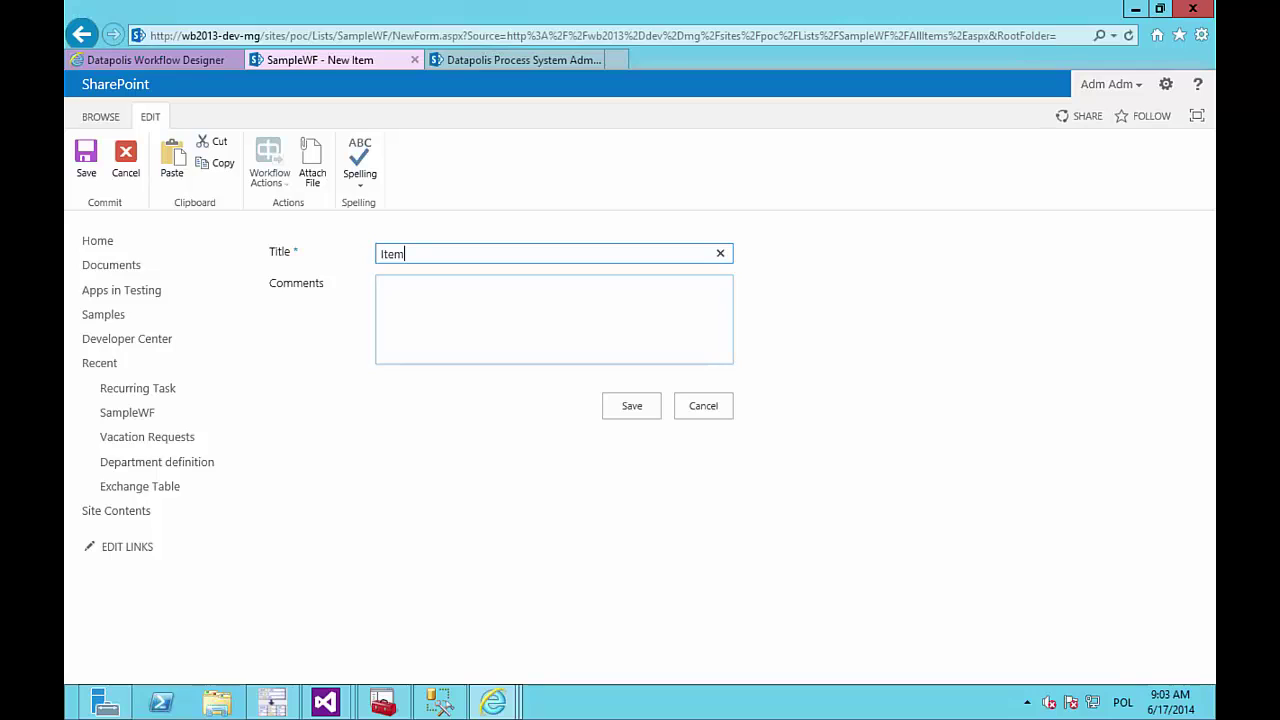
{"action": "type", "text": "#3 Automatic"}
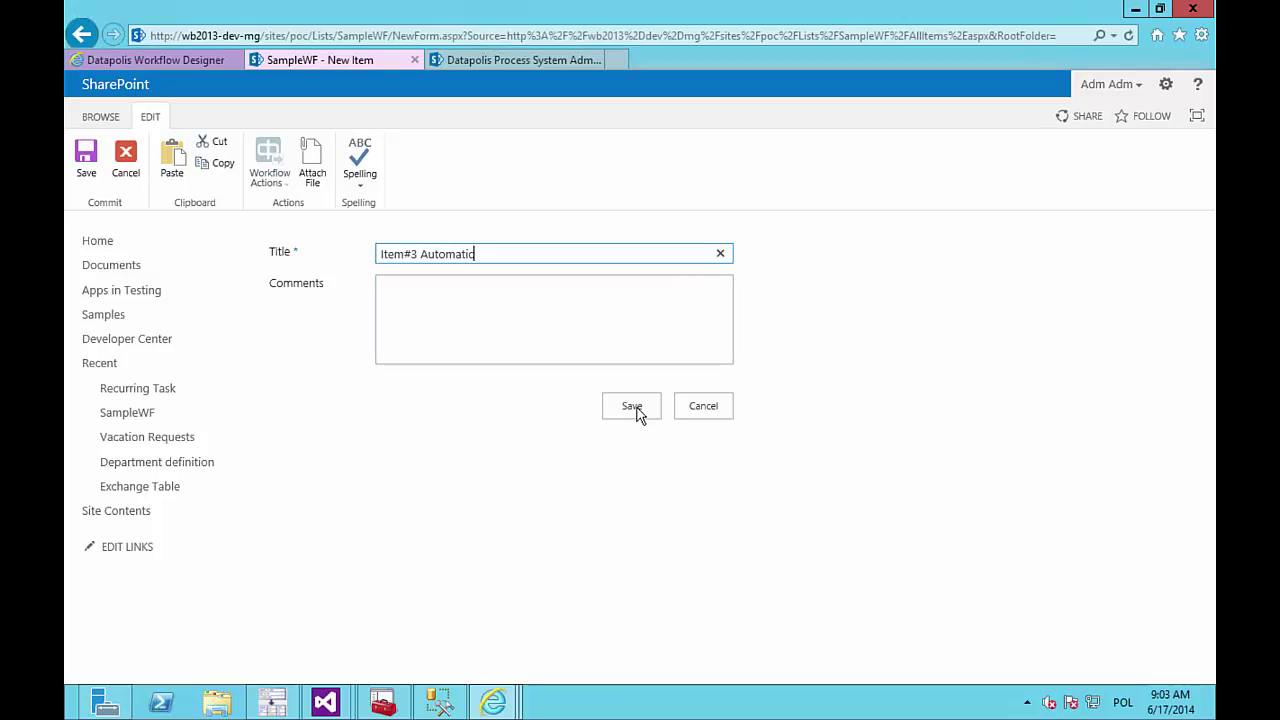
{"action": "left_click", "coordinate": [632, 408]}
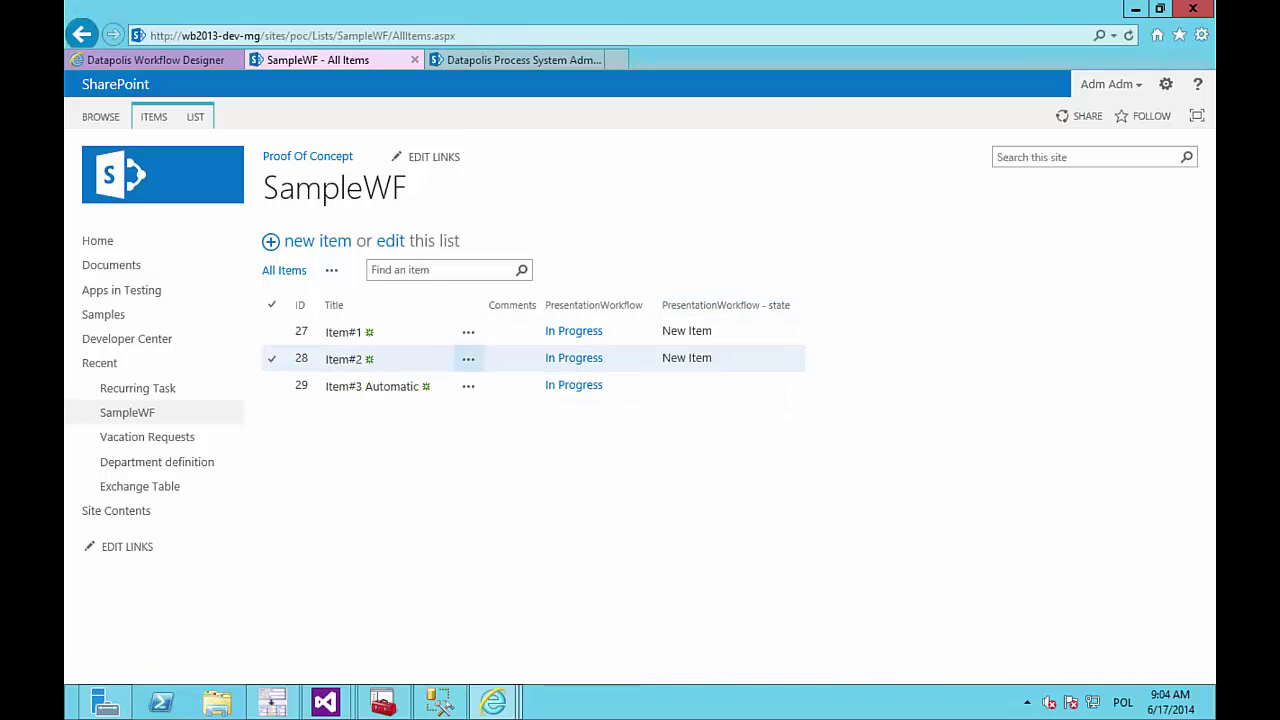
Step: Check the list items' workflow status and state against the workflow diagram, refreshing the SampleWF list to get current values
{"action": "left_click_drag", "start_coordinate": [662, 331], "coordinate": [707, 331]}
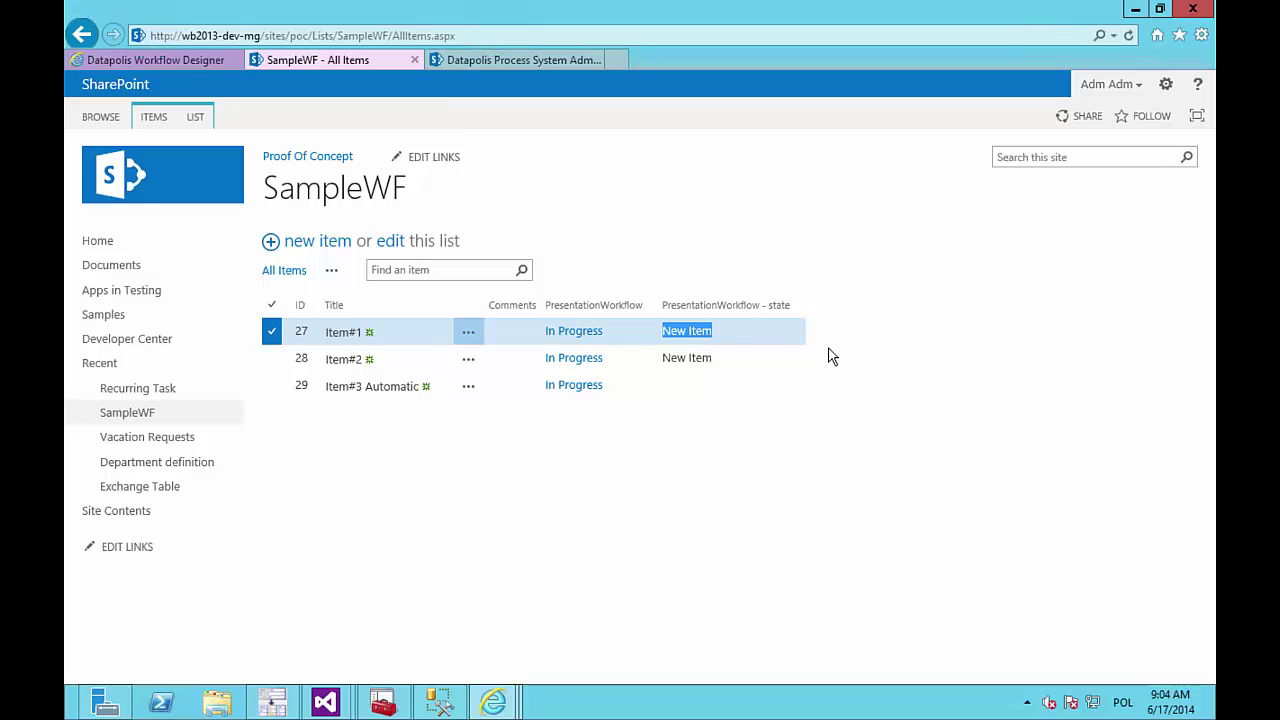
{"action": "left_click_drag", "start_coordinate": [790, 352], "coordinate": [660, 338]}
{"action": "left_click", "coordinate": [144, 62]}
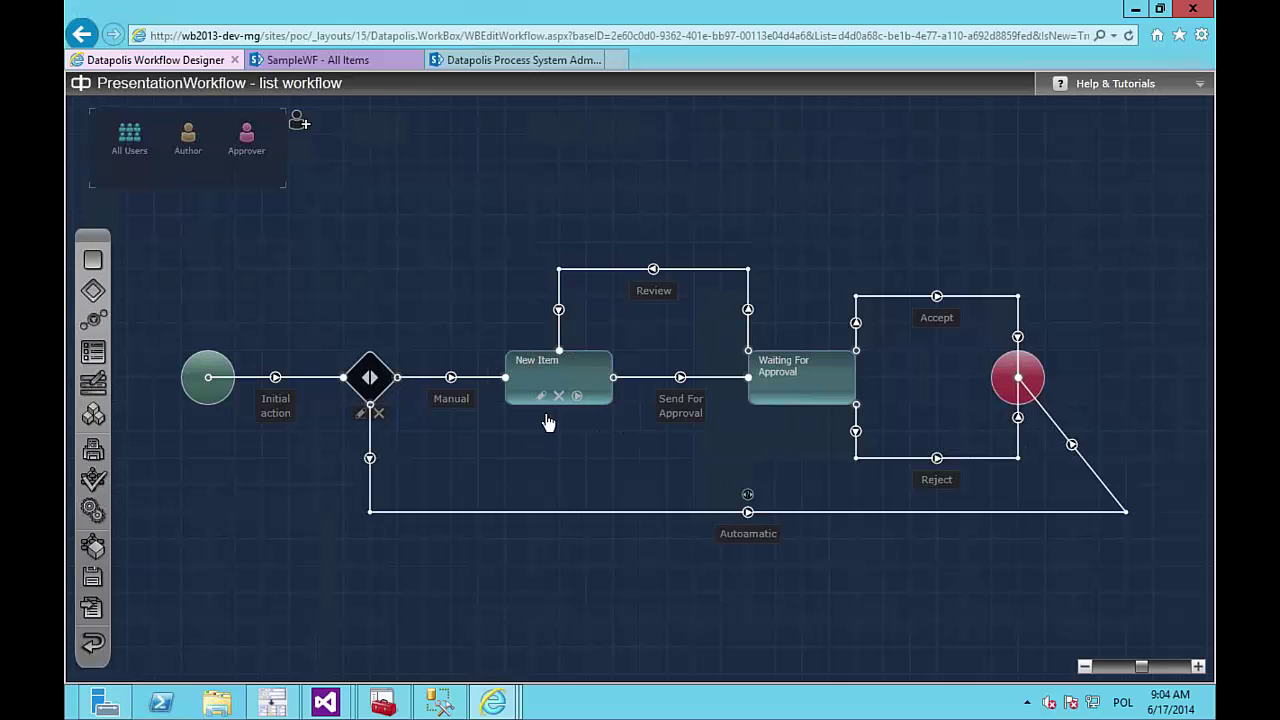
{"action": "left_click", "coordinate": [591, 374]}
{"action": "left_click", "coordinate": [323, 60]}
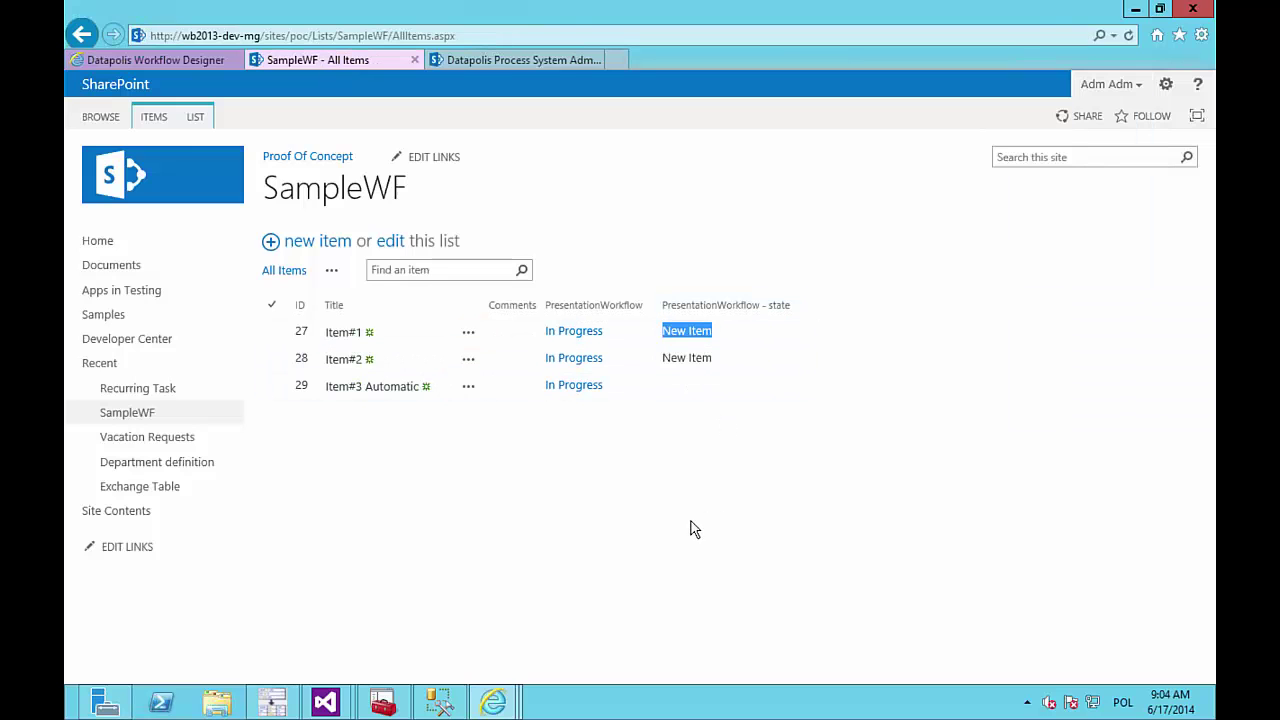
{"action": "key", "text": "F5"}
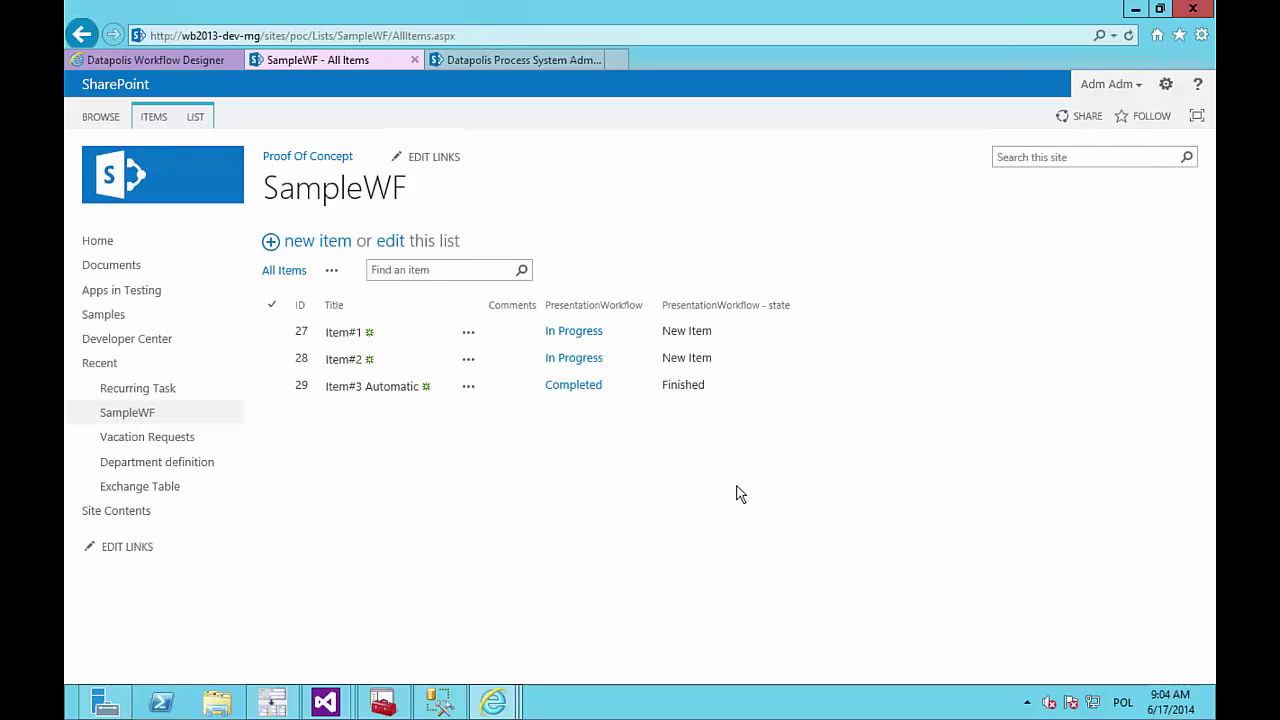
{"action": "left_click_drag", "start_coordinate": [712, 390], "coordinate": [327, 391]}
{"action": "left_click", "coordinate": [391, 427]}
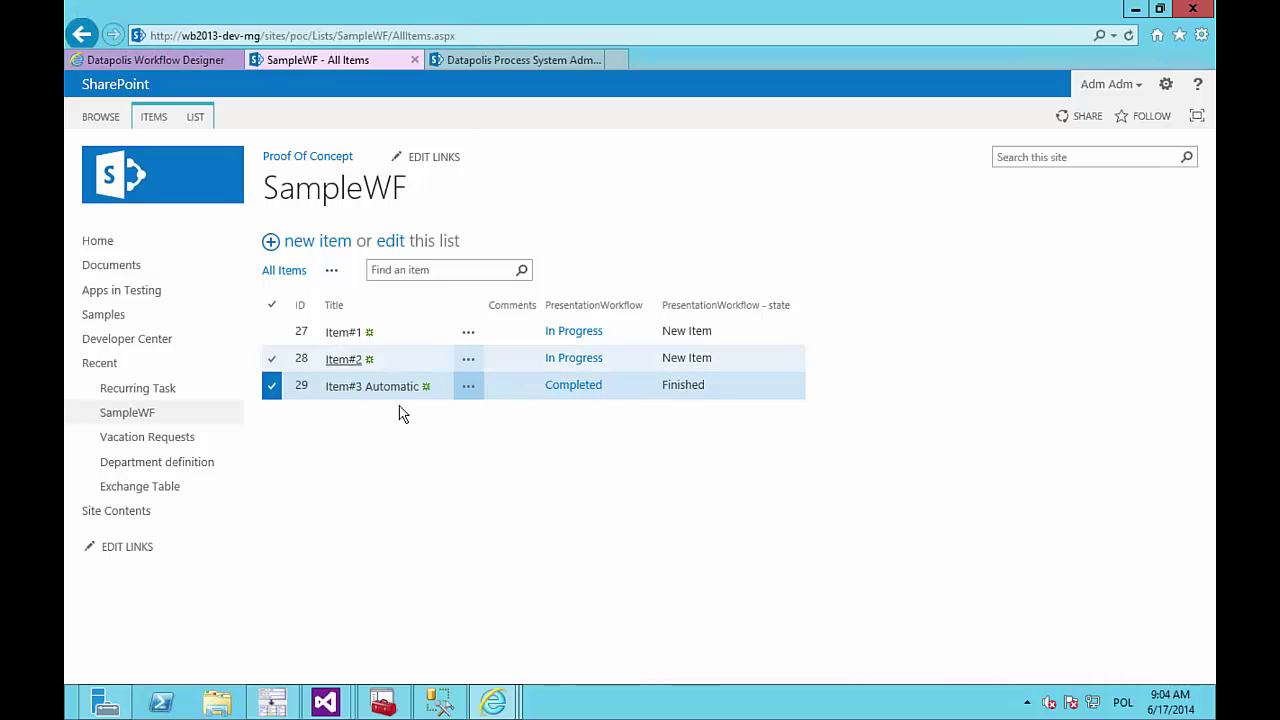
{"action": "left_click", "coordinate": [186, 62]}
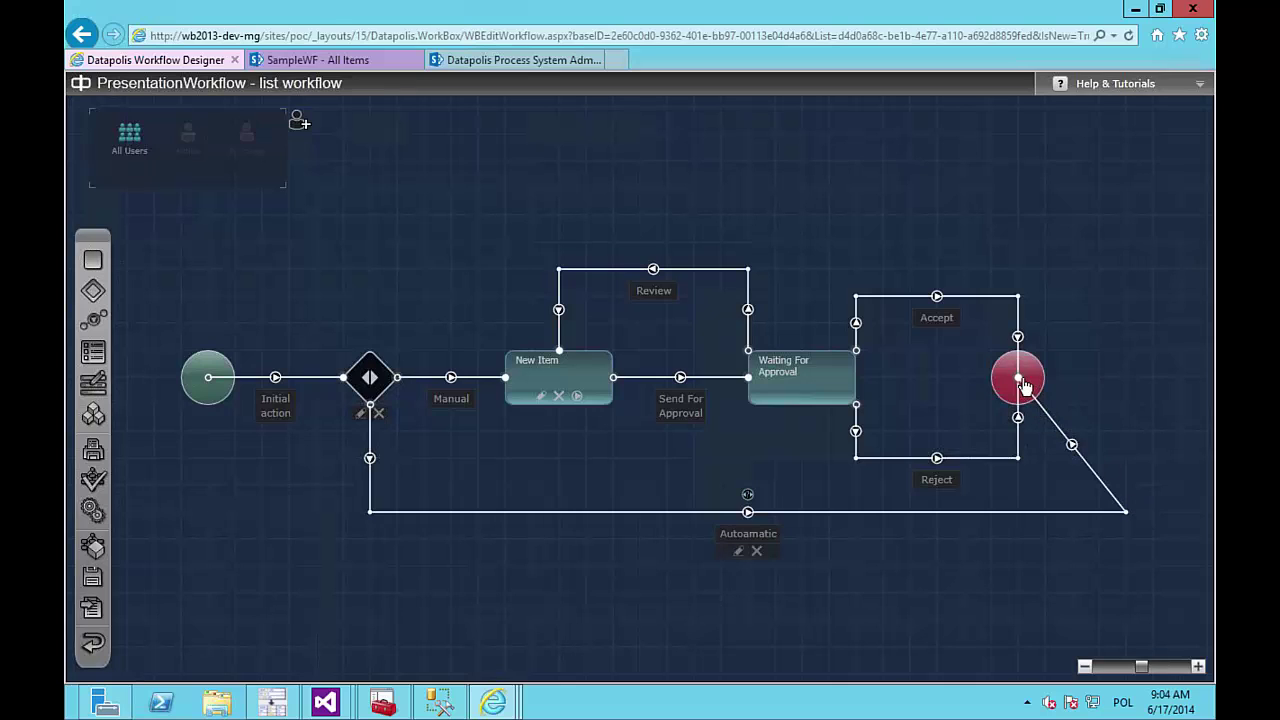
{"action": "left_click", "coordinate": [347, 63]}
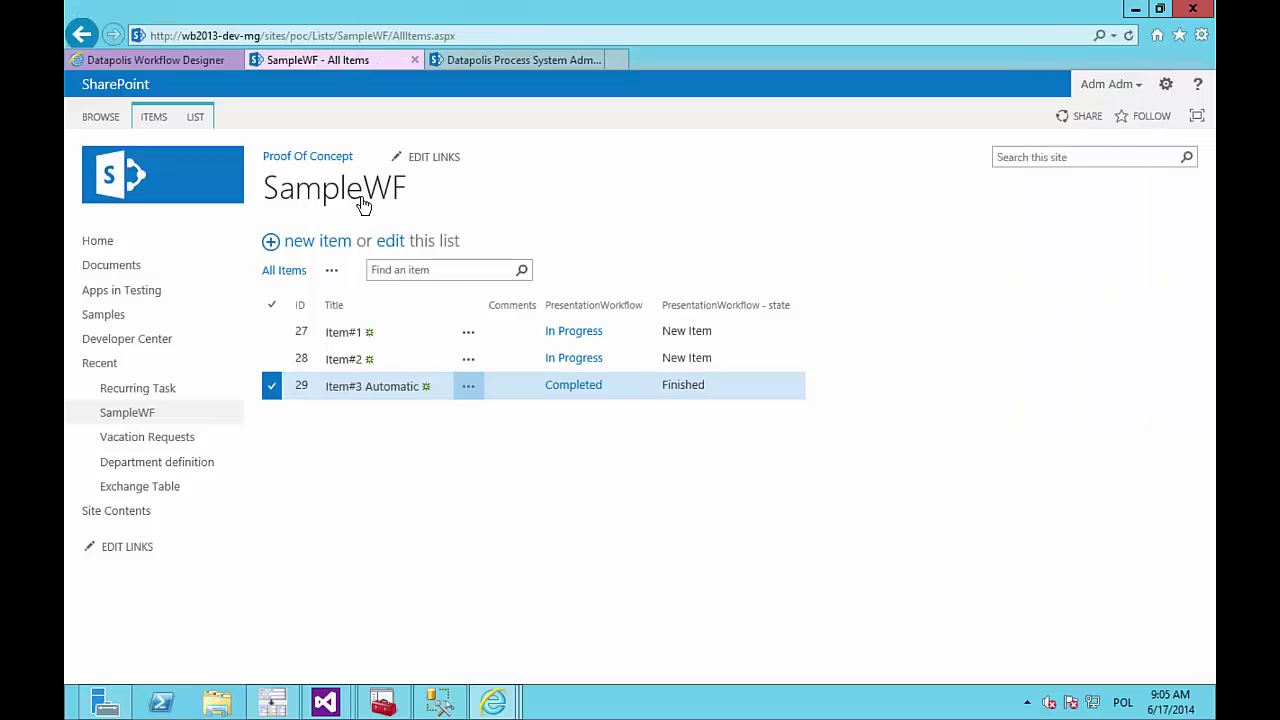
Step: Launch the Send For Approval action of PresentationWorkflow on Item#1 and check its state in the list
{"action": "left_click", "coordinate": [468, 337]}
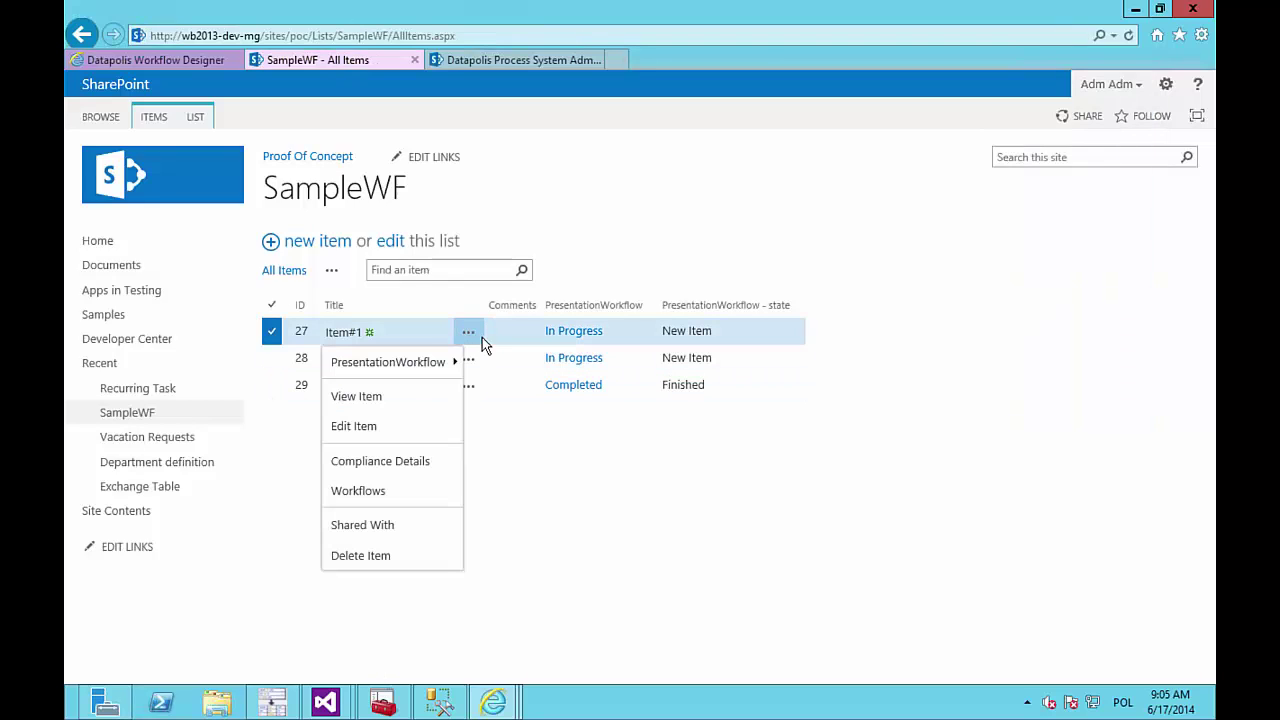
{"action": "mouse_move", "coordinate": [400, 362]}
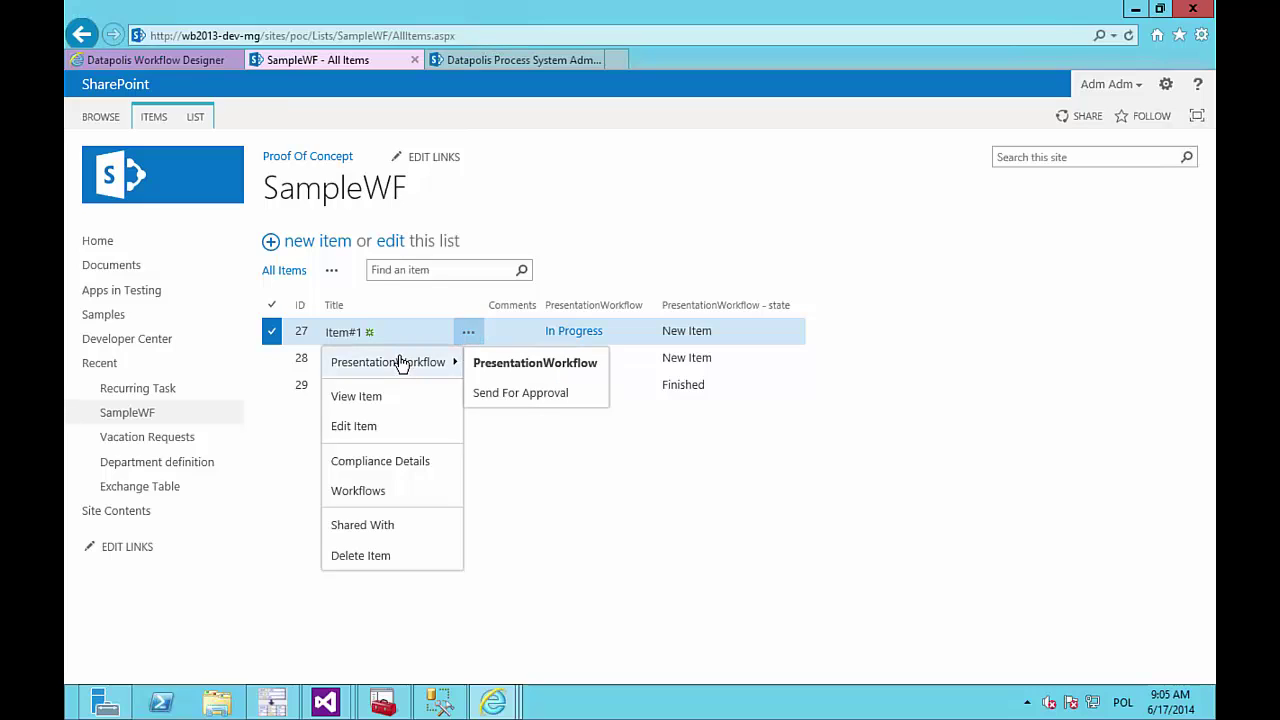
{"action": "left_click", "coordinate": [533, 394]}
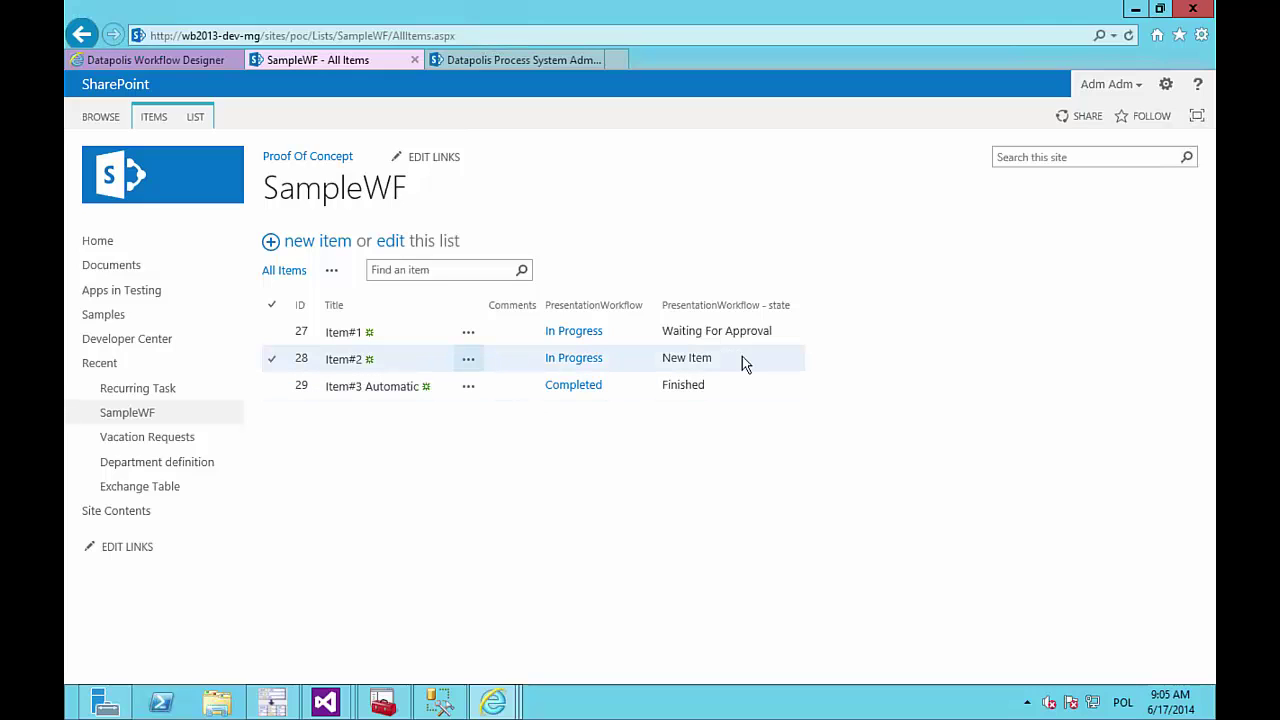
{"action": "left_click_drag", "start_coordinate": [769, 336], "coordinate": [669, 327]}
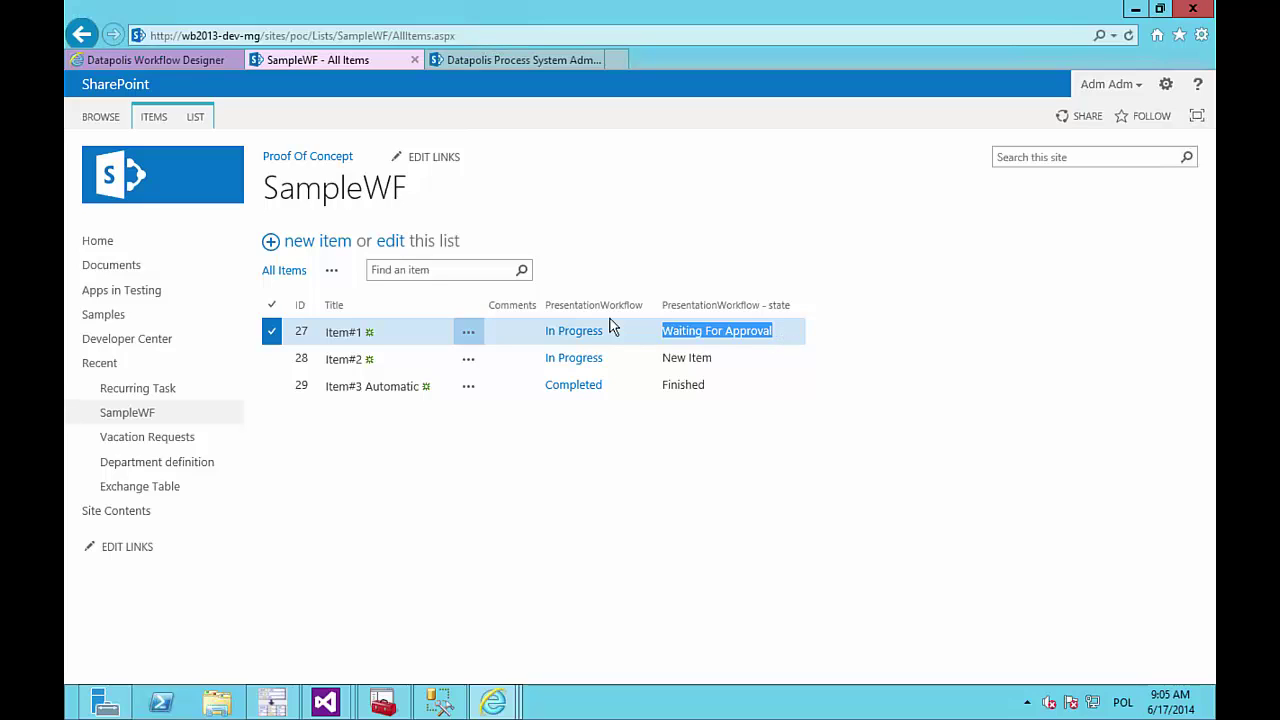
Step: Launch and confirm the Accept action of PresentationWorkflow on Item#1, and check its state in the list
{"action": "left_click", "coordinate": [472, 340]}
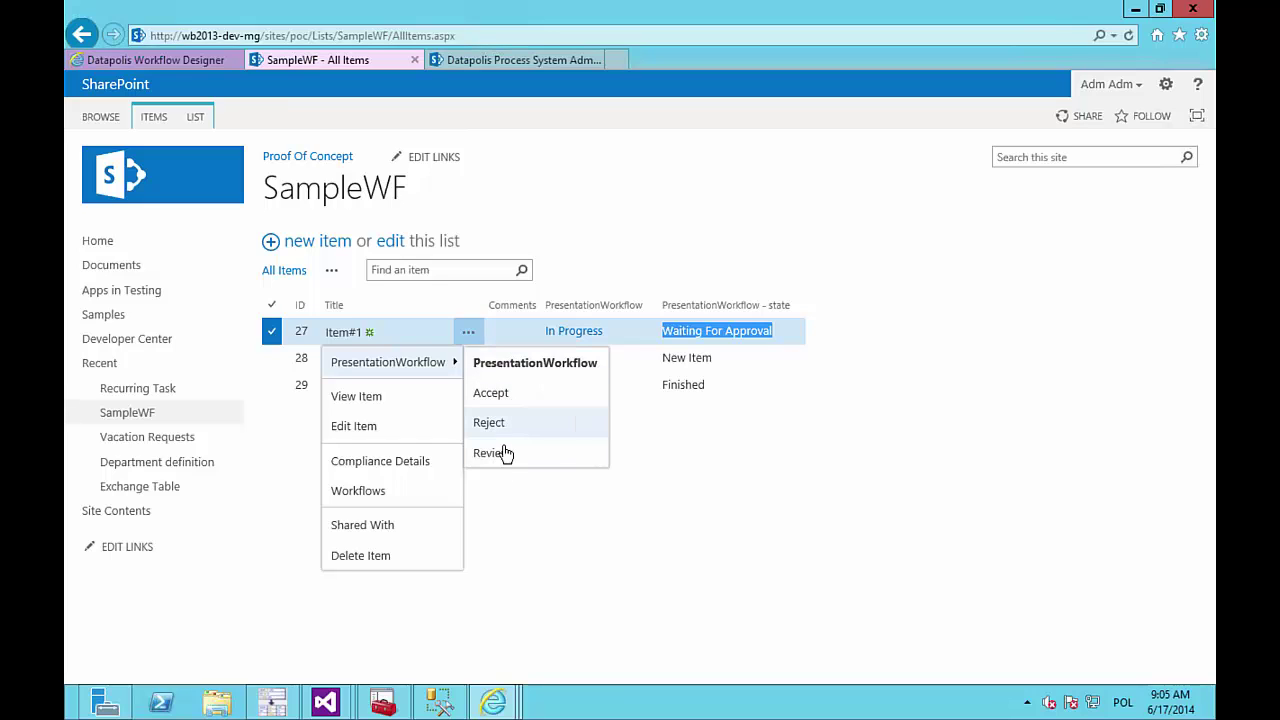
{"action": "left_click", "coordinate": [505, 396]}
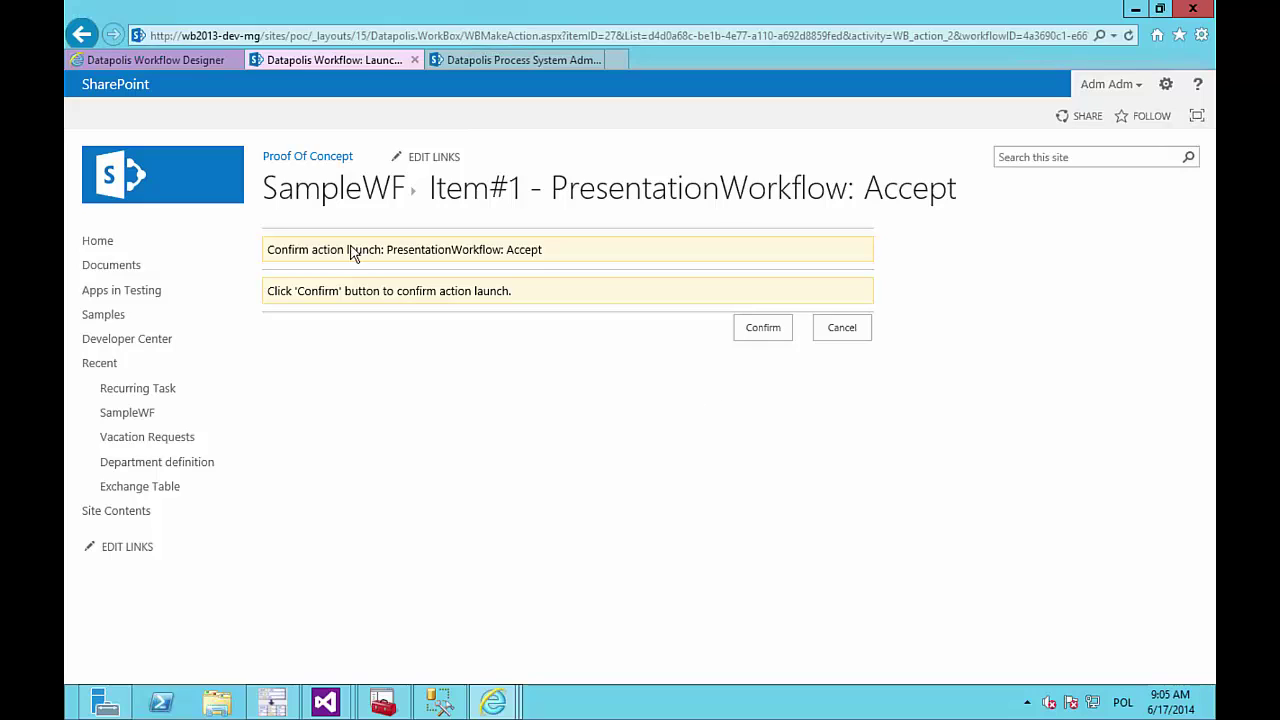
{"action": "left_click", "coordinate": [764, 331]}
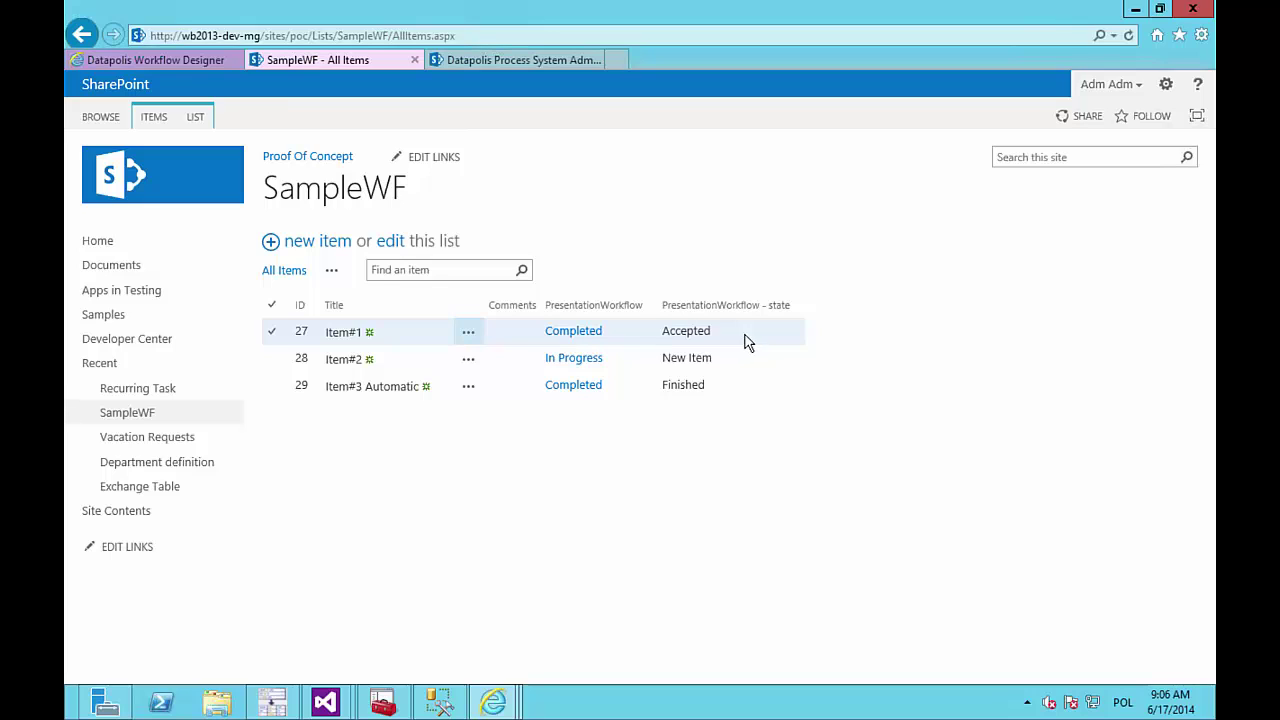
{"action": "left_click", "coordinate": [712, 357]}
{"action": "left_click", "coordinate": [726, 333]}
{"action": "left_click_drag", "start_coordinate": [668, 337], "coordinate": [664, 337]}
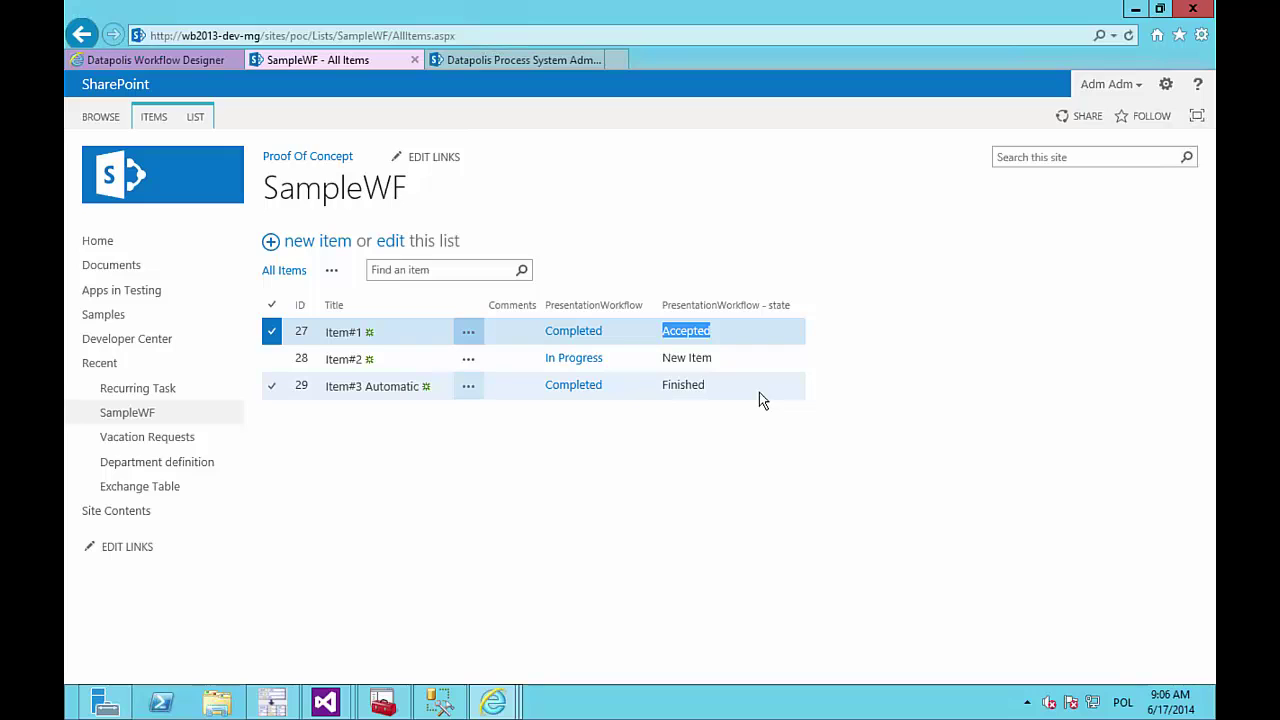
Step: Launch the Send For Approval action of PresentationWorkflow on Item#2 and check its state
{"action": "left_click", "coordinate": [491, 368]}
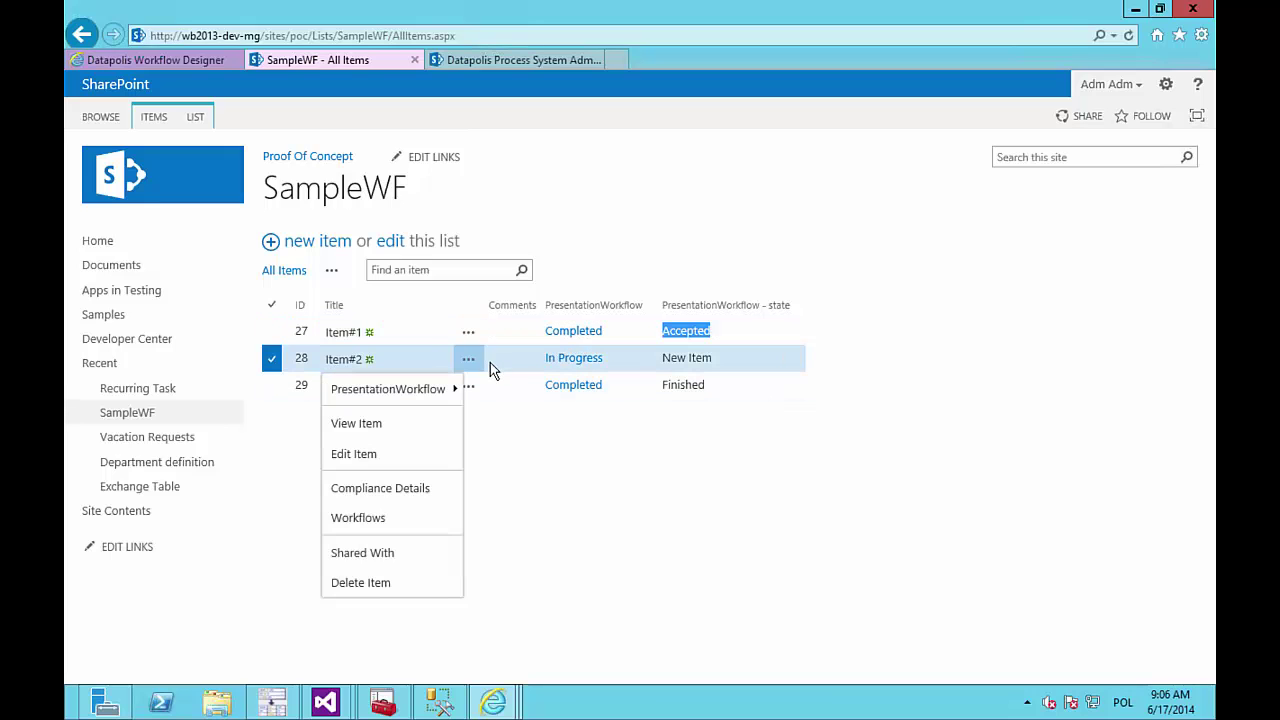
{"action": "mouse_move", "coordinate": [391, 392]}
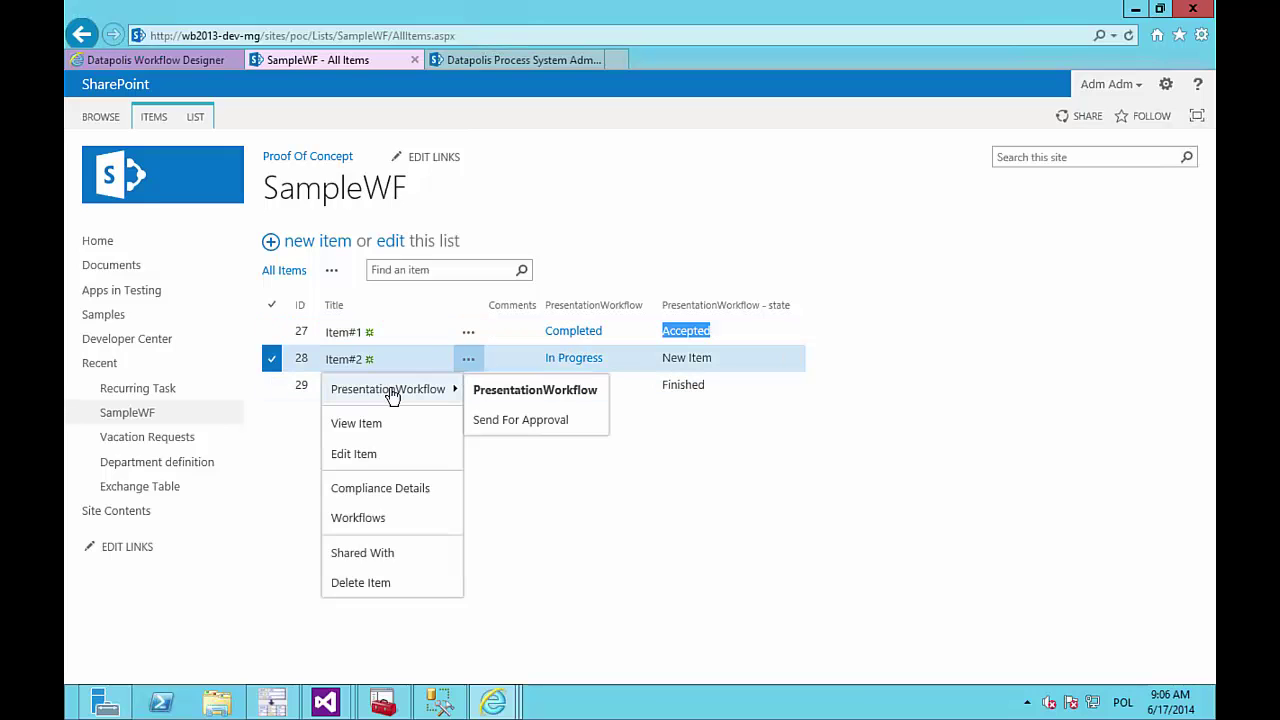
{"action": "left_click", "coordinate": [520, 422]}
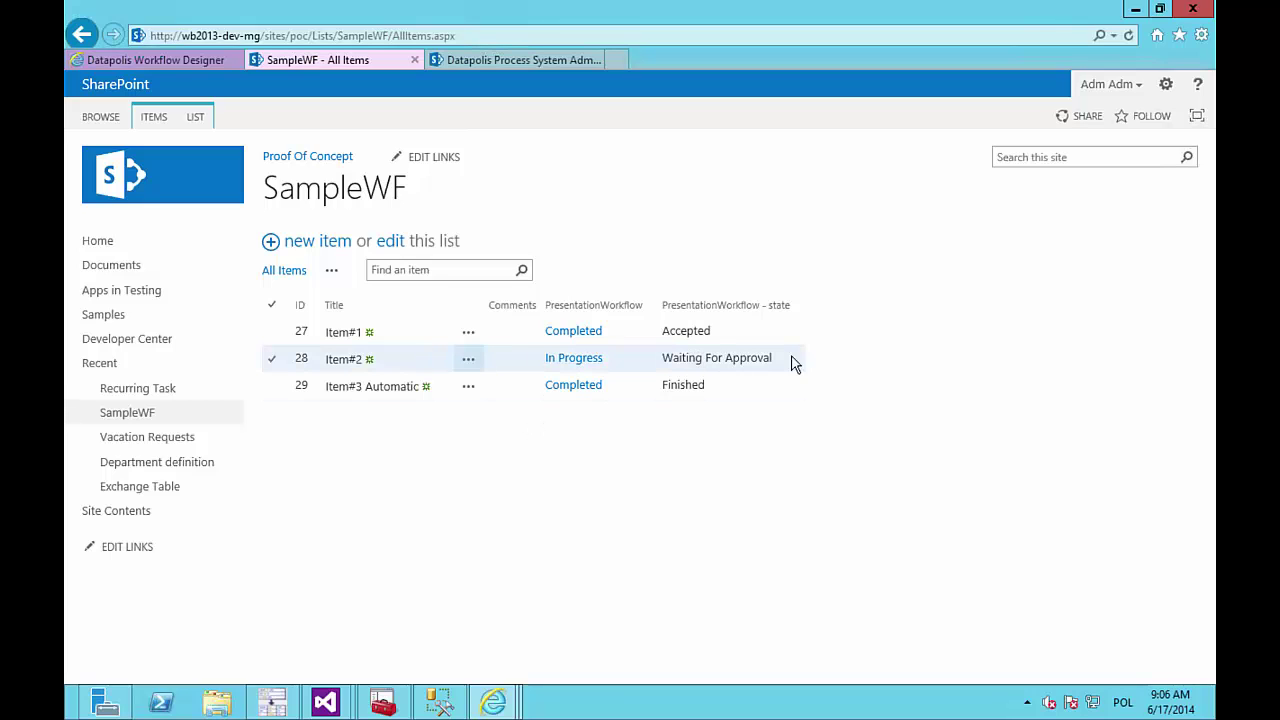
{"action": "triple_click", "coordinate": [752, 363]}
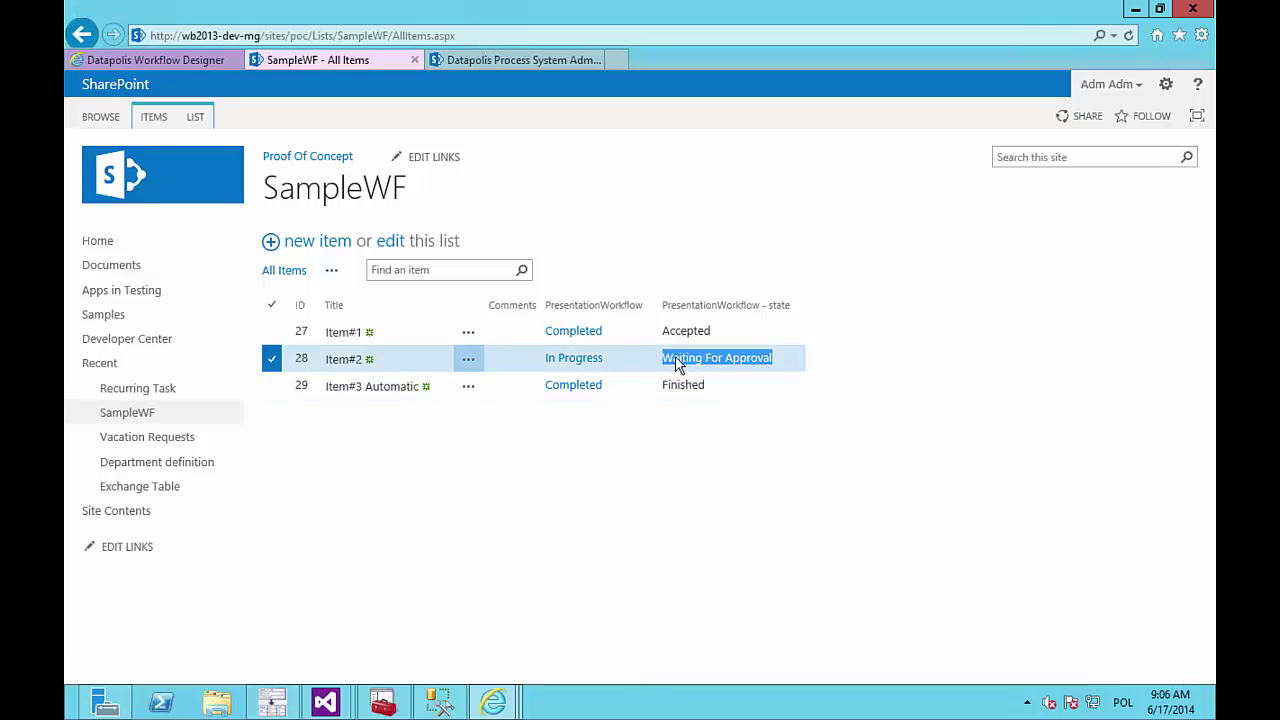
Step: Launch the Review action on Item#2 with the comment "Sample Comment" and confirm it
{"action": "left_click", "coordinate": [468, 359]}
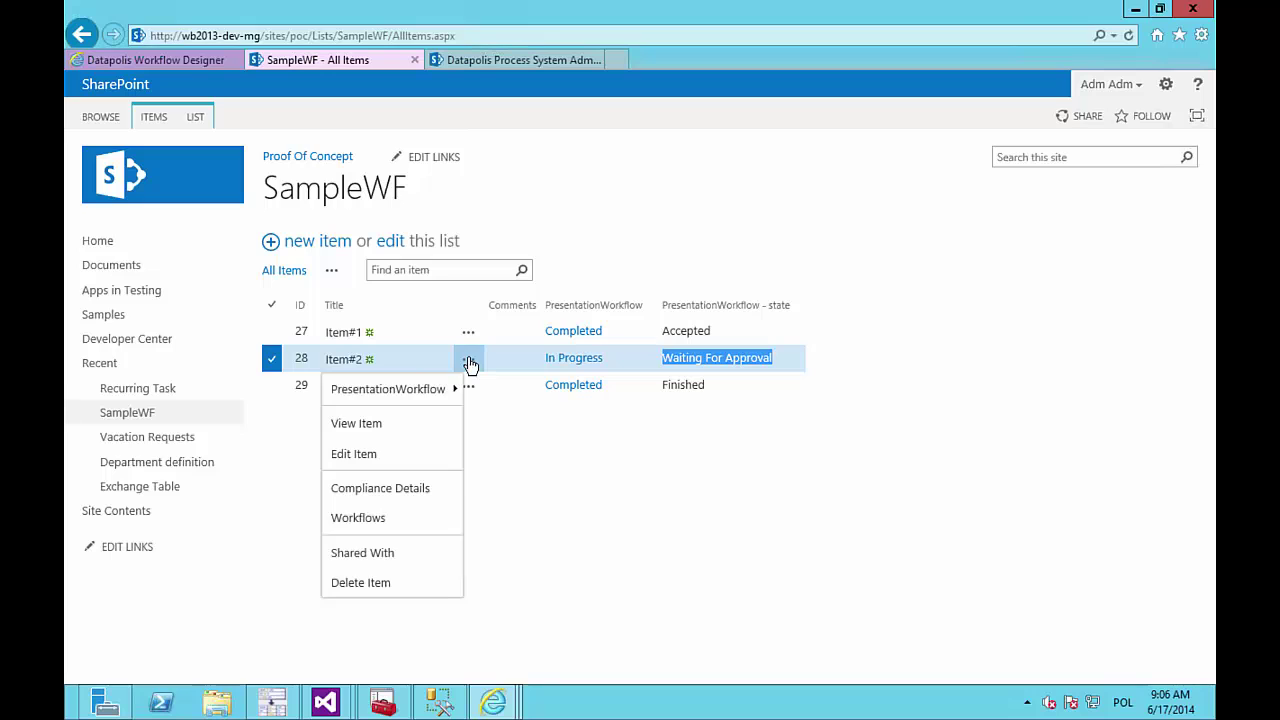
{"action": "mouse_move", "coordinate": [394, 388]}
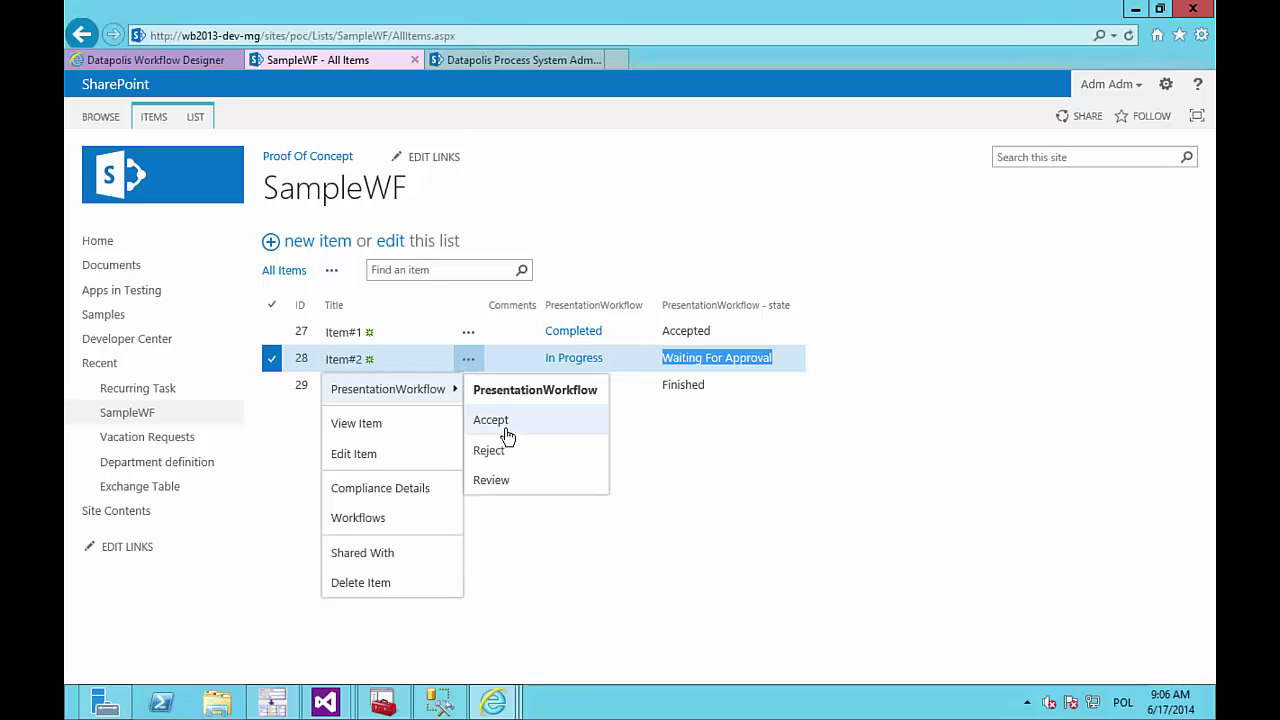
{"action": "left_click", "coordinate": [533, 485]}
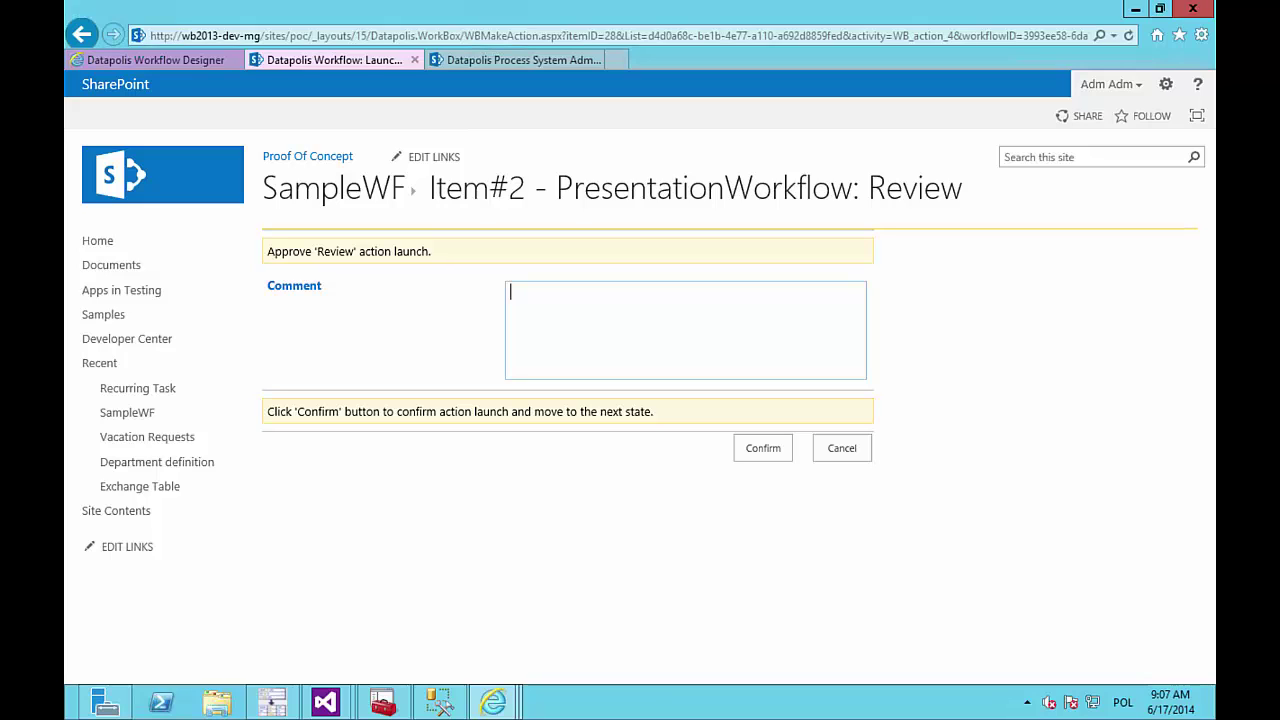
{"action": "type", "text": "Sample Comment"}
{"action": "left_click", "coordinate": [766, 452]}
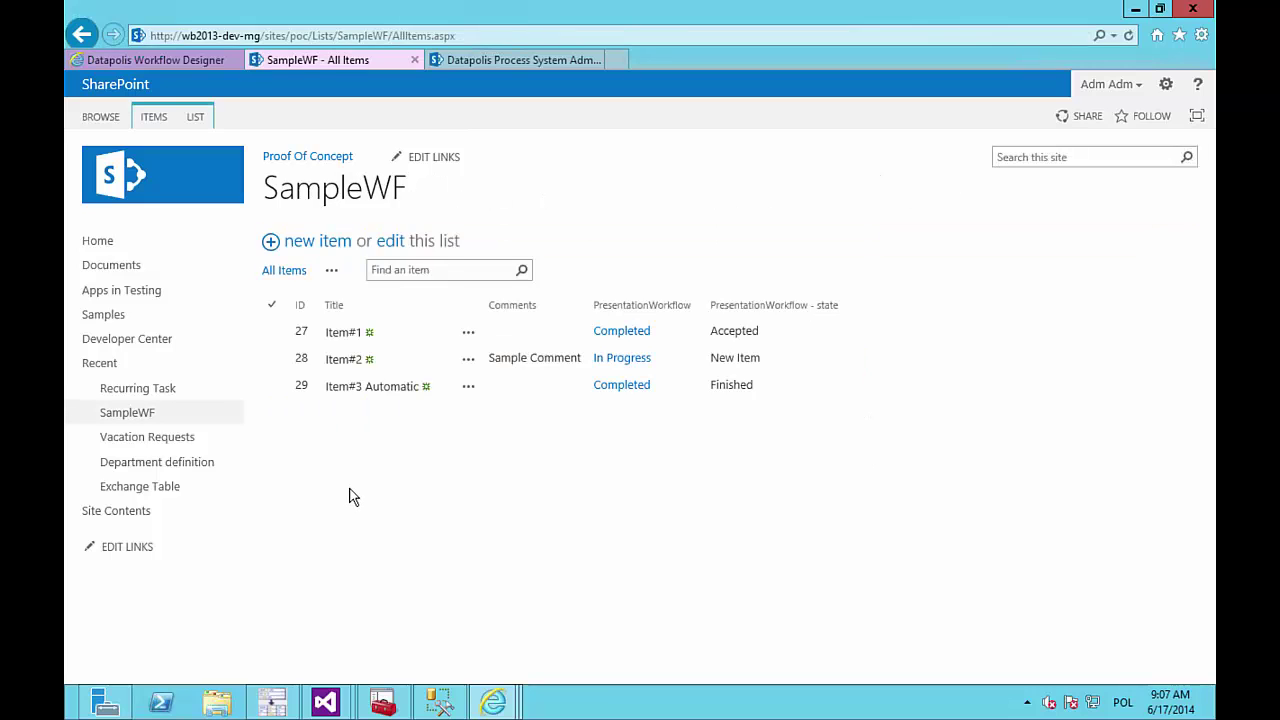
Step: Check Item#2's comment and workflow state in the list against the Review path in the workflow diagram
{"action": "left_click", "coordinate": [488, 362]}
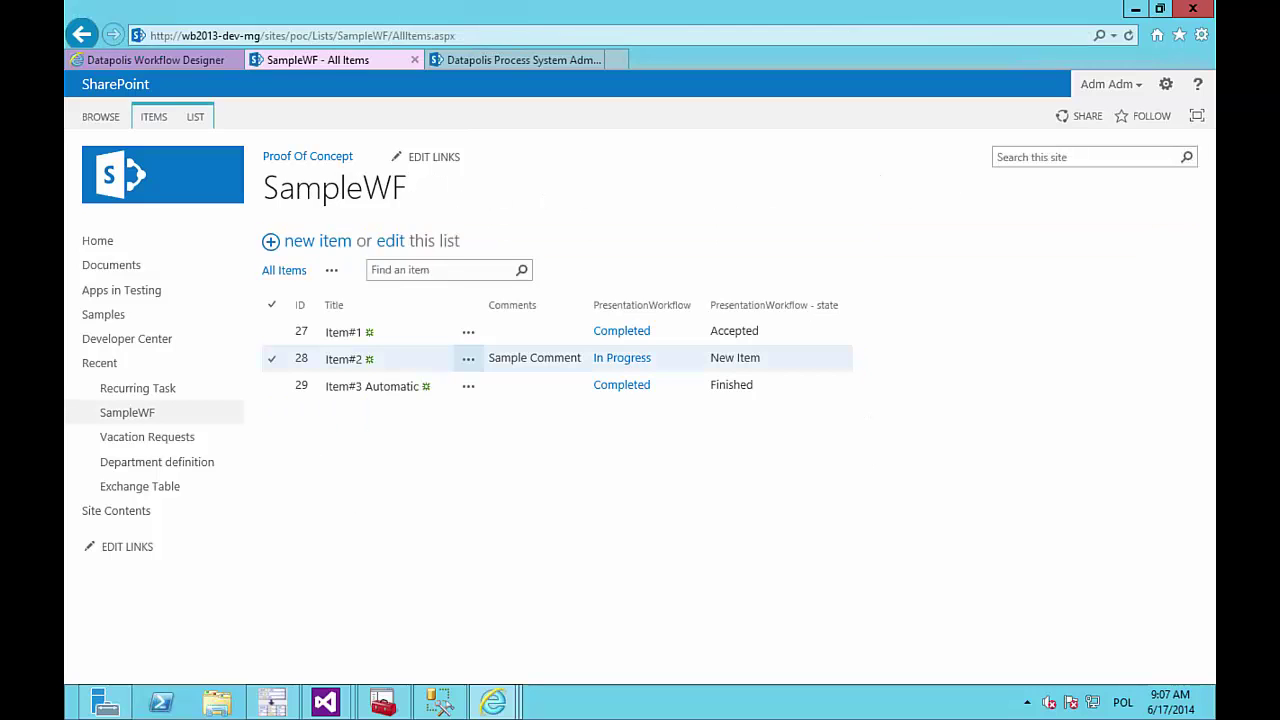
{"action": "left_click_drag", "start_coordinate": [582, 358], "coordinate": [488, 359]}
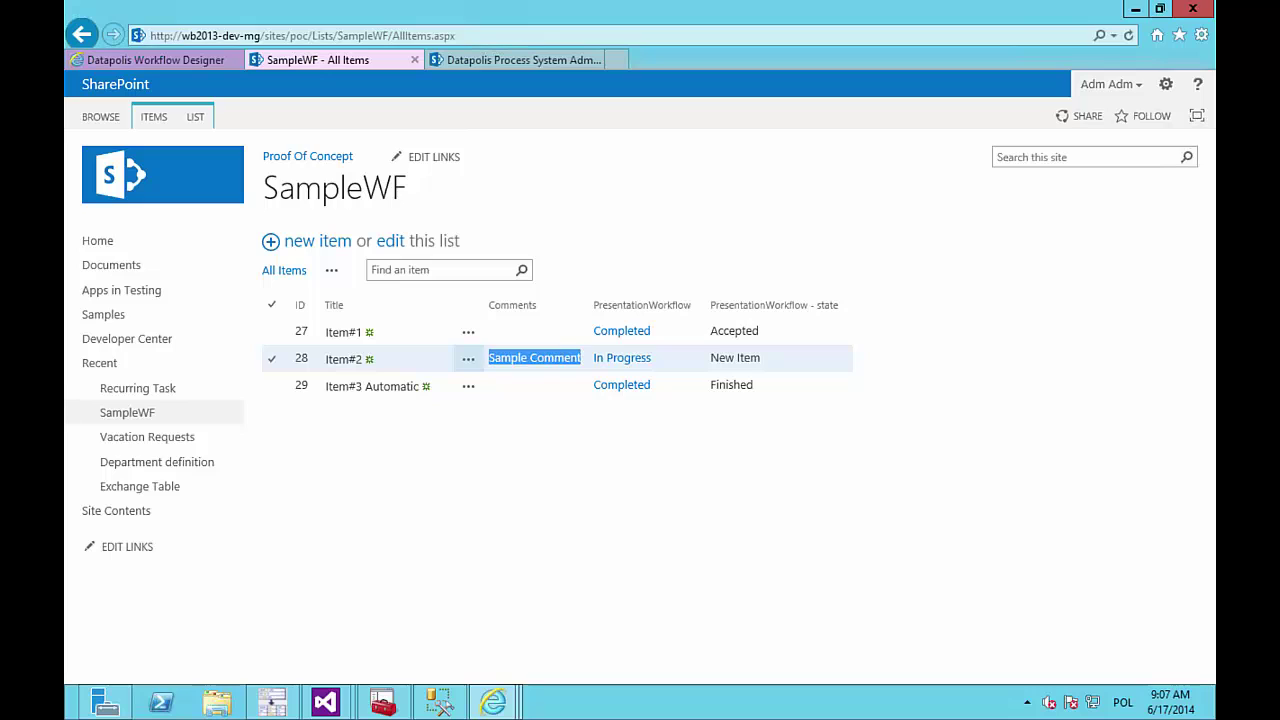
{"action": "left_click", "coordinate": [505, 436]}
{"action": "left_click_drag", "start_coordinate": [783, 357], "coordinate": [712, 356]}
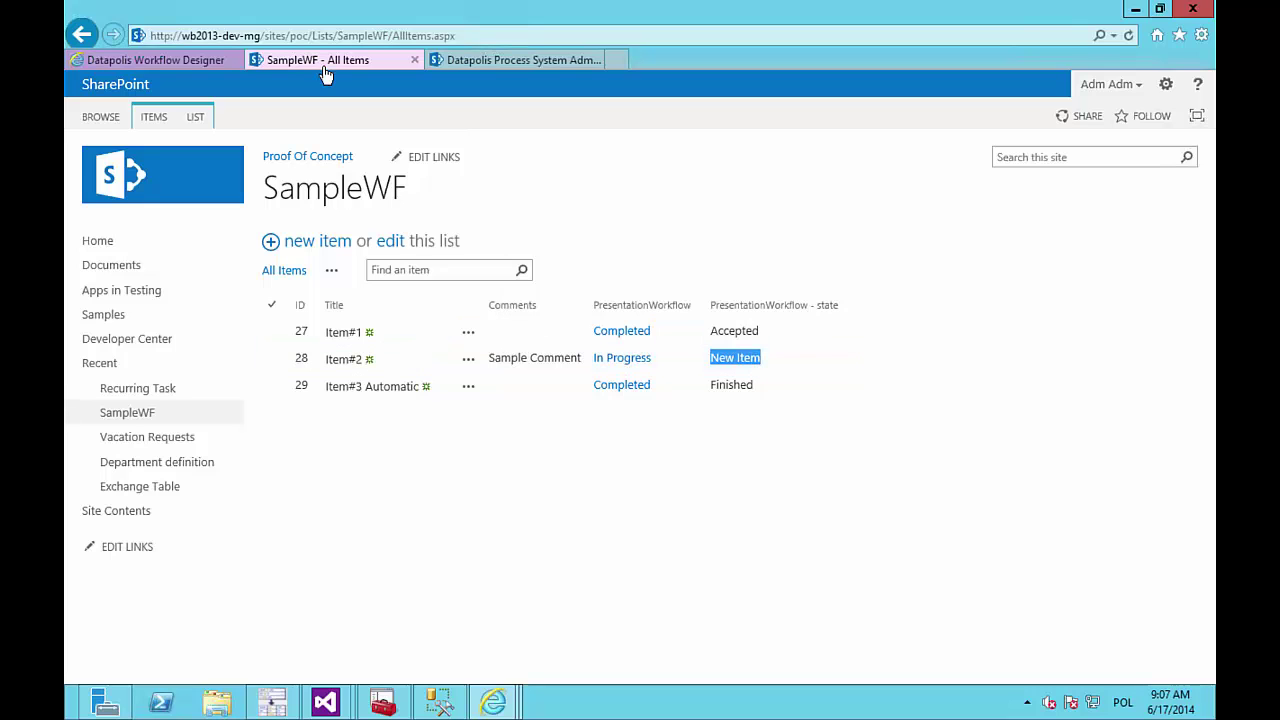
{"action": "left_click", "coordinate": [191, 61]}
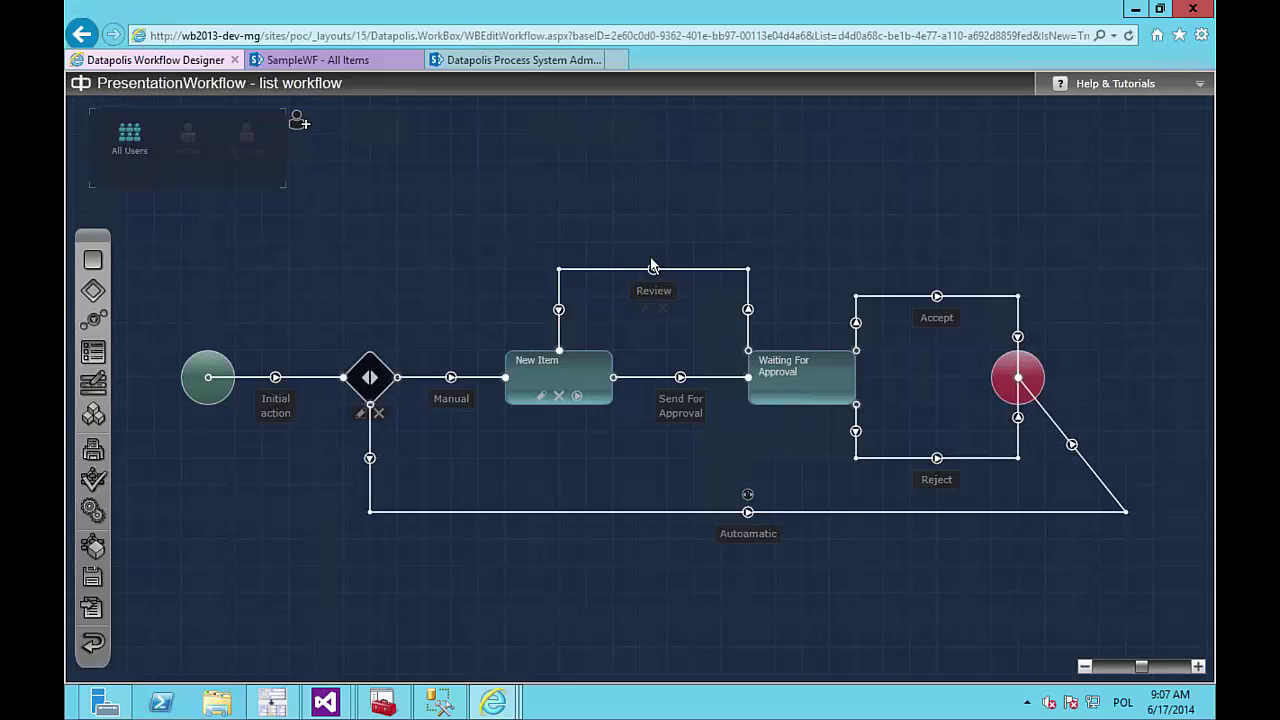
{"action": "mouse_move", "coordinate": [657, 280]}
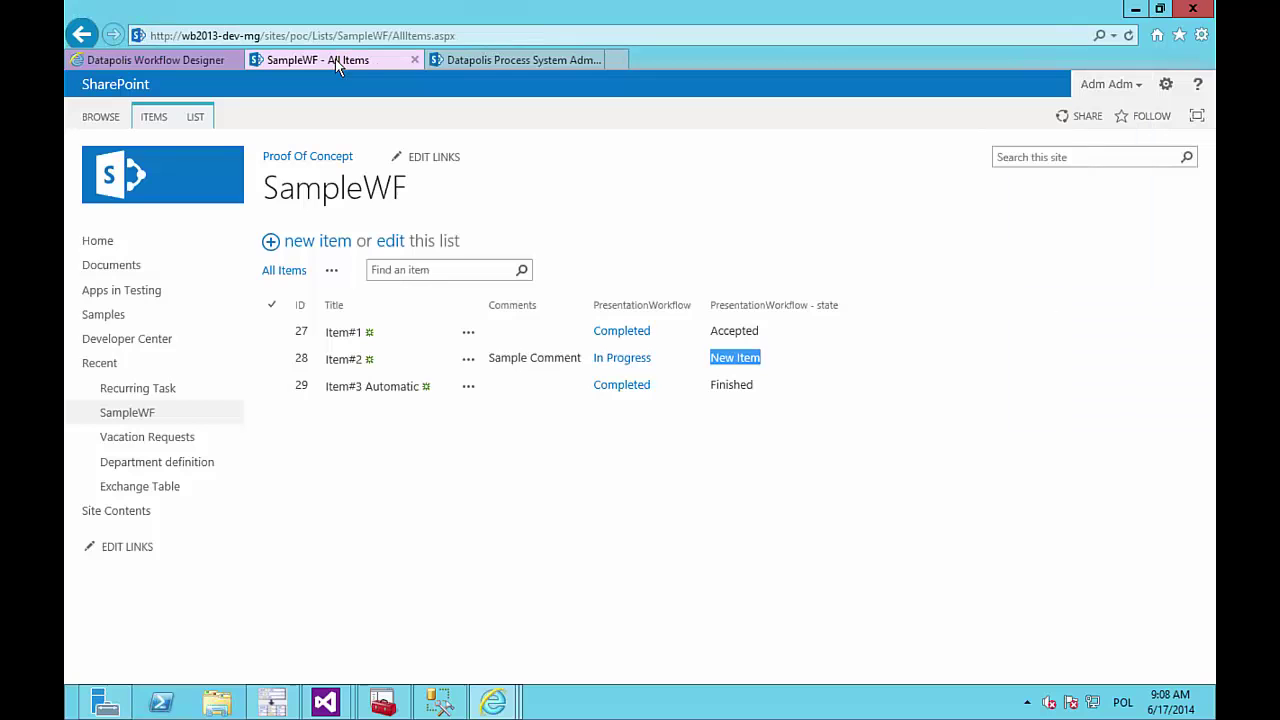
Step: Return to the SampleWF list and send Item#2 for approval again
{"action": "left_click", "coordinate": [330, 60]}
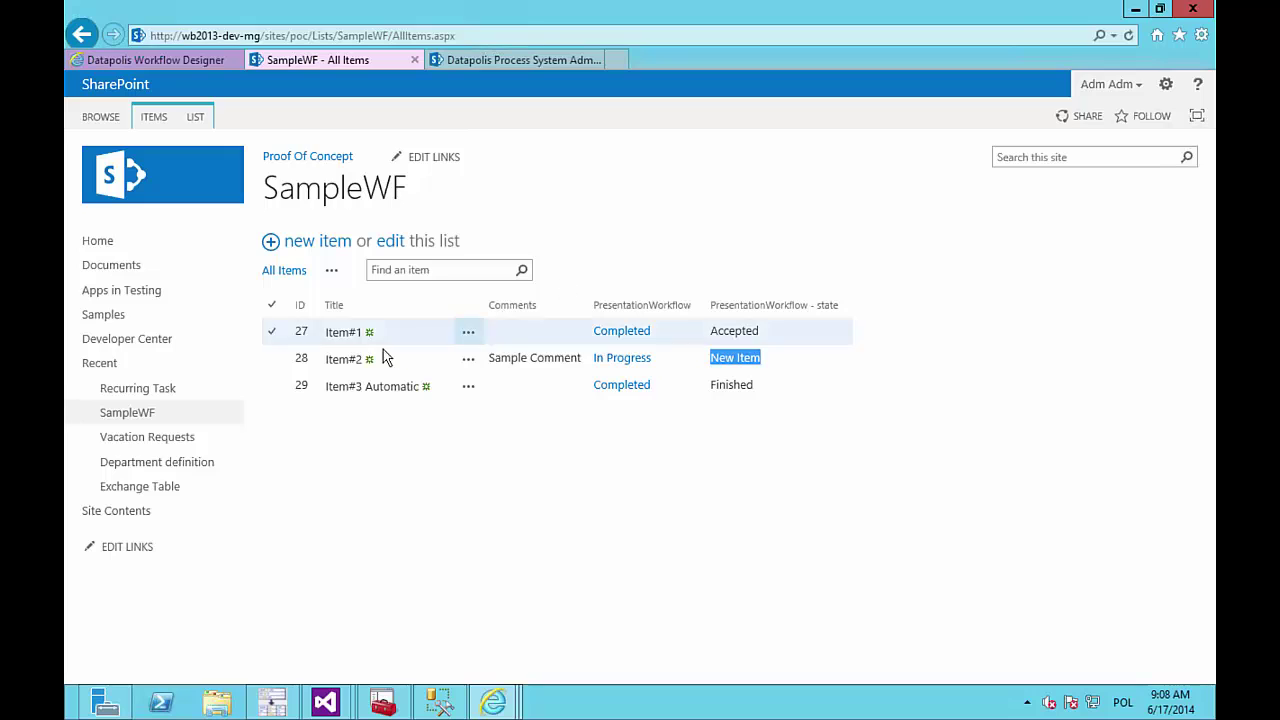
{"action": "left_click", "coordinate": [467, 360]}
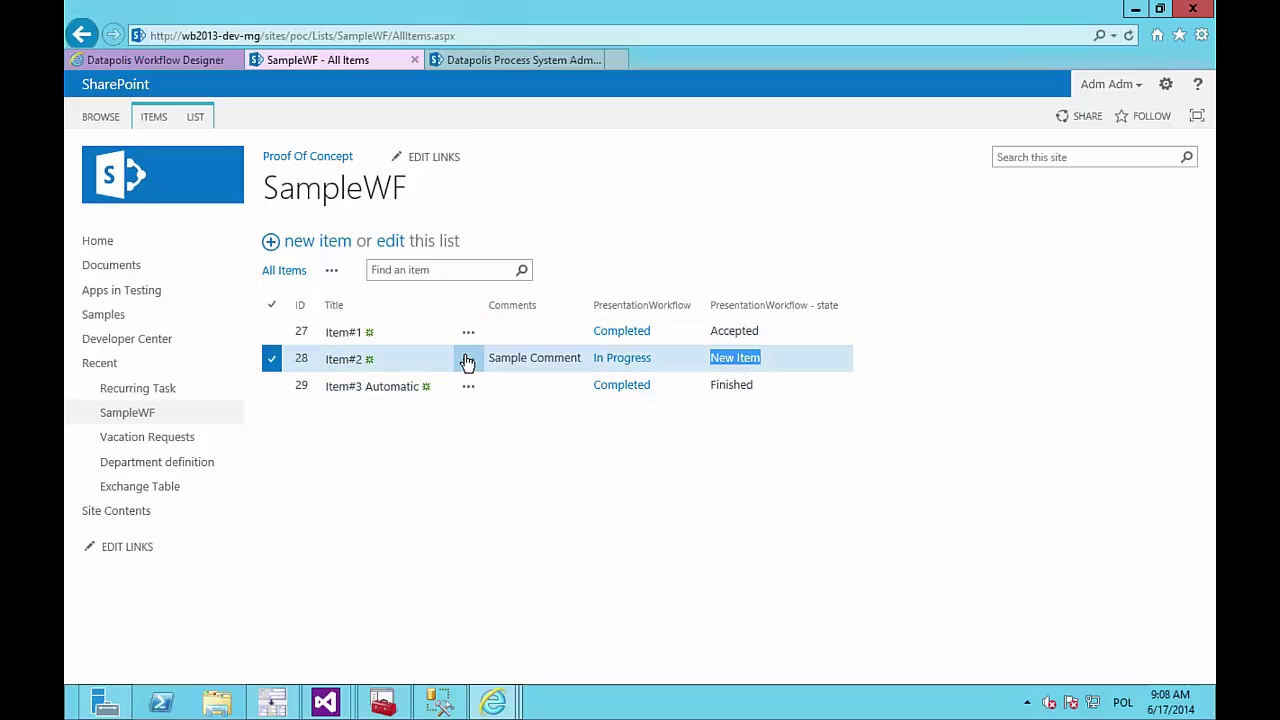
{"action": "mouse_move", "coordinate": [414, 393]}
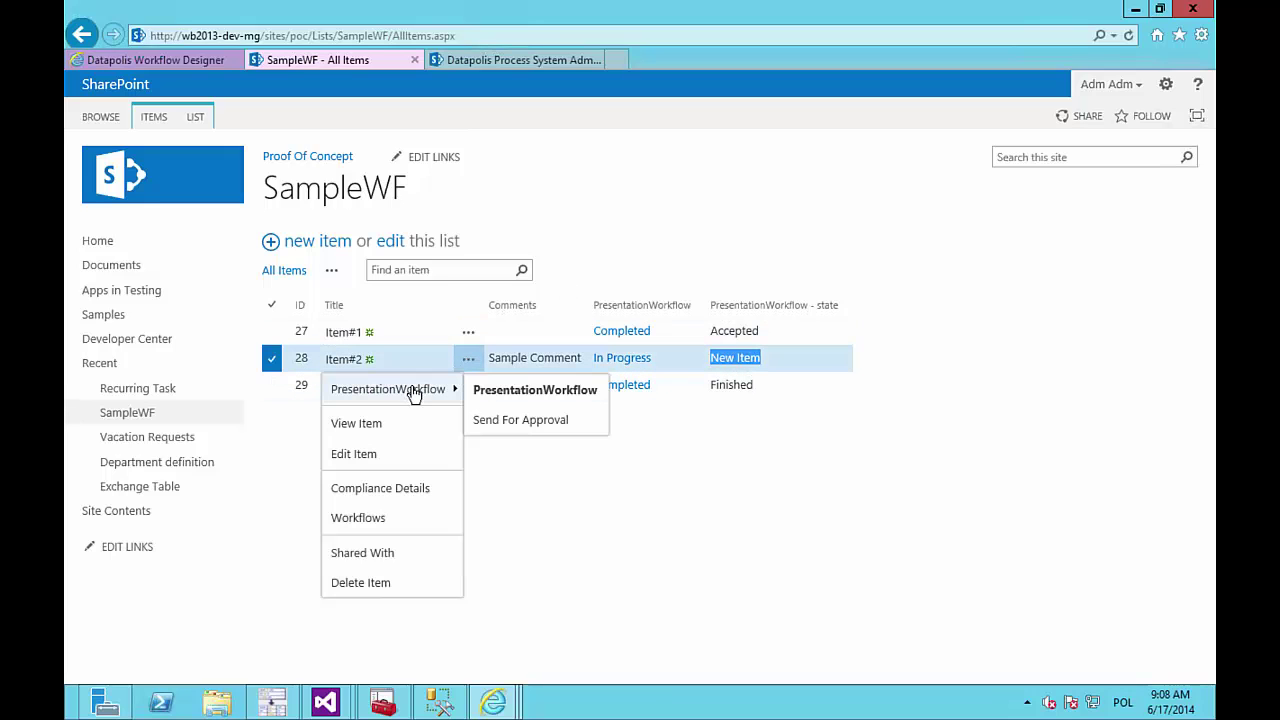
{"action": "left_click", "coordinate": [536, 421]}
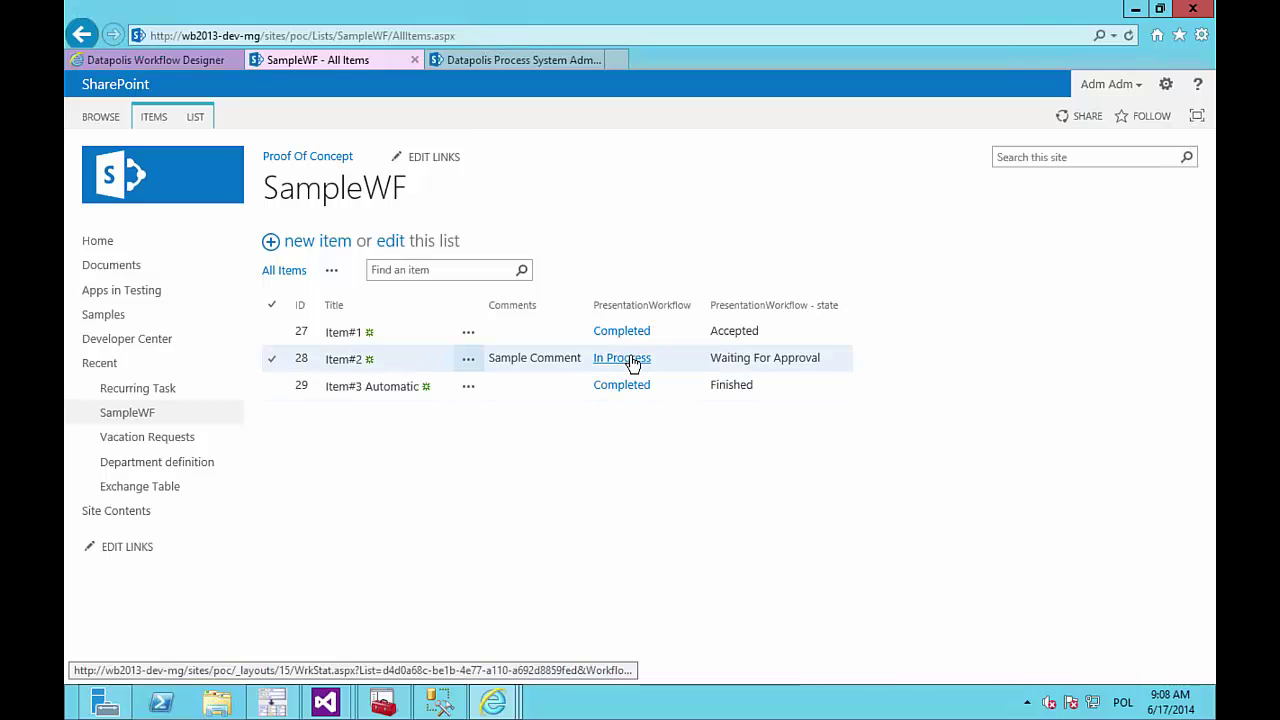
Step: Launch and confirm the Reject action of PresentationWorkflow on Item#2, and check its state in the list
{"action": "left_click", "coordinate": [468, 360]}
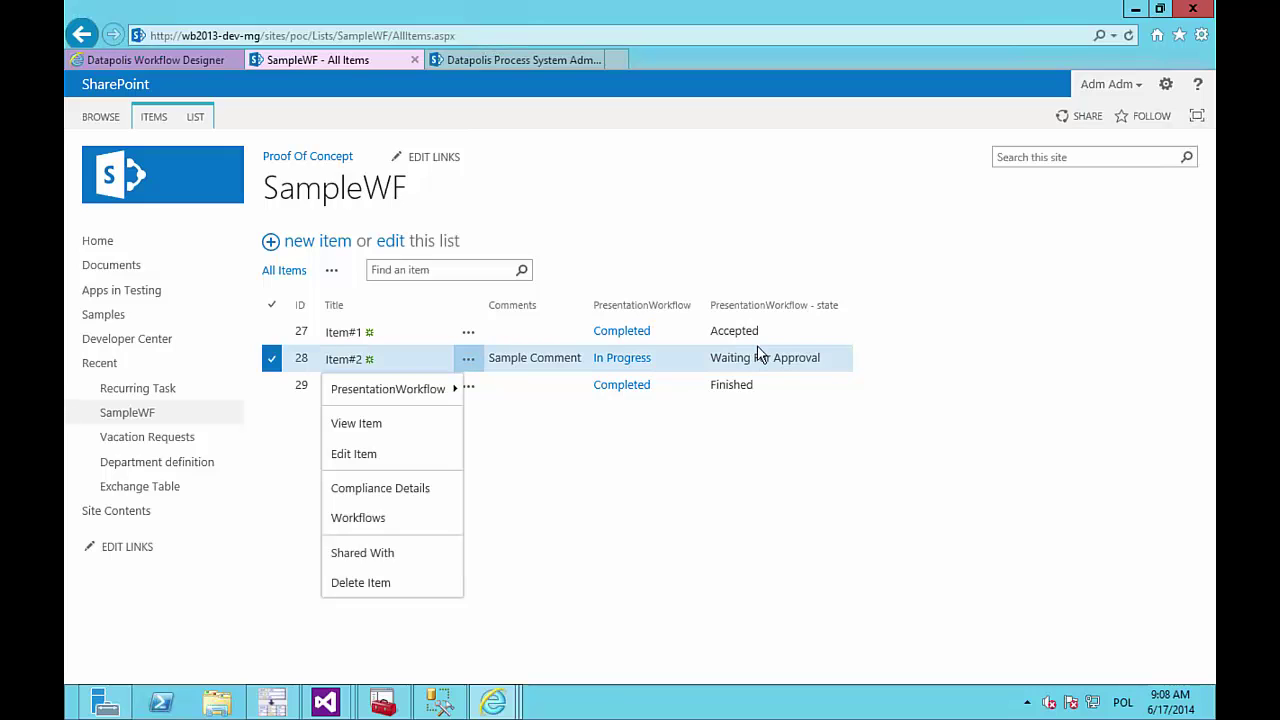
{"action": "mouse_move", "coordinate": [428, 390]}
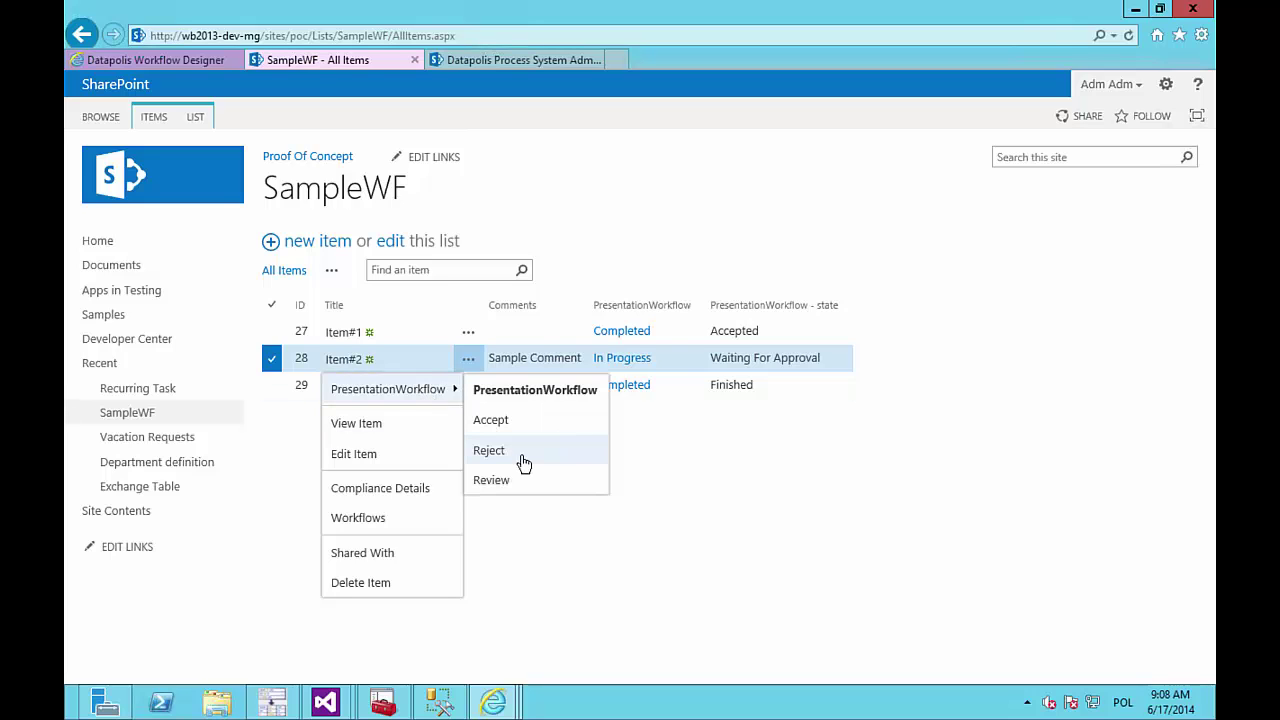
{"action": "left_click", "coordinate": [520, 460]}
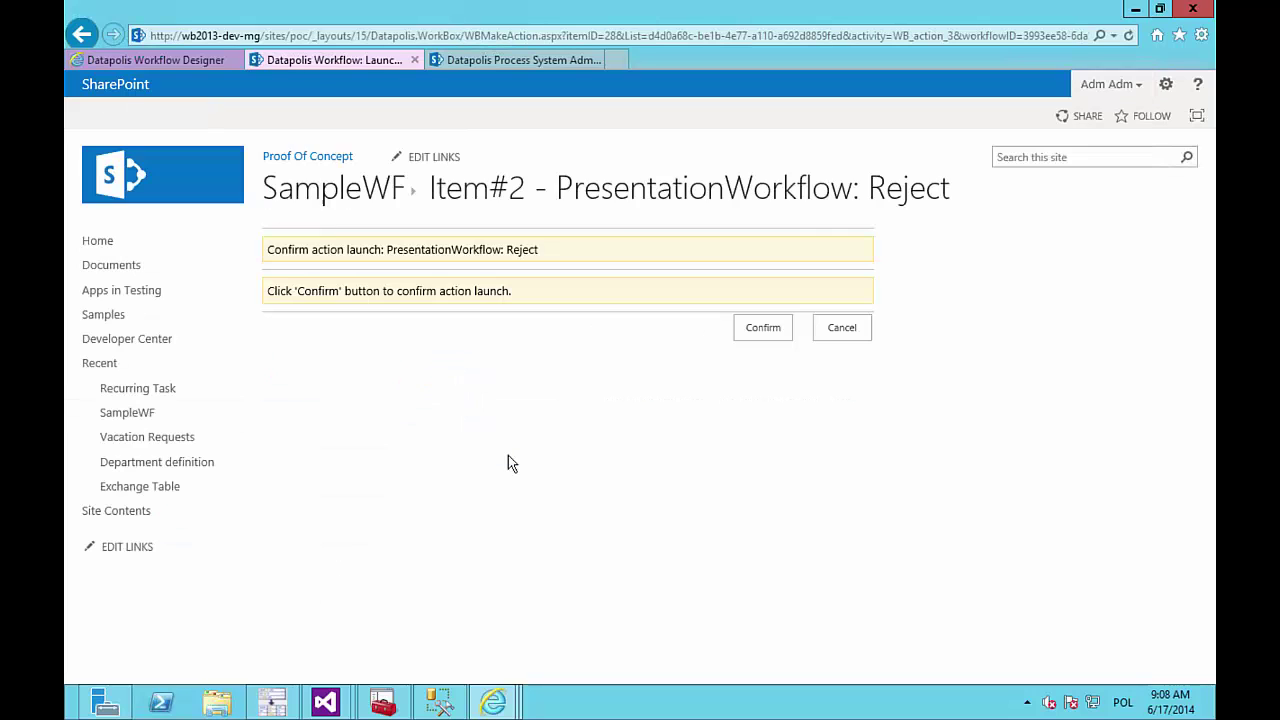
{"action": "left_click", "coordinate": [755, 338]}
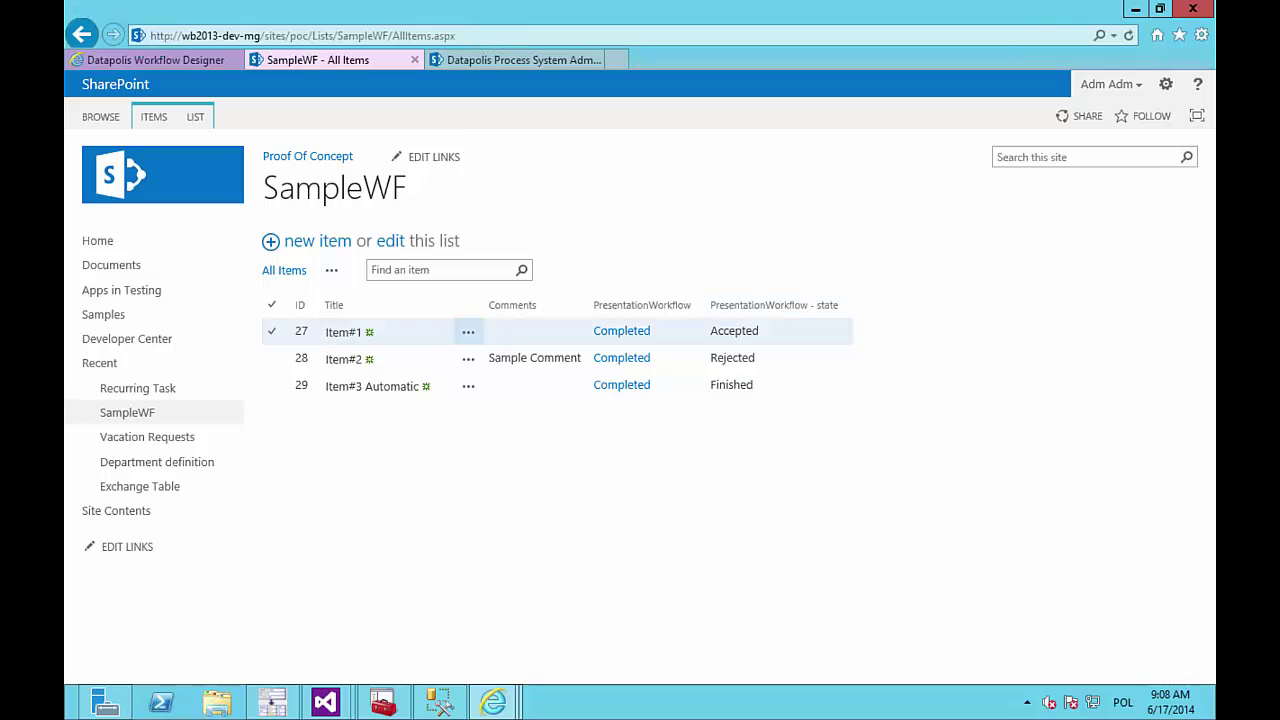
{"action": "left_click", "coordinate": [722, 356]}
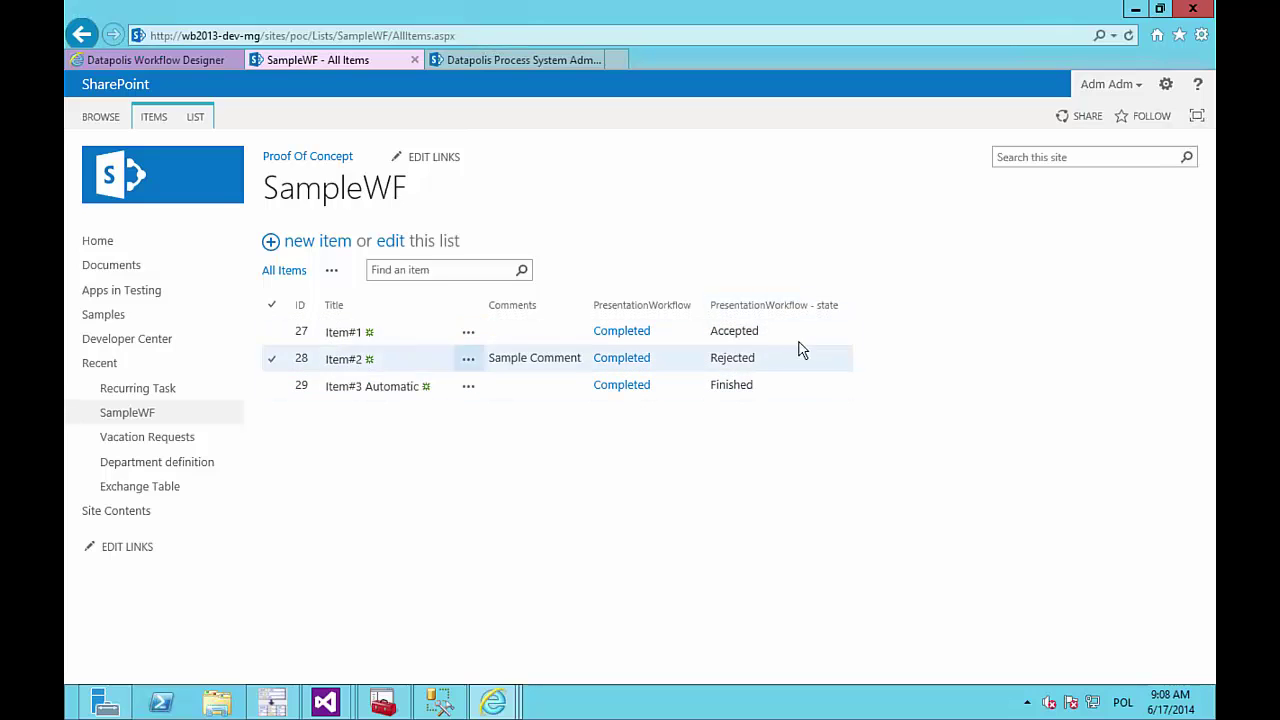
Step: Open Item#2's workflow history and examine its statistics and the sequence of launched actions and states
{"action": "left_click", "coordinate": [633, 362]}
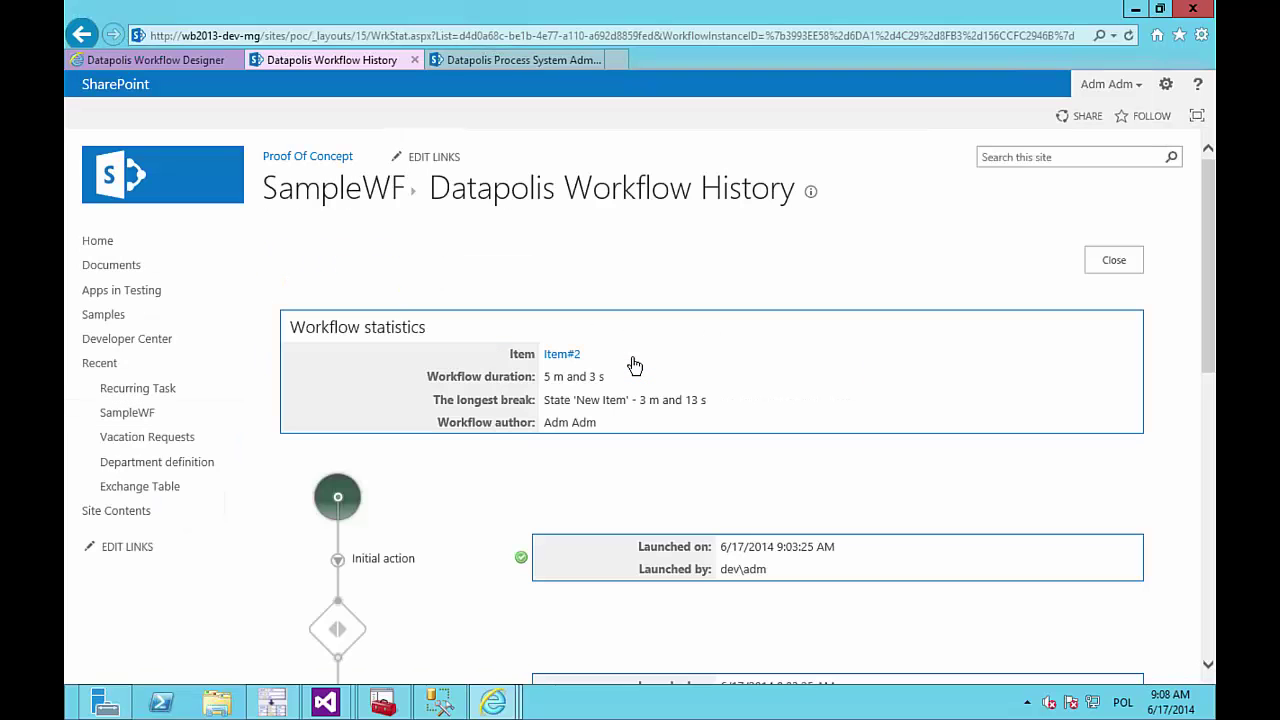
{"action": "scroll", "coordinate": [771, 371], "scroll_direction": "down", "scroll_amount": 2}
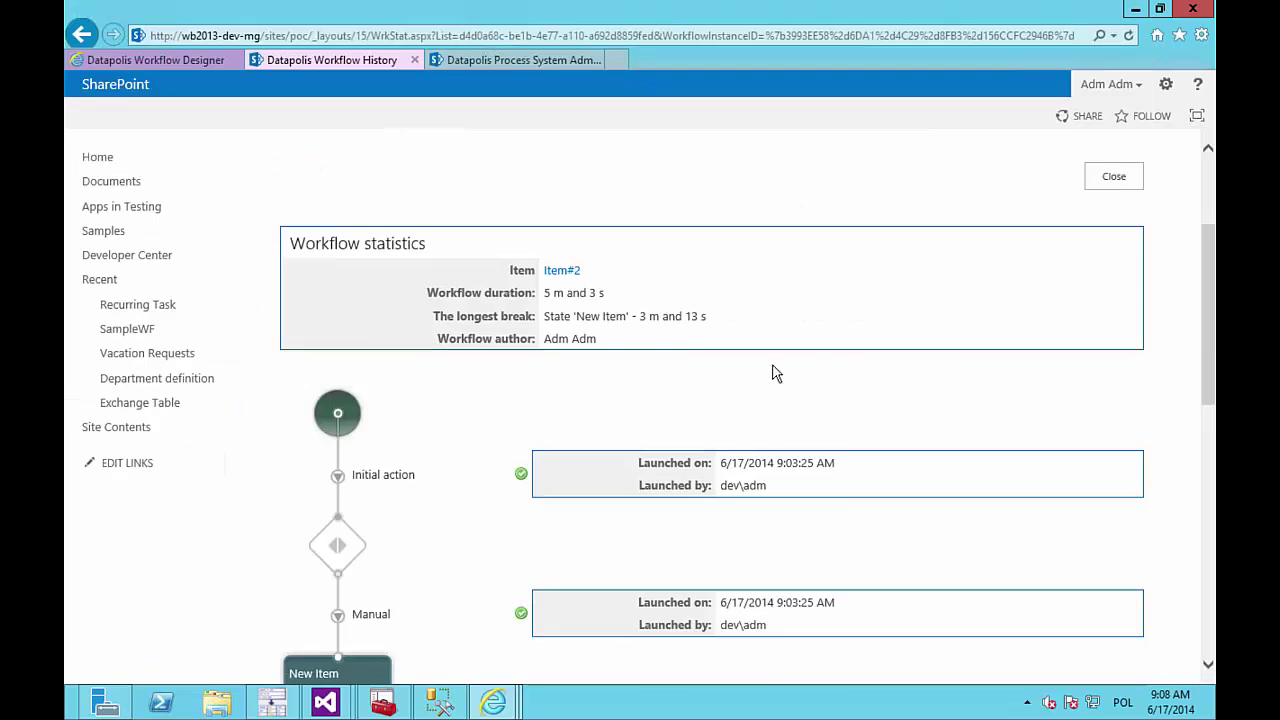
{"action": "scroll", "coordinate": [772, 371], "scroll_direction": "down", "scroll_amount": 3}
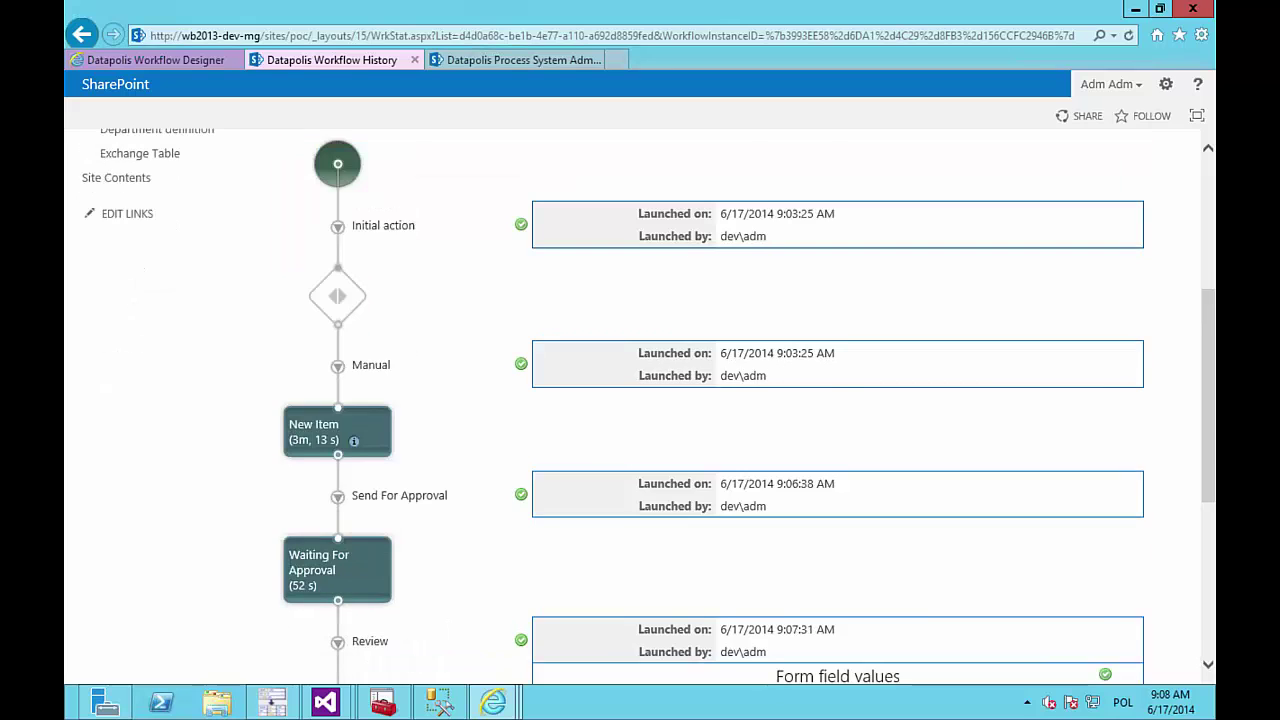
{"action": "scroll", "coordinate": [695, 251], "scroll_direction": "down", "scroll_amount": 1}
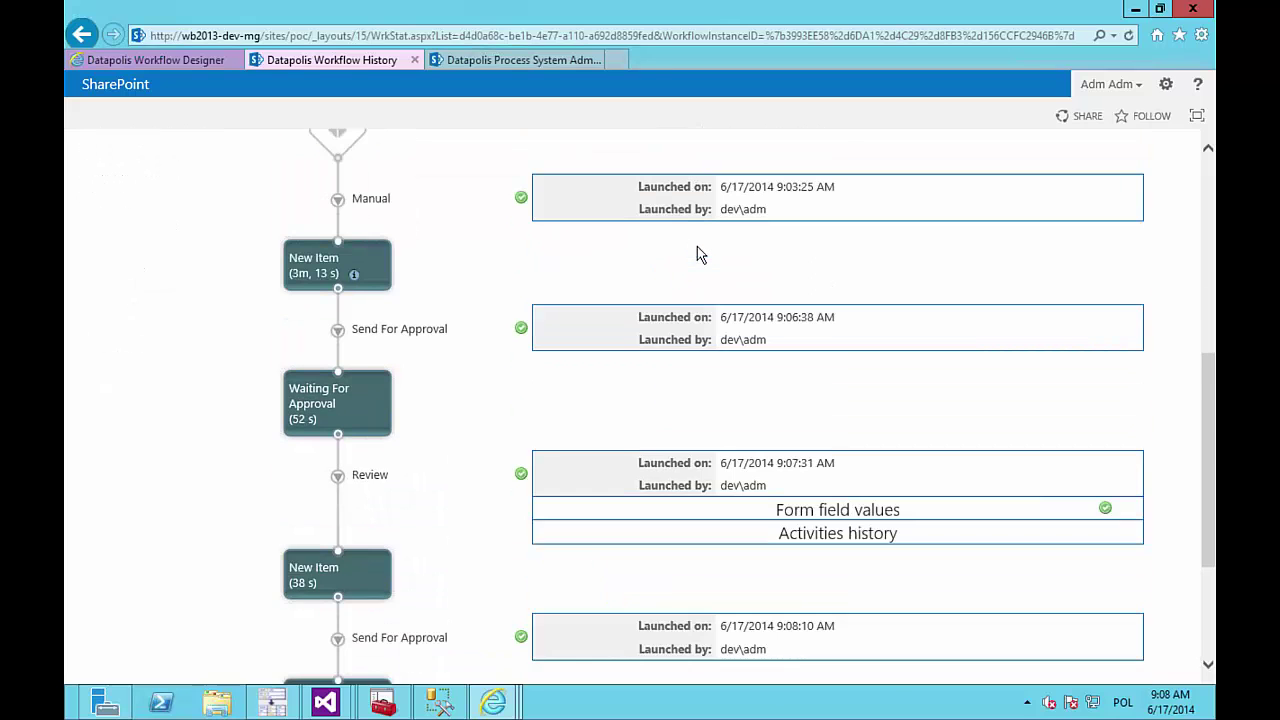
{"action": "scroll", "coordinate": [697, 247], "scroll_direction": "down", "scroll_amount": 1}
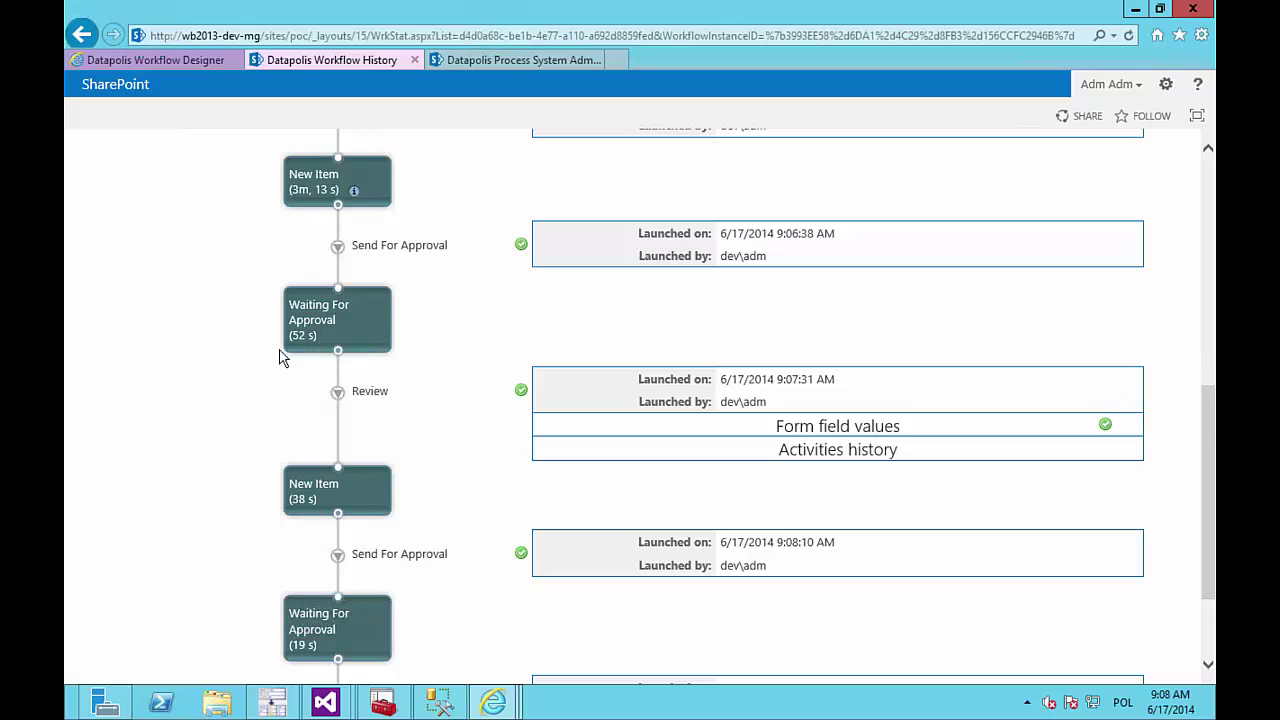
Step: Examine the Edit items activity recorded under the Review action in Item#2's workflow history, and return to the SampleWF list
{"action": "scroll", "coordinate": [285, 360], "scroll_direction": "down", "scroll_amount": 1}
{"action": "scroll", "coordinate": [305, 420], "scroll_direction": "down", "scroll_amount": 1}
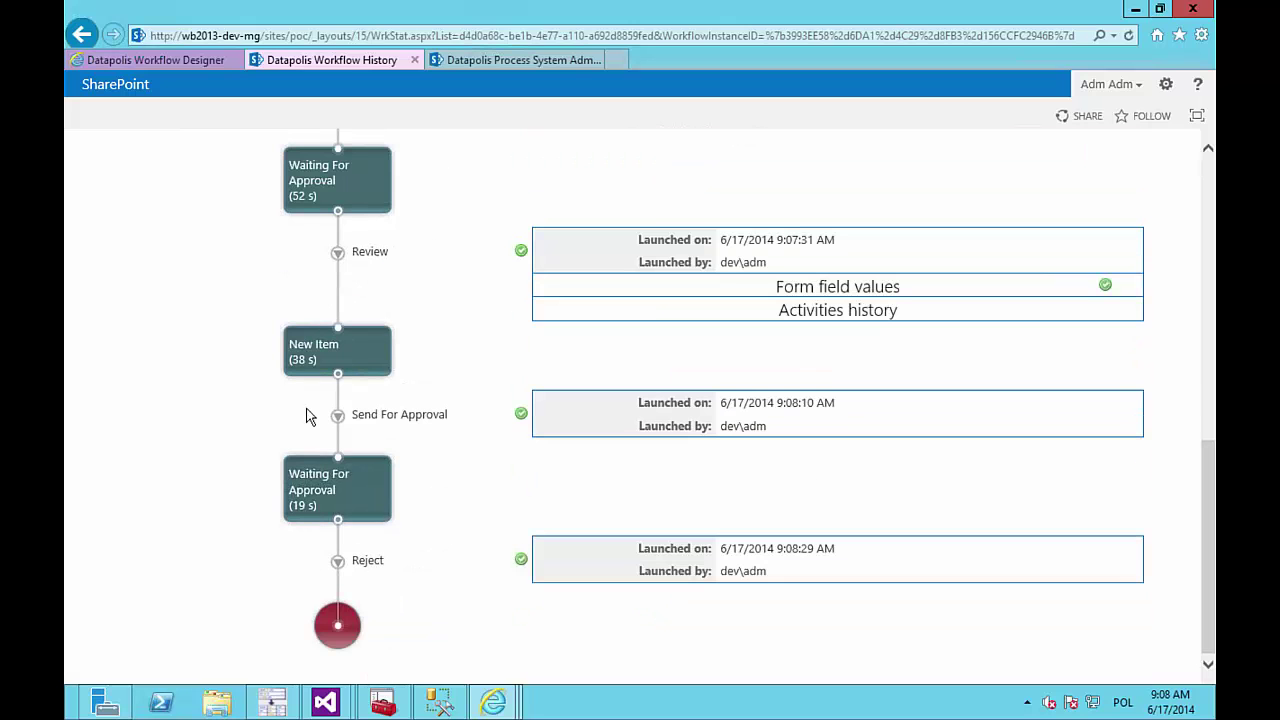
{"action": "scroll", "coordinate": [760, 480], "scroll_direction": "up", "scroll_amount": 2}
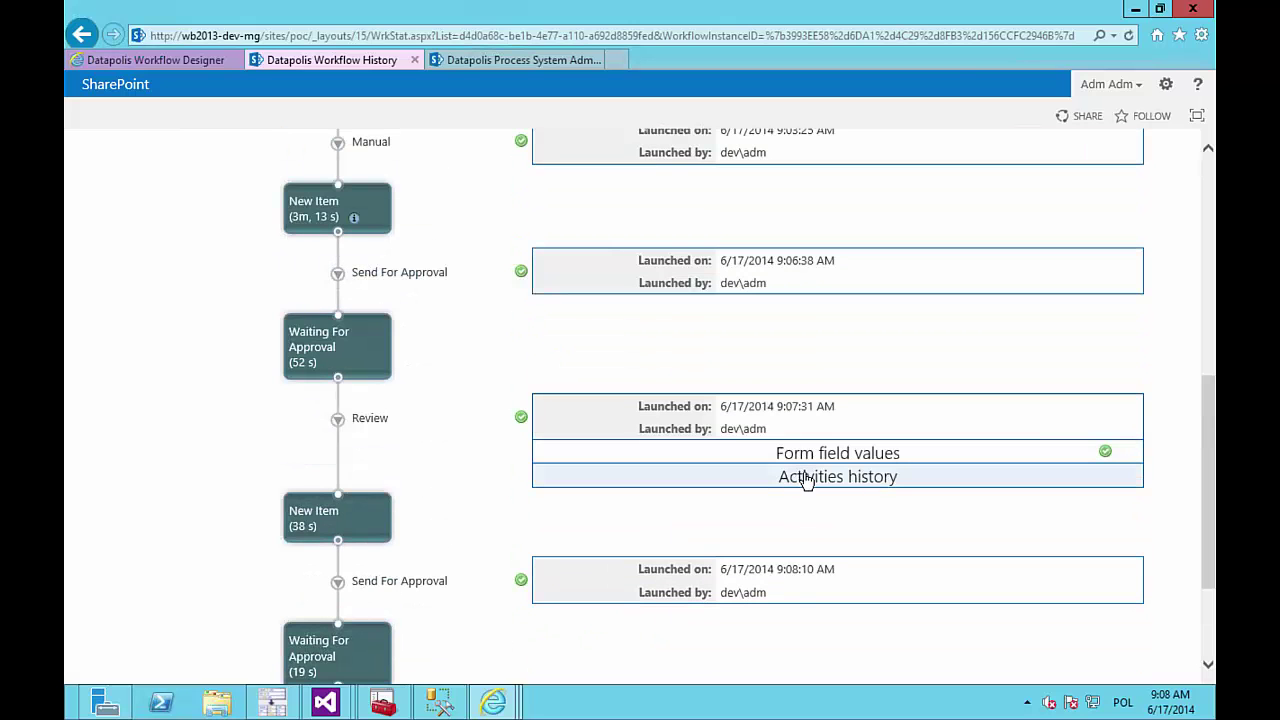
{"action": "left_click", "coordinate": [806, 478]}
{"action": "left_click", "coordinate": [836, 521]}
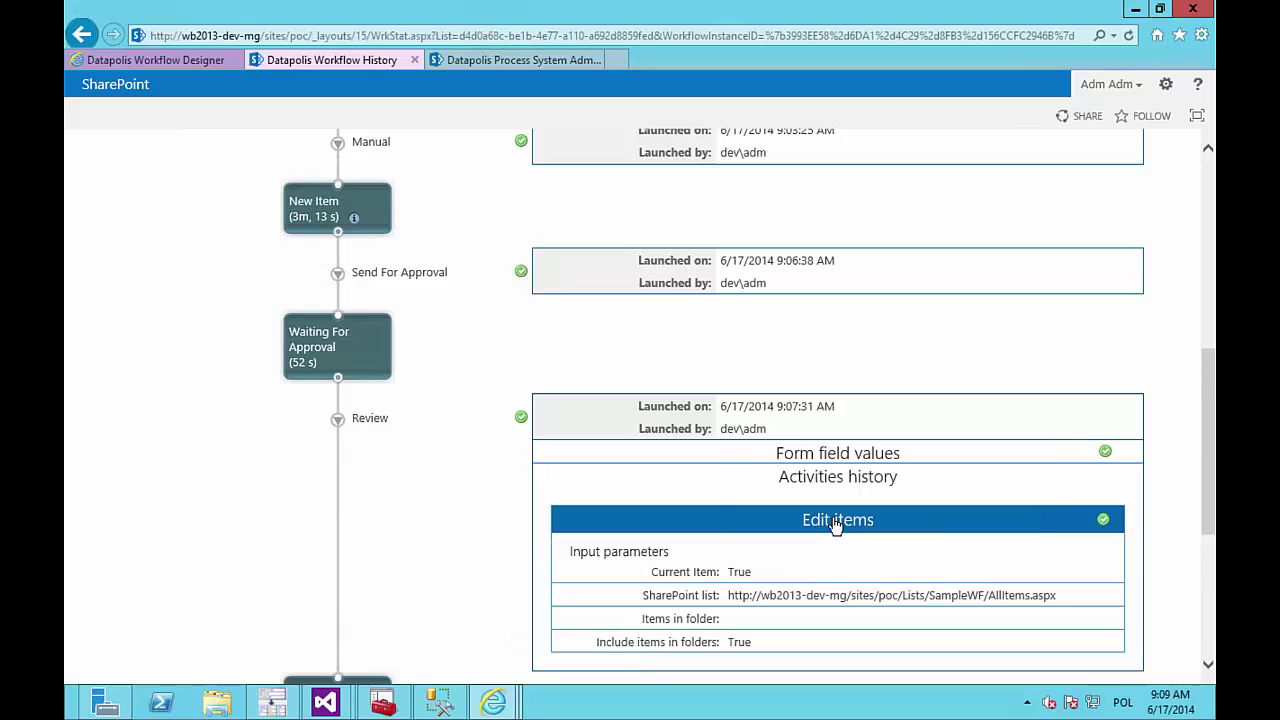
{"action": "scroll", "coordinate": [840, 510], "scroll_direction": "down", "scroll_amount": 2}
{"action": "scroll", "coordinate": [880, 404], "scroll_direction": "down", "scroll_amount": 2}
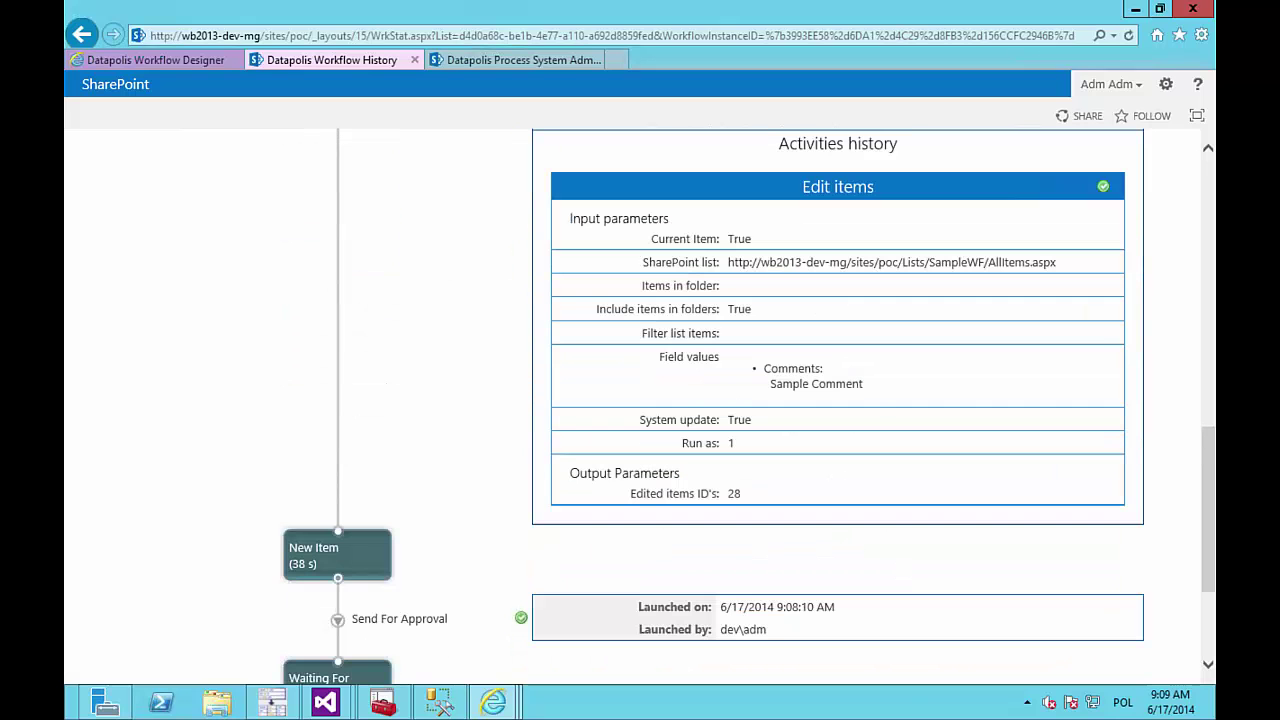
{"action": "left_click_drag", "start_coordinate": [757, 365], "coordinate": [660, 316]}
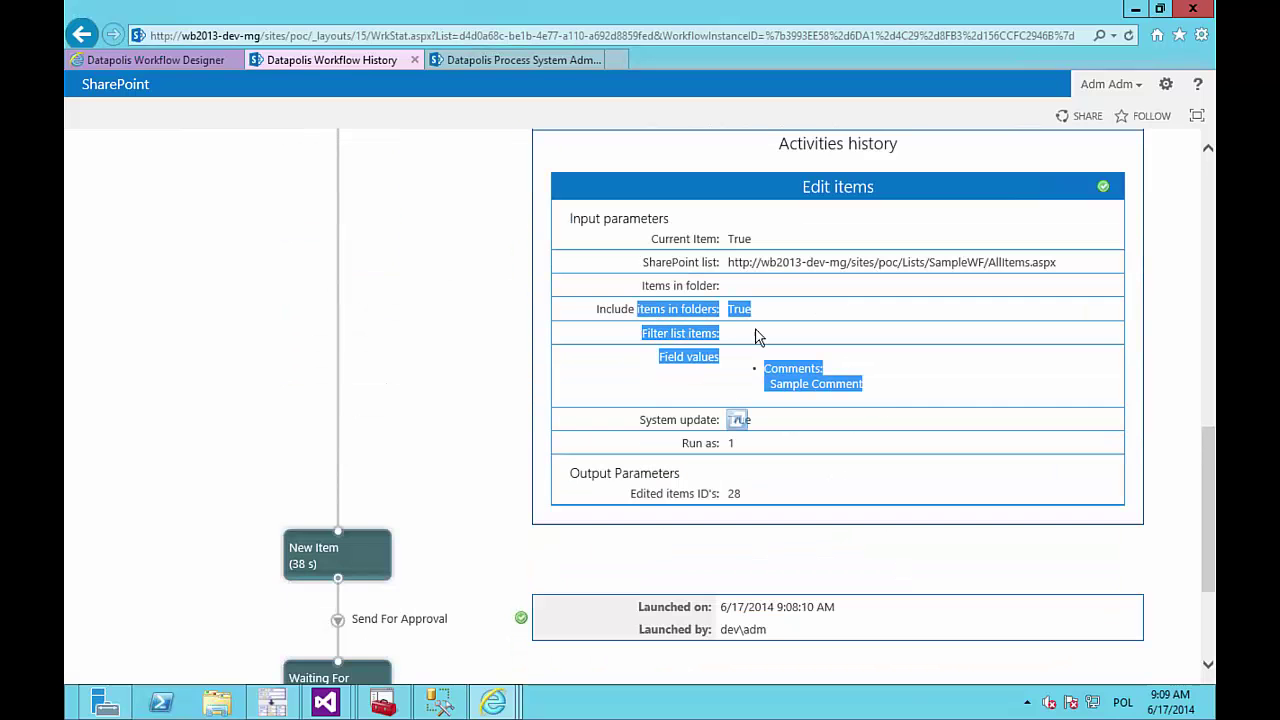
{"action": "scroll", "coordinate": [778, 350], "scroll_direction": "up", "scroll_amount": 5}
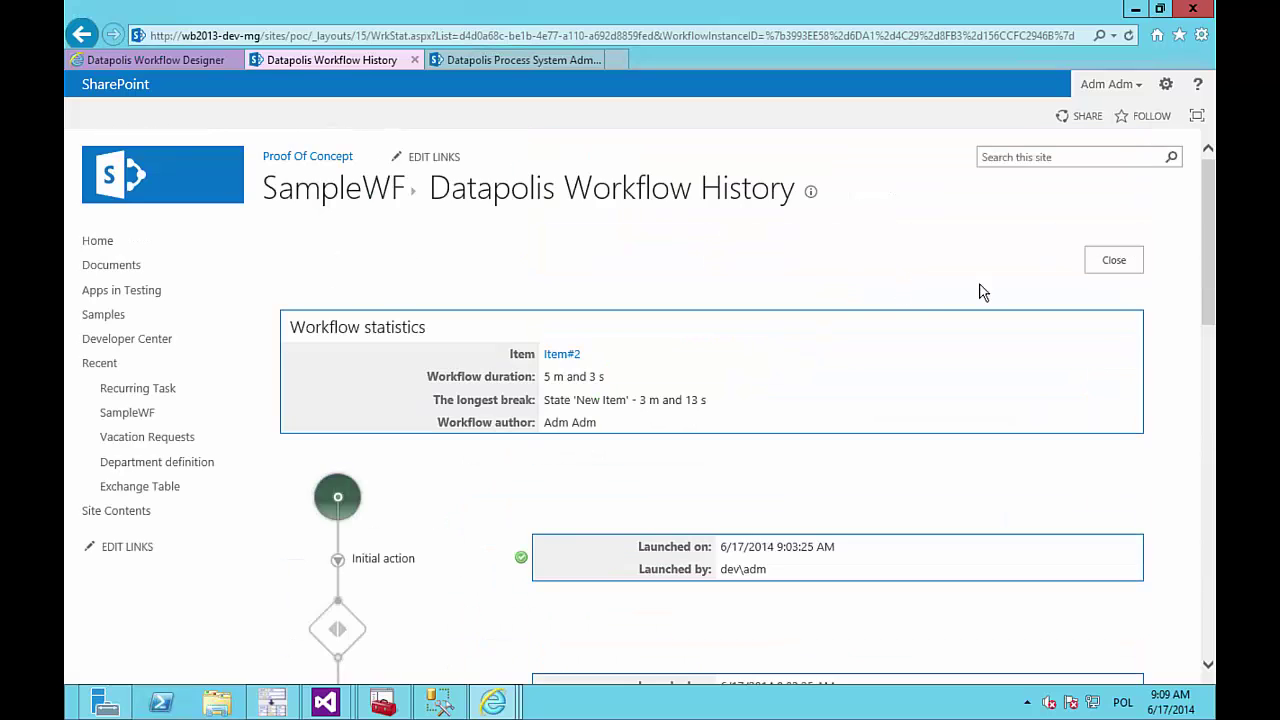
{"action": "left_click", "coordinate": [1117, 265]}
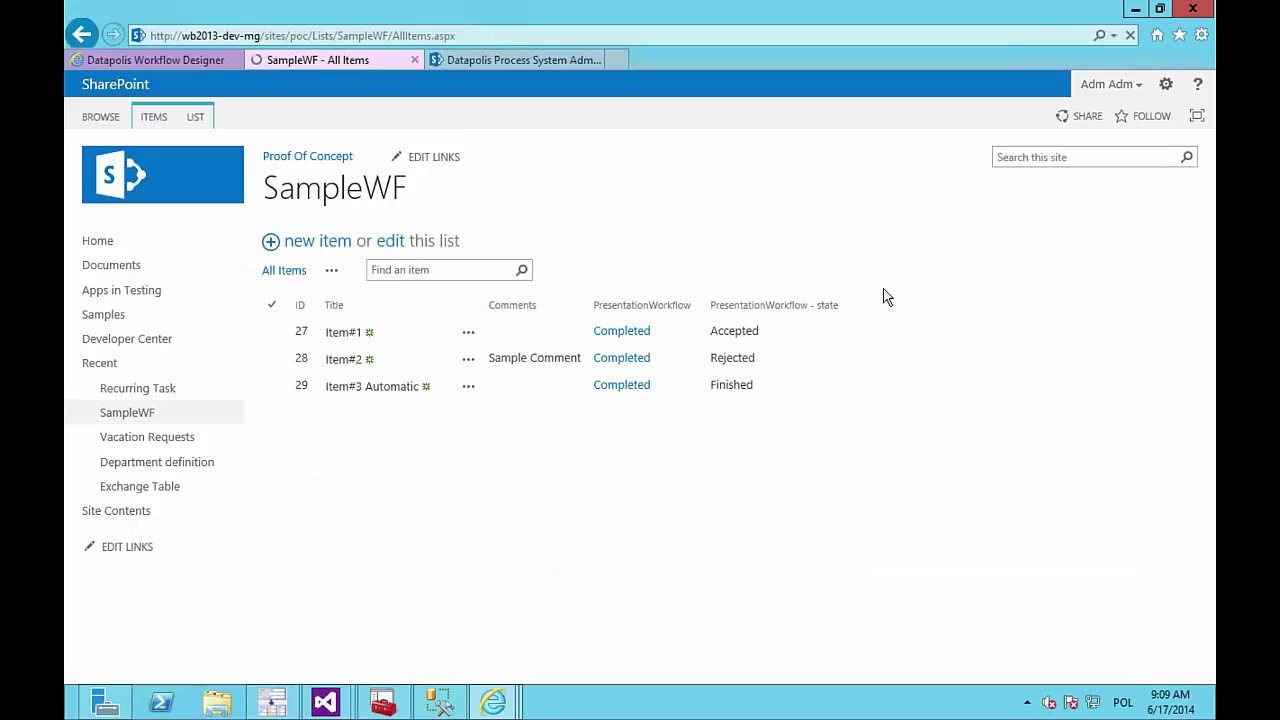
Step: Inspect the Share As settings and input parameters form for sharing PresentationWorkflow as an application, without saving changes
{"action": "left_click", "coordinate": [185, 62]}
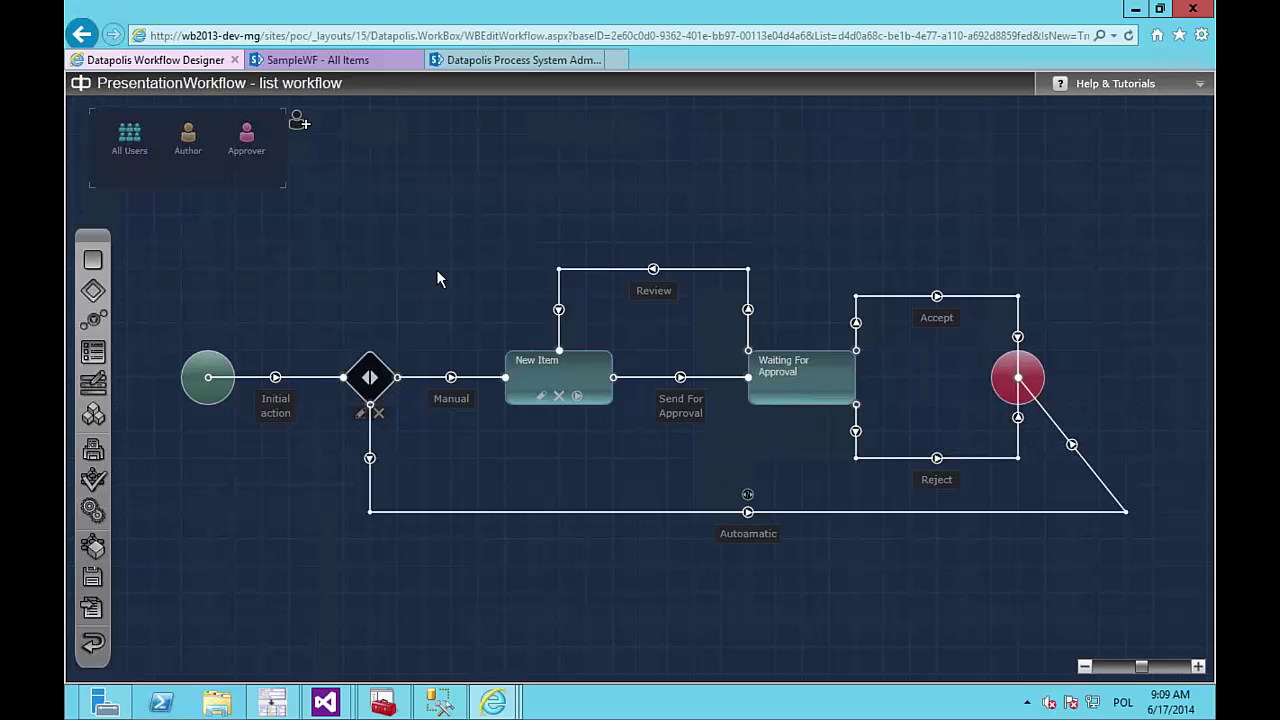
{"action": "left_click", "coordinate": [94, 548]}
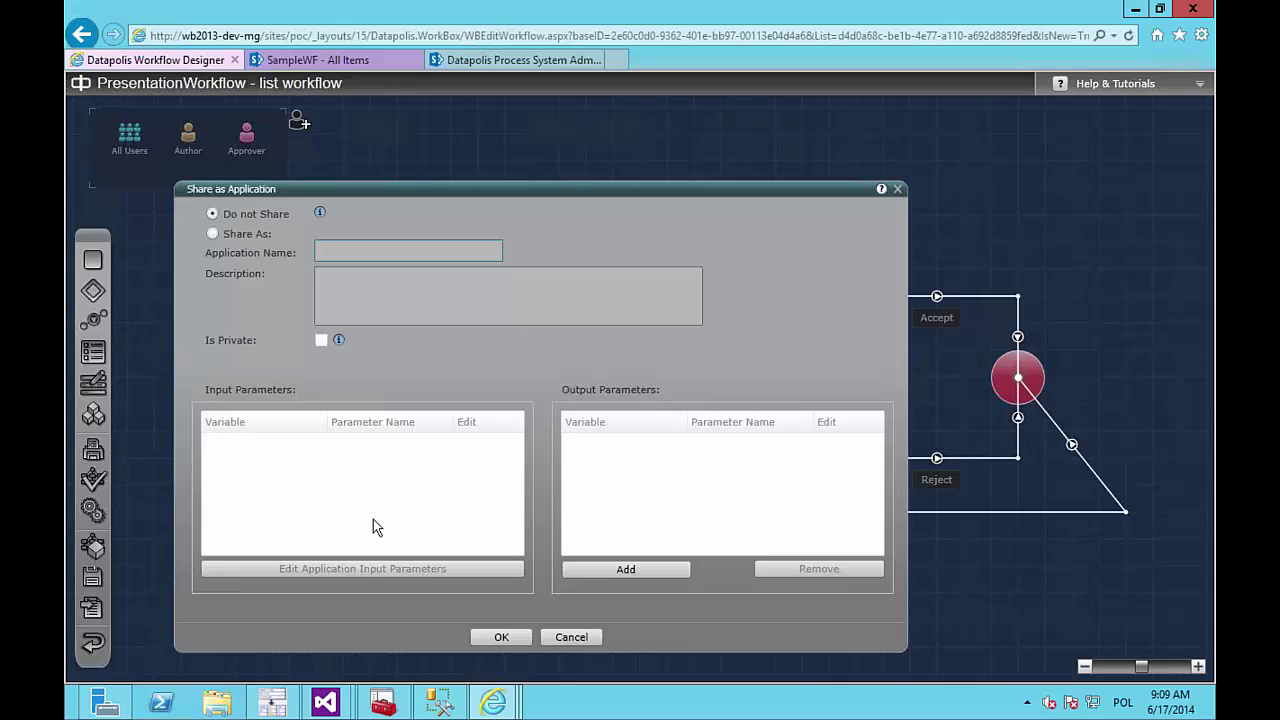
{"action": "left_click", "coordinate": [213, 234]}
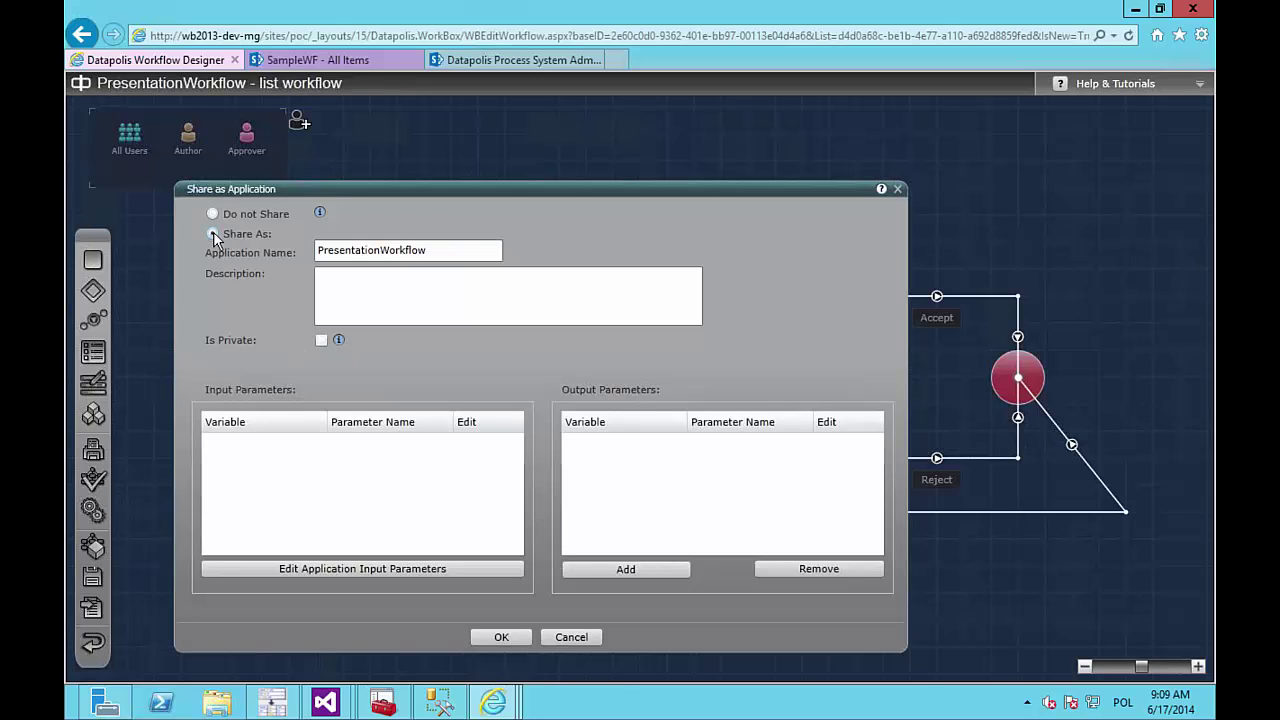
{"action": "left_click_drag", "start_coordinate": [427, 250], "coordinate": [317, 250]}
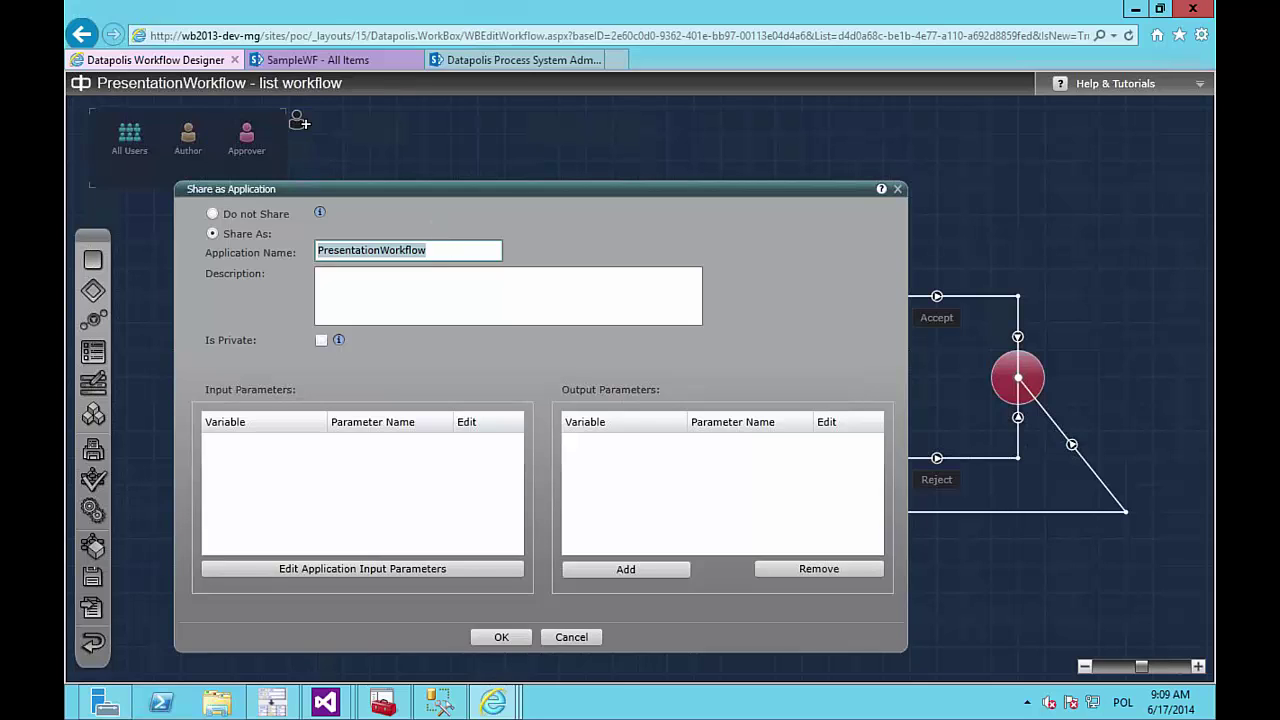
{"action": "key", "text": "Tab"}
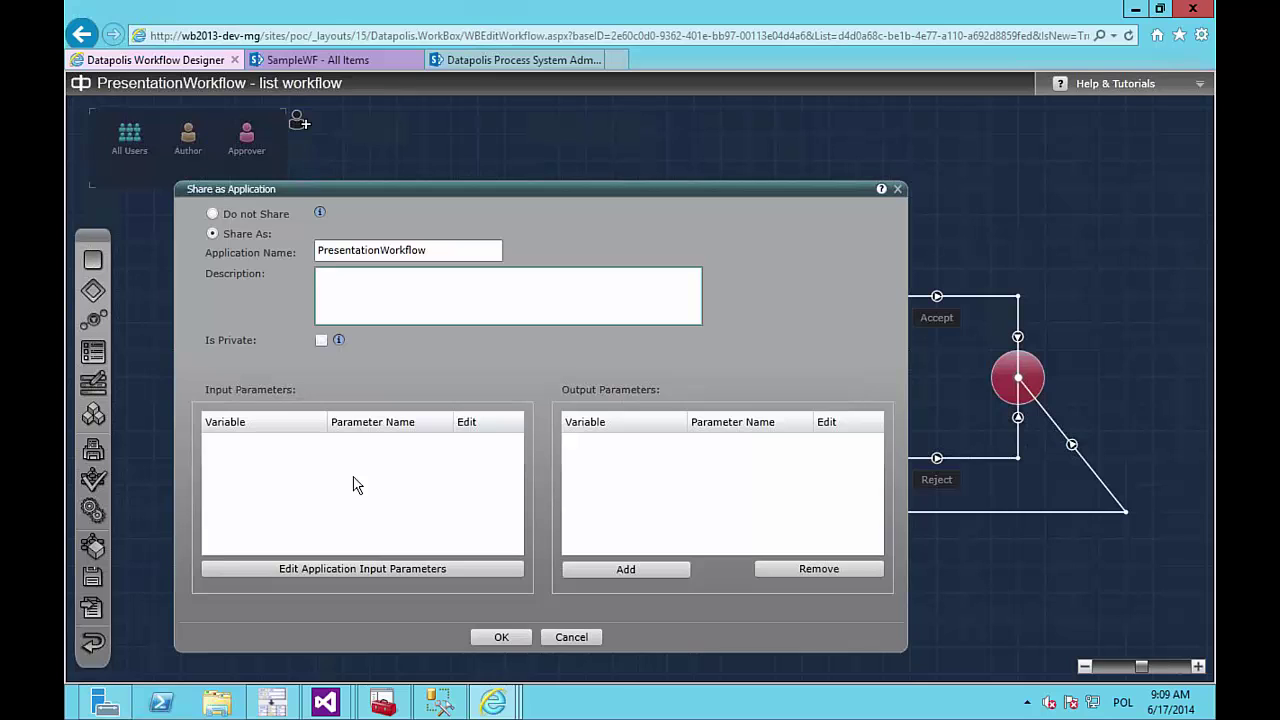
{"action": "key", "text": "shift+Tab"}
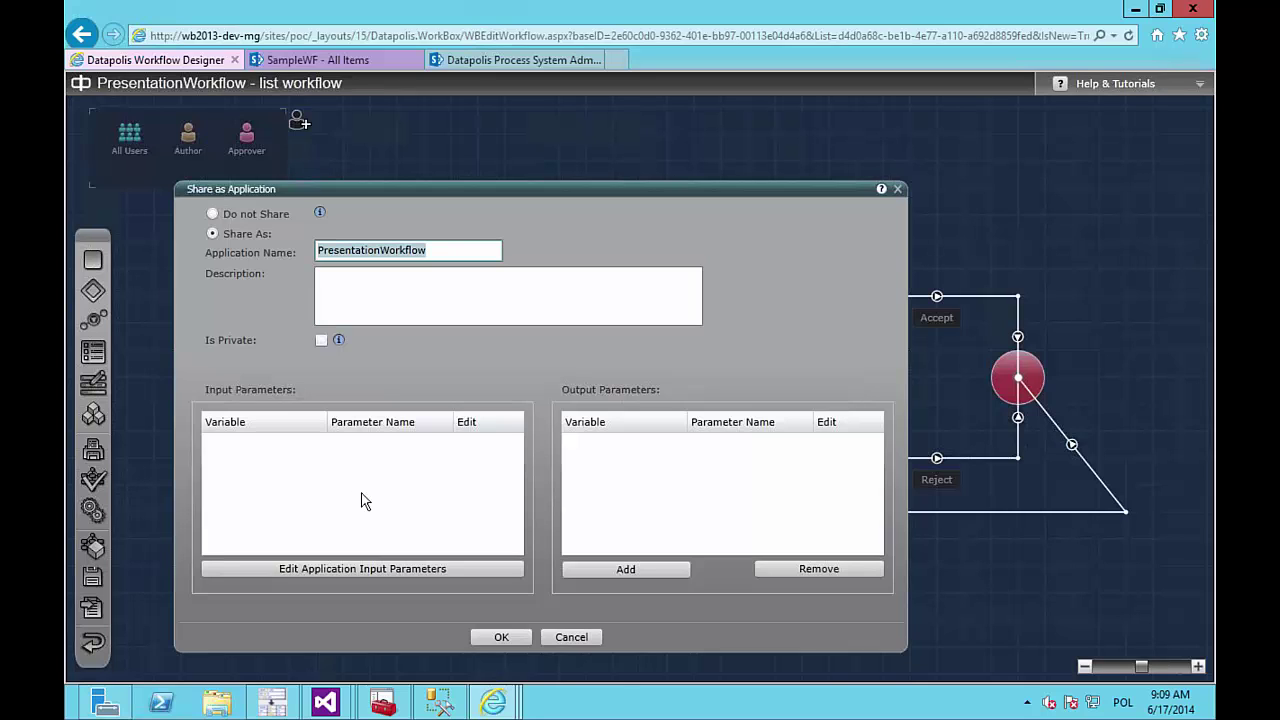
{"action": "left_click", "coordinate": [348, 568]}
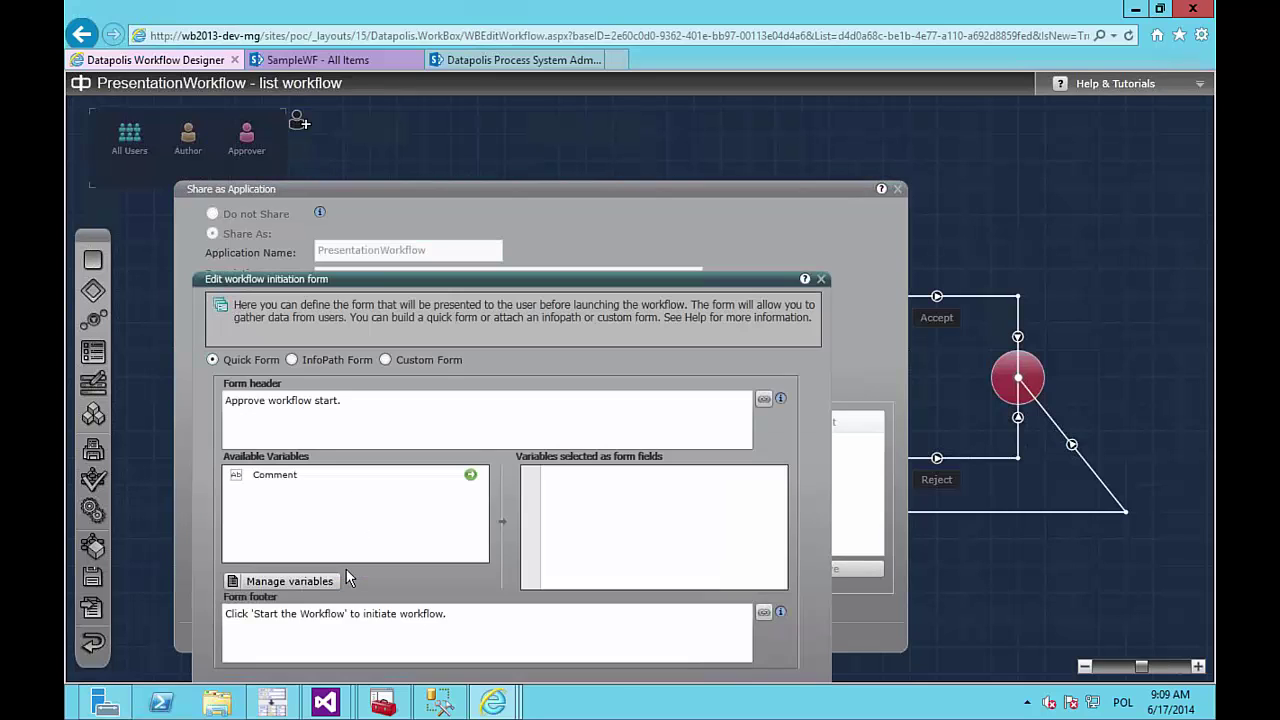
{"action": "left_click", "coordinate": [821, 279]}
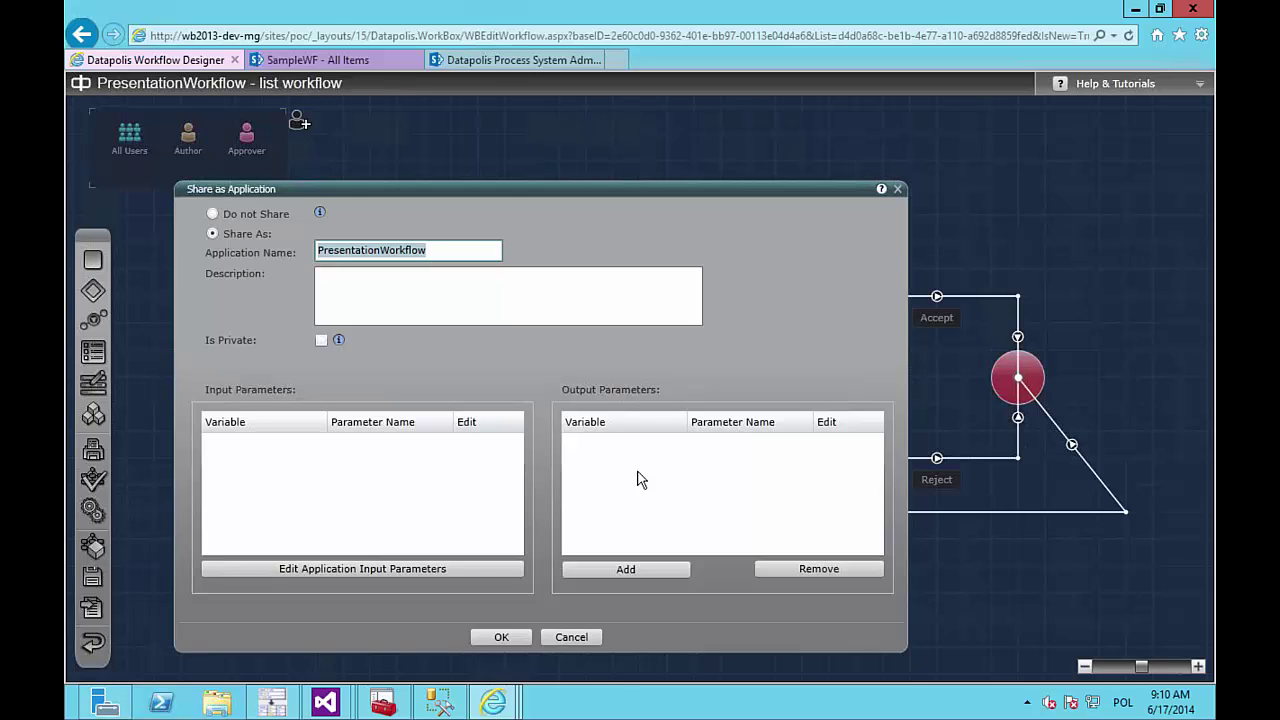
{"action": "left_click", "coordinate": [582, 637]}
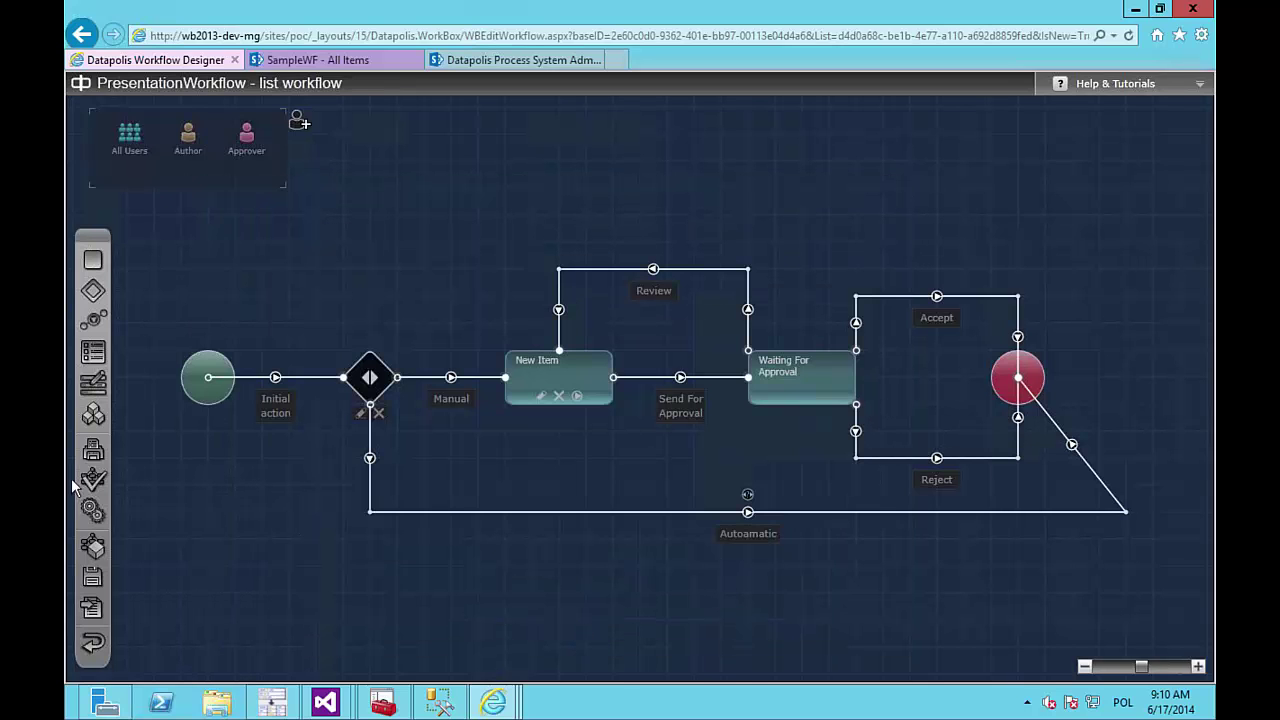
Step: Add the AutoCalculateCurrency application to PresentationWorkflow and assign it to the New Item state
{"action": "left_click", "coordinate": [93, 414]}
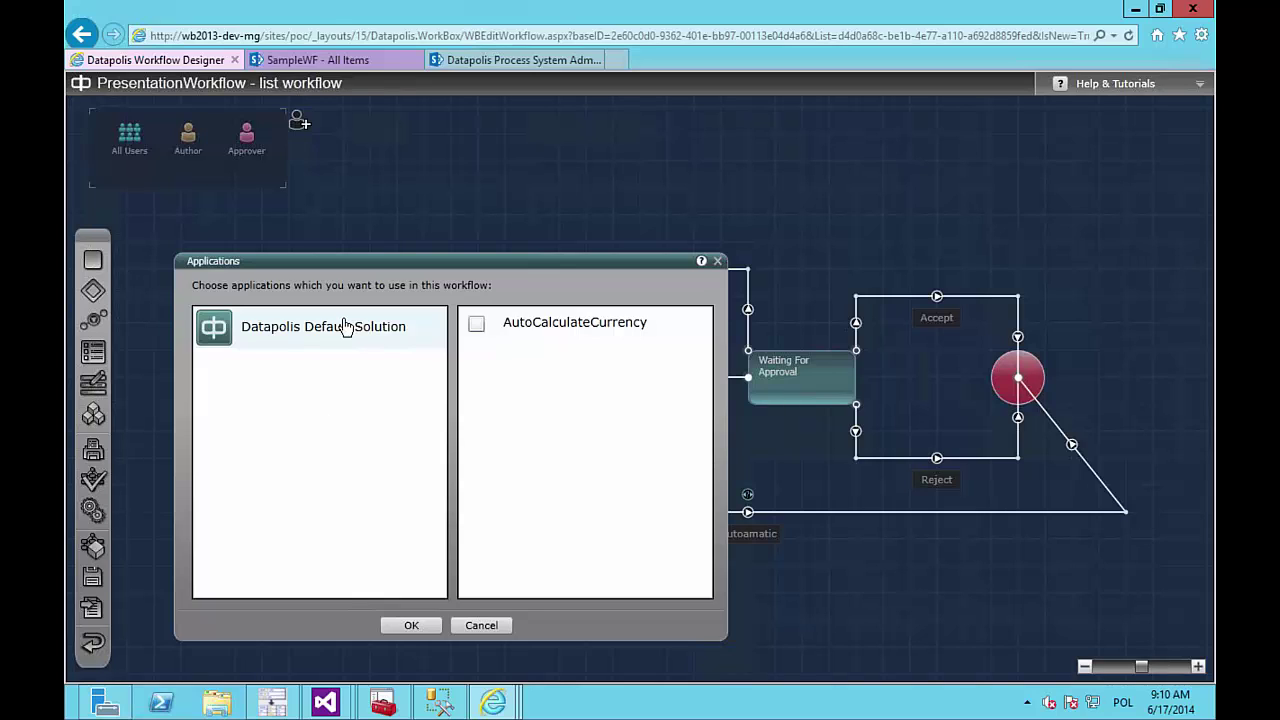
{"action": "left_click", "coordinate": [477, 323]}
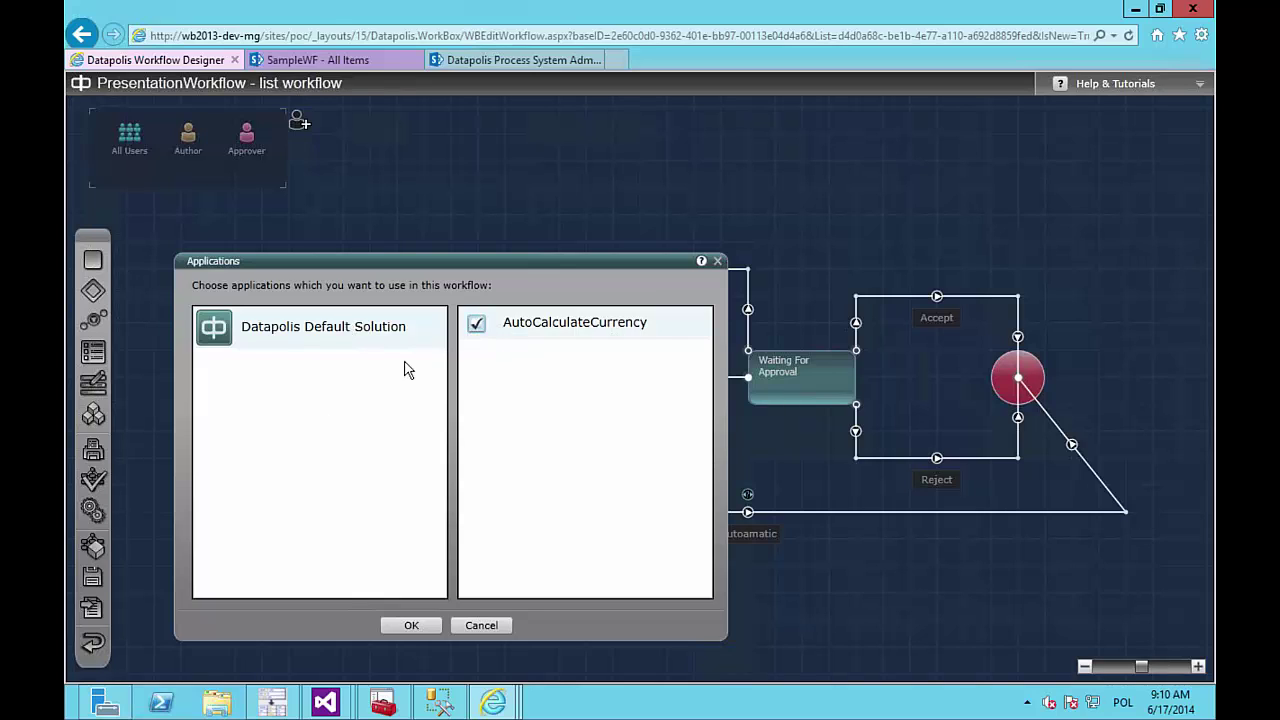
{"action": "left_click", "coordinate": [408, 626]}
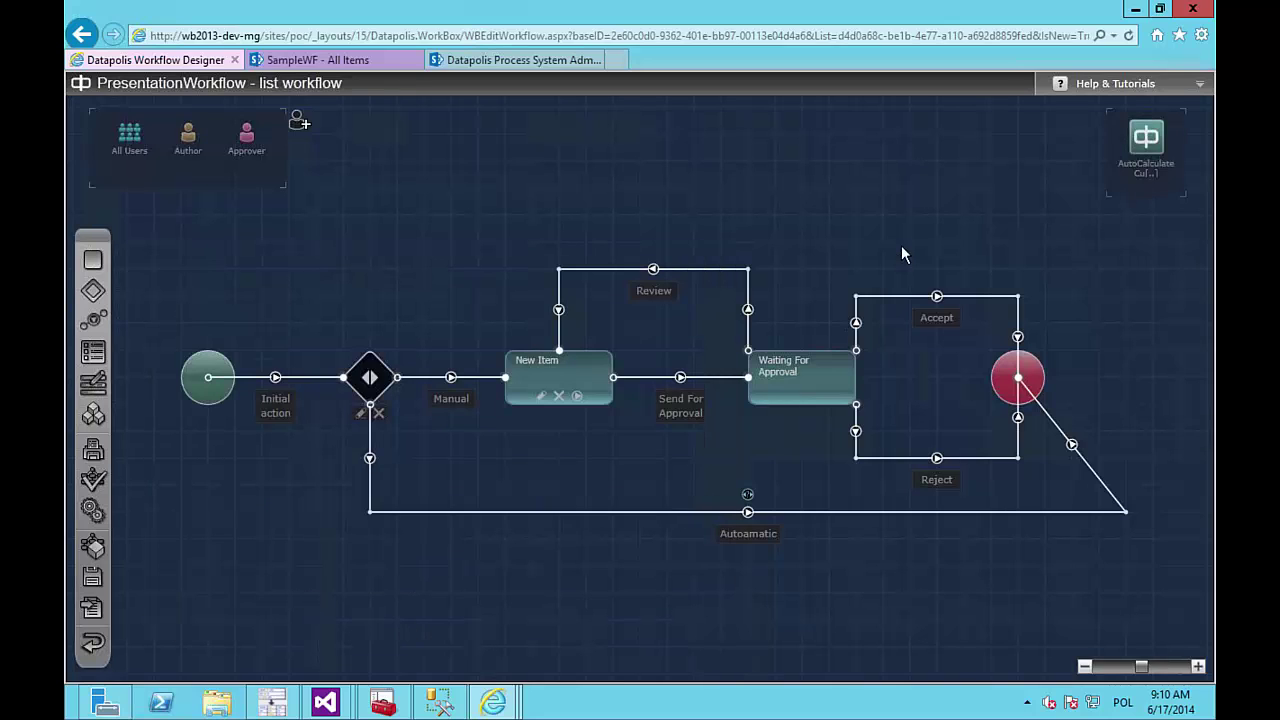
{"action": "left_click_drag", "start_coordinate": [1143, 157], "coordinate": [570, 366]}
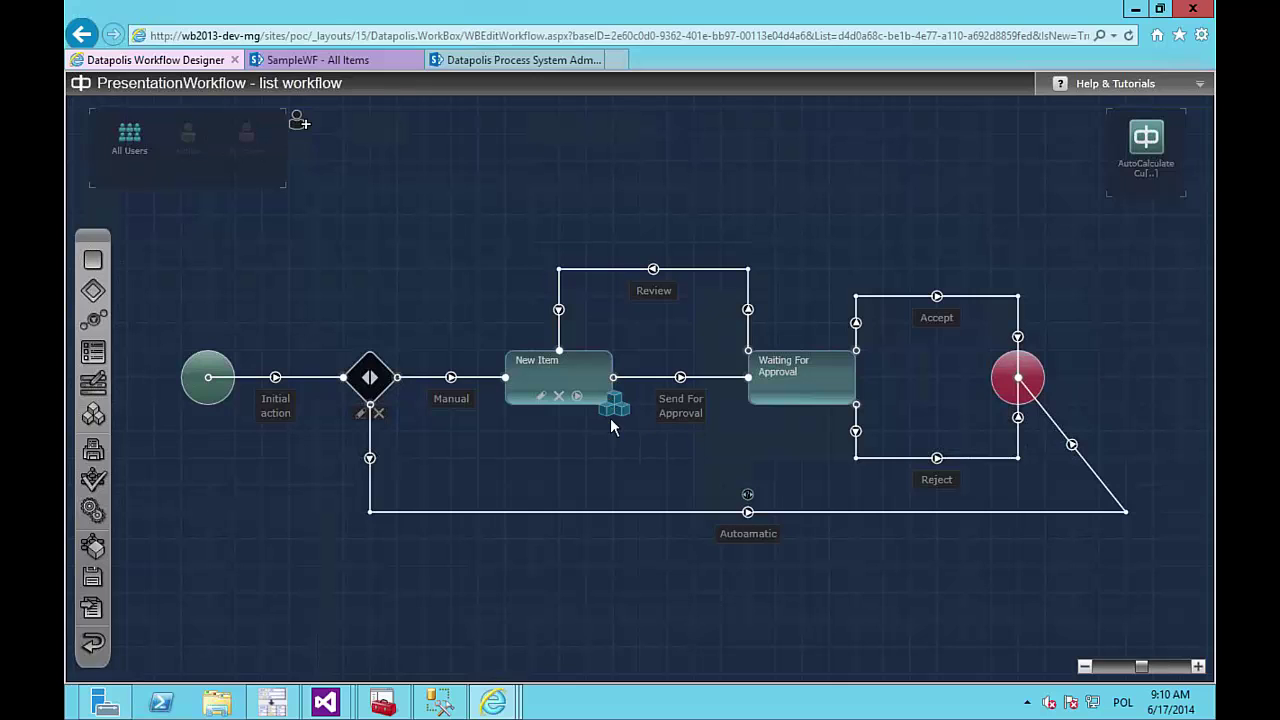
Step: Inspect the New Item state's application settings without changing them, and highlight where AutoCalculateCurrency is used in the diagram
{"action": "double_click", "coordinate": [578, 368]}
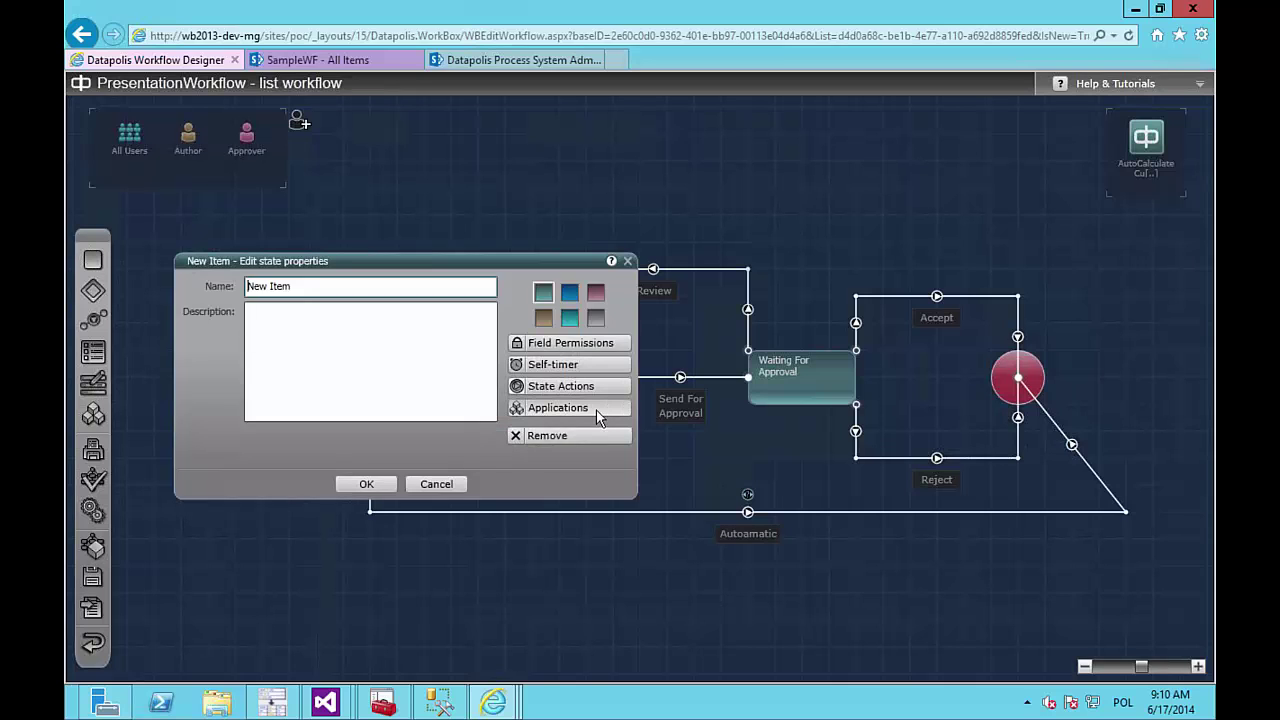
{"action": "left_click", "coordinate": [596, 408]}
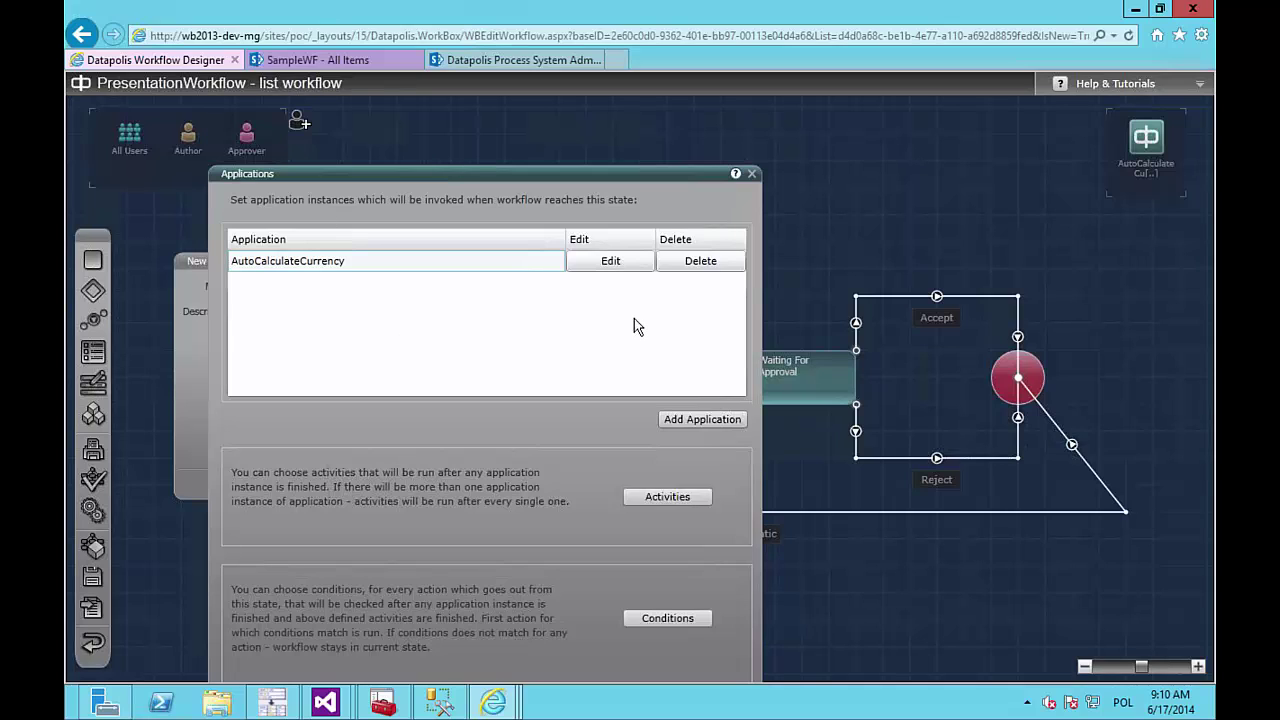
{"action": "left_click", "coordinate": [752, 174]}
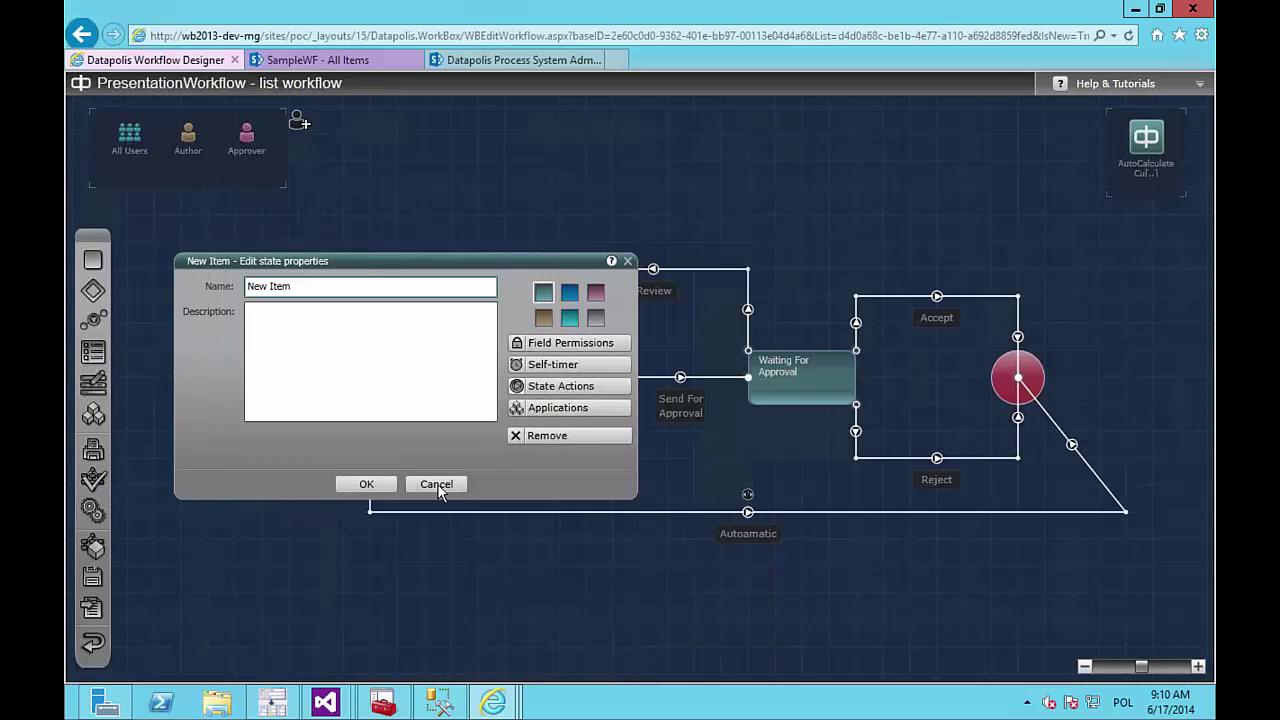
{"action": "left_click", "coordinate": [437, 485]}
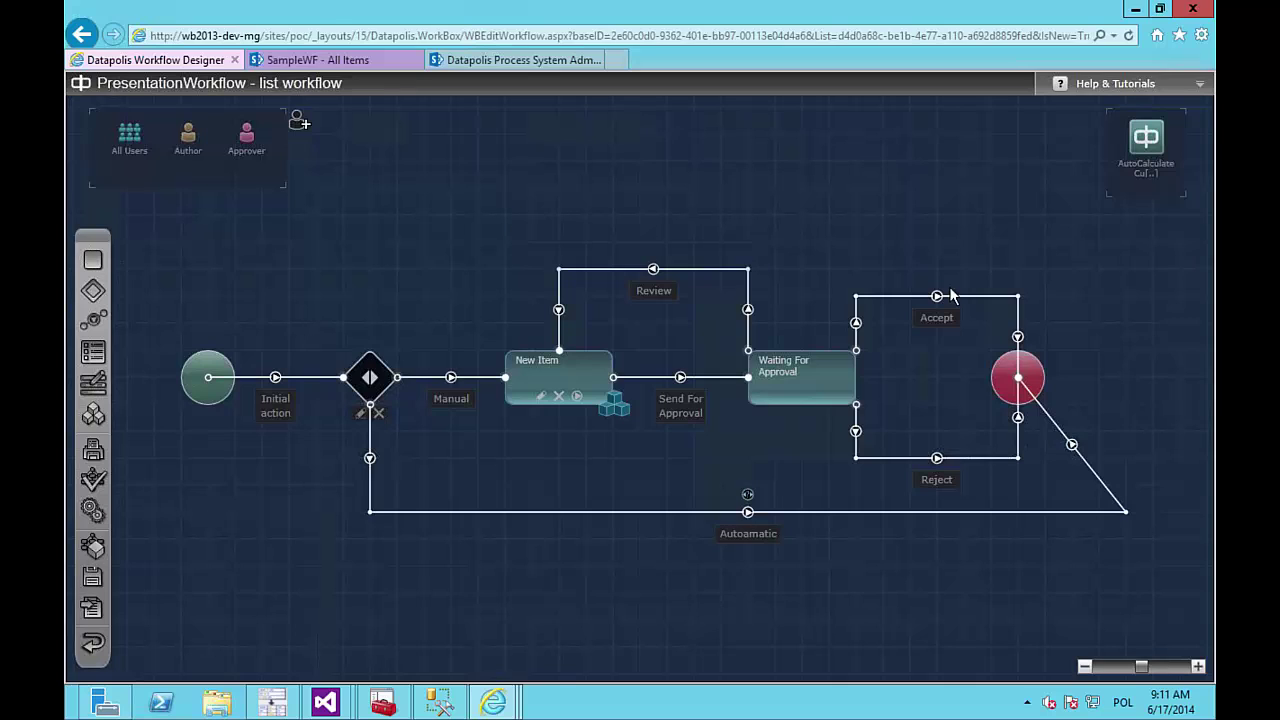
{"action": "mouse_move", "coordinate": [1143, 134]}
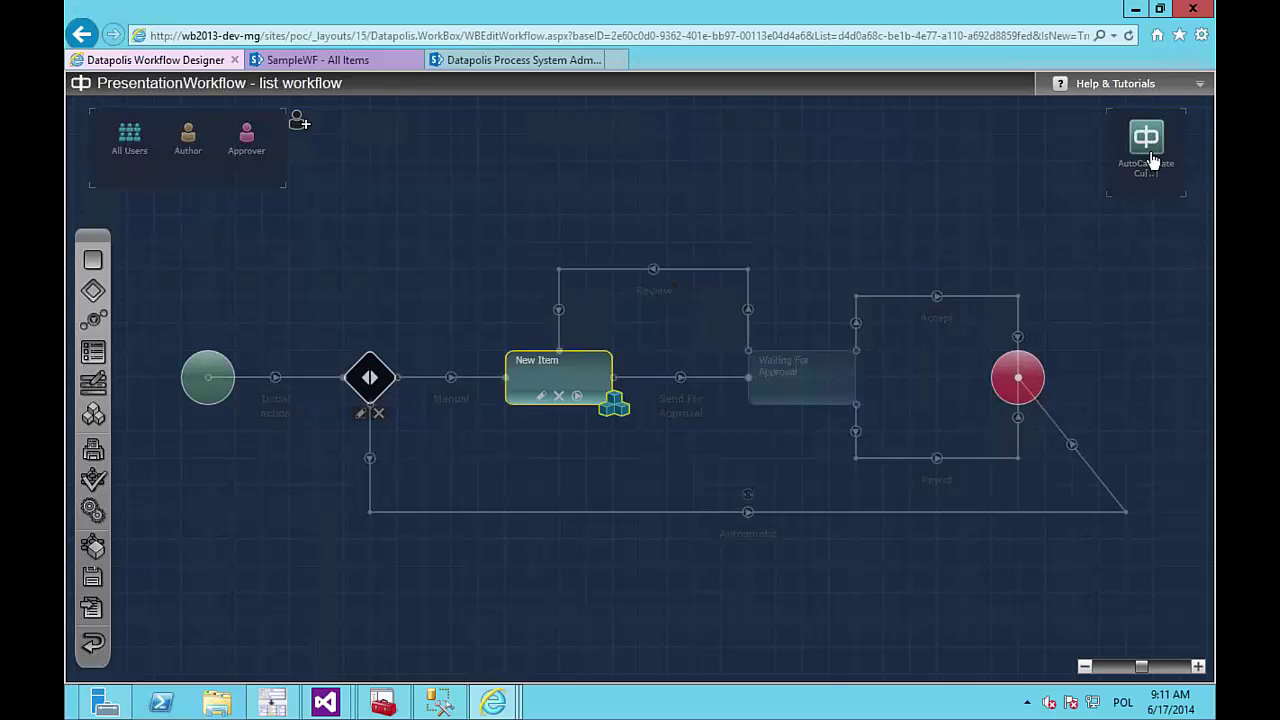
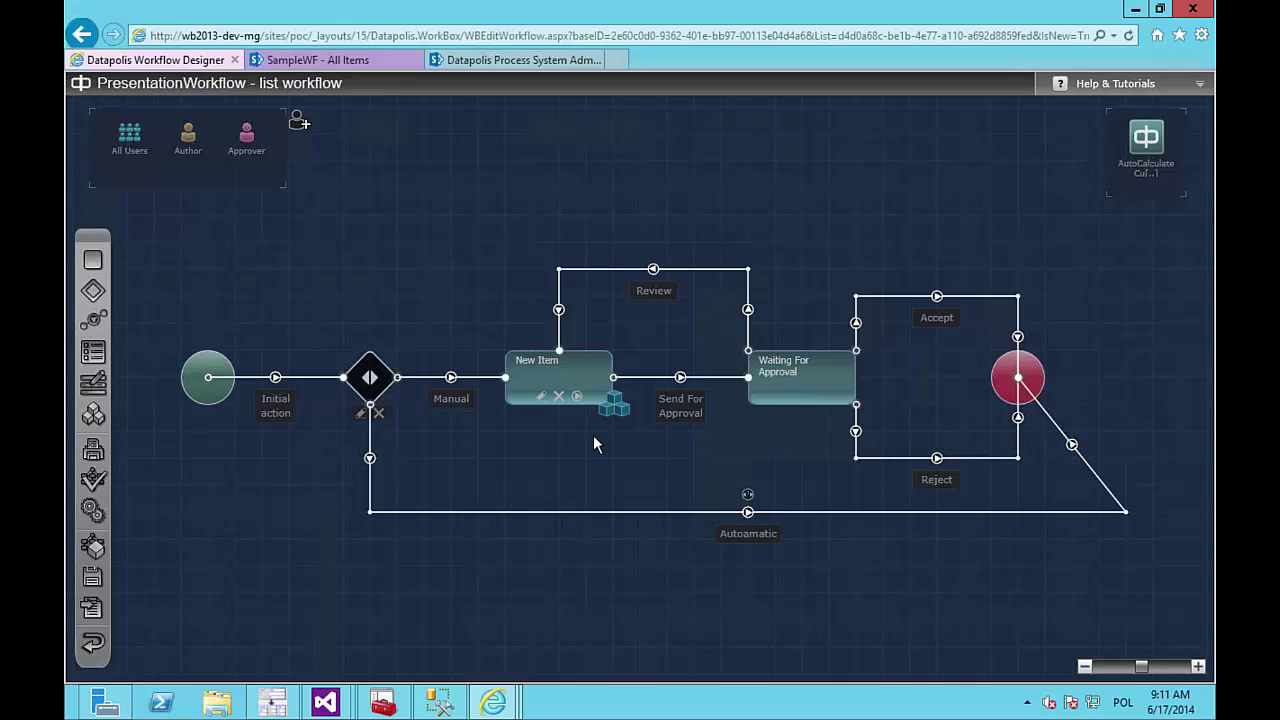
{"action": "left_click_drag", "start_coordinate": [459, 272], "coordinate": [446, 320]}
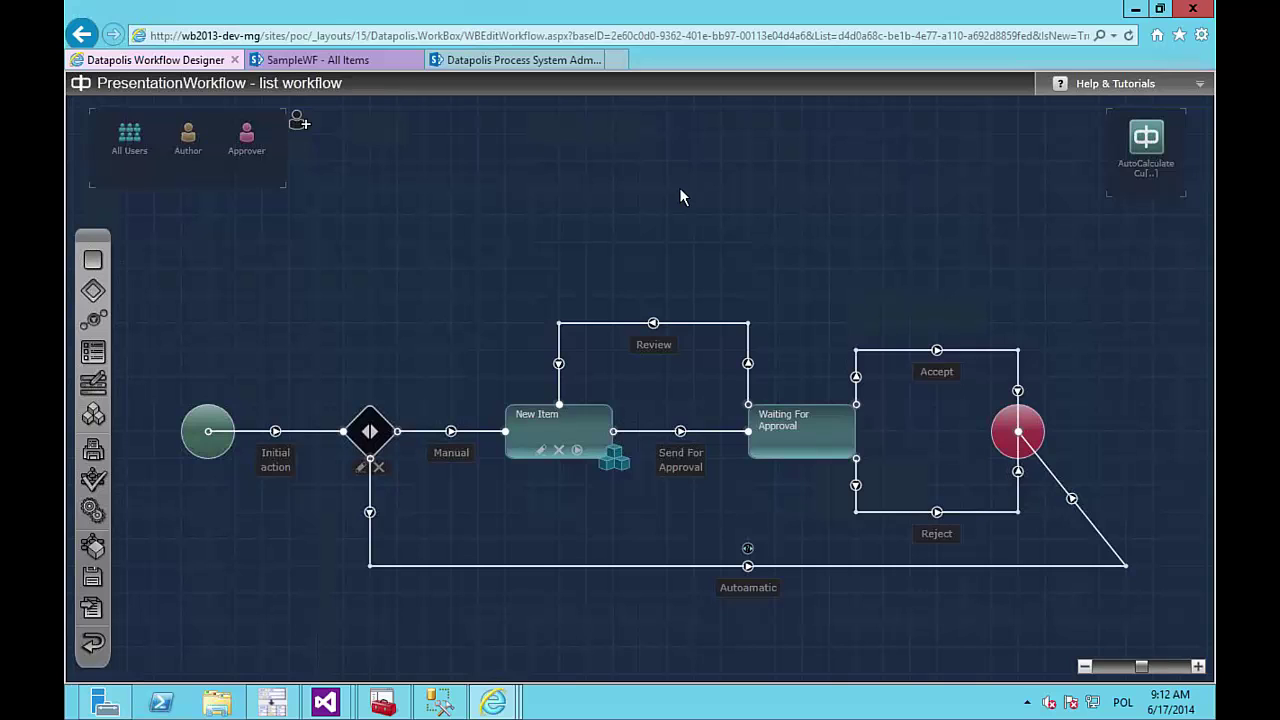
Step: In Datapolis Process System Administration, list the deployed workflows for site collection and site /sites/poc, and examine their check-out states and running instances
{"action": "left_click", "coordinate": [557, 62]}
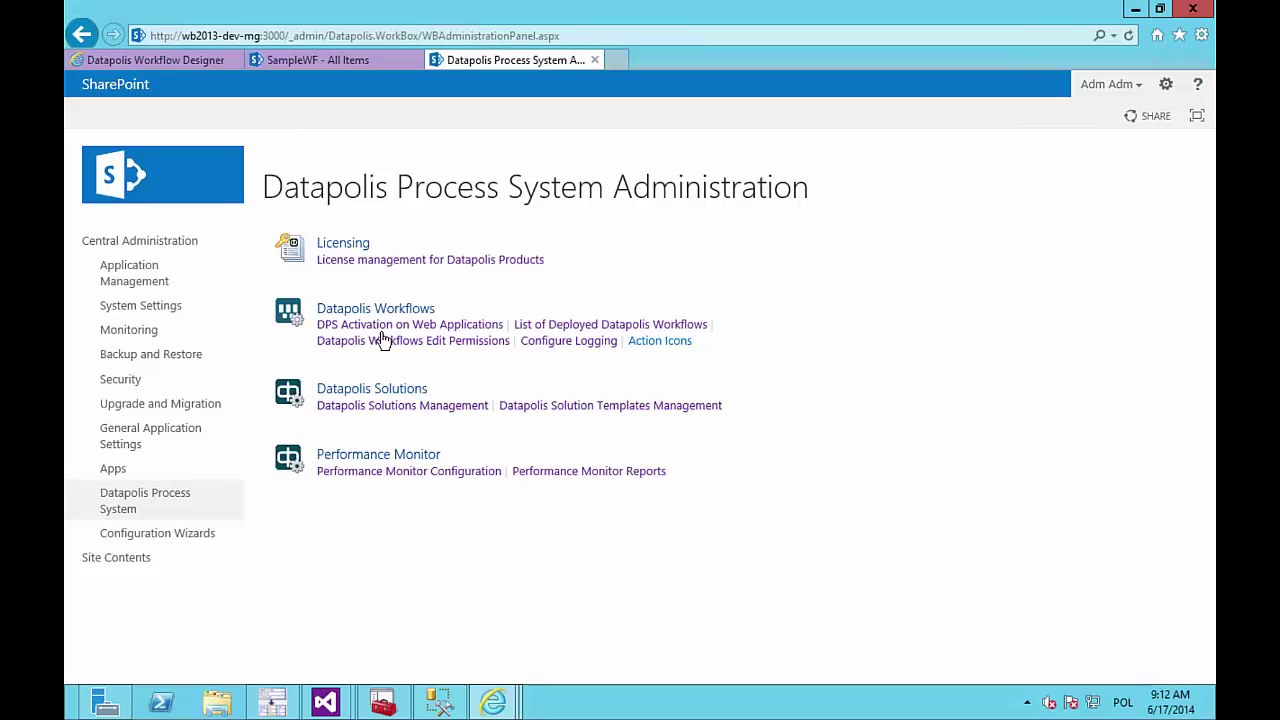
{"action": "left_click", "coordinate": [650, 326]}
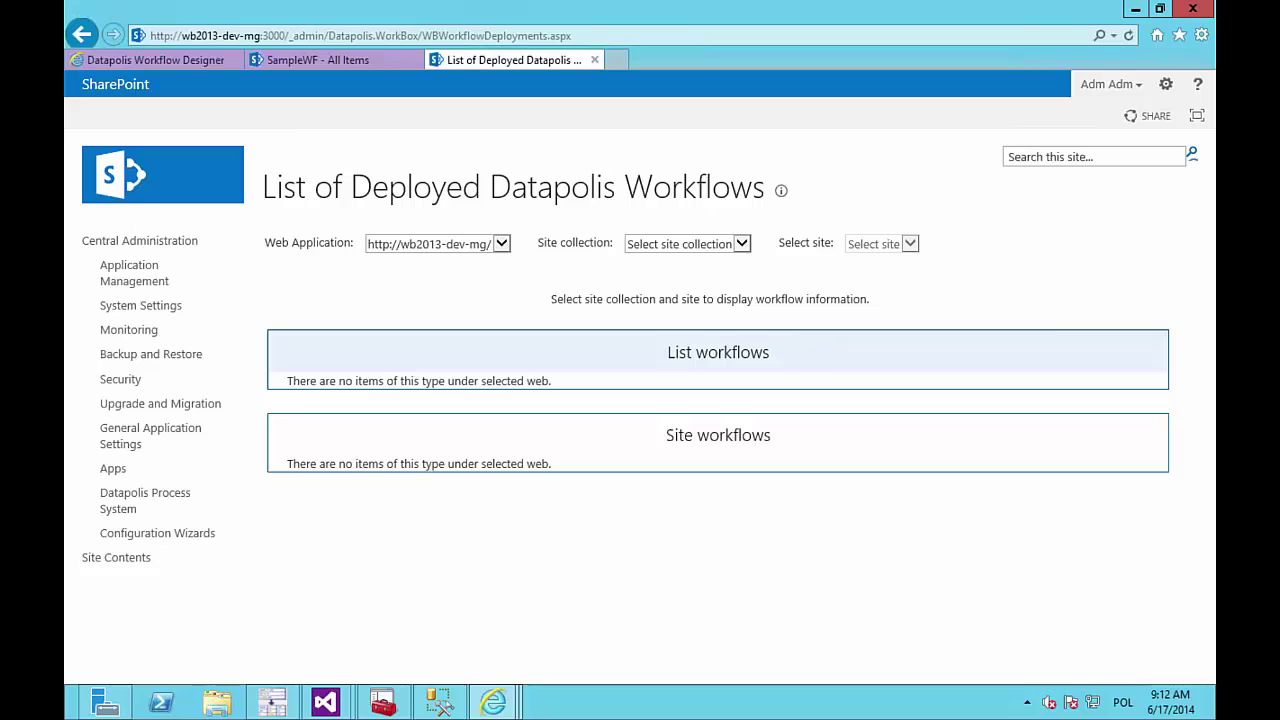
{"action": "left_click", "coordinate": [742, 248]}
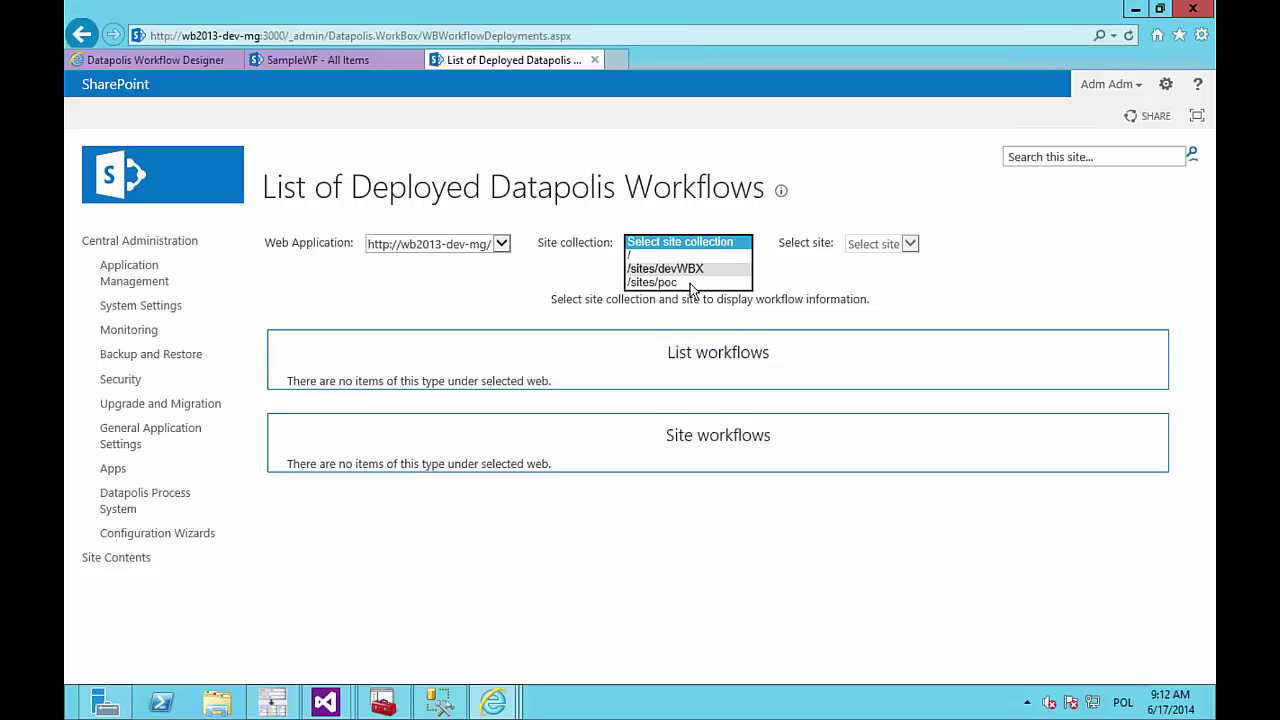
{"action": "left_click", "coordinate": [700, 280]}
{"action": "left_click", "coordinate": [911, 246]}
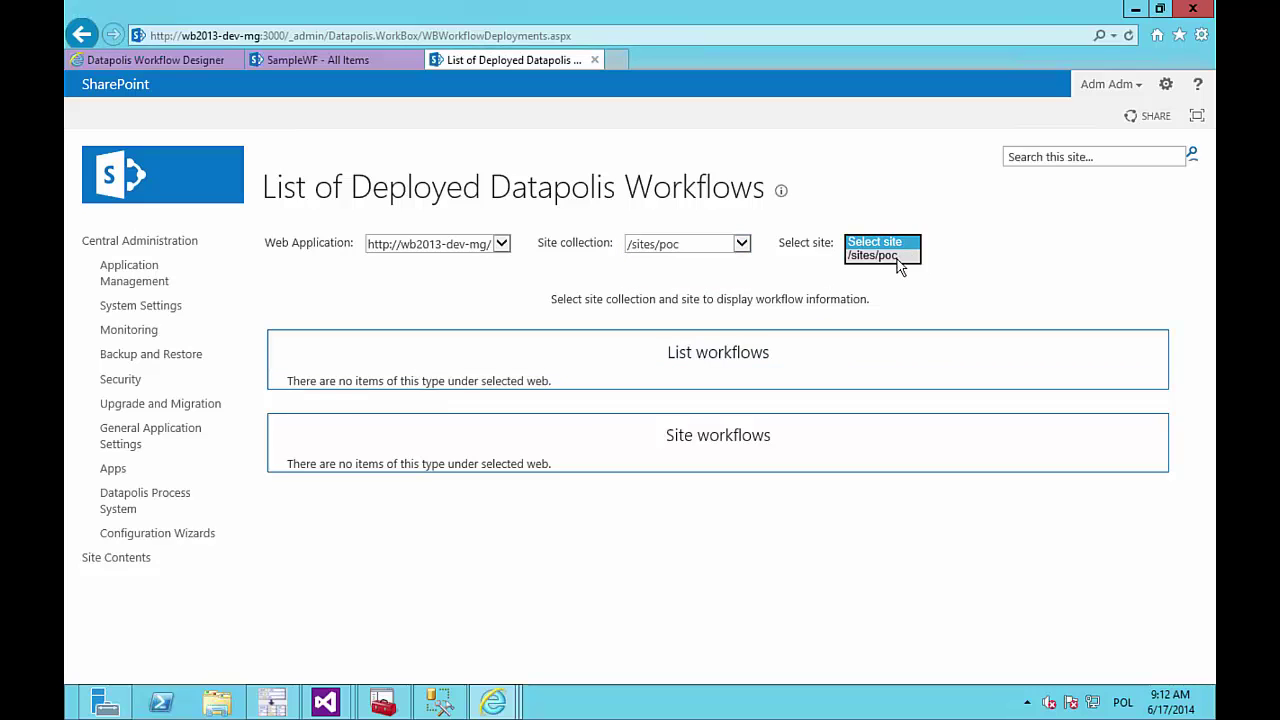
{"action": "left_click", "coordinate": [885, 258]}
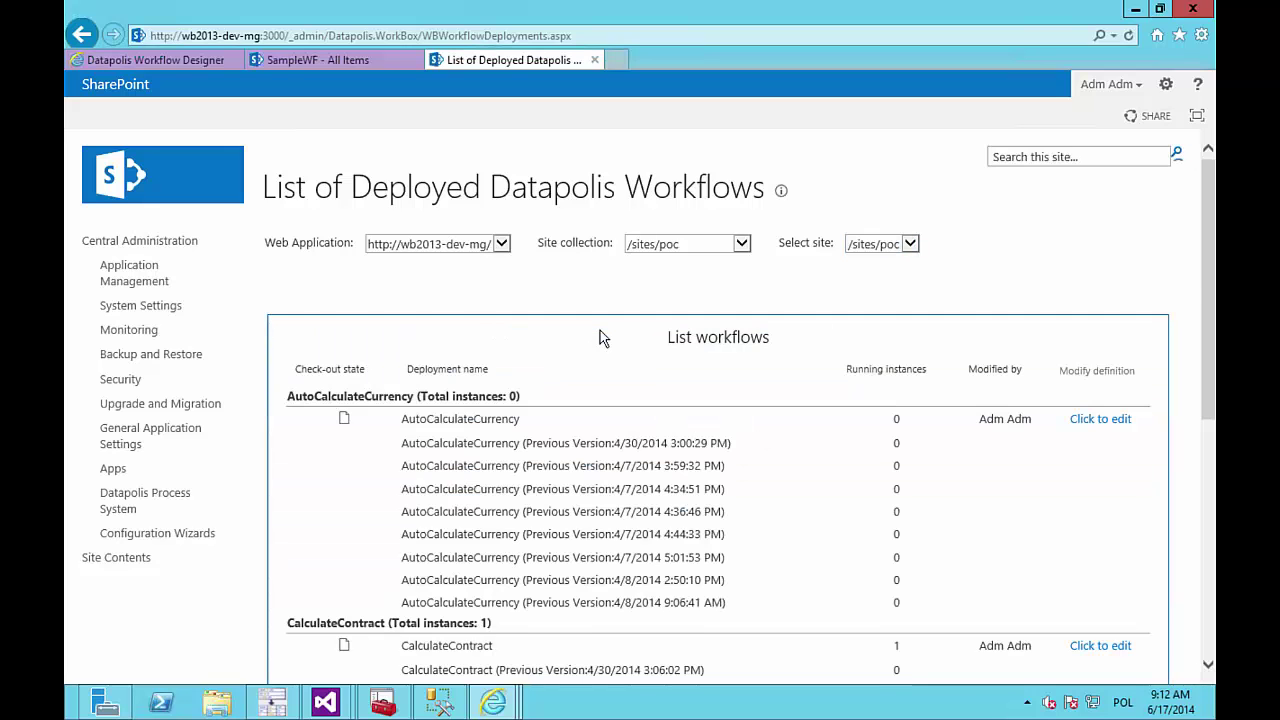
{"action": "scroll", "coordinate": [600, 337], "scroll_direction": "down", "scroll_amount": 5}
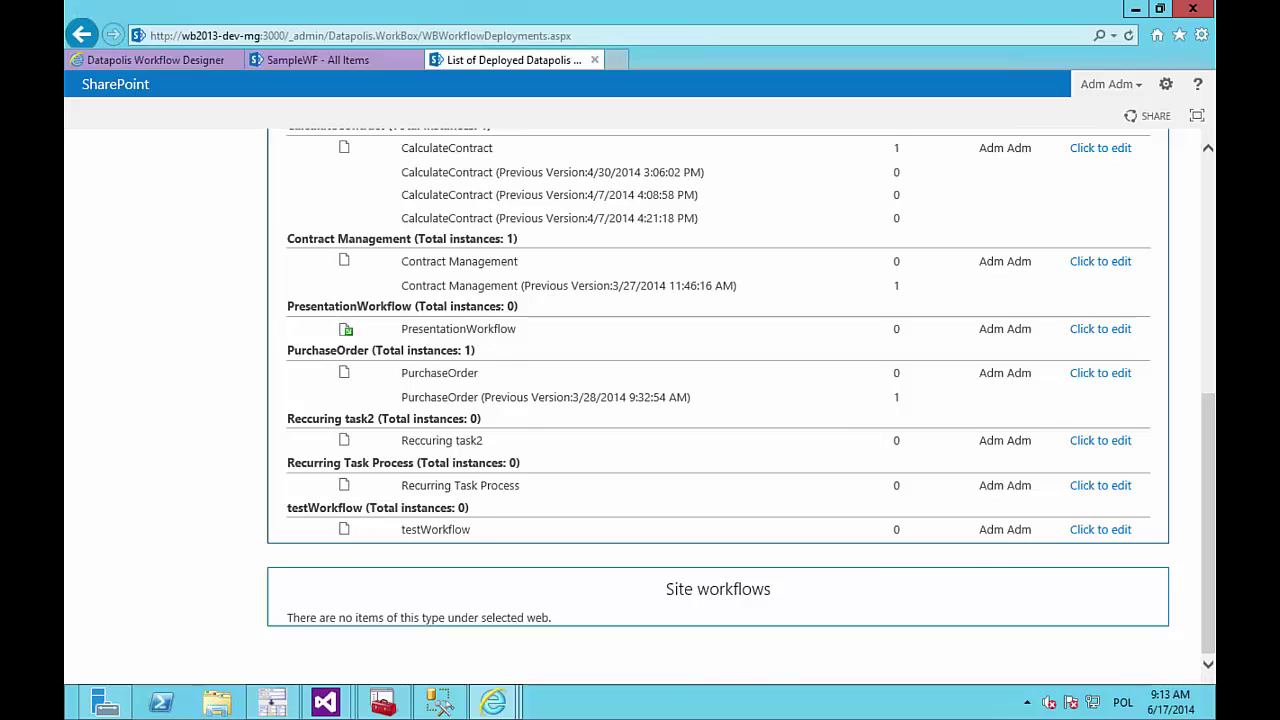
{"action": "scroll", "coordinate": [490, 400], "scroll_direction": "up", "scroll_amount": 3}
{"action": "scroll", "coordinate": [686, 380], "scroll_direction": "up", "scroll_amount": 2}
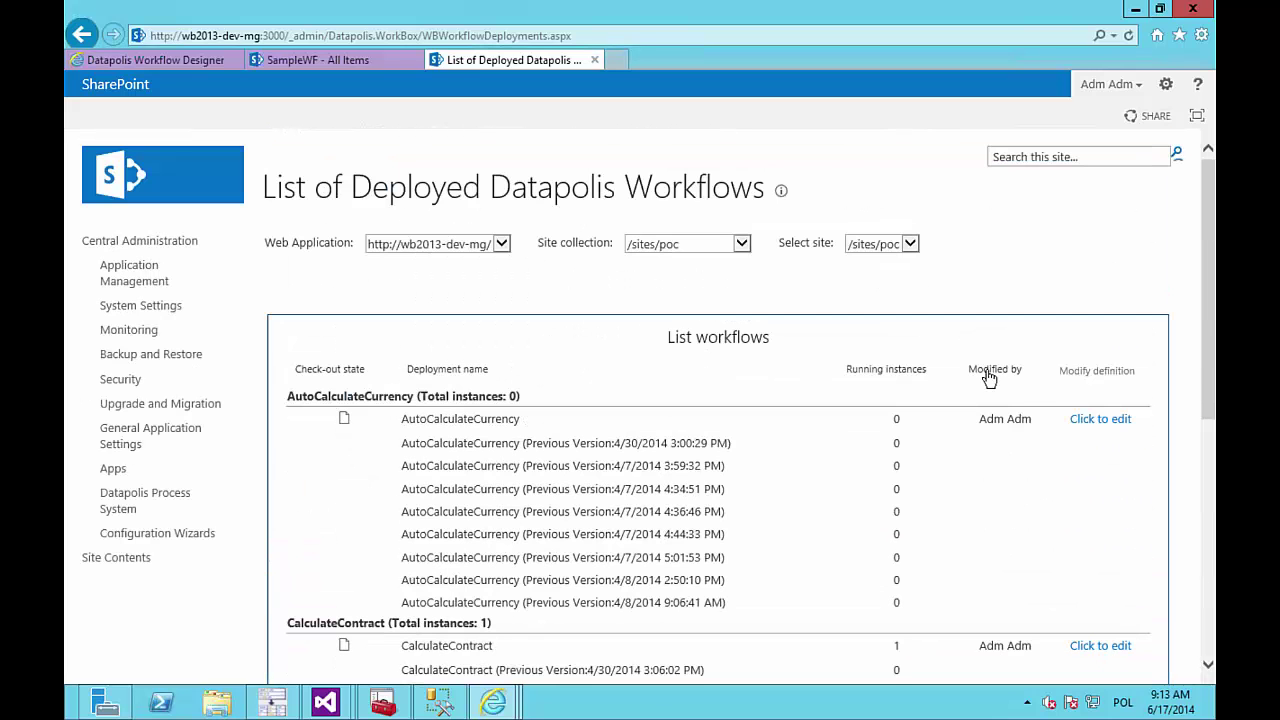
{"action": "scroll", "coordinate": [988, 376], "scroll_direction": "down", "scroll_amount": 6}
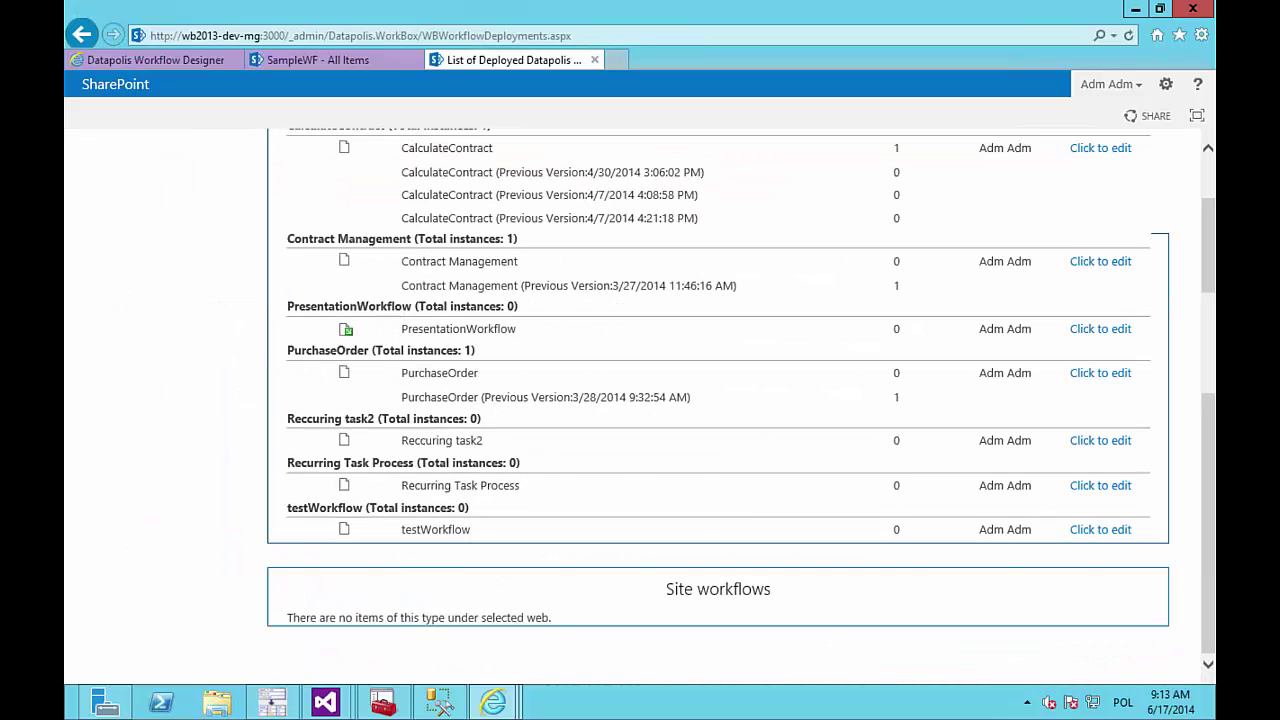
Step: Review the Datapolis Workflows edit permissions and the logging configuration in Datapolis Process System Administration, closing both without saving changes
{"action": "scroll", "coordinate": [602, 485], "scroll_direction": "up", "scroll_amount": 6}
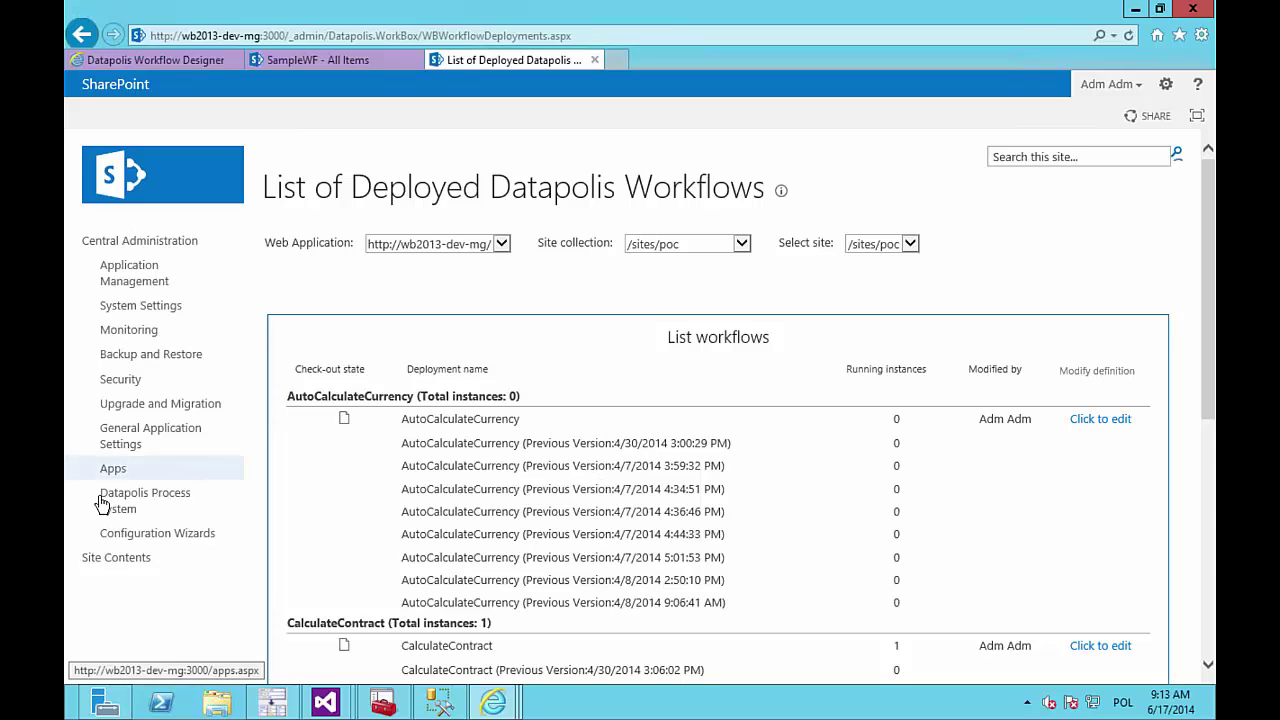
{"action": "left_click", "coordinate": [137, 507]}
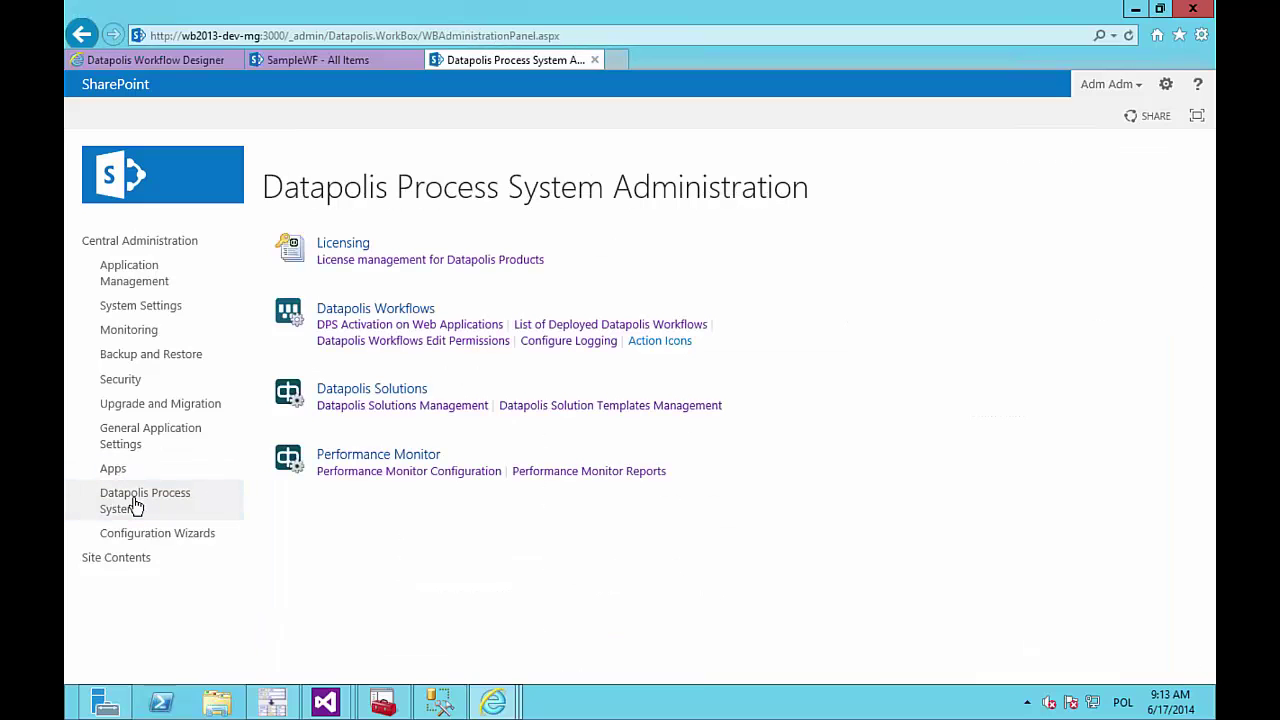
{"action": "left_click", "coordinate": [416, 345]}
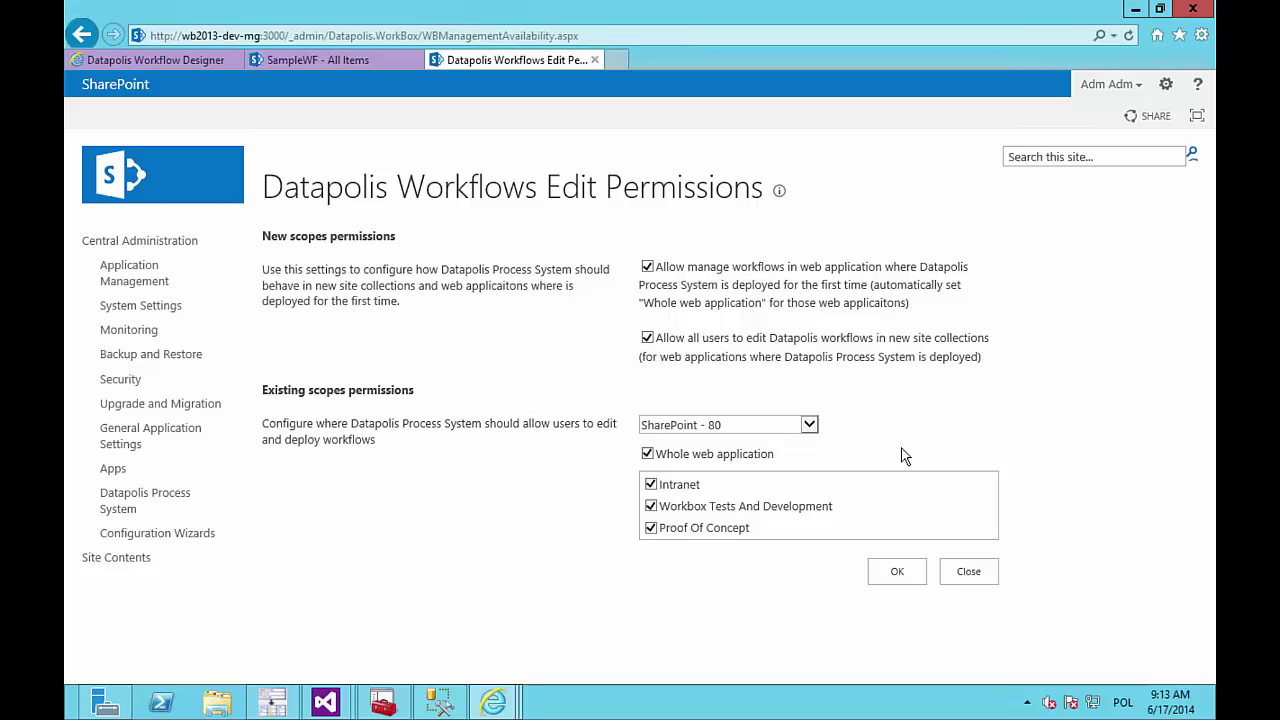
{"action": "left_click", "coordinate": [967, 571]}
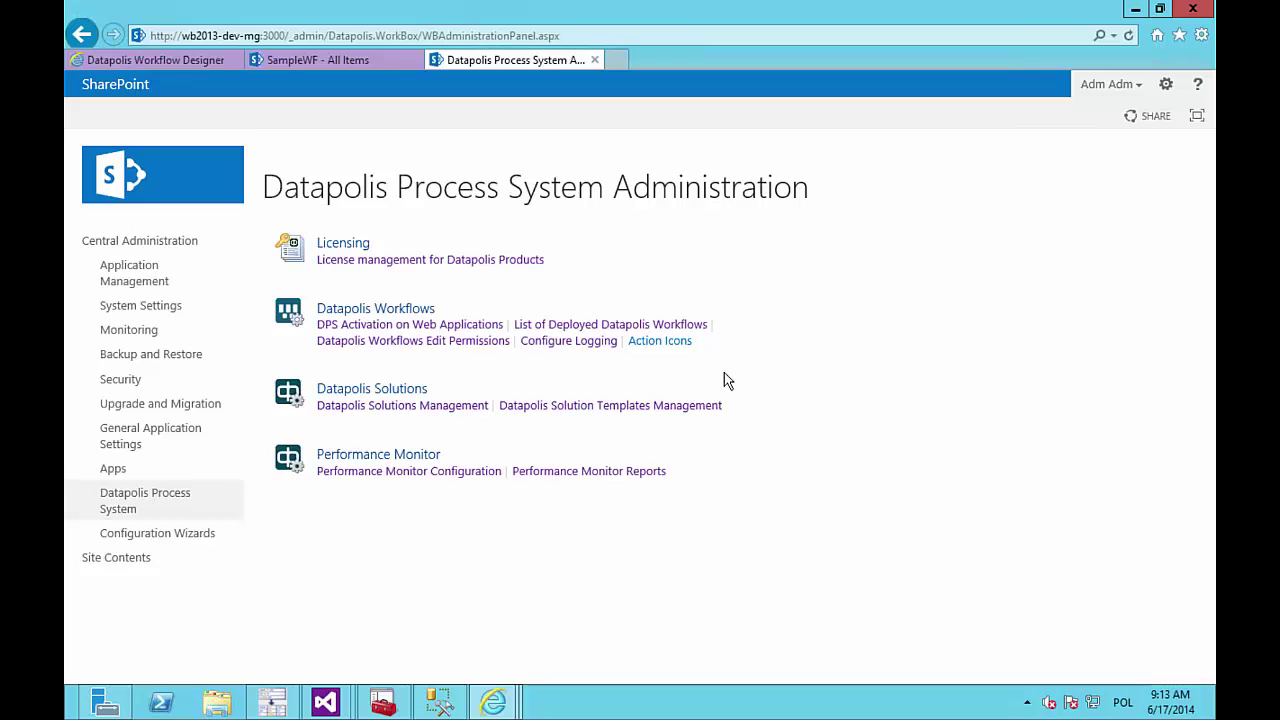
{"action": "left_click", "coordinate": [562, 342]}
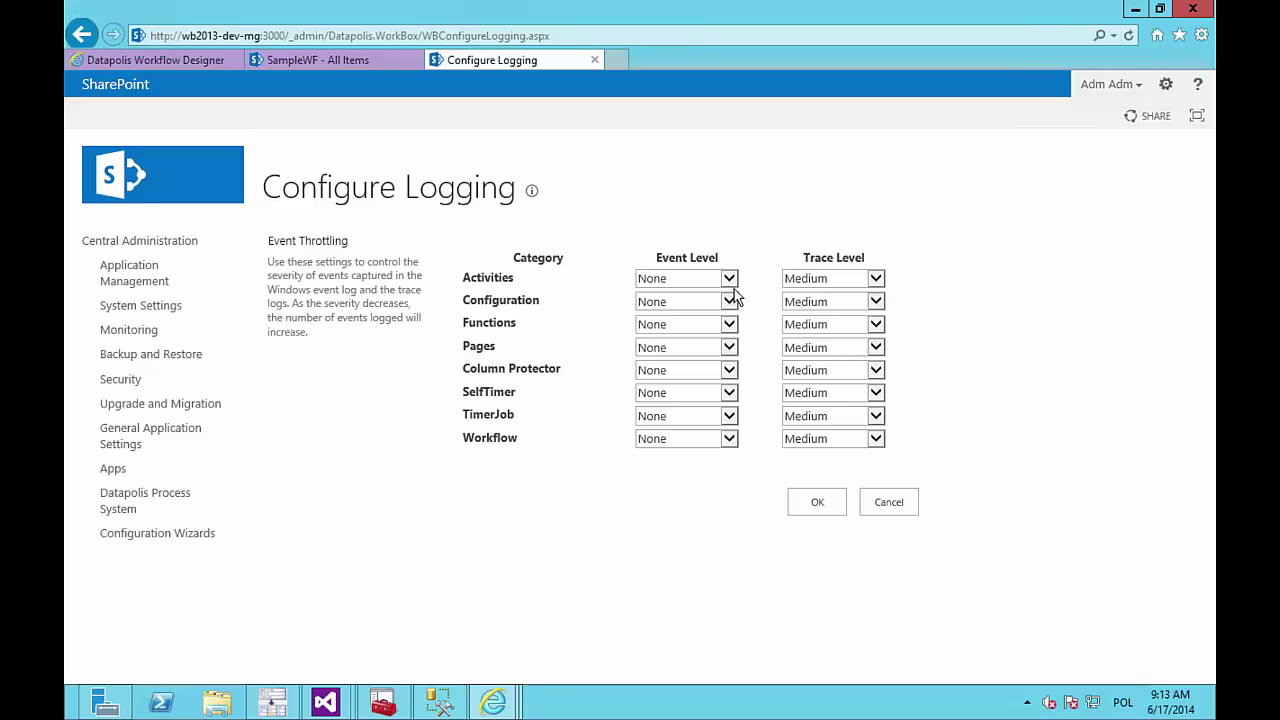
{"action": "left_click", "coordinate": [899, 507]}
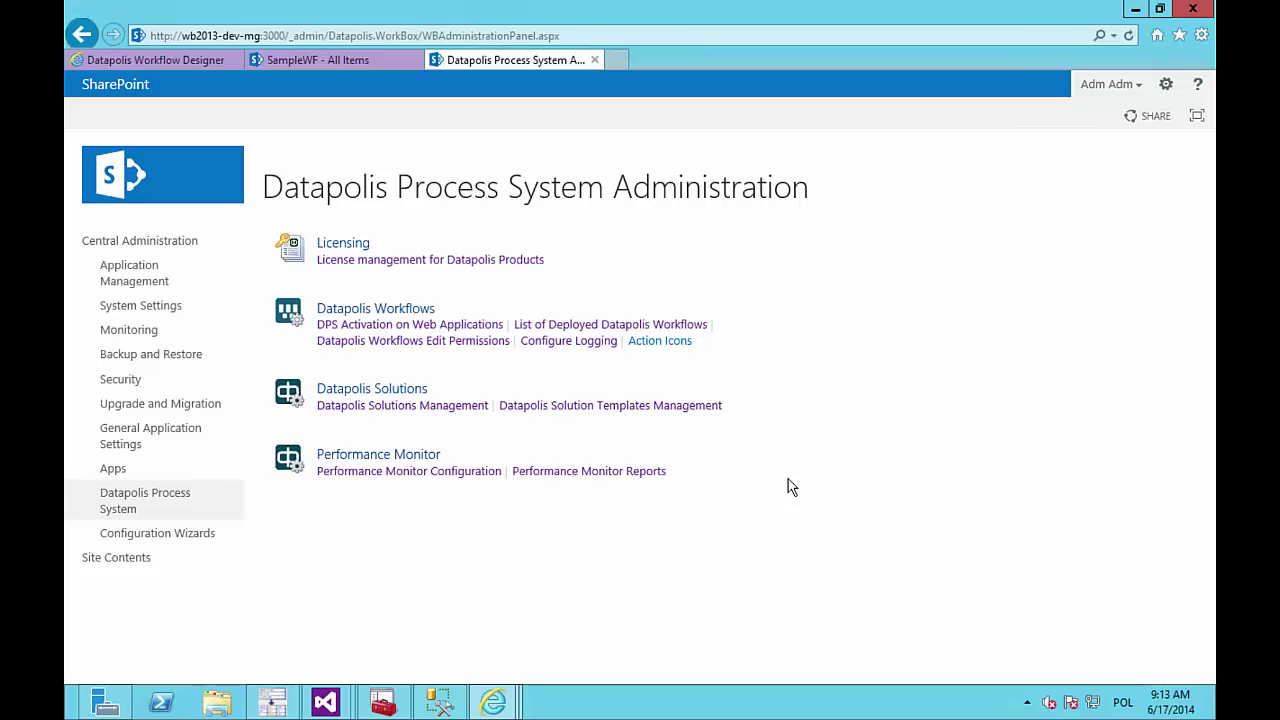
Step: Open the Performance Monitor's Average Times Report and select site collection /sites/poc, site /sites/poc and association 75bf60c8-47b9-41ca-a106-5c96a934cf2e
{"action": "left_click", "coordinate": [389, 475]}
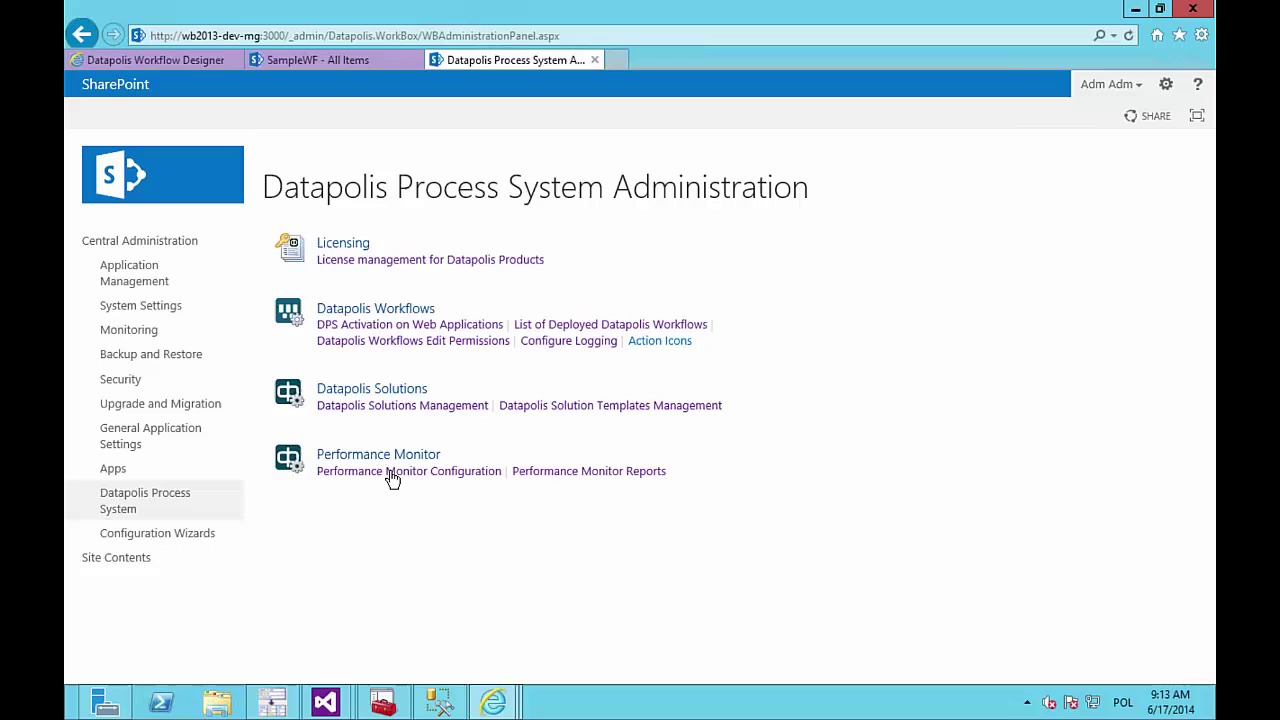
{"action": "left_click", "coordinate": [590, 474]}
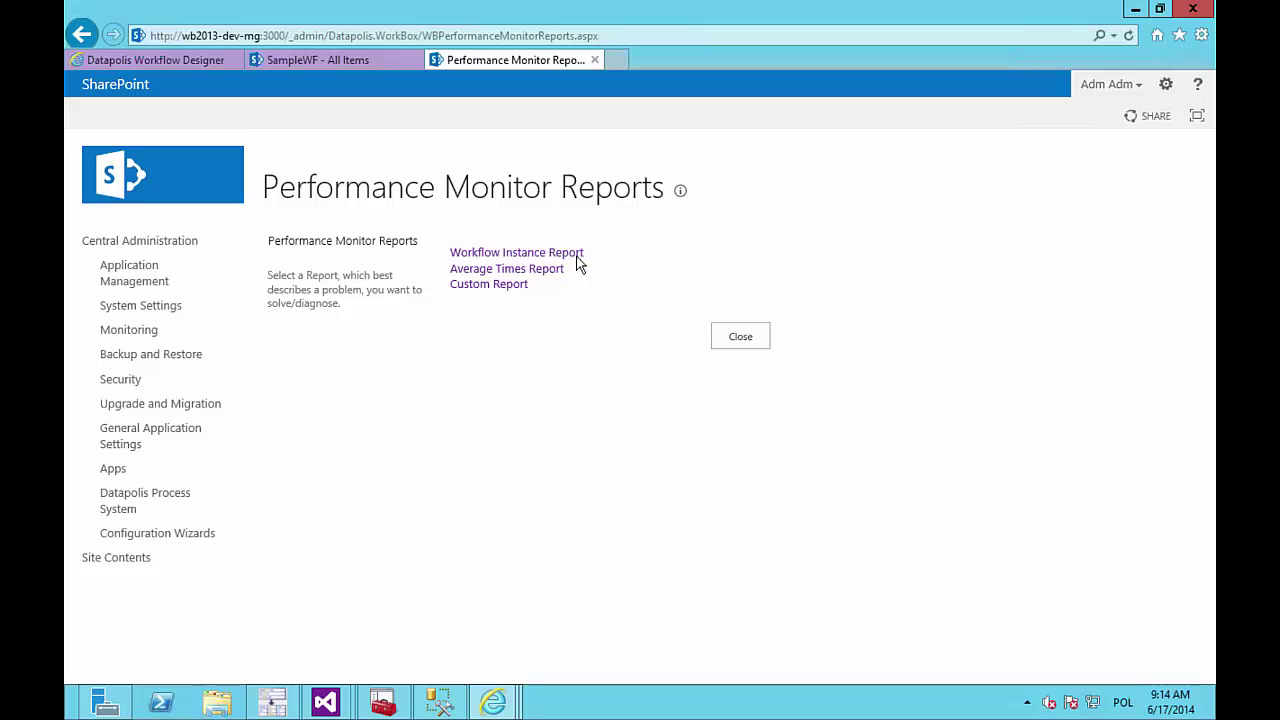
{"action": "left_click", "coordinate": [530, 274]}
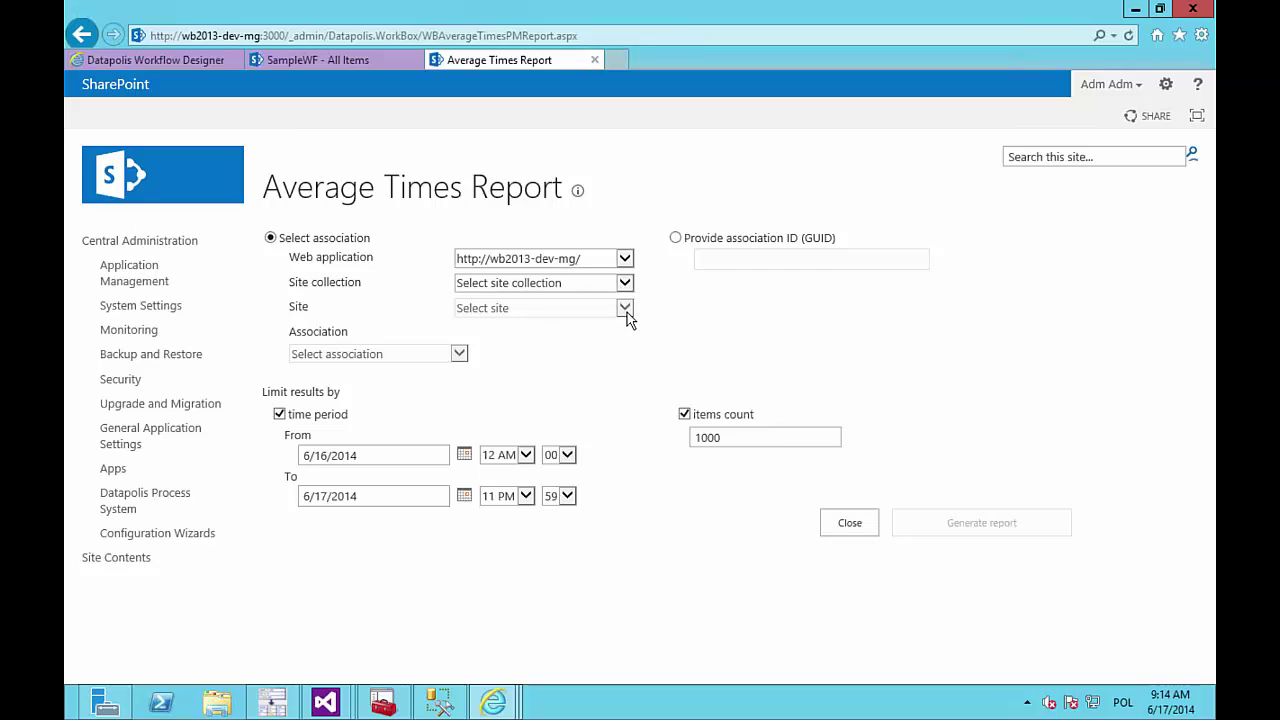
{"action": "left_click", "coordinate": [624, 283]}
{"action": "left_click", "coordinate": [527, 323]}
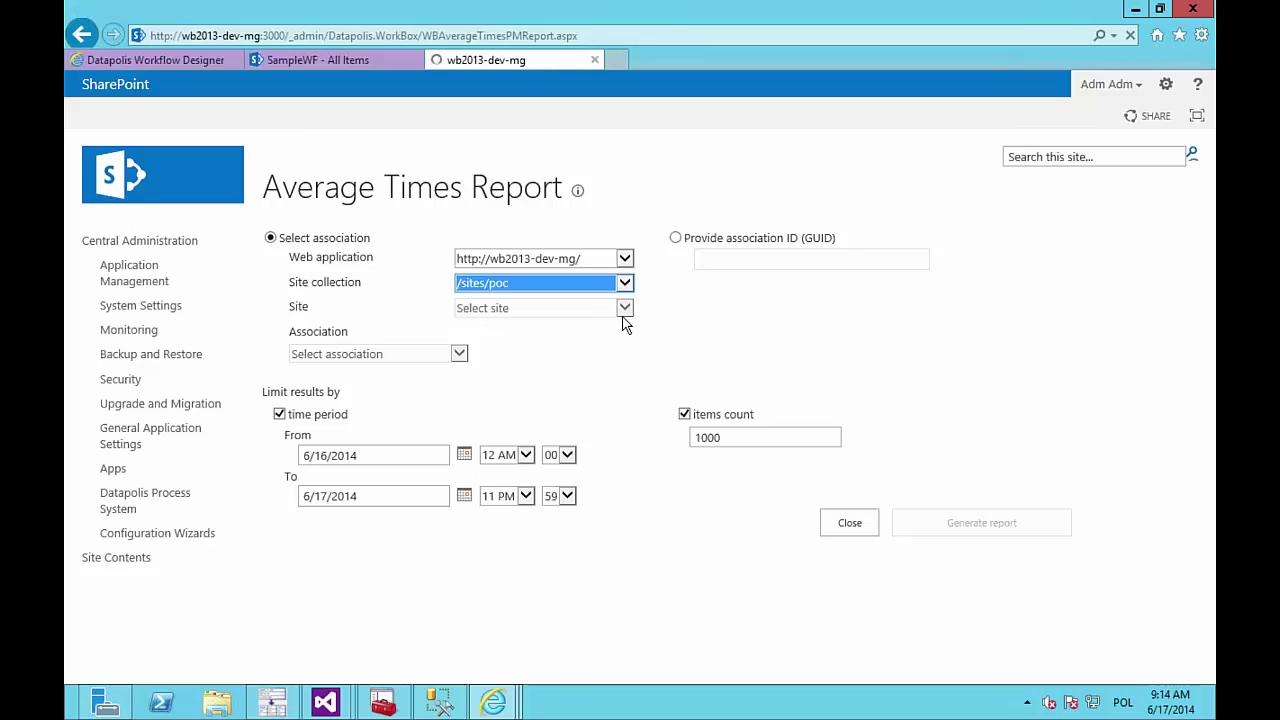
{"action": "left_click", "coordinate": [624, 306]}
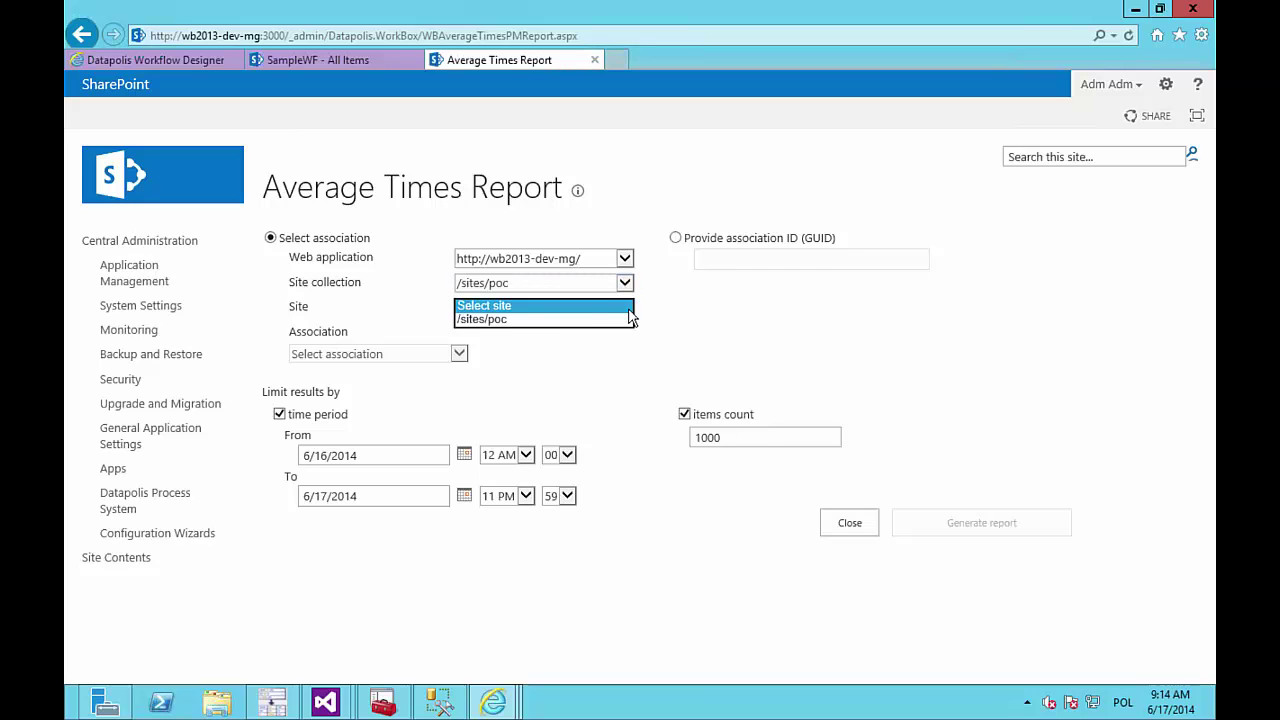
{"action": "left_click", "coordinate": [544, 322]}
{"action": "left_click", "coordinate": [523, 354]}
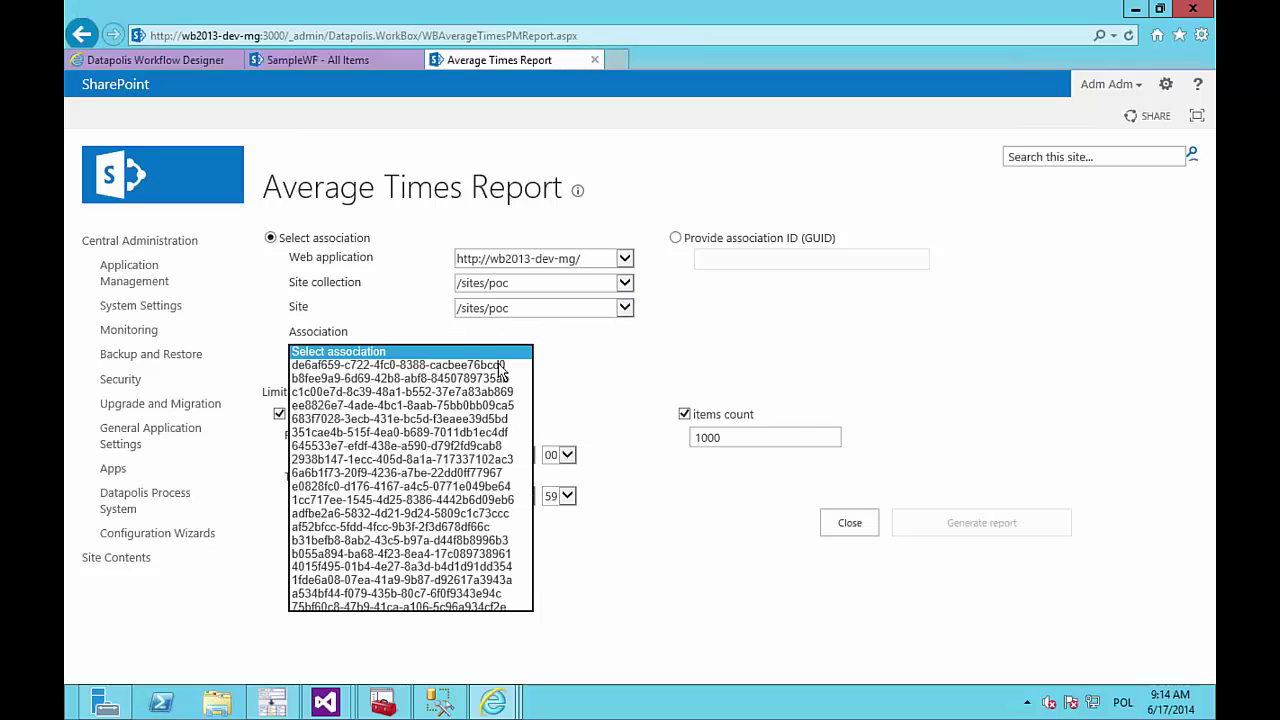
{"action": "left_click", "coordinate": [390, 610]}
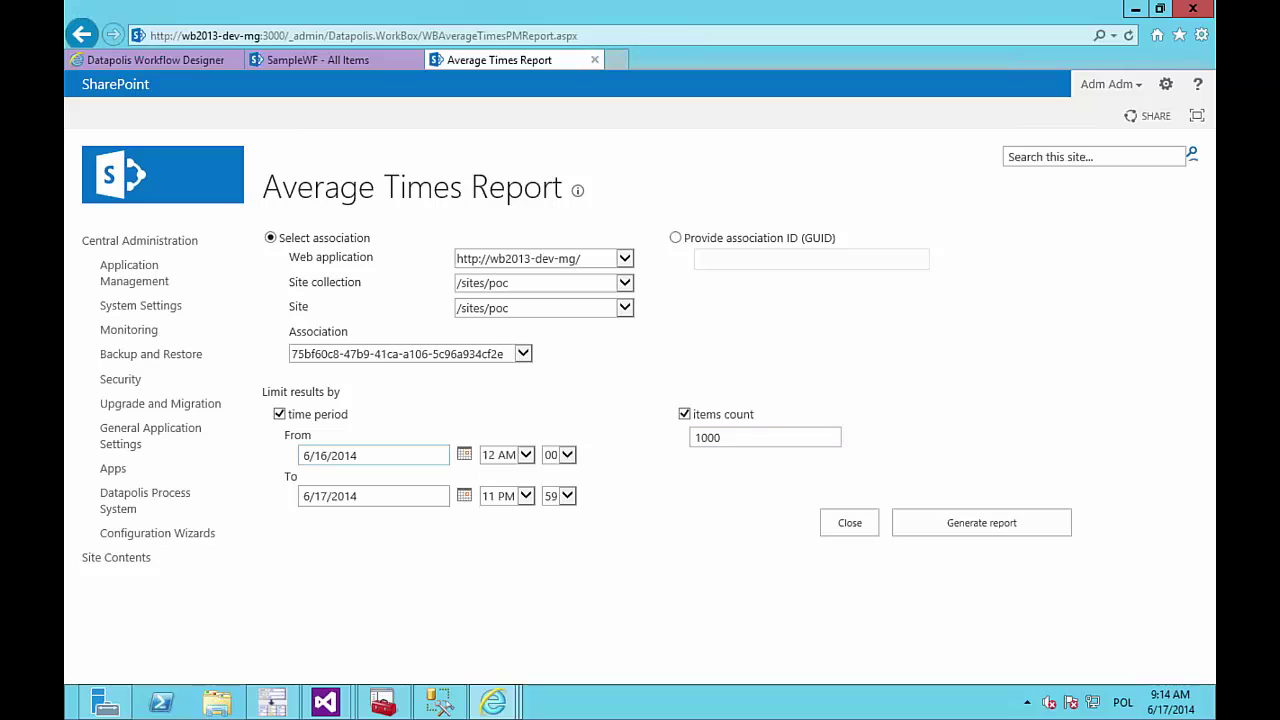
Step: Set the start of the report's time period to 5/1/2014 and generate the Average Times Report
{"action": "left_click", "coordinate": [466, 456]}
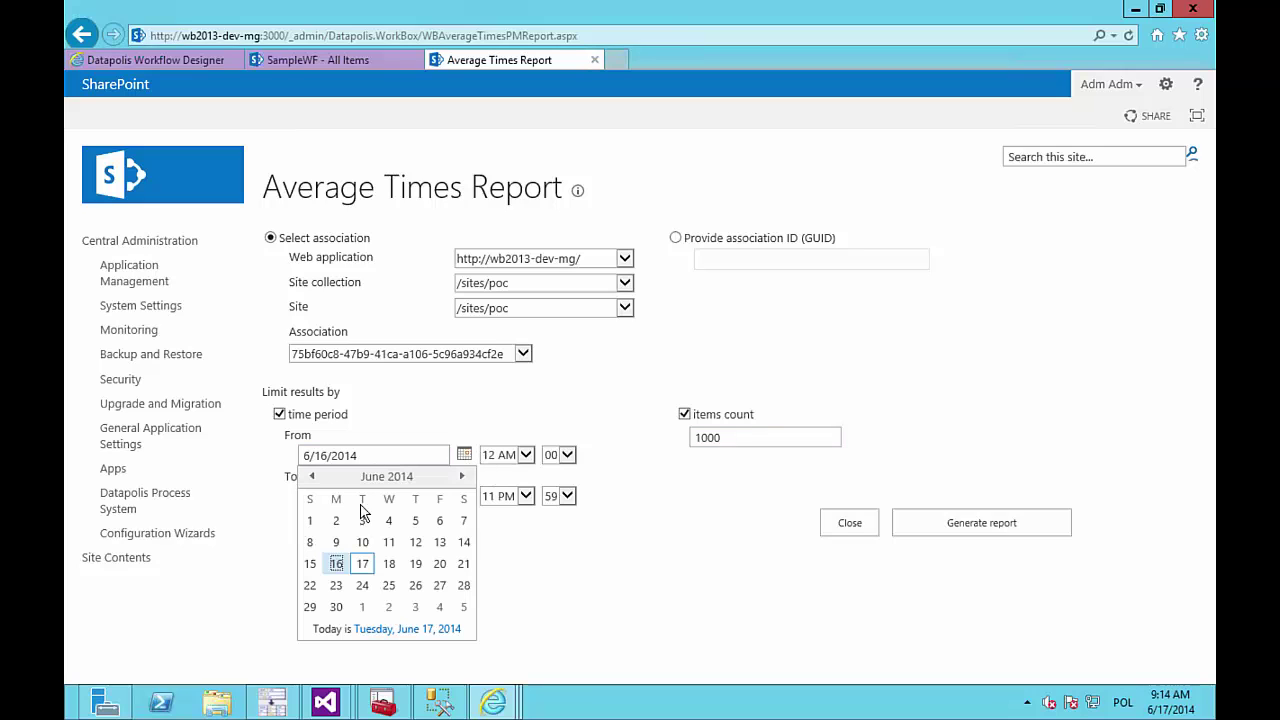
{"action": "left_click", "coordinate": [312, 477]}
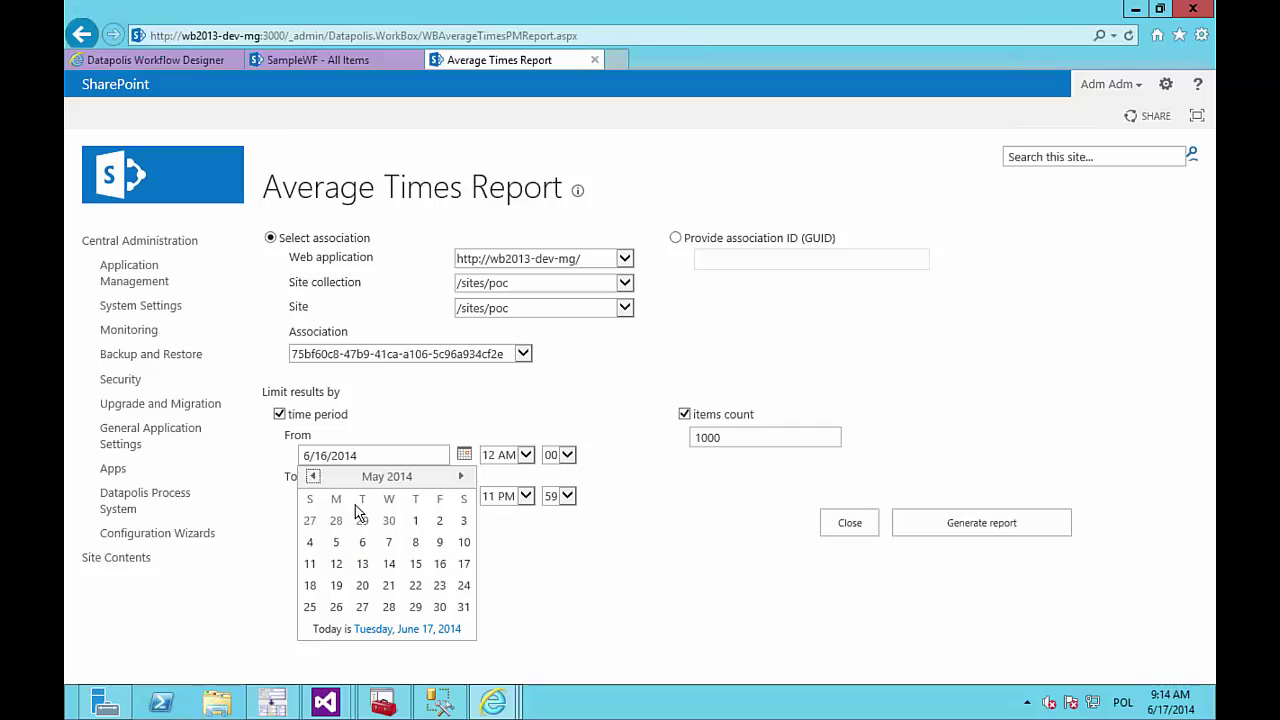
{"action": "left_click", "coordinate": [415, 521]}
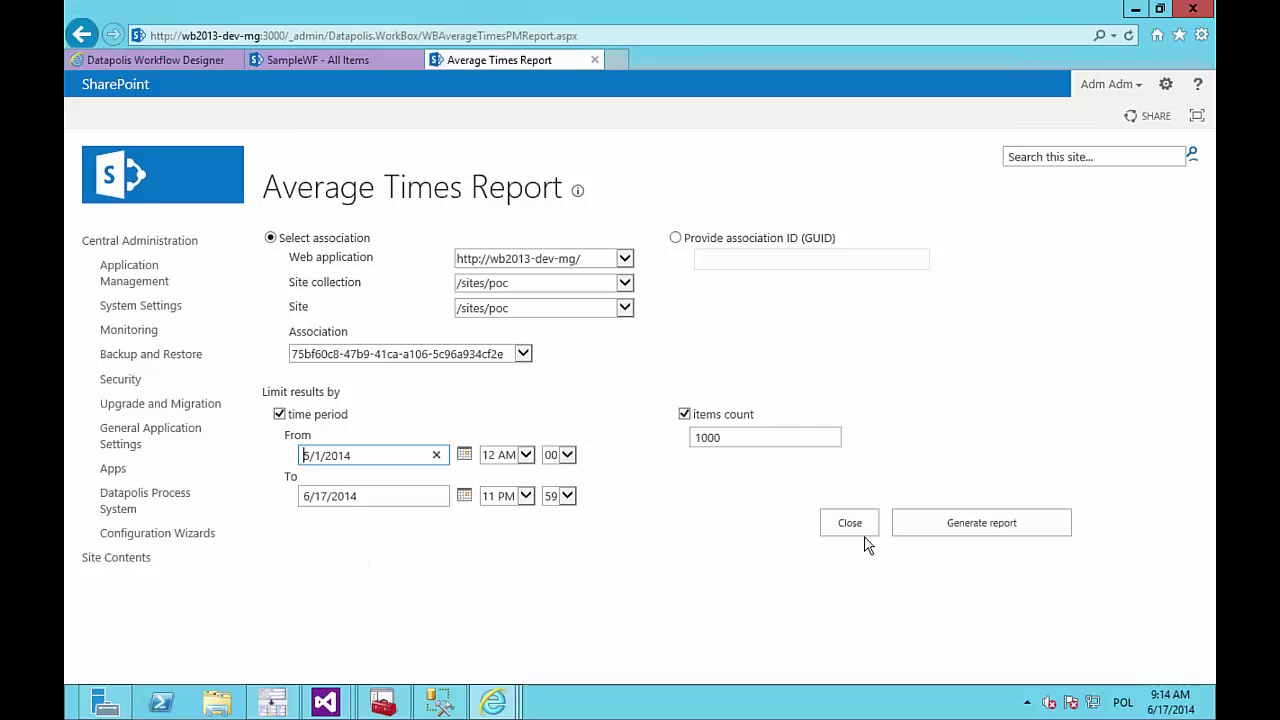
{"action": "left_click", "coordinate": [980, 530]}
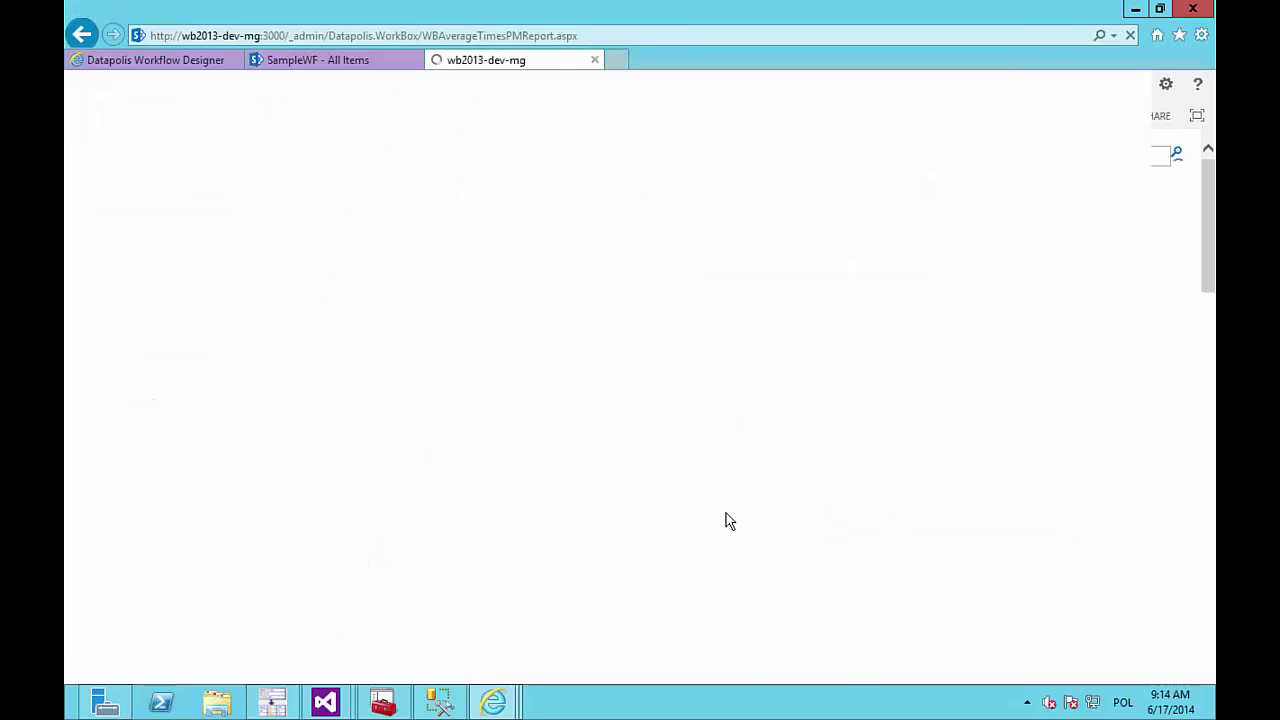
Step: Examine the minimum, average and maximum times listed for the PresentationWorkflow actions, activities and lookups in the generated report
{"action": "scroll", "coordinate": [730, 520], "scroll_direction": "down", "scroll_amount": 3}
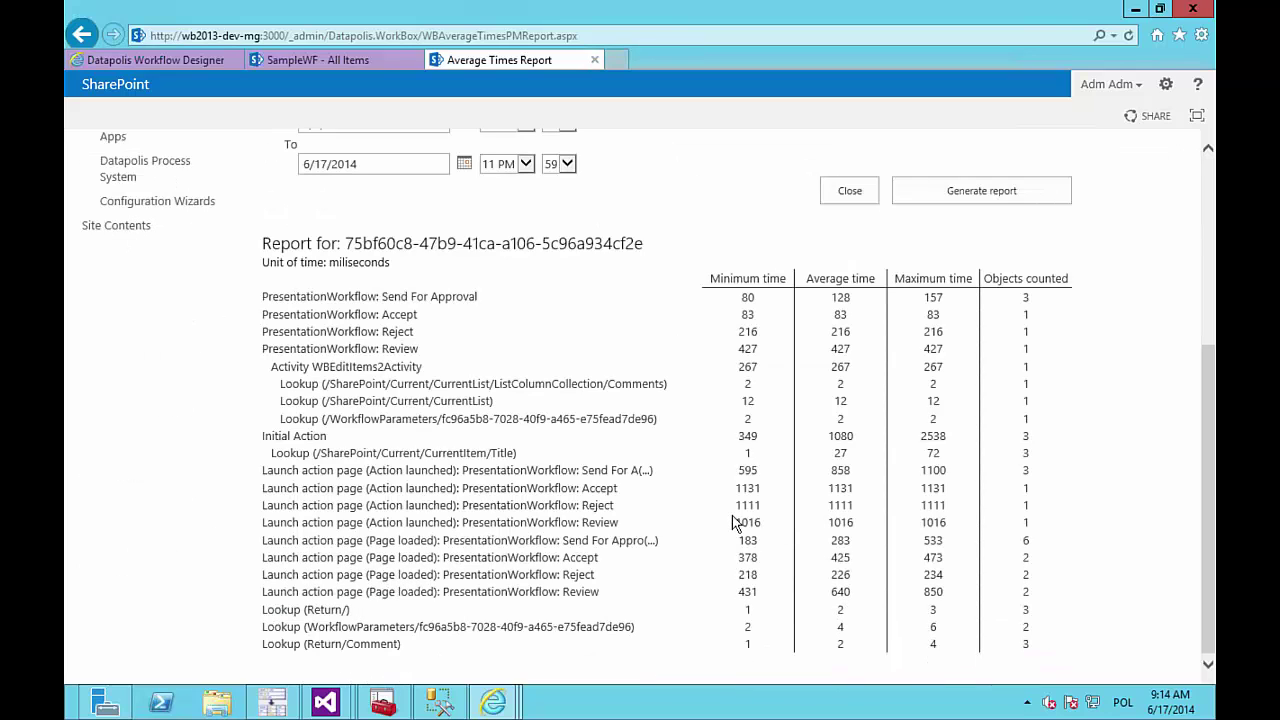
{"action": "left_click_drag", "start_coordinate": [262, 291], "coordinate": [871, 555]}
{"action": "left_click", "coordinate": [871, 555]}
{"action": "scroll", "coordinate": [871, 560], "scroll_direction": "up", "scroll_amount": 5}
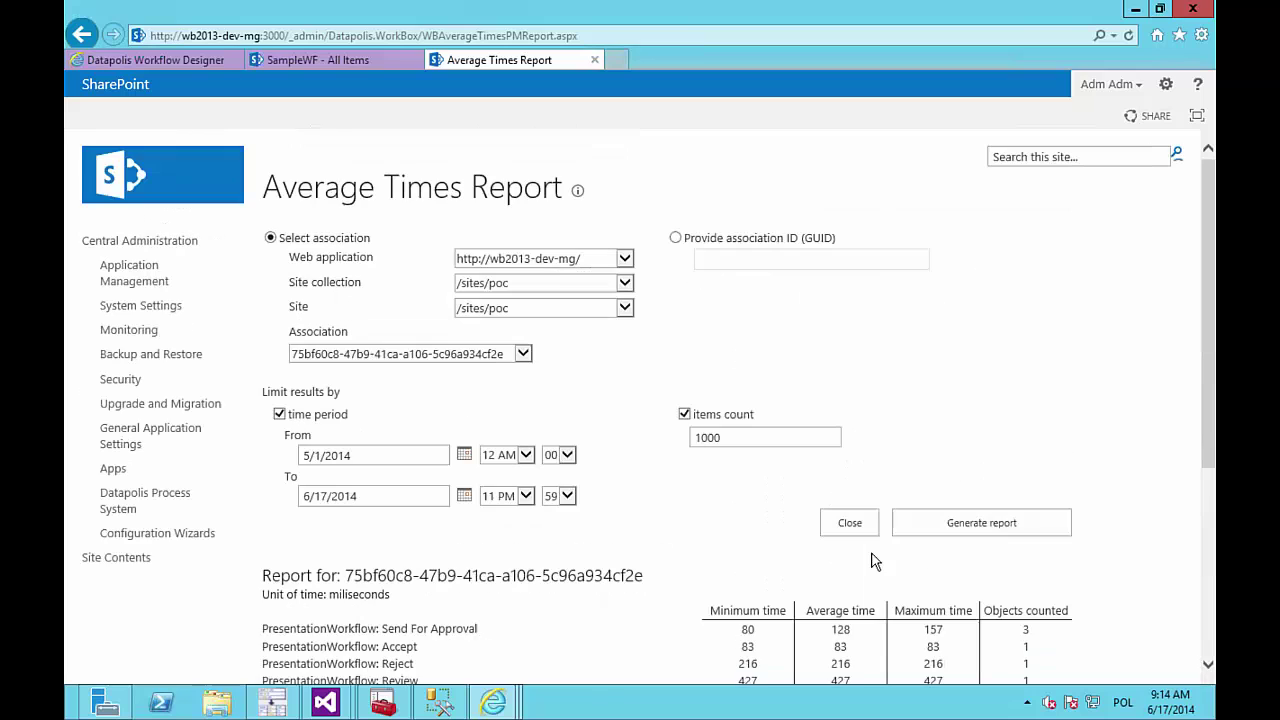
Step: Close the report, return to Datapolis Process System Administration, and go back through the SampleWF list to the PresentationWorkflow diagram
{"action": "left_click", "coordinate": [849, 522]}
{"action": "left_click", "coordinate": [145, 505]}
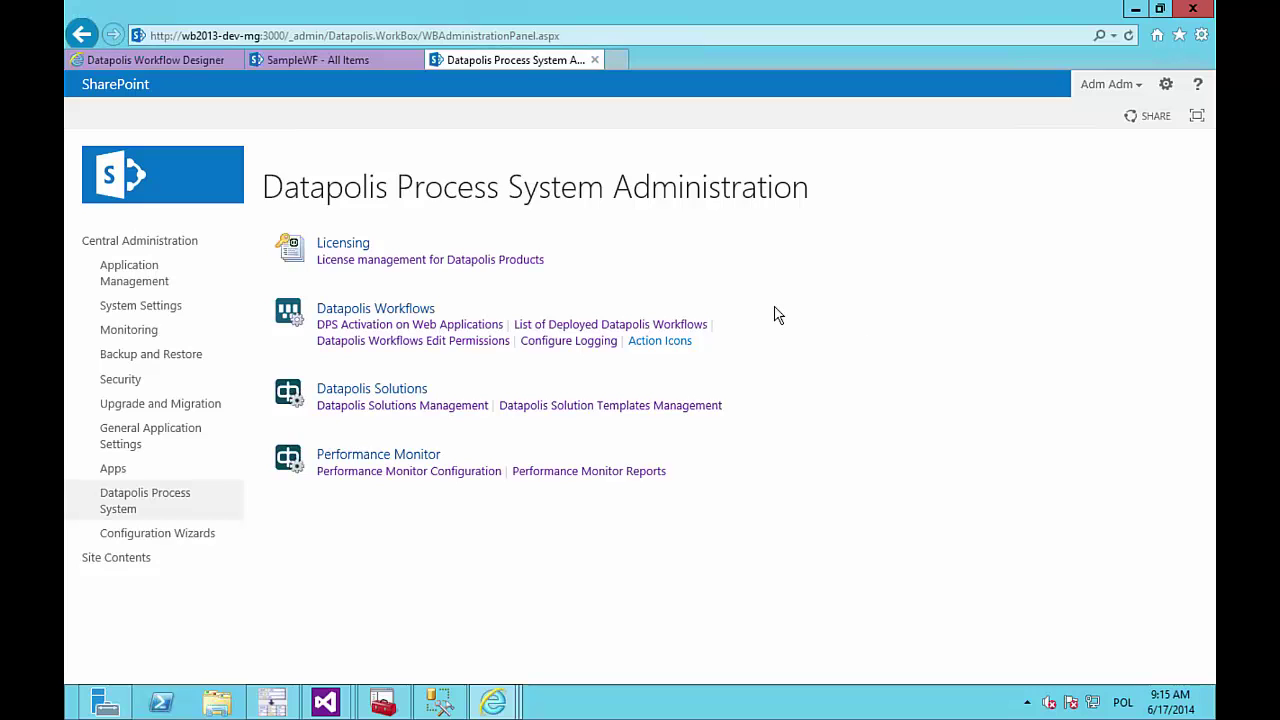
{"action": "left_click", "coordinate": [310, 61]}
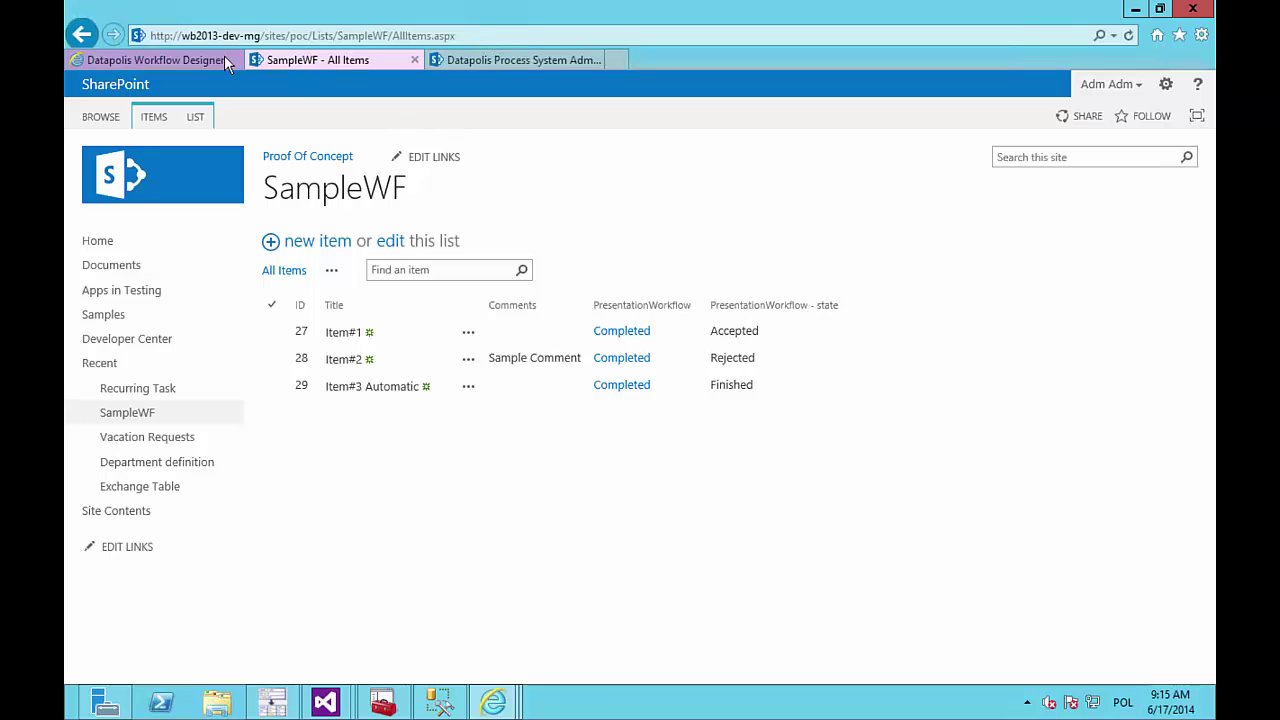
{"action": "left_click", "coordinate": [181, 61]}
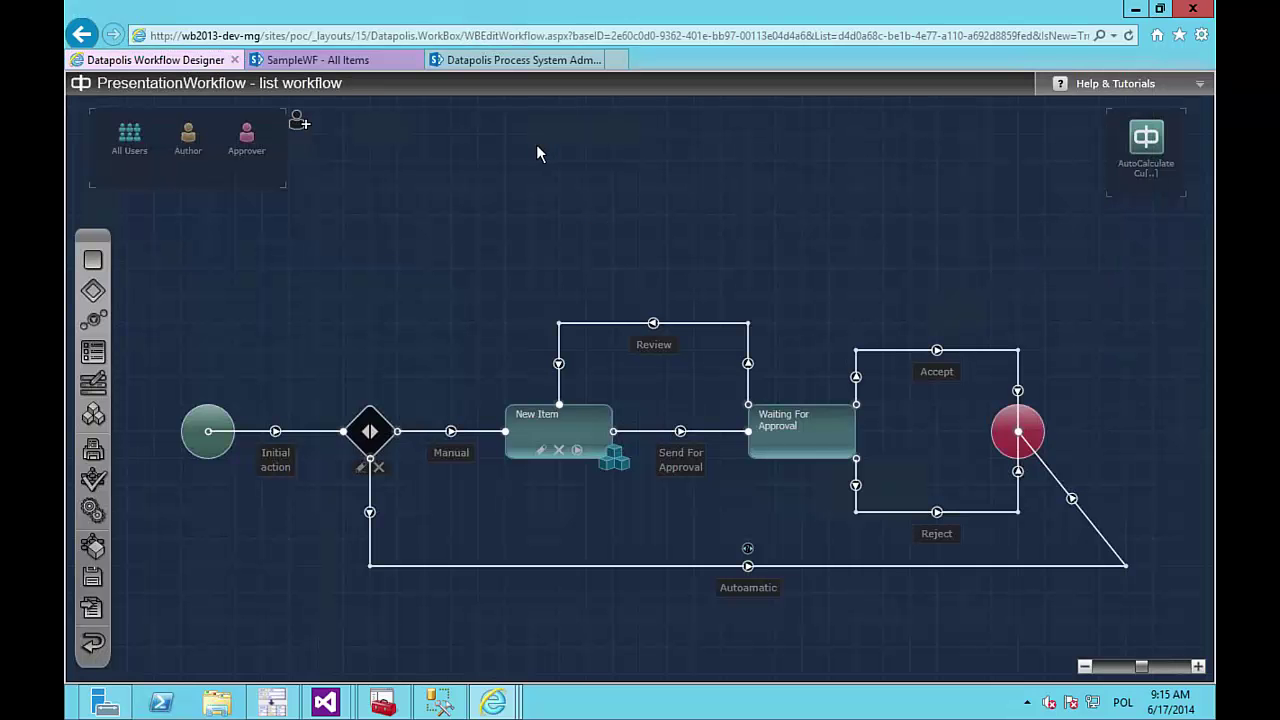